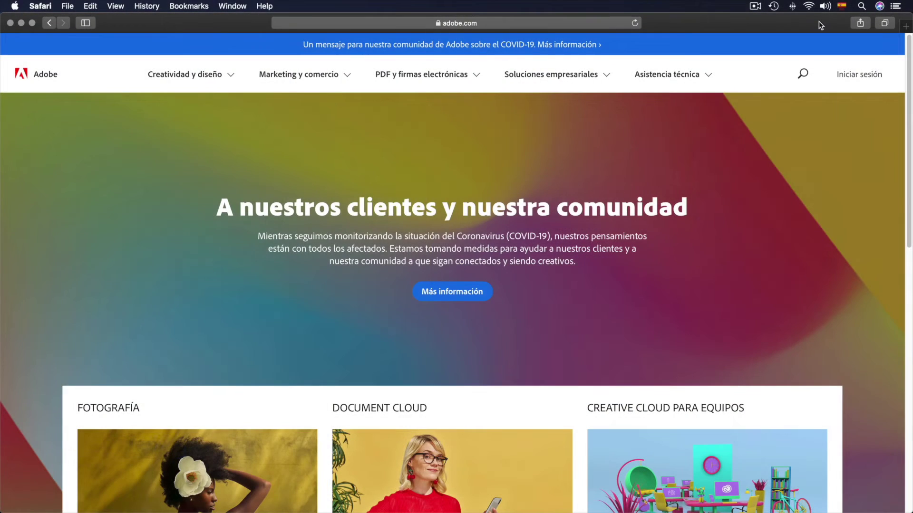
- Scroll the Adobe home page and open the Fotografía product page
click(500, 23)
click(854, 170)
scroll(854, 169, down, 3)
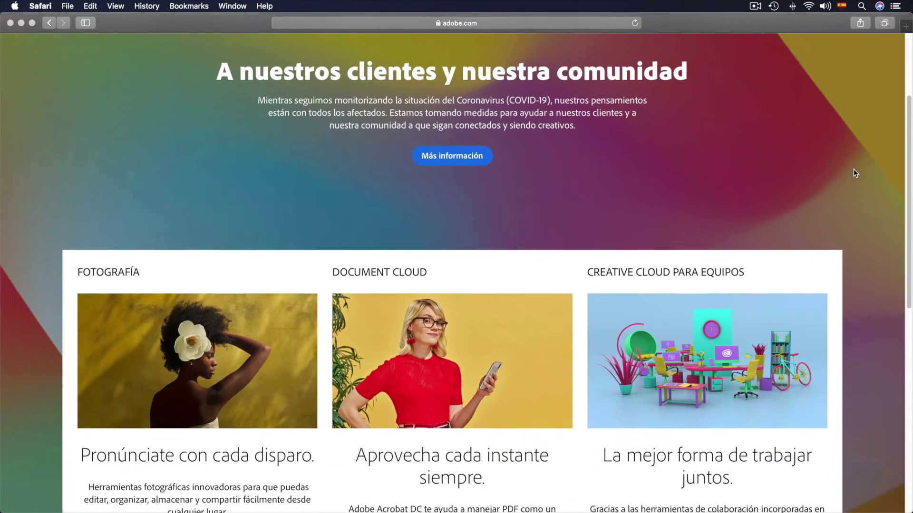
scroll(854, 172, down, 3)
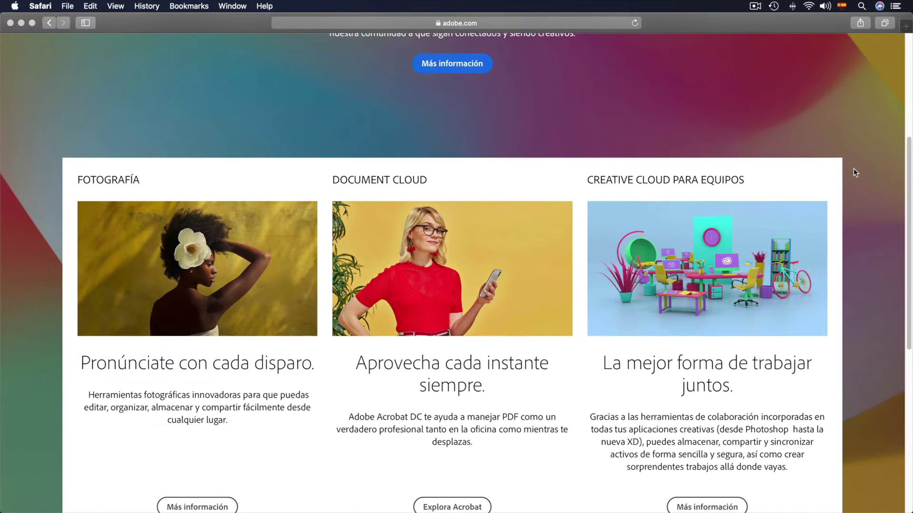
scroll(854, 172, down, 1)
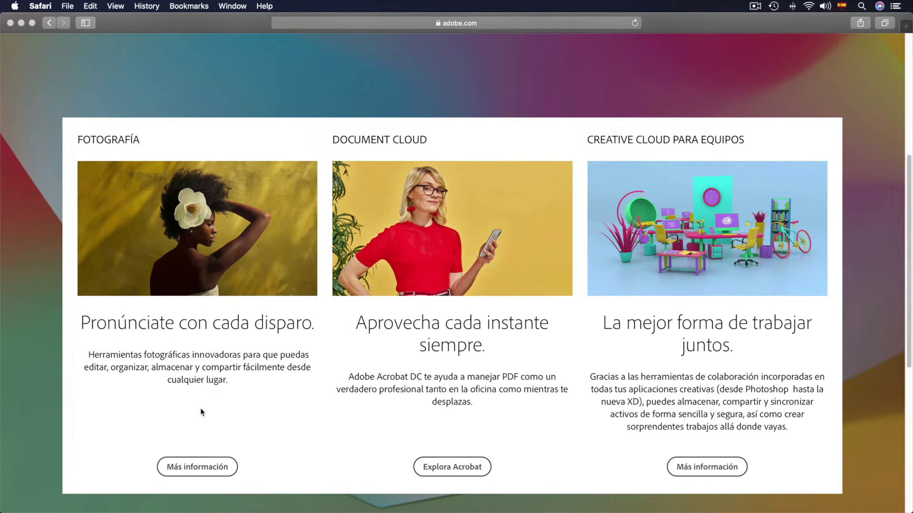
click(198, 470)
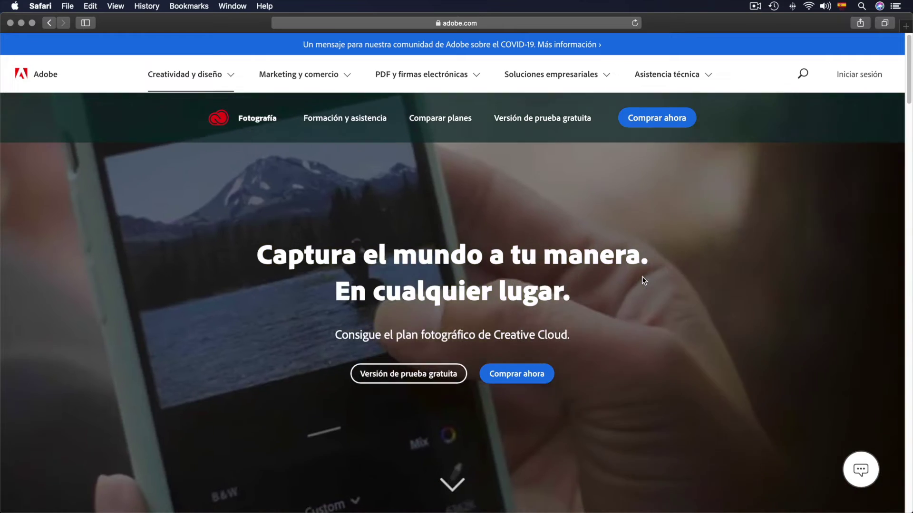
- Go from the photography page to the Creative Cloud plans and pricing page
scroll(642, 278, down, 3)
scroll(642, 276, up, 3)
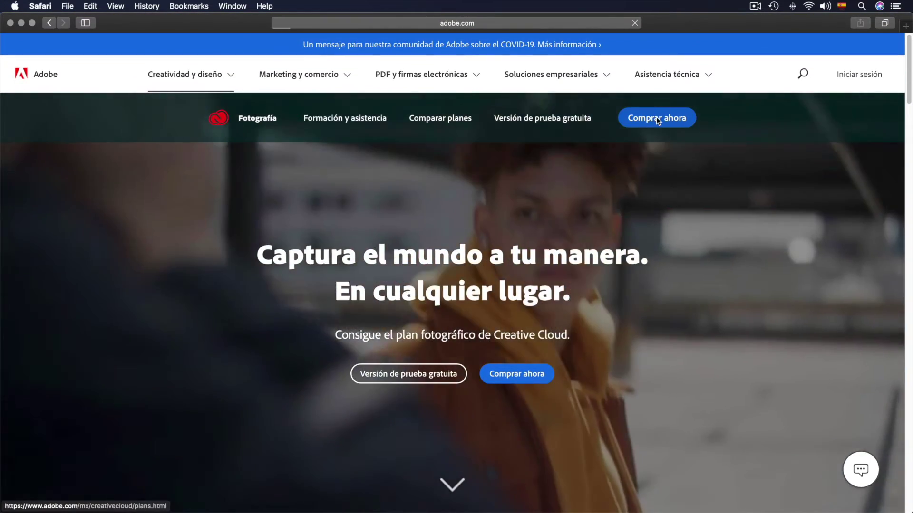
click(656, 118)
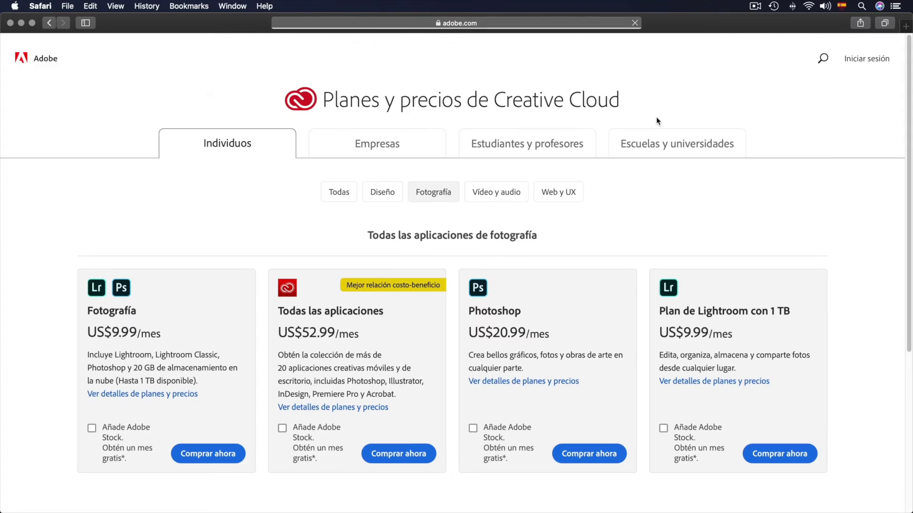
scroll(808, 170, down, 1)
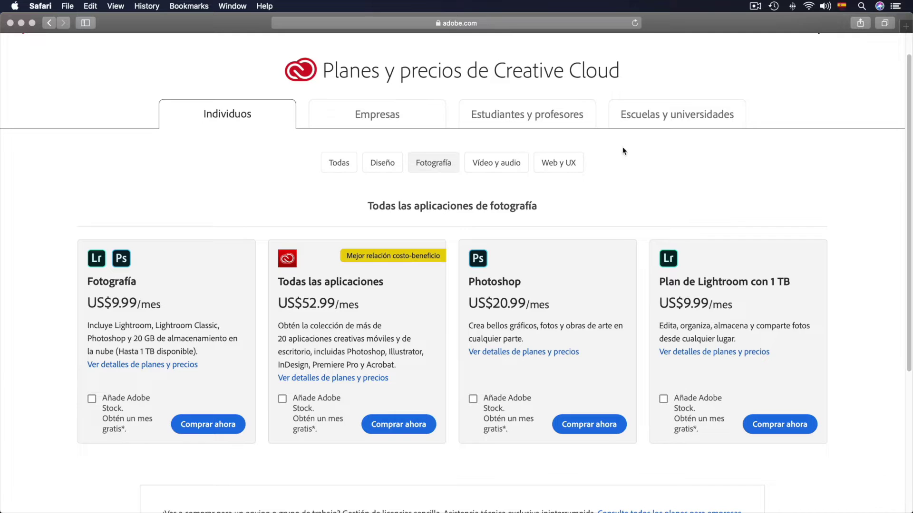
click(346, 166)
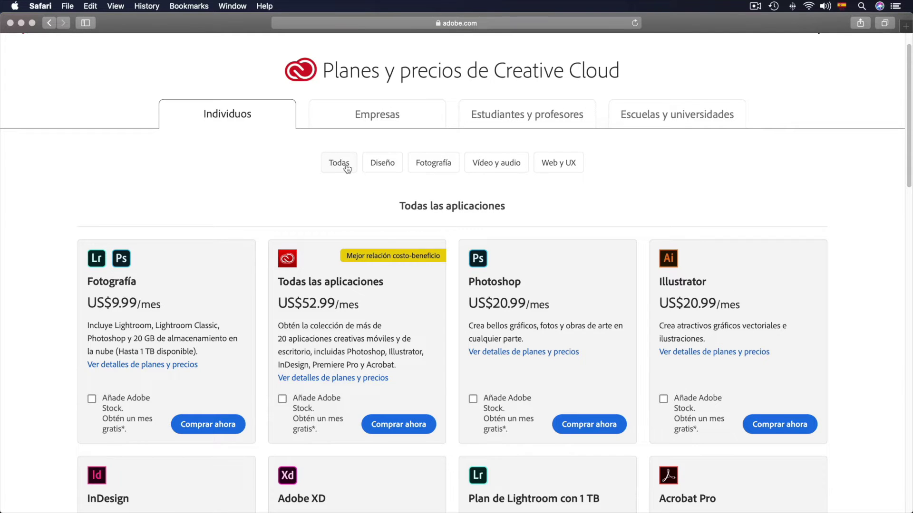
click(440, 168)
scroll(724, 175, down, 1)
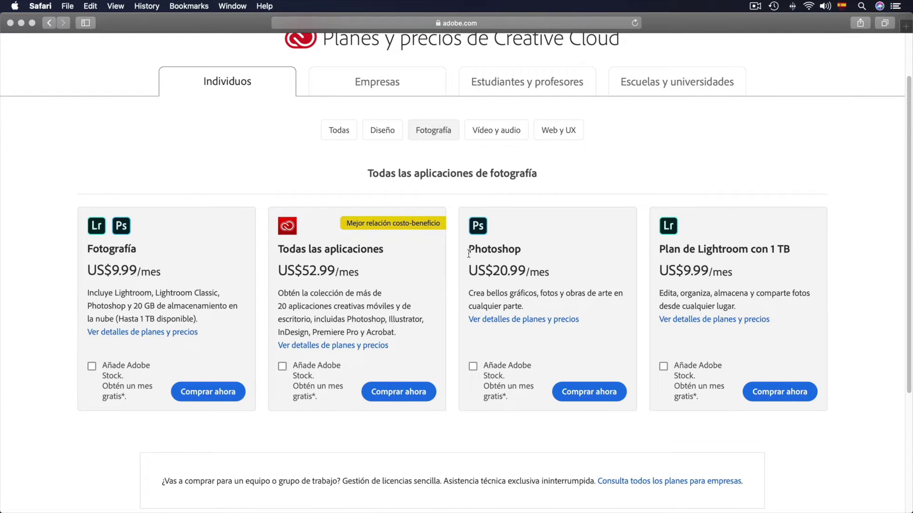
drag(469, 250, 552, 272)
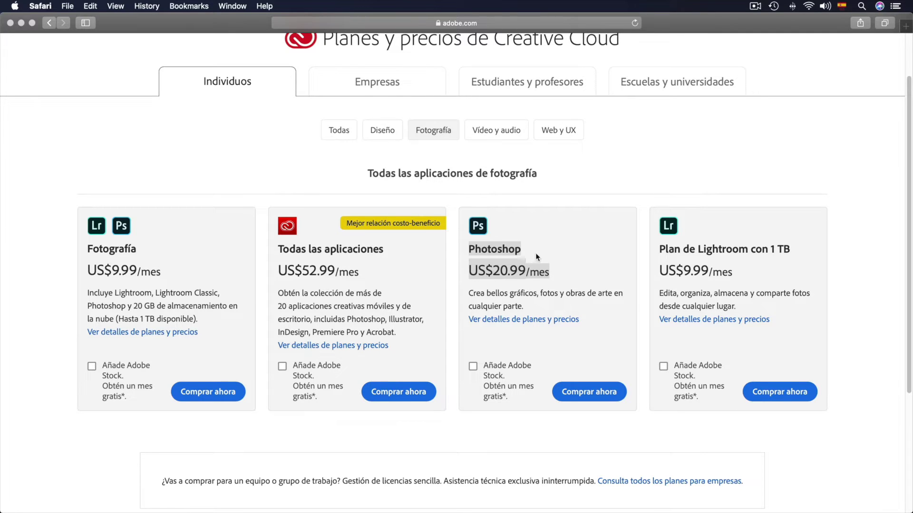
click(470, 248)
drag(476, 250, 556, 270)
drag(469, 249, 516, 249)
drag(492, 270, 522, 269)
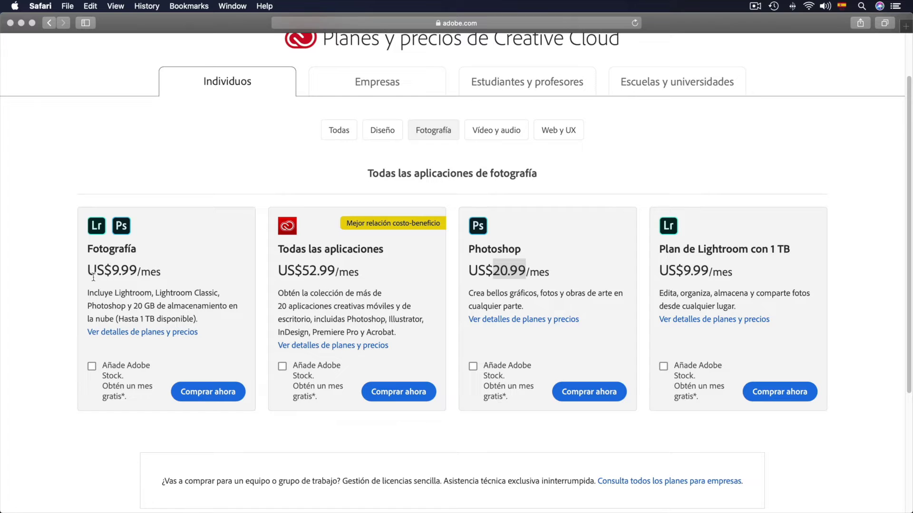
drag(88, 271, 148, 270)
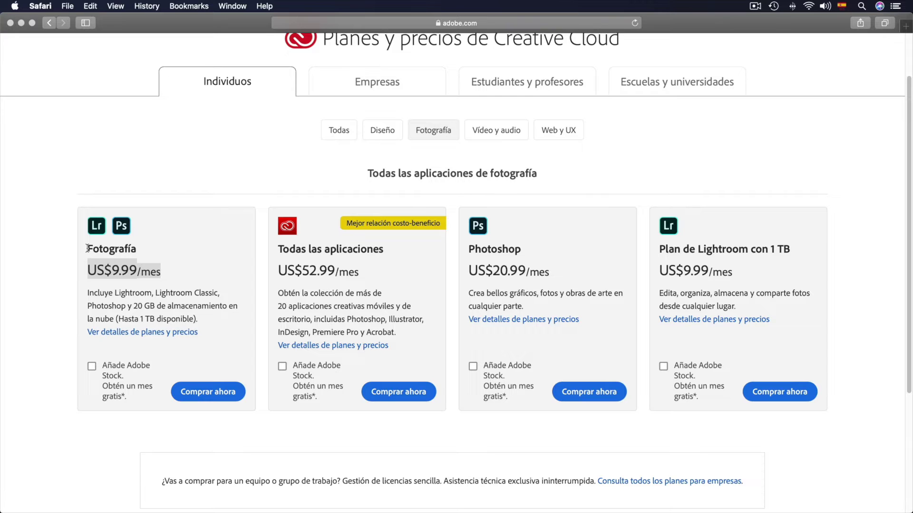
drag(88, 248, 159, 266)
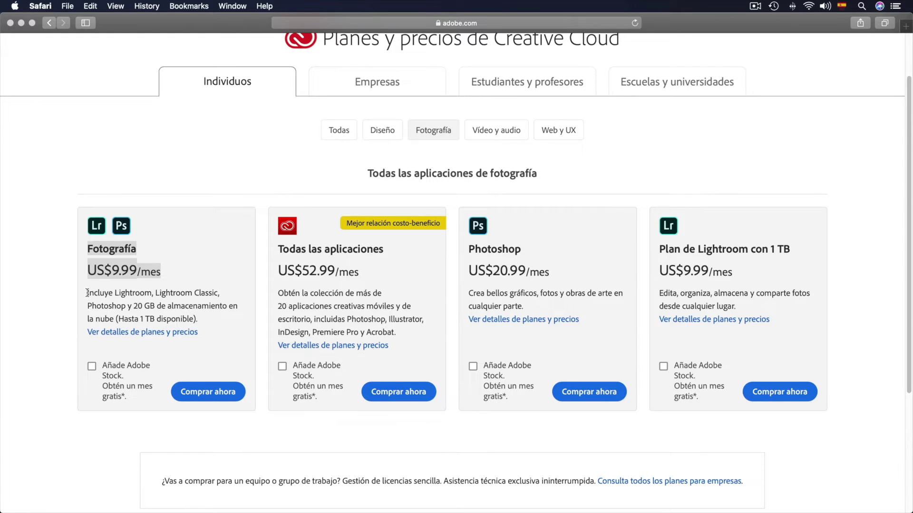
drag(90, 291, 152, 304)
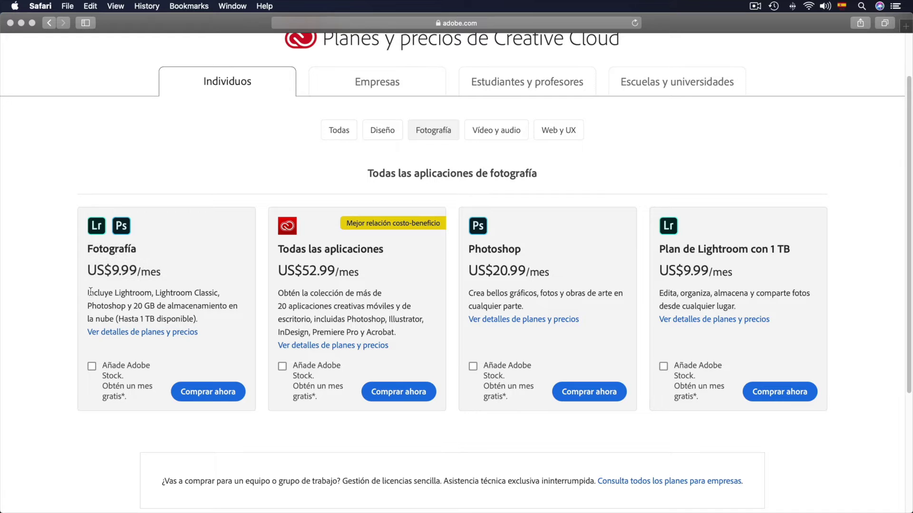
drag(154, 305, 115, 320)
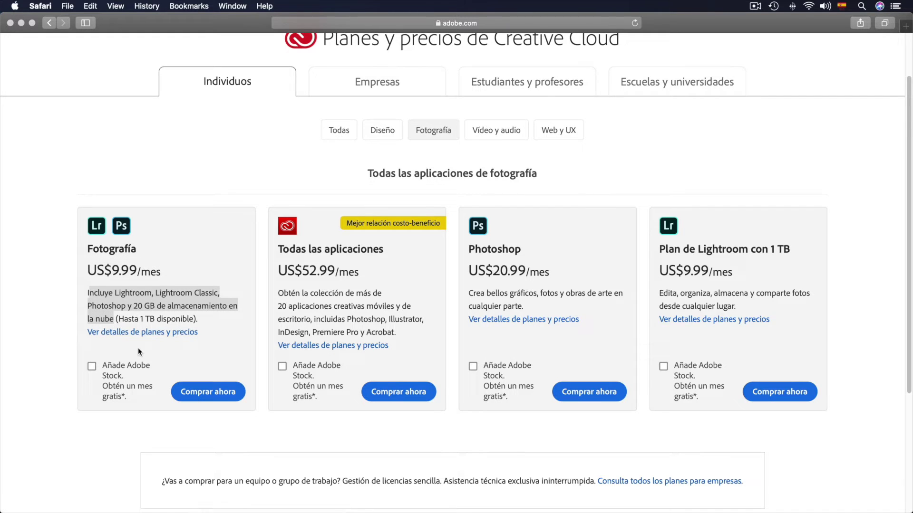
click(62, 297)
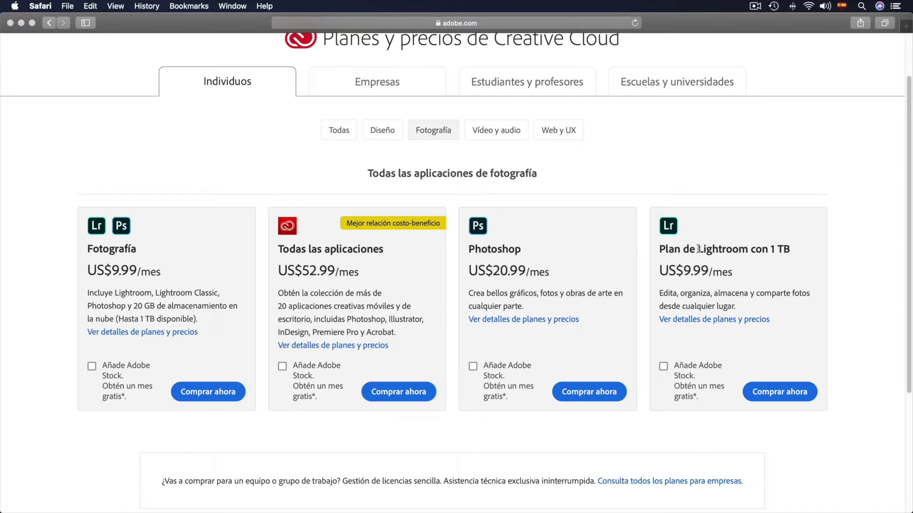
- Compare the Lightroom 1 TB and Fotografía plans, then start buying the US$9.99/mes Fotografía plan
drag(713, 249, 744, 249)
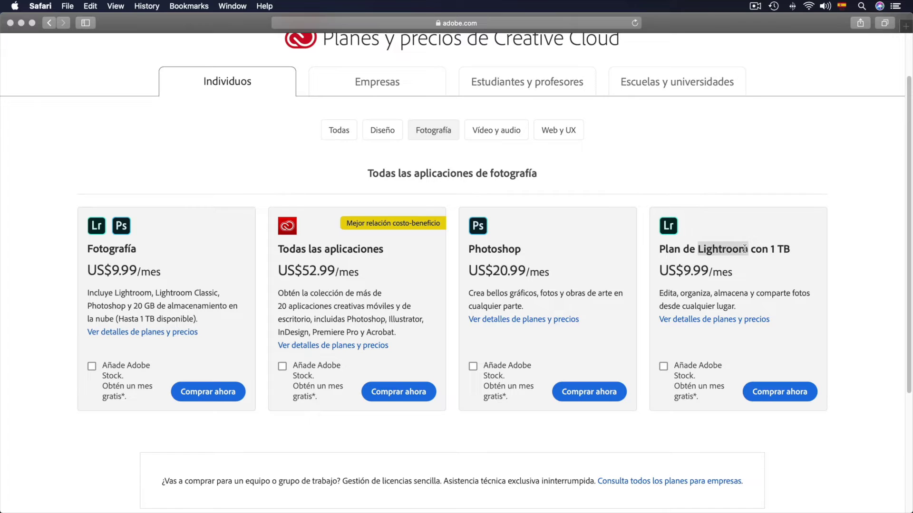
click(780, 247)
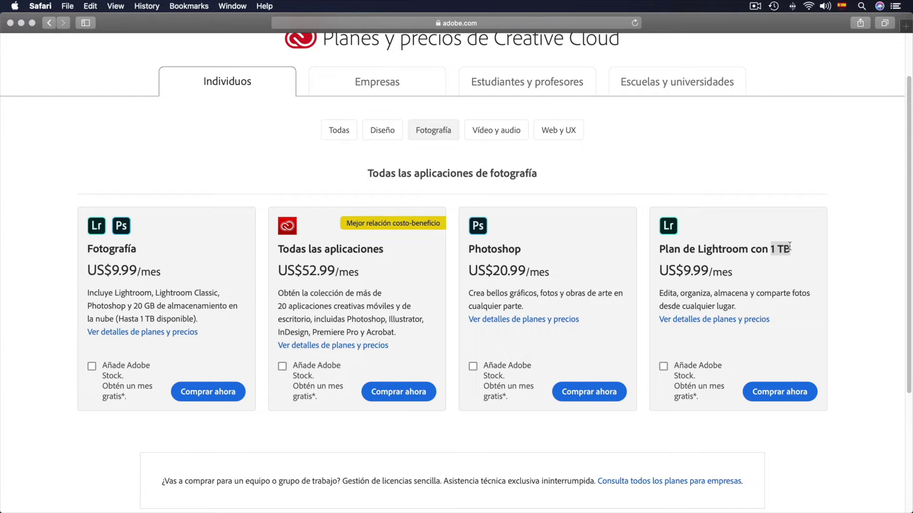
drag(660, 248, 730, 269)
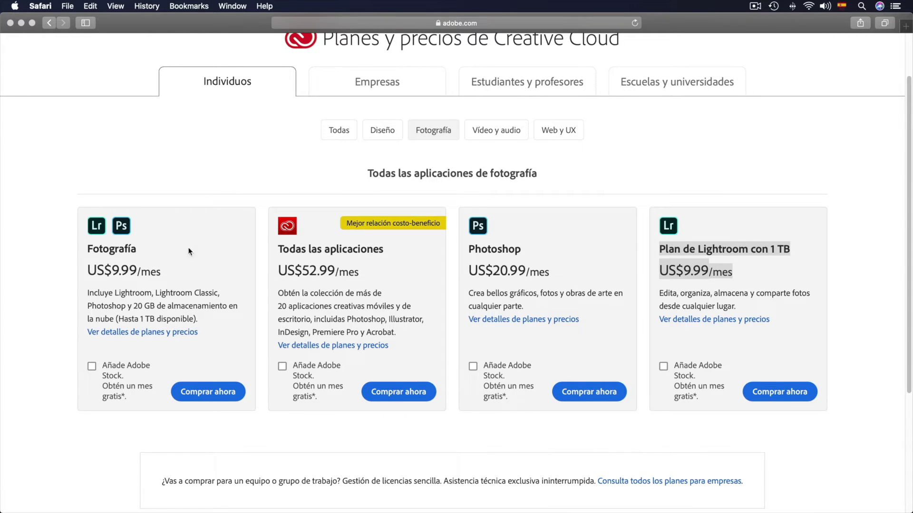
drag(87, 249, 148, 265)
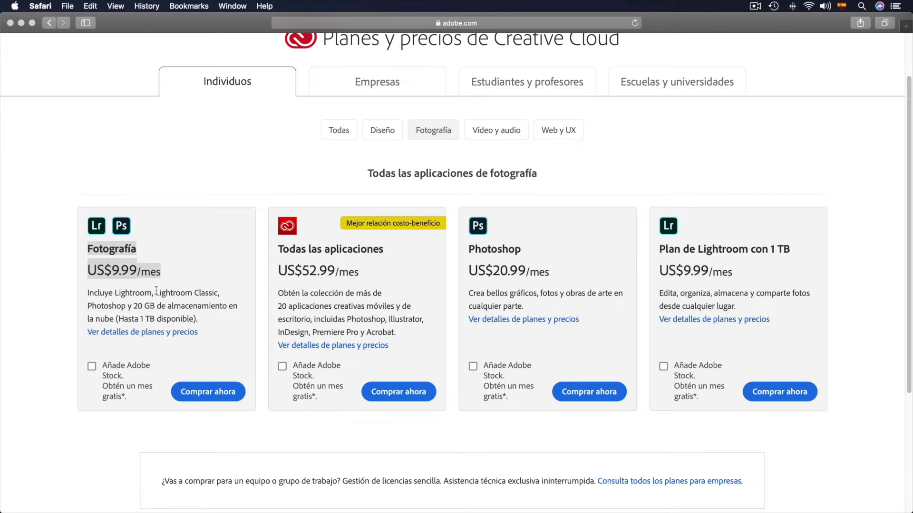
drag(156, 291, 217, 290)
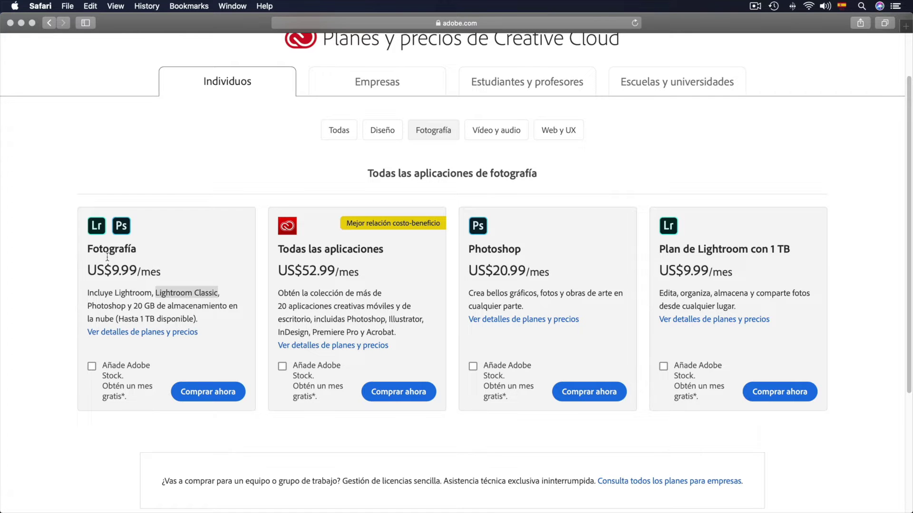
click(211, 390)
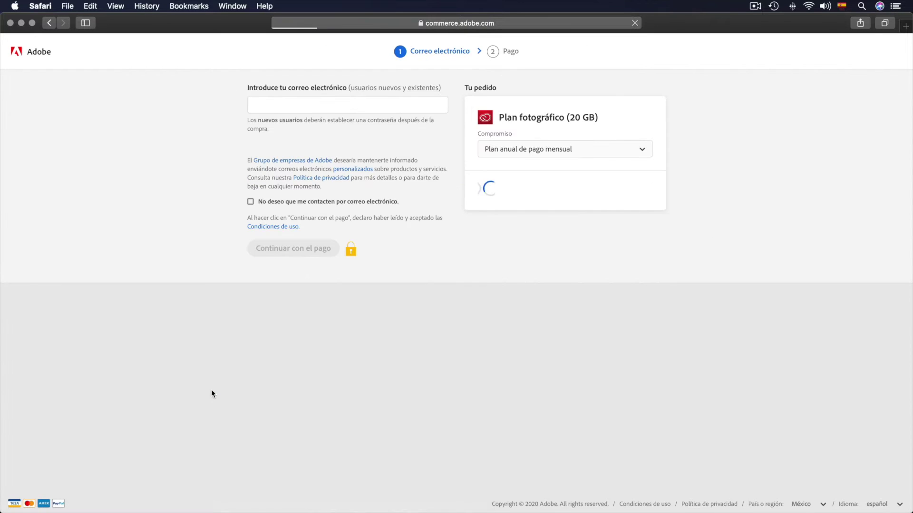
- Switch the checkout to the prepaid annual plan at US$119.88/año, then open the Creative Cloud desktop app
click(591, 154)
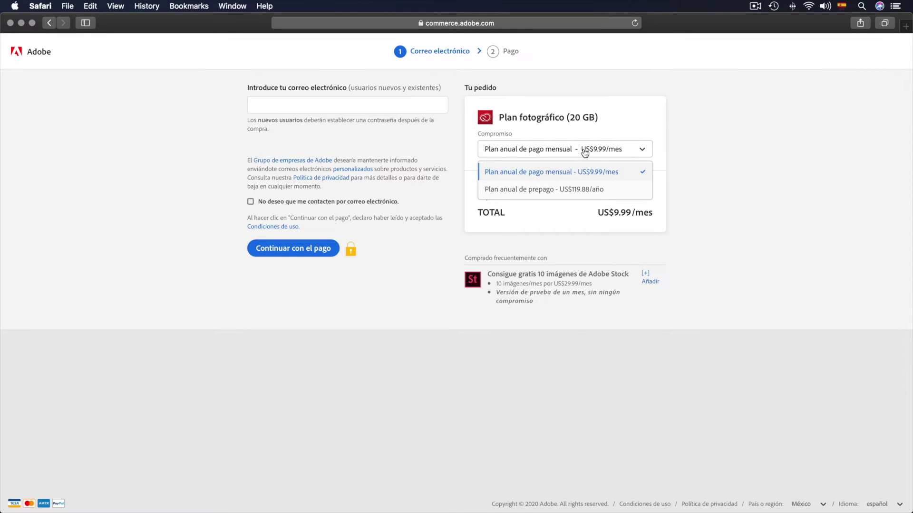
click(556, 190)
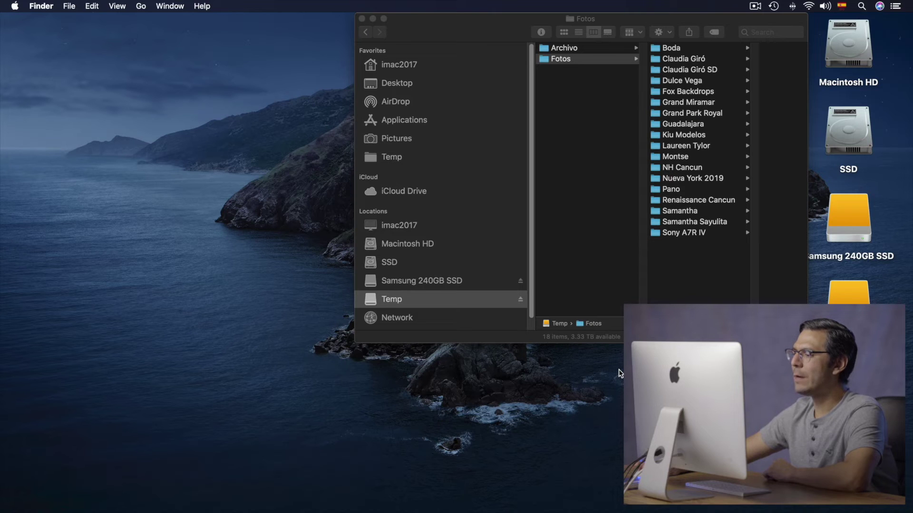
mouse_move(576, 506)
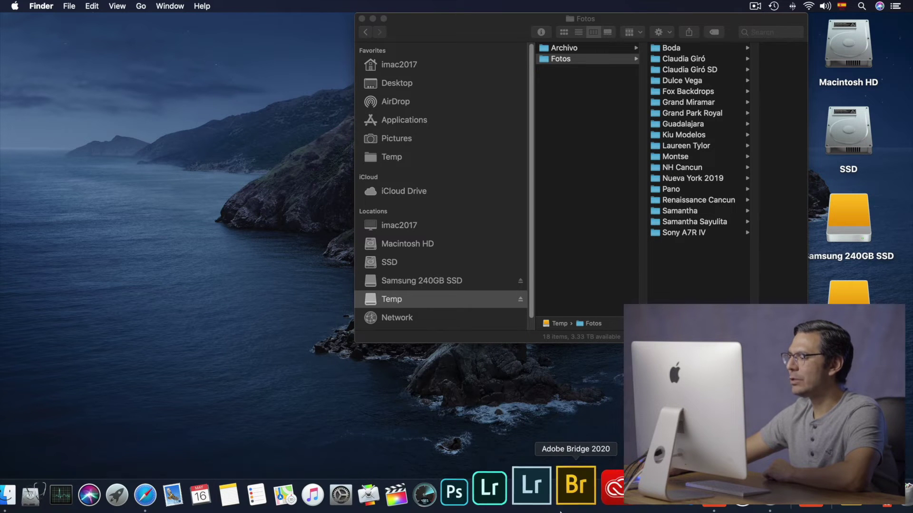
click(597, 486)
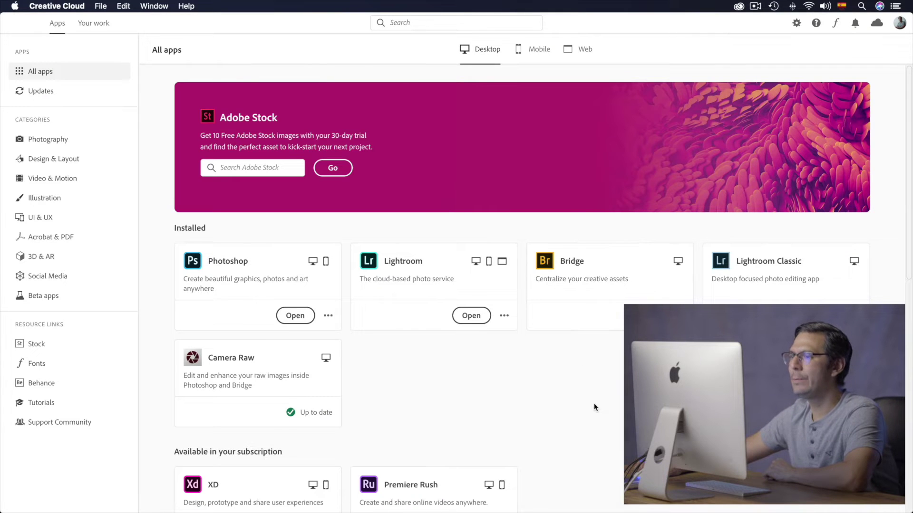
- Scroll Creative Cloud to the installed apps and launch Lightroom Classic
scroll(594, 407, down, 2)
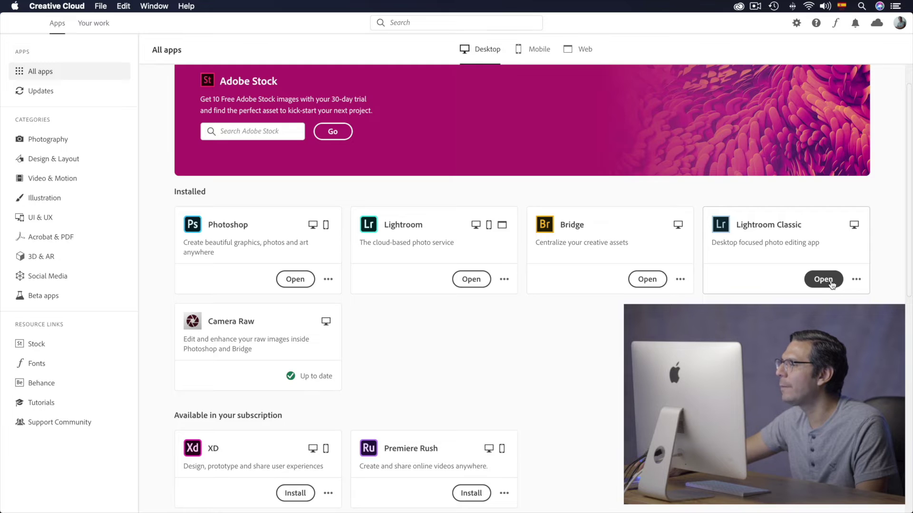
click(825, 281)
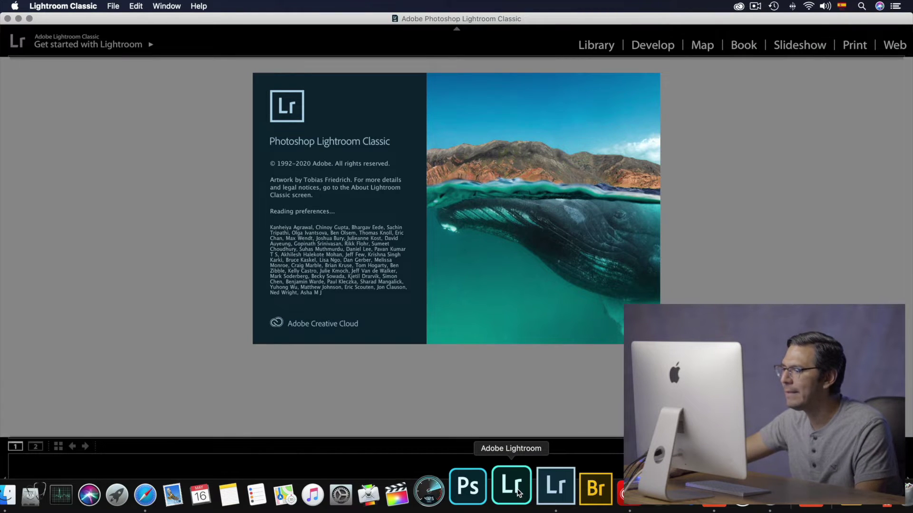
- Drag the cloud Lightroom shortcut out of the Dock and dismiss the Lightroom Classic welcome screen
drag(518, 492, 698, 290)
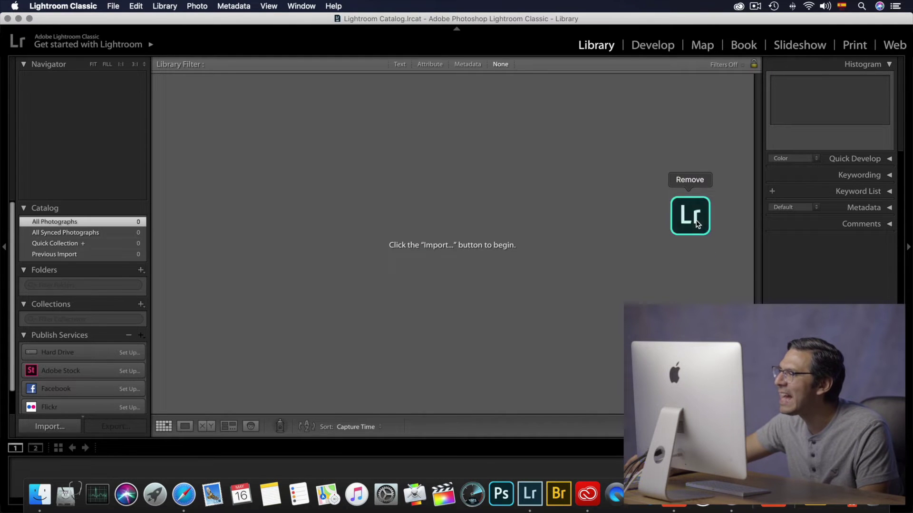
drag(698, 287, 695, 224)
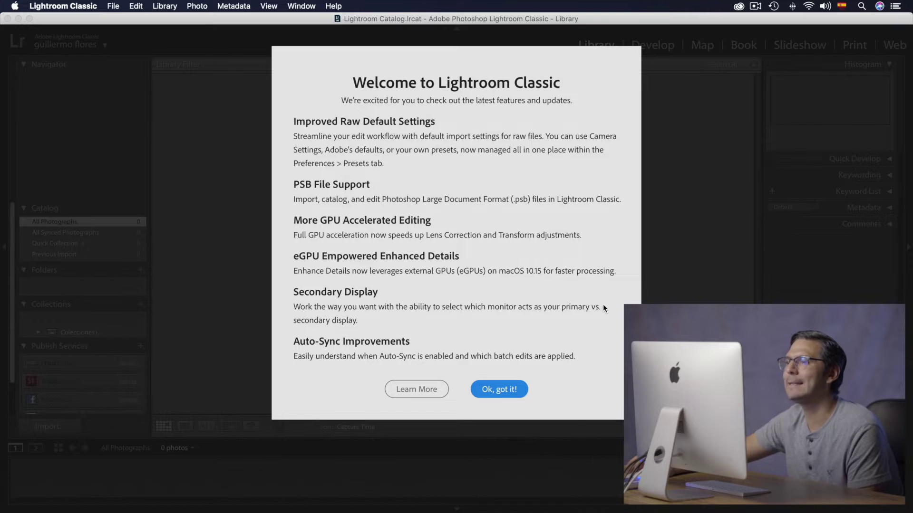
click(506, 389)
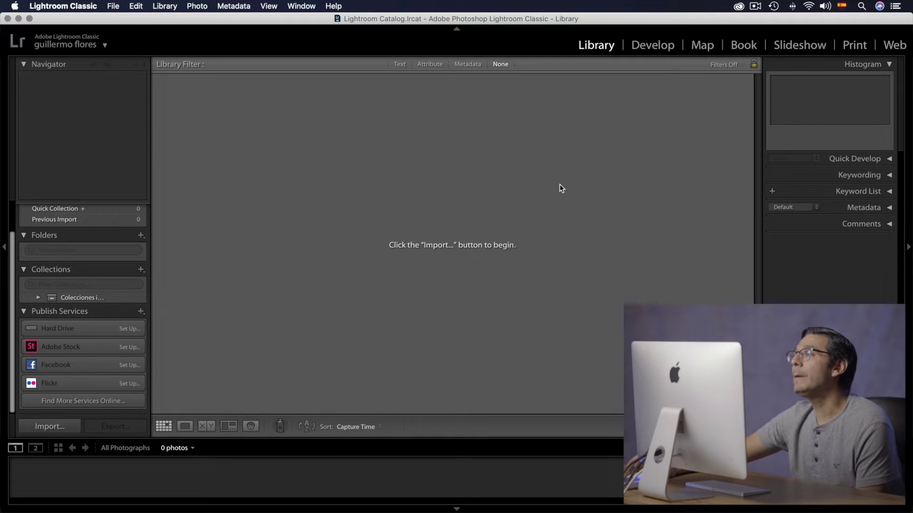
- Set the interface language to Español in Preferences, then quit Lightroom Classic
click(84, 4)
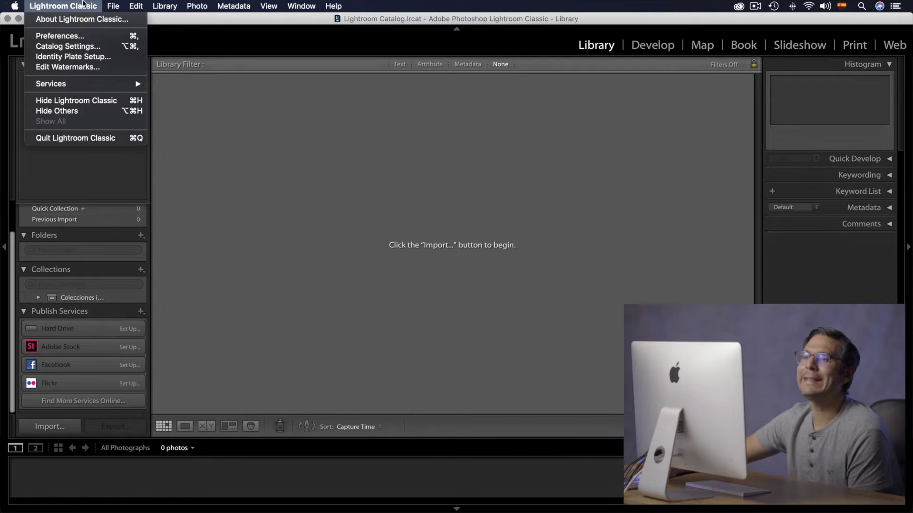
click(96, 36)
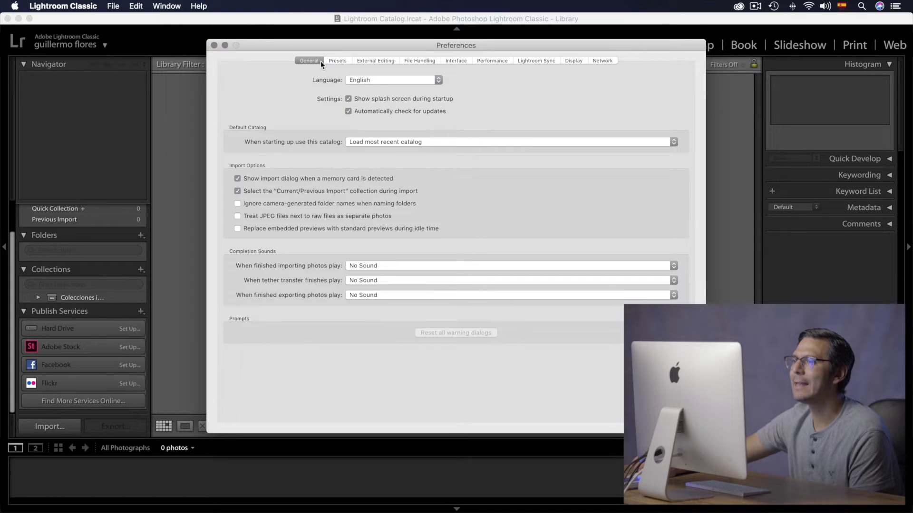
click(380, 80)
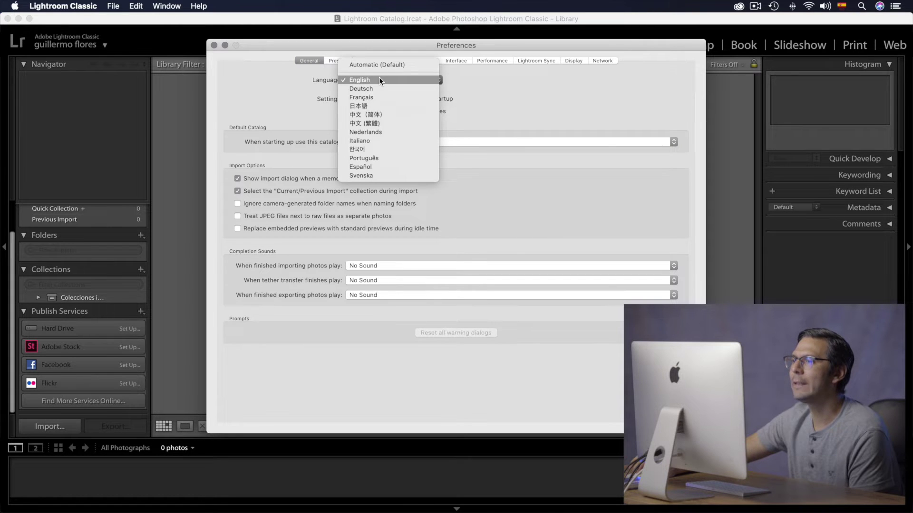
click(386, 167)
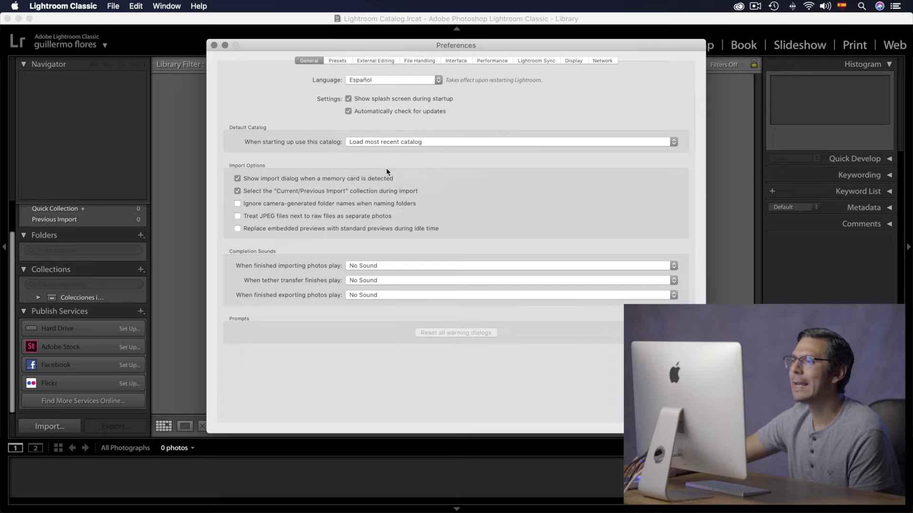
click(214, 46)
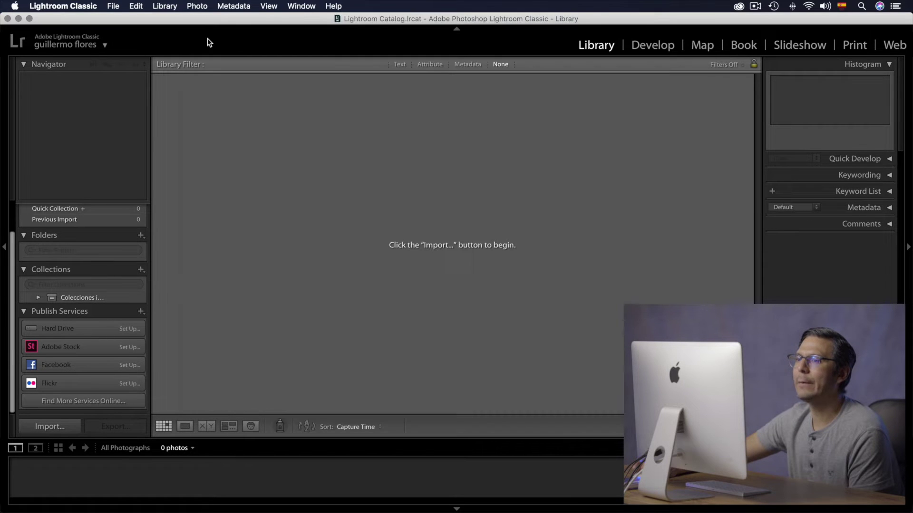
click(93, 5)
click(114, 139)
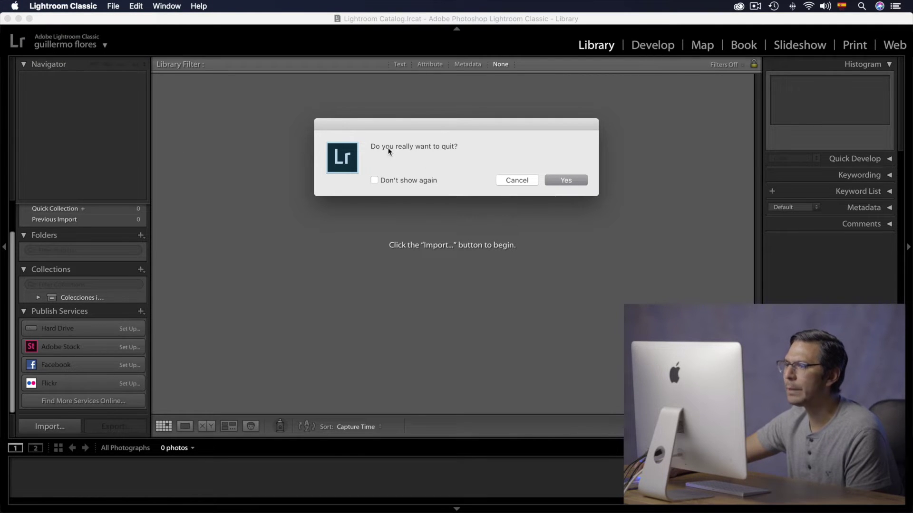
- Confirm quitting Lightroom Classic, then quit Creative Cloud and confirm its quit prompt
click(575, 181)
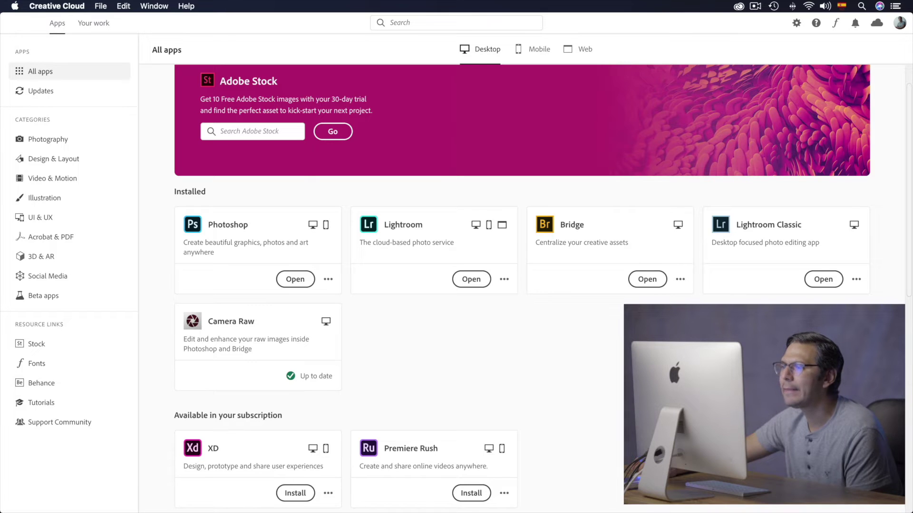
click(69, 8)
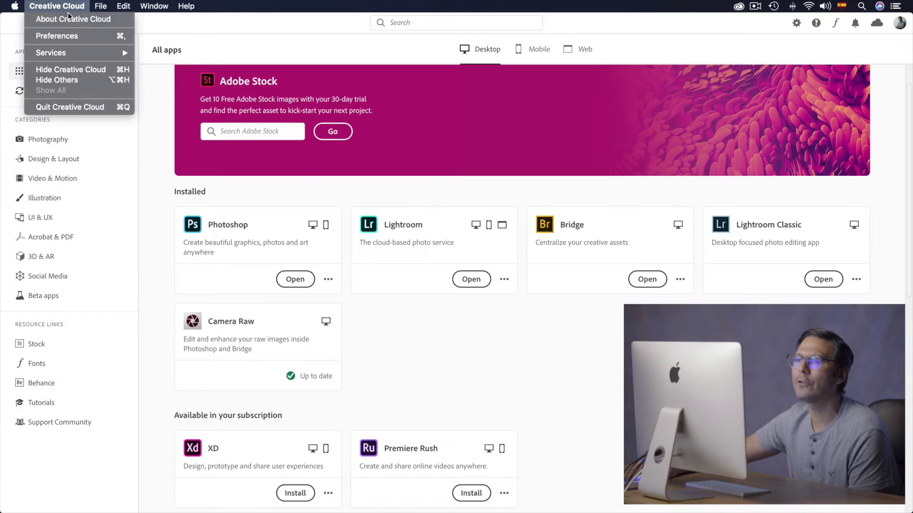
click(107, 109)
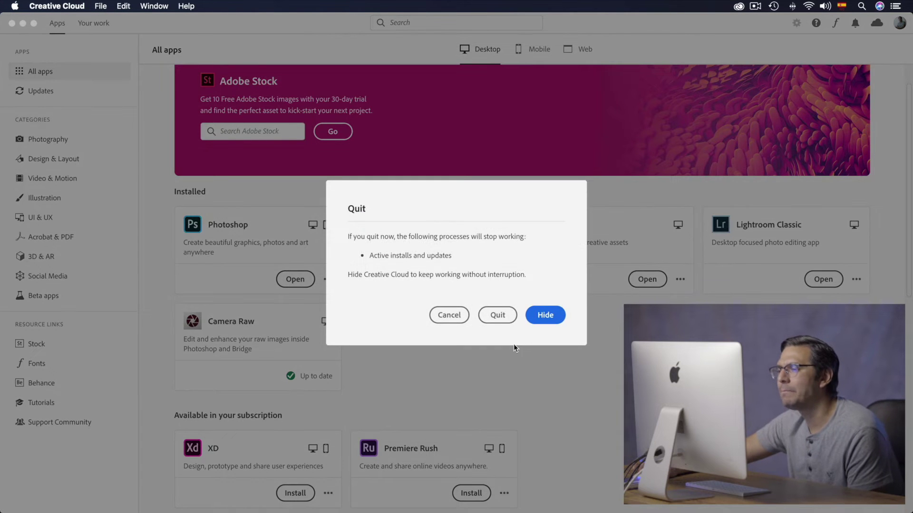
click(498, 315)
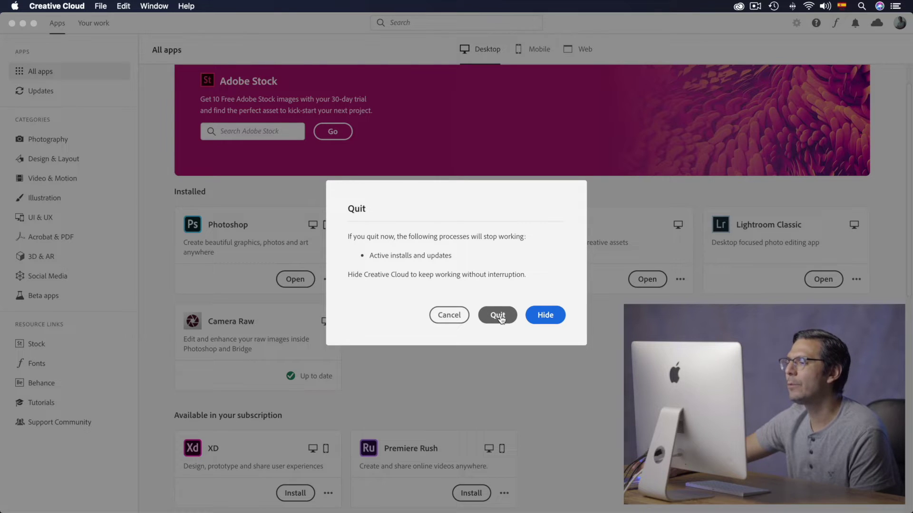
click(498, 315)
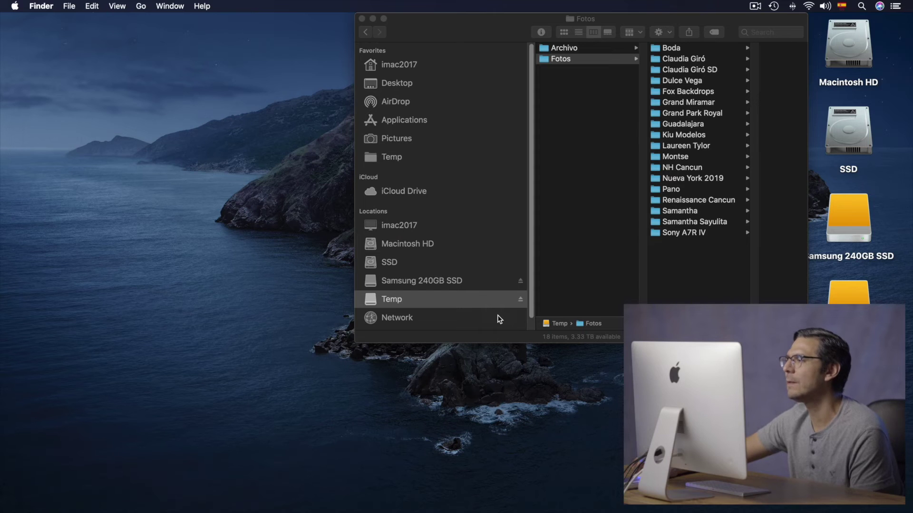
mouse_move(562, 486)
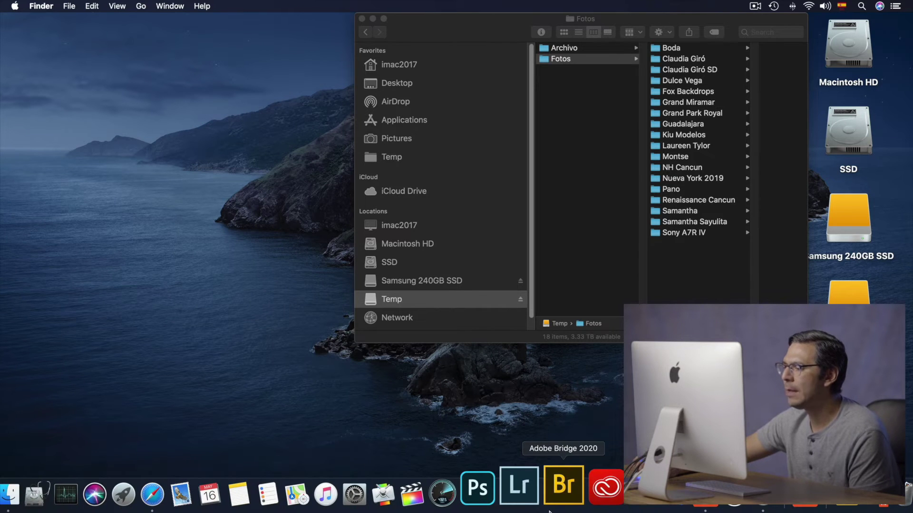
- Relaunch Lightroom Classic from its Dock icon
click(535, 498)
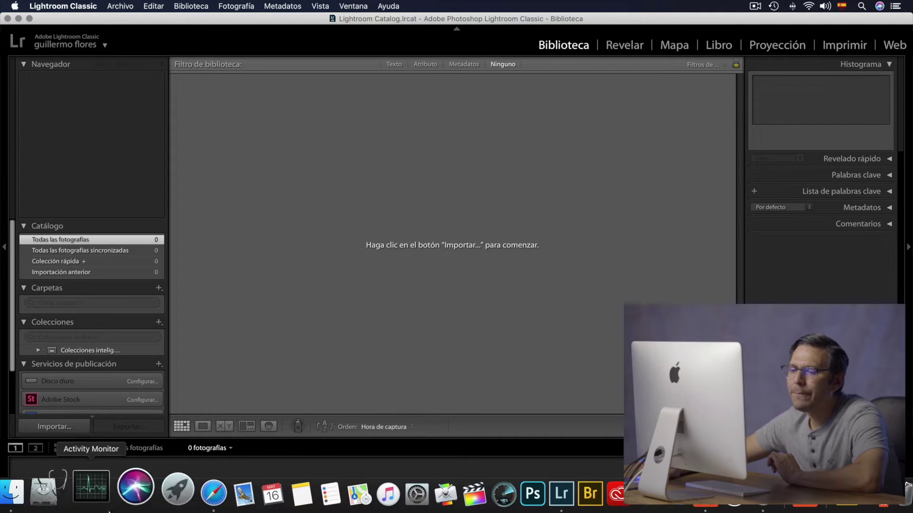
- In Finder, browse Macintosh HD > Users > imac2017 > Pictures > Lightroom and select Lightroom Catalog.lrcat
click(19, 503)
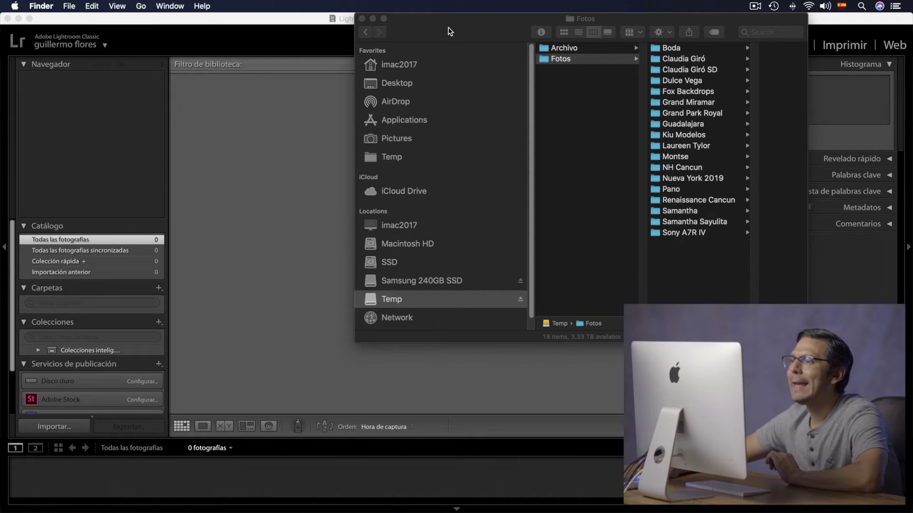
drag(448, 28, 279, 89)
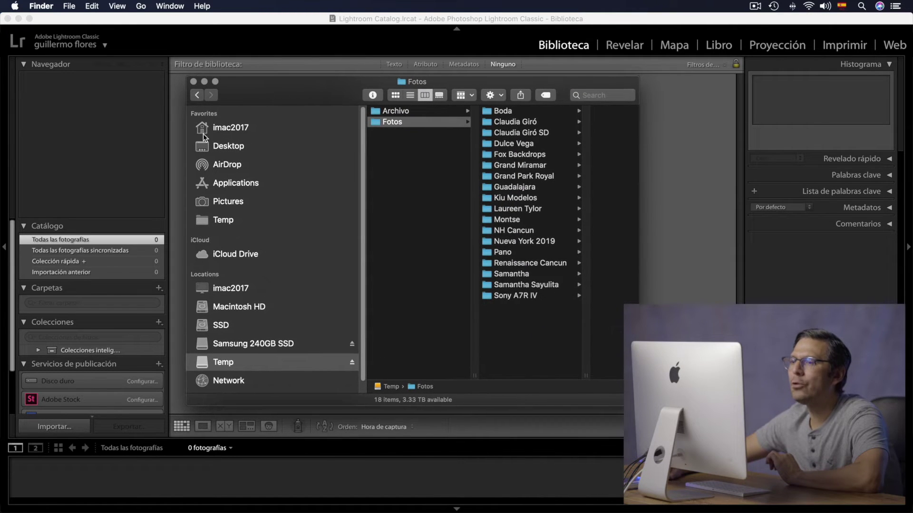
click(260, 311)
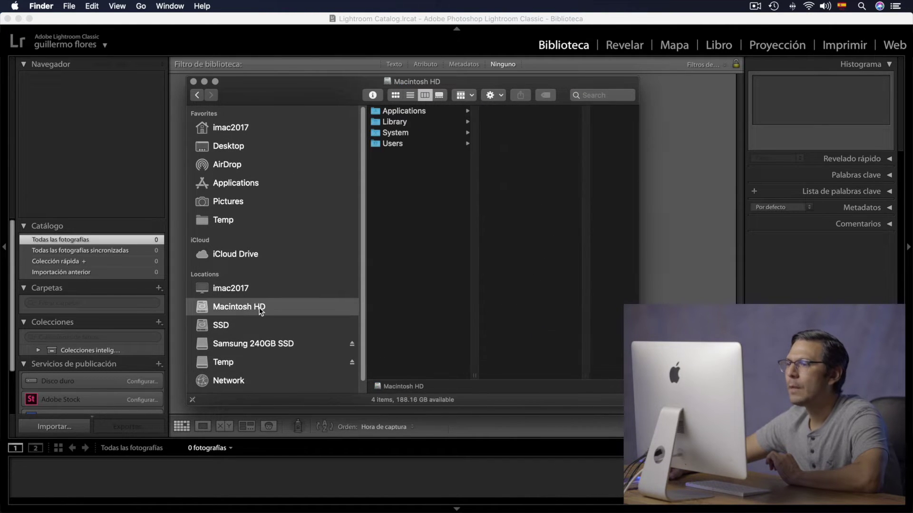
click(392, 145)
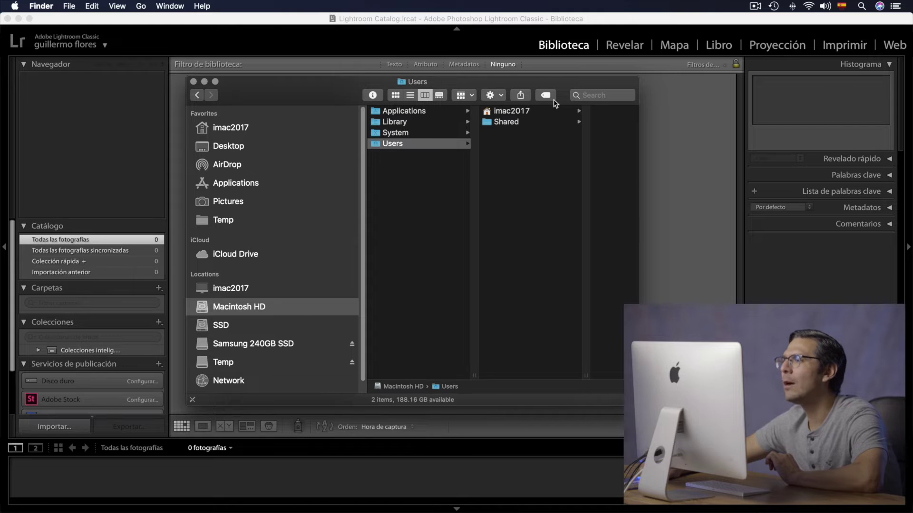
click(533, 114)
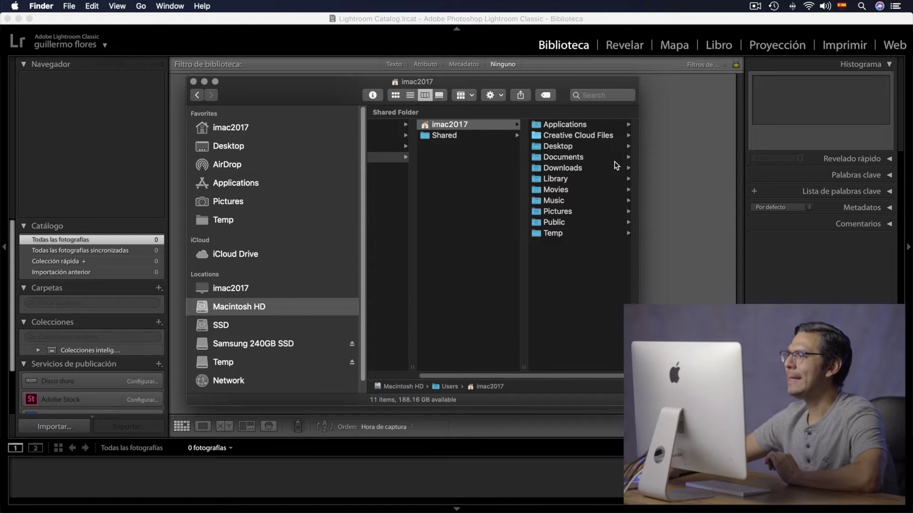
click(579, 211)
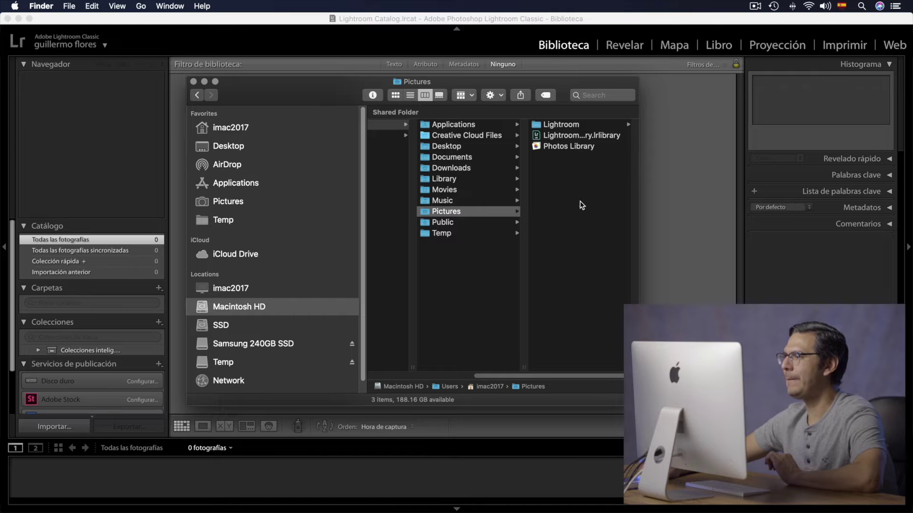
click(594, 124)
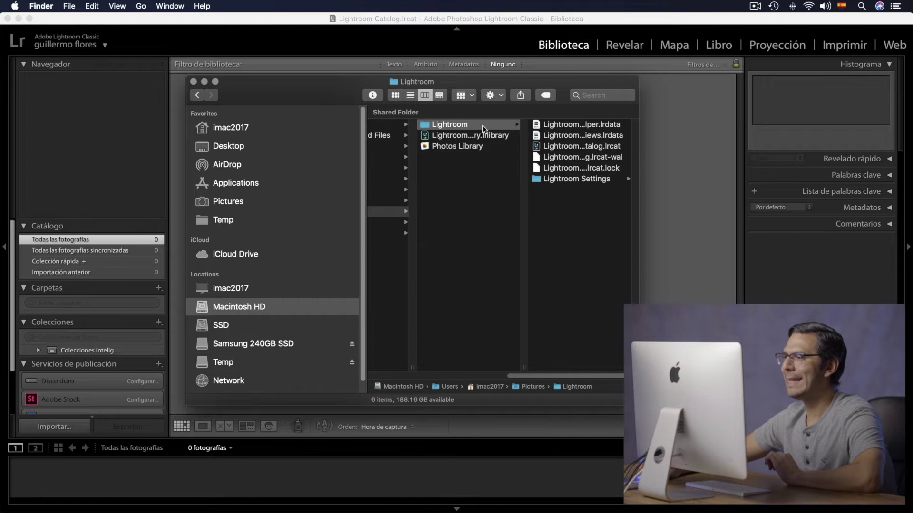
drag(638, 199, 715, 200)
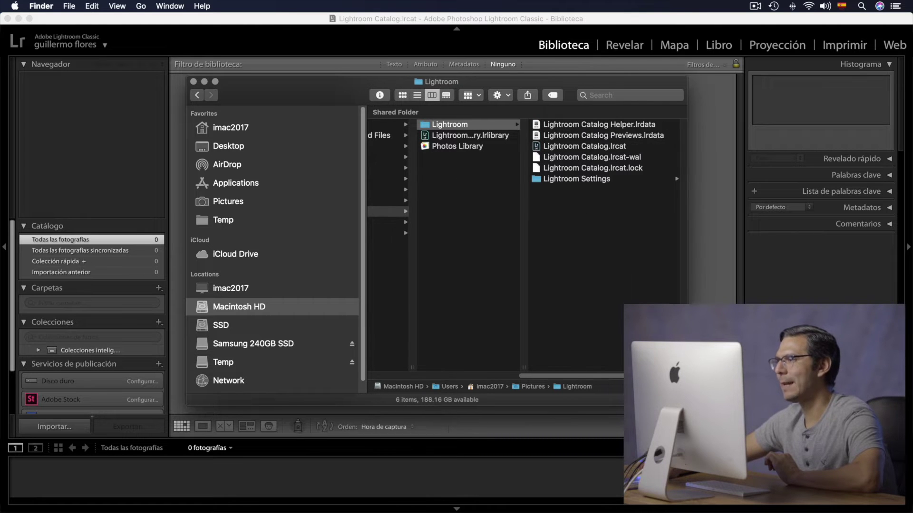
click(644, 147)
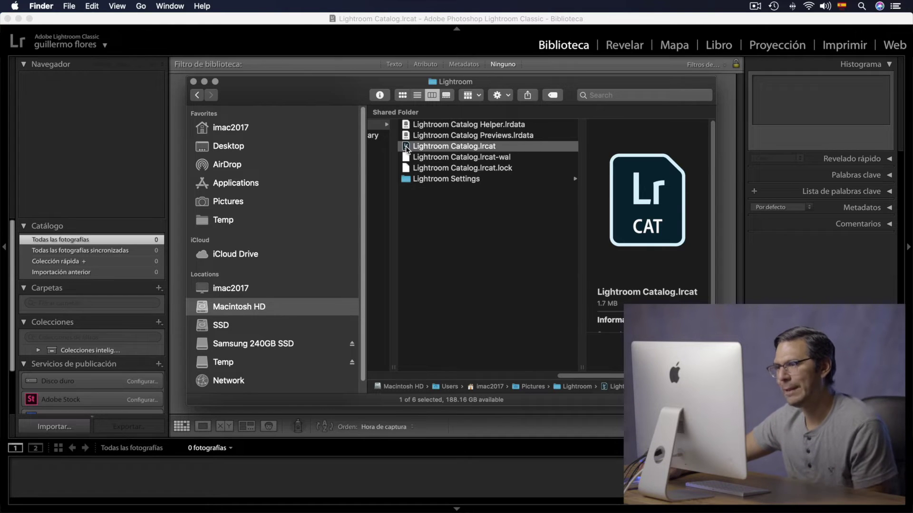
- Check the empty SSD drive, then close Finder and return to Lightroom Classic
drag(268, 96, 261, 99)
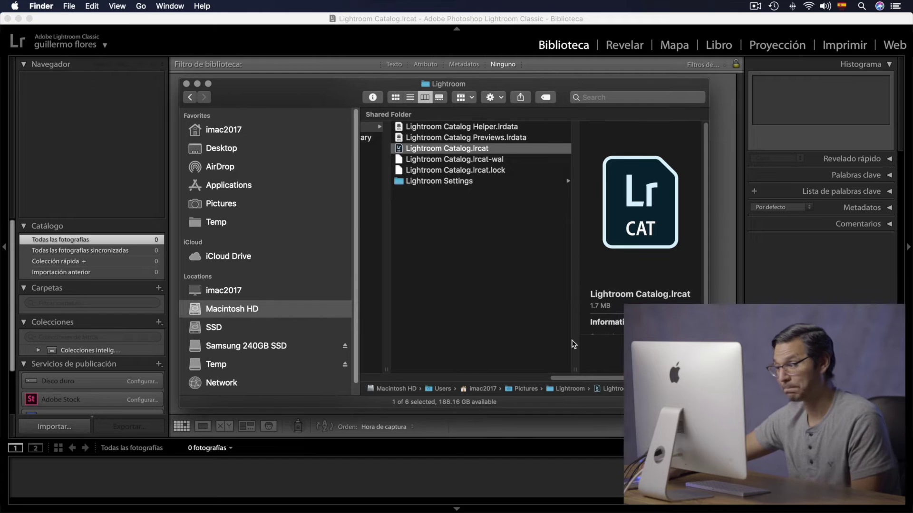
drag(259, 99, 259, 97)
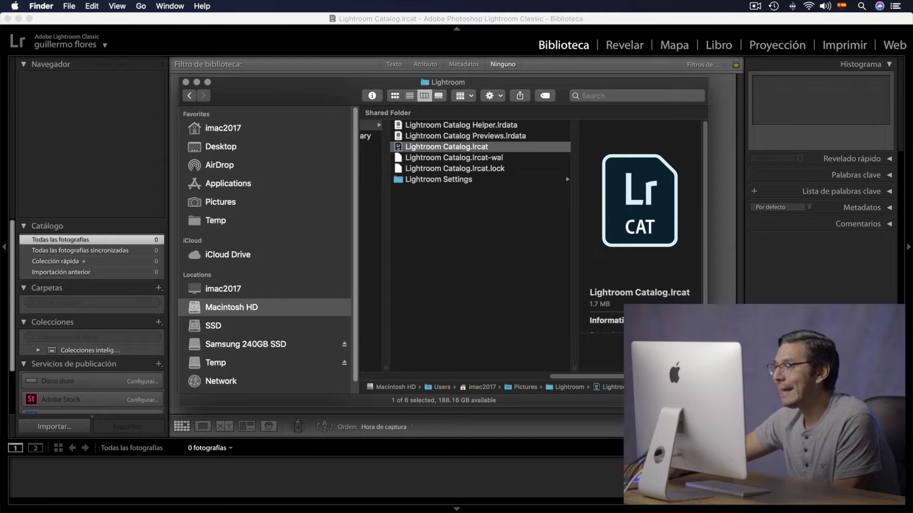
double_click(259, 97)
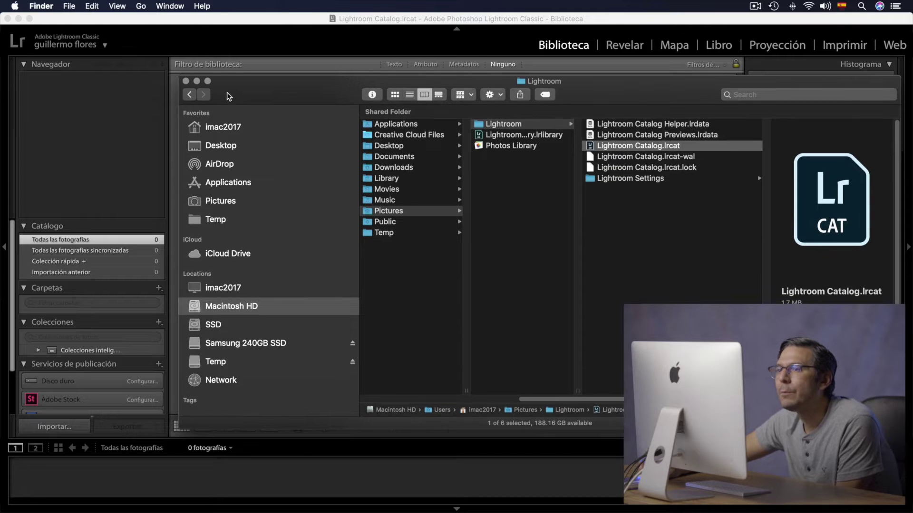
drag(234, 95, 210, 95)
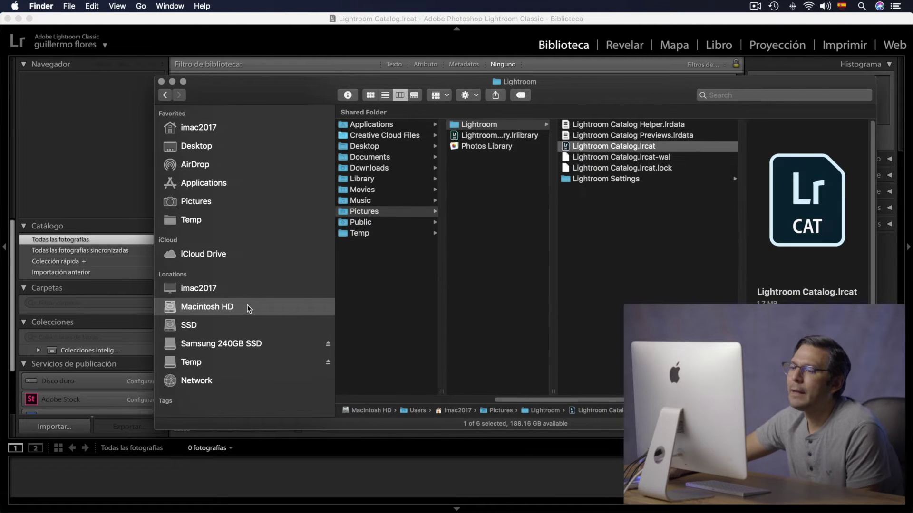
click(185, 328)
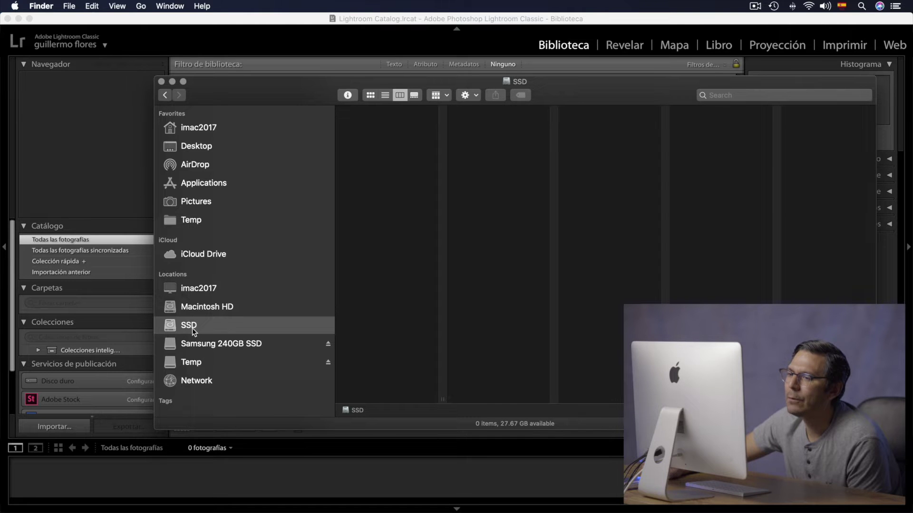
click(161, 81)
click(156, 19)
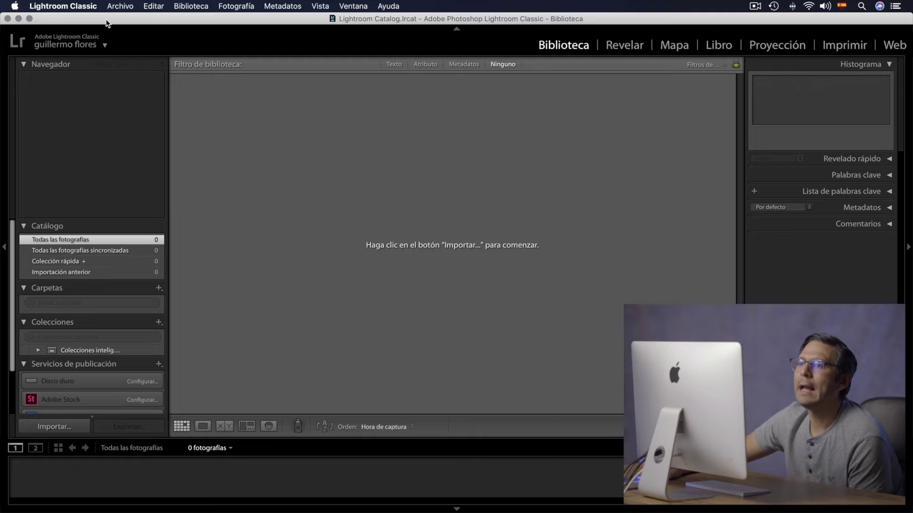
- Create a new catalog named 'Memo Flores' with the SSD drive as its location
click(120, 5)
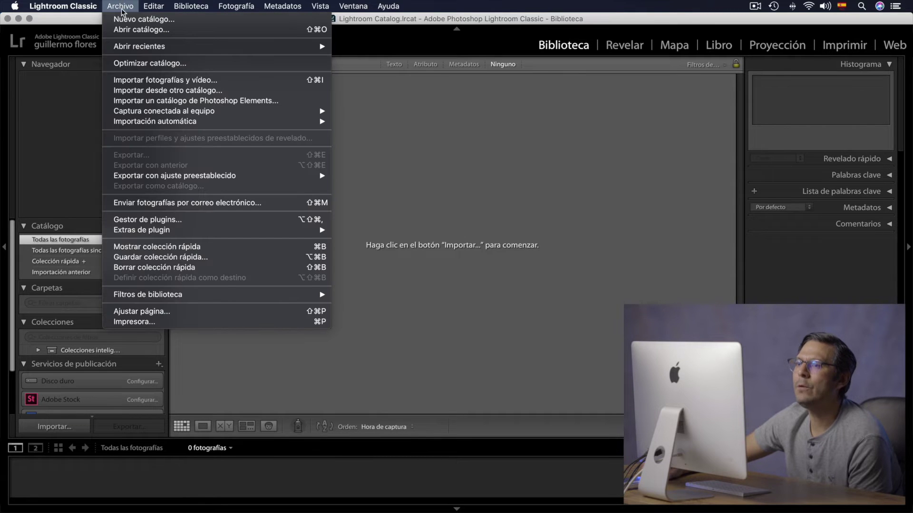
click(123, 21)
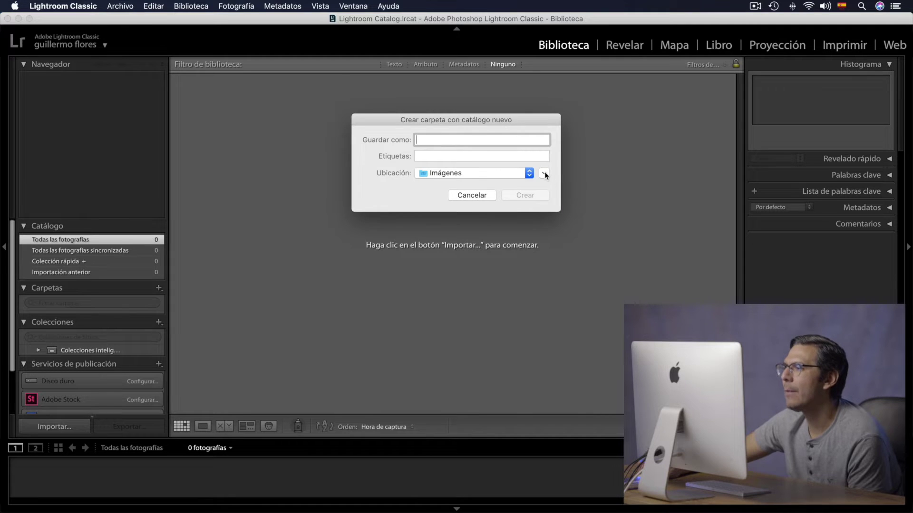
click(543, 174)
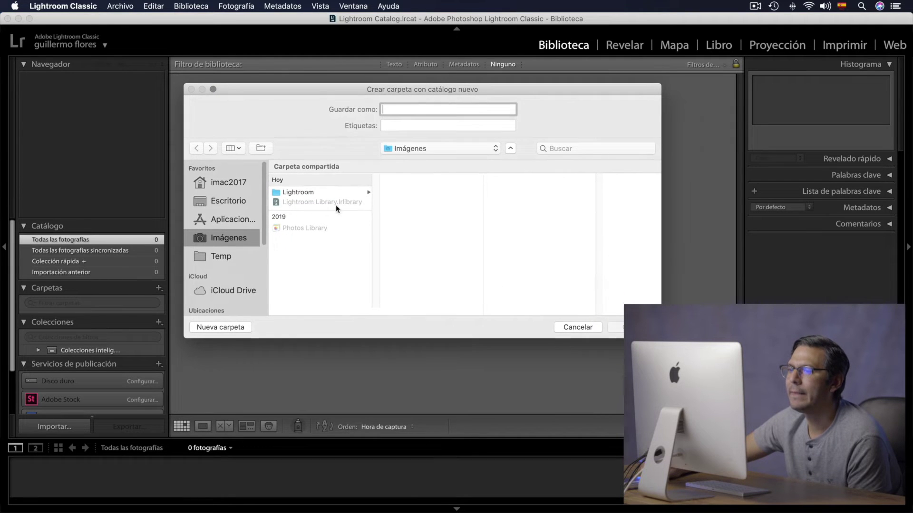
scroll(234, 238, down, 3)
scroll(235, 238, down, 2)
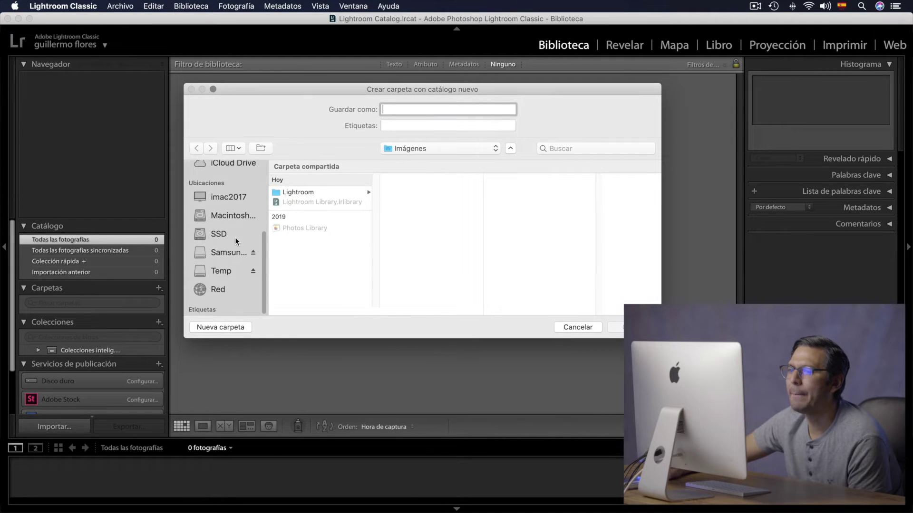
click(201, 235)
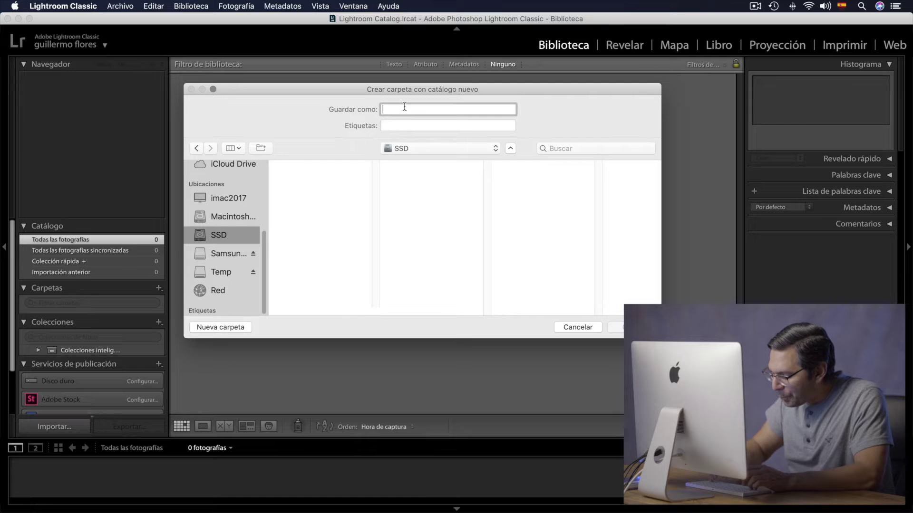
text(Lightroom Memo Flor)
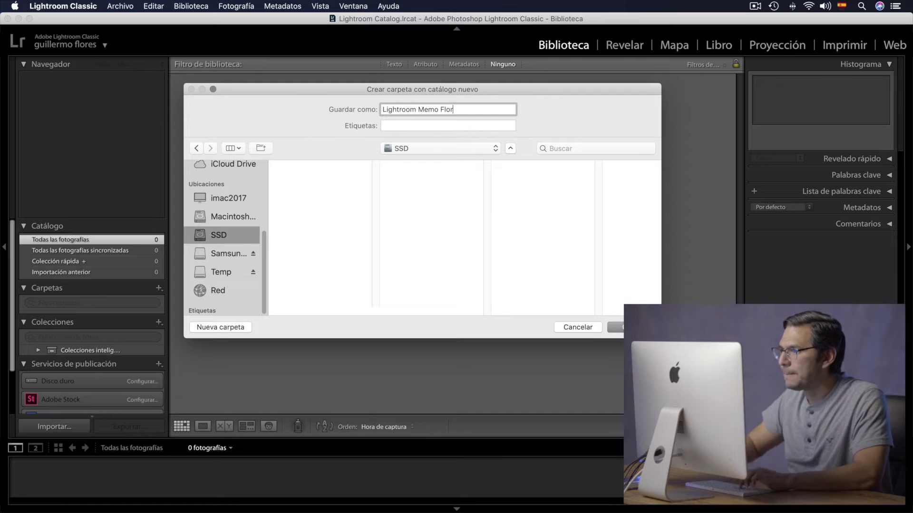
text(es)
drag(418, 110, 324, 108)
key(BackSpace)
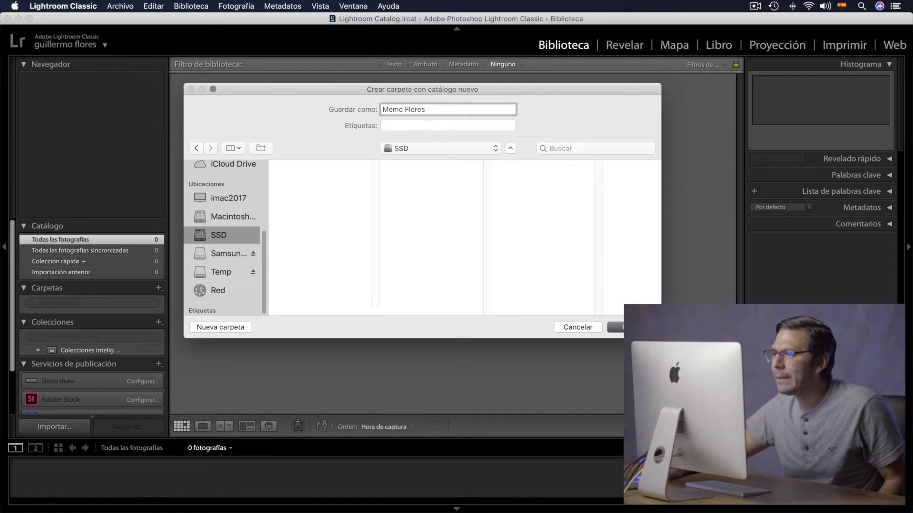
key(Return)
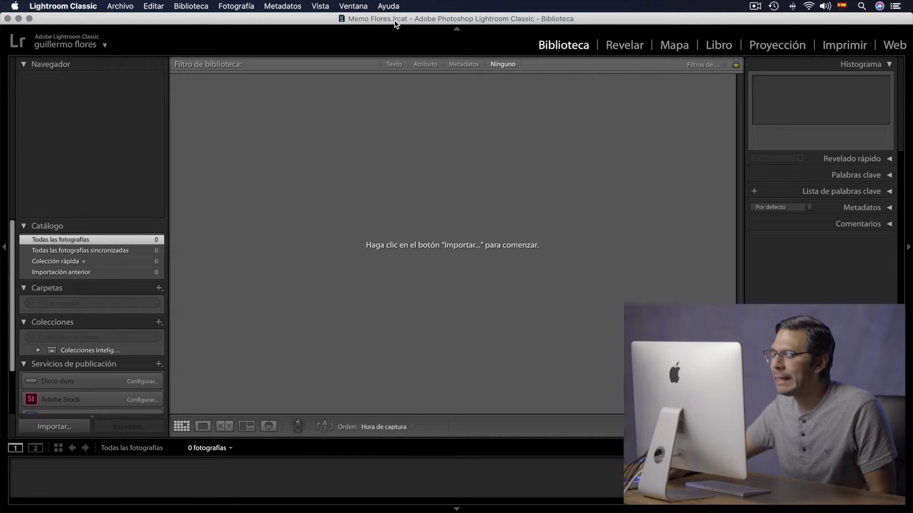
- Check the SSD's Memo Flores folder in Finder and open Memo Flores.lrcat in Lightroom
click(27, 499)
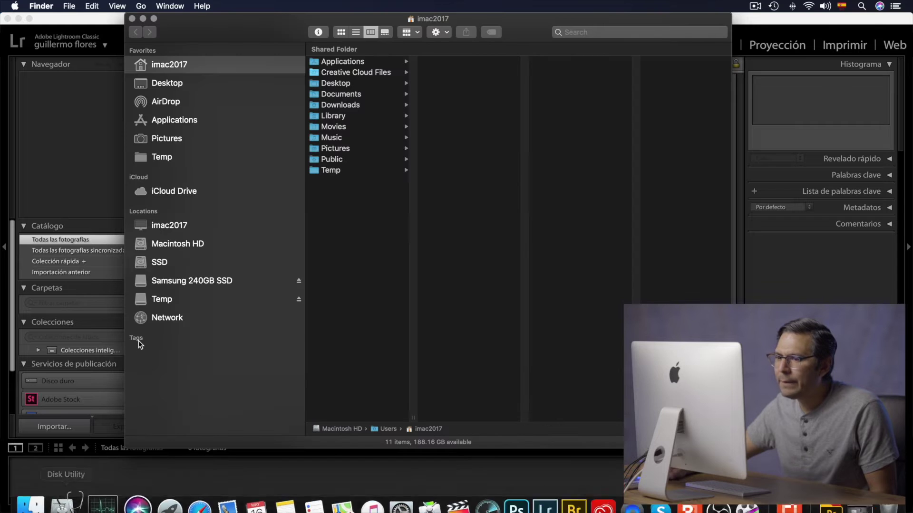
click(175, 261)
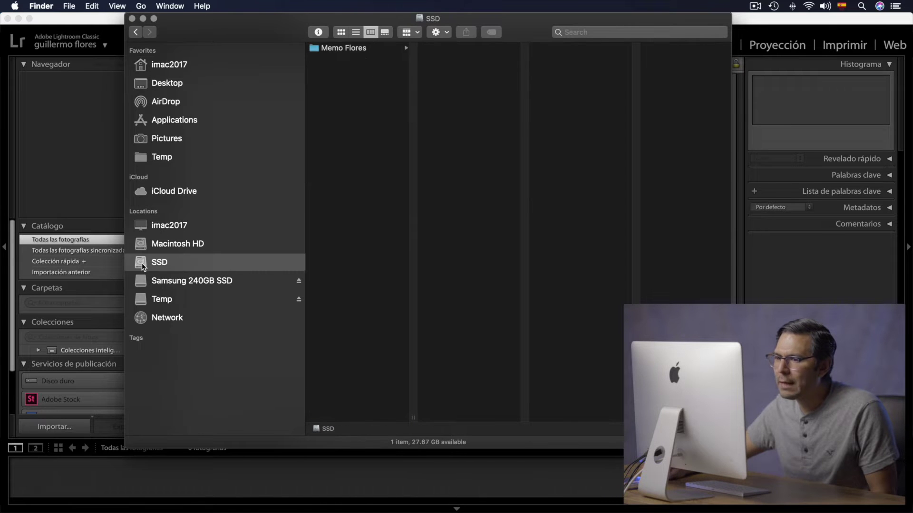
click(380, 49)
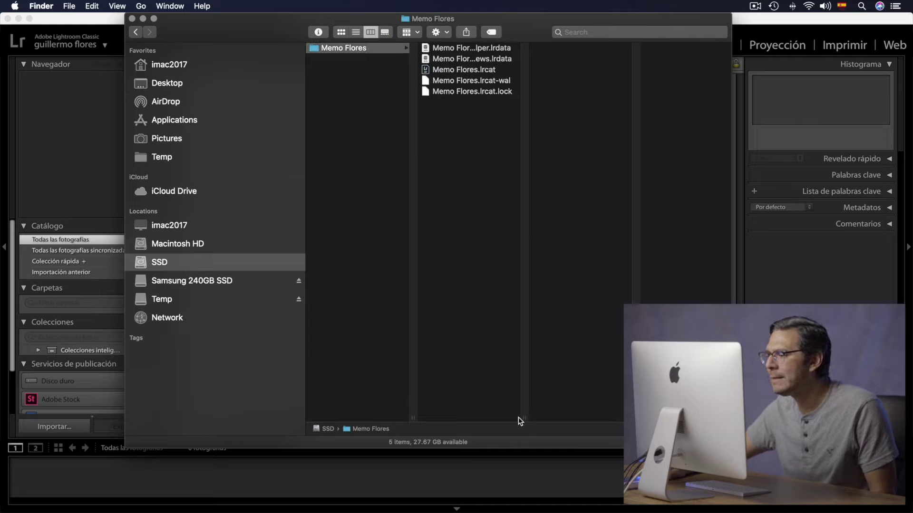
click(515, 70)
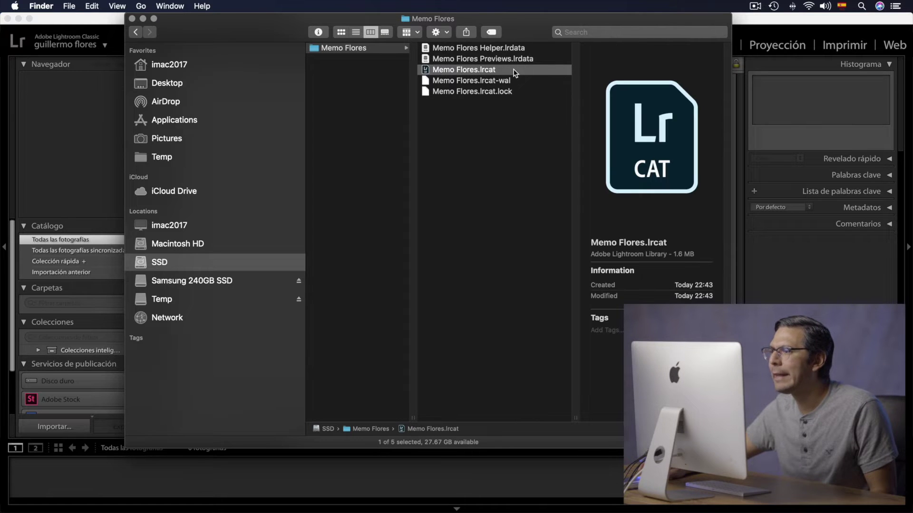
double_click(489, 70)
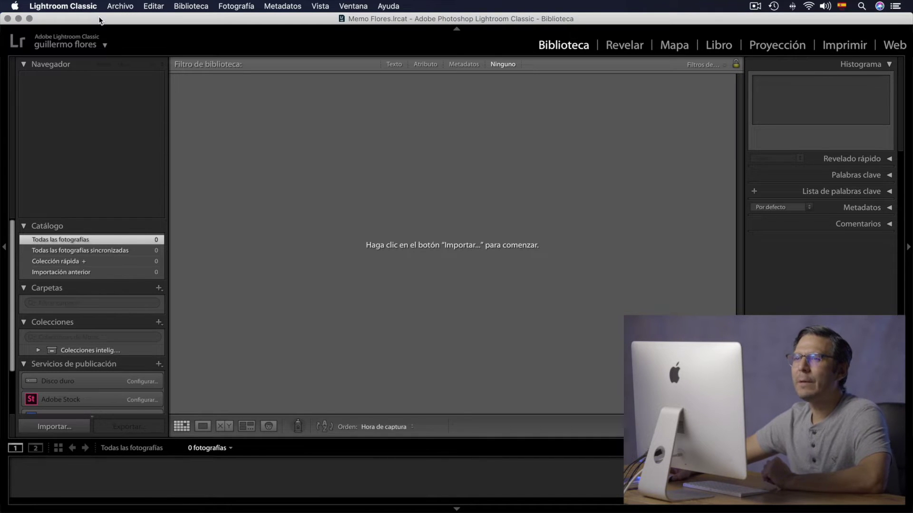
- Open Lightroom Classic's Preferences window from the application menu
click(98, 10)
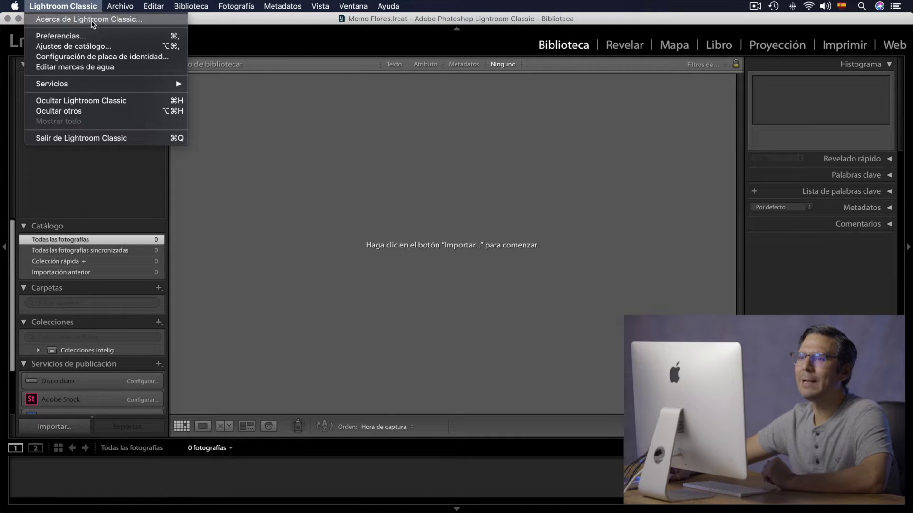
click(92, 37)
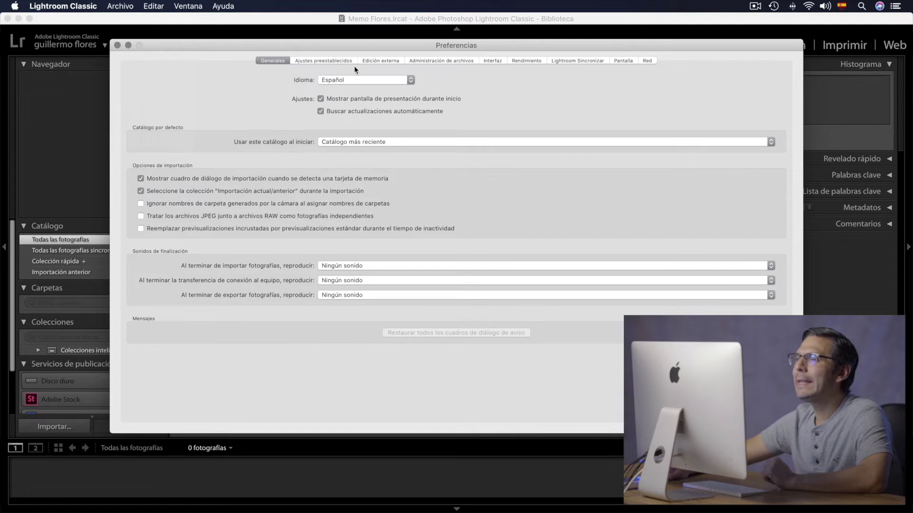
- Enable 'Almacenar ajustes preestablecidos con este catálogo' and move to the Rendimiento preferences
click(355, 62)
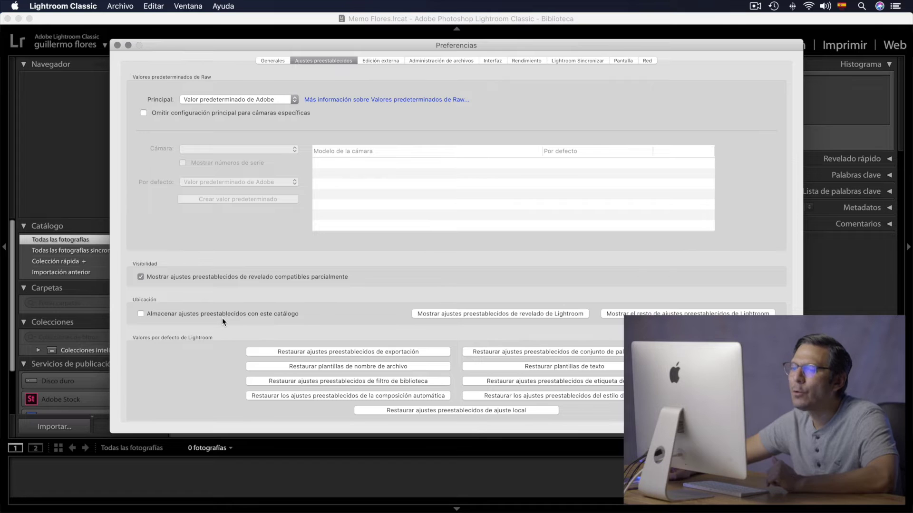
click(141, 313)
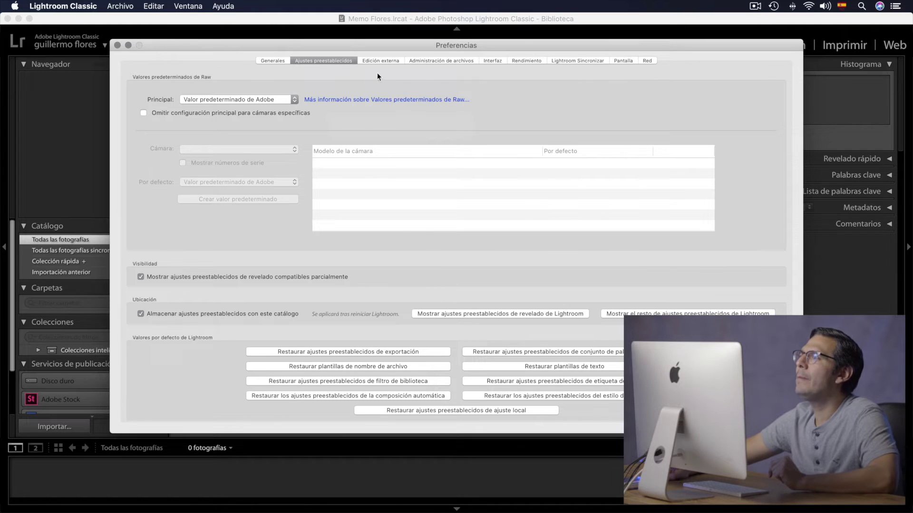
click(500, 61)
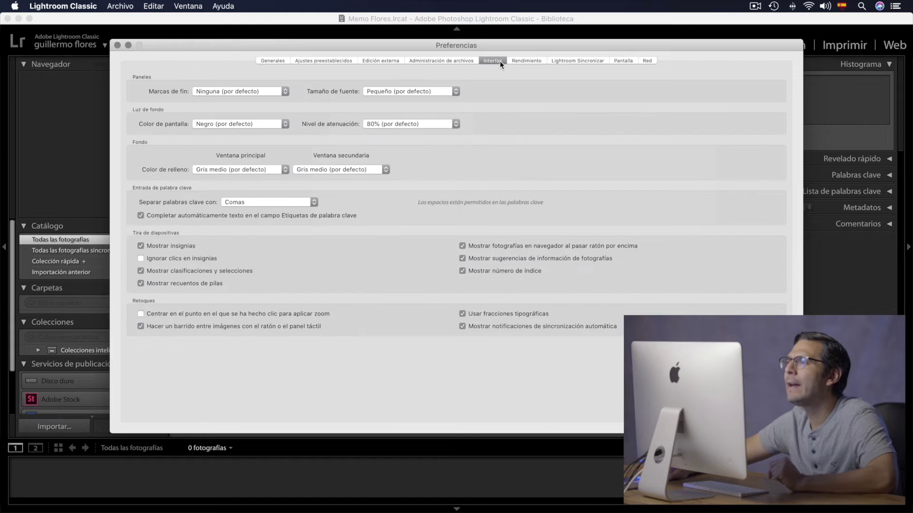
click(543, 62)
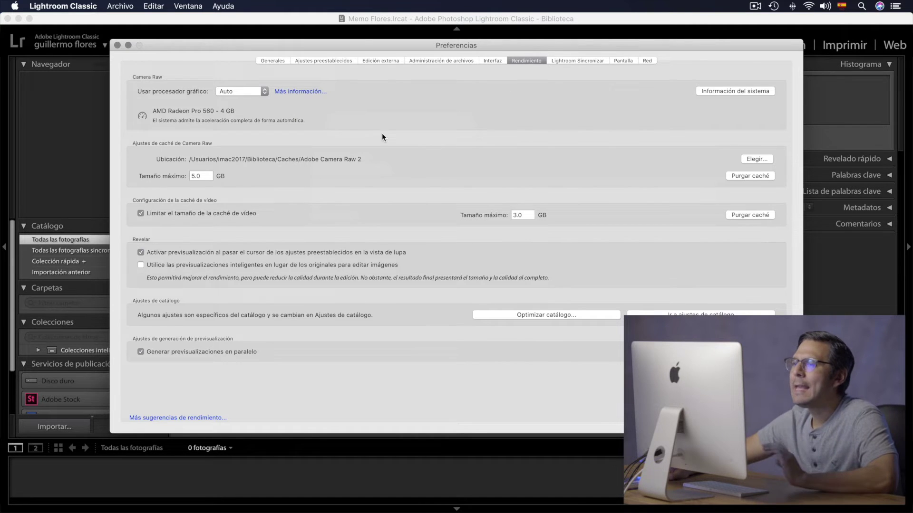
- Set Usar procesador gráfico to A medida with 'Utilice la GPU para procesar imágenes' checked
click(256, 91)
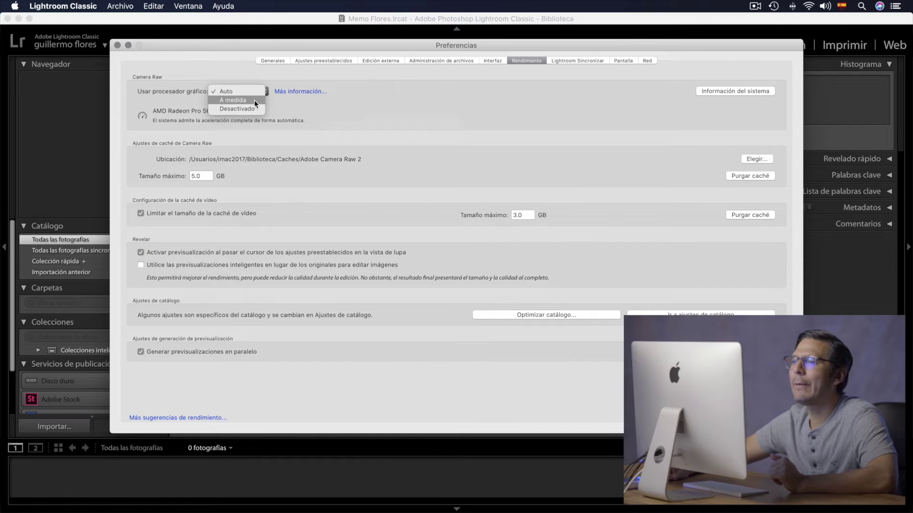
click(254, 100)
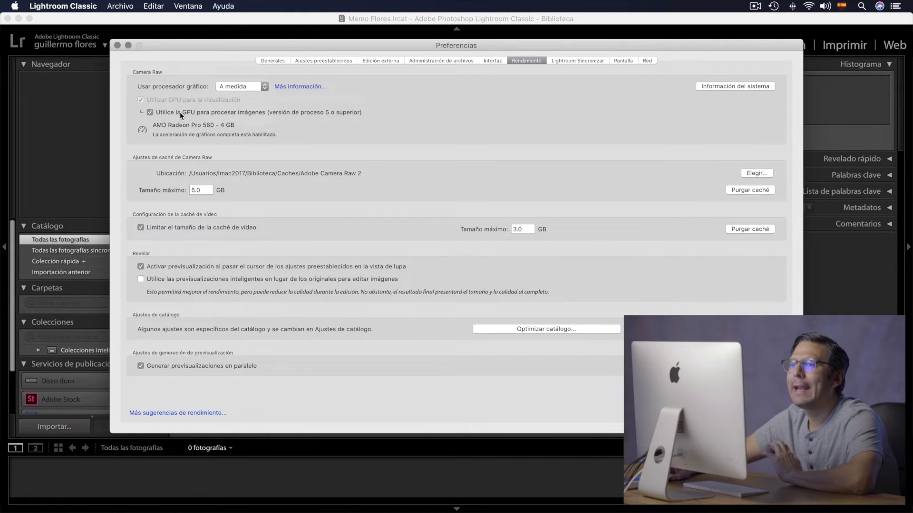
click(150, 112)
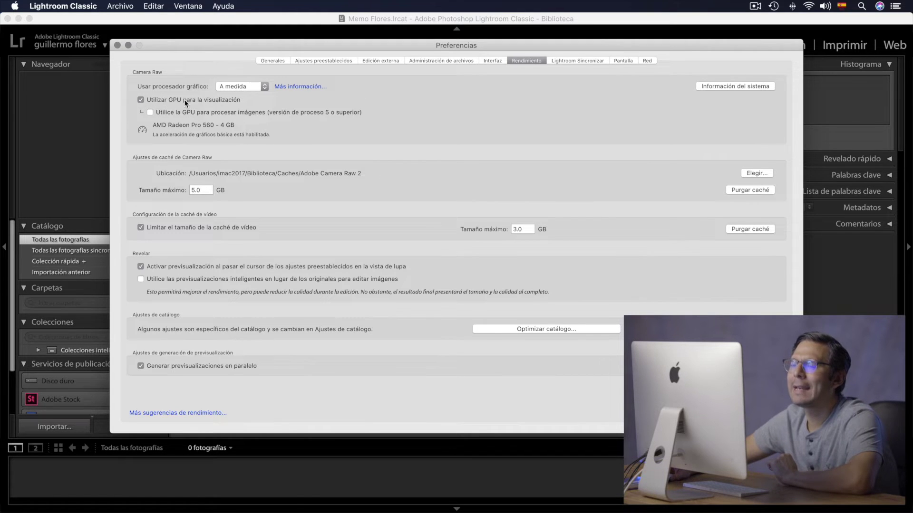
click(149, 112)
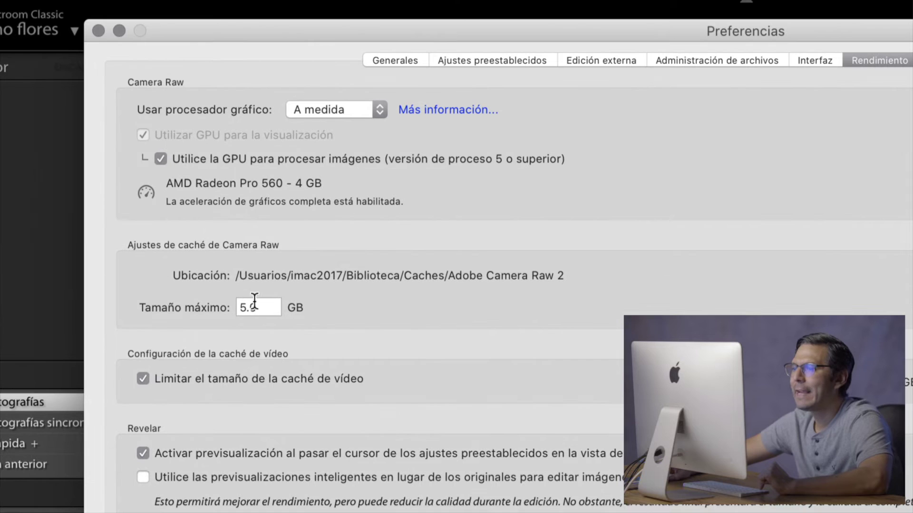
- Change the Camera Raw cache Tamaño máximo from 5.0 GB to 10 GB
double_click(265, 306)
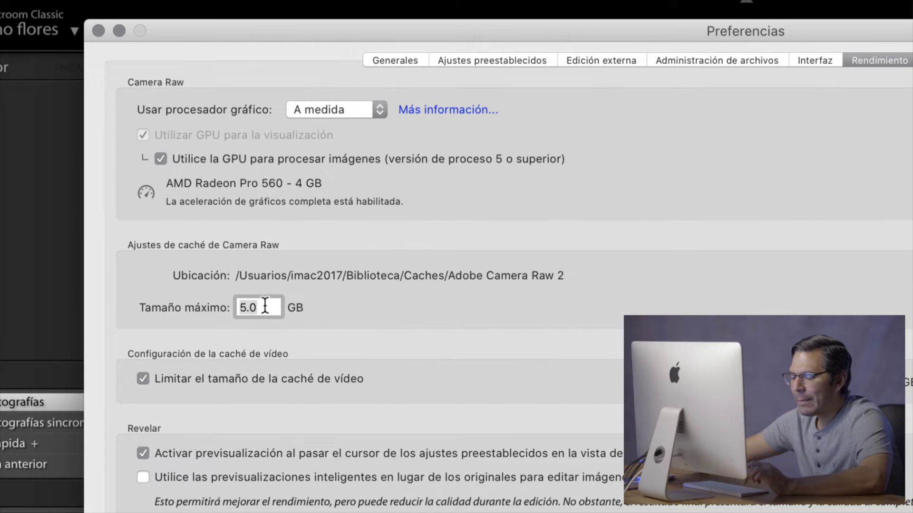
text(10)
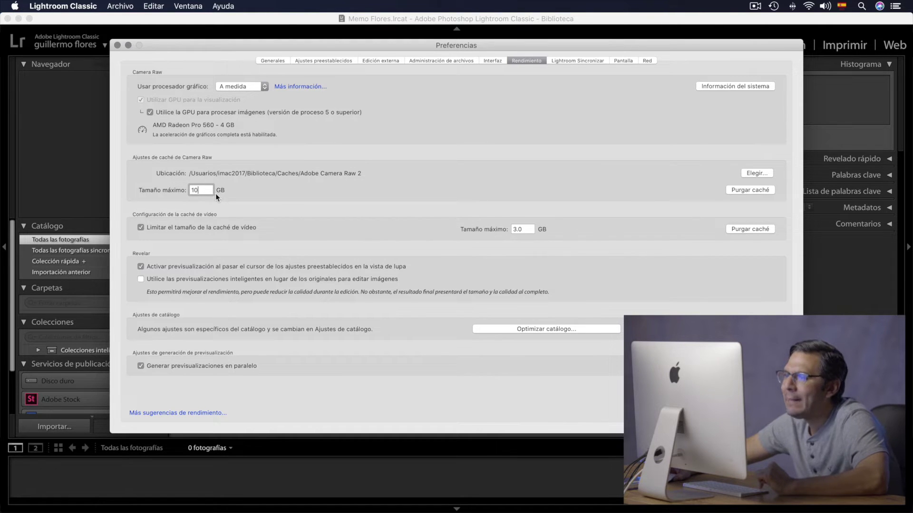
- Point the Camera Raw cache location to a new 'Cache ACR' folder on the SSD
click(764, 173)
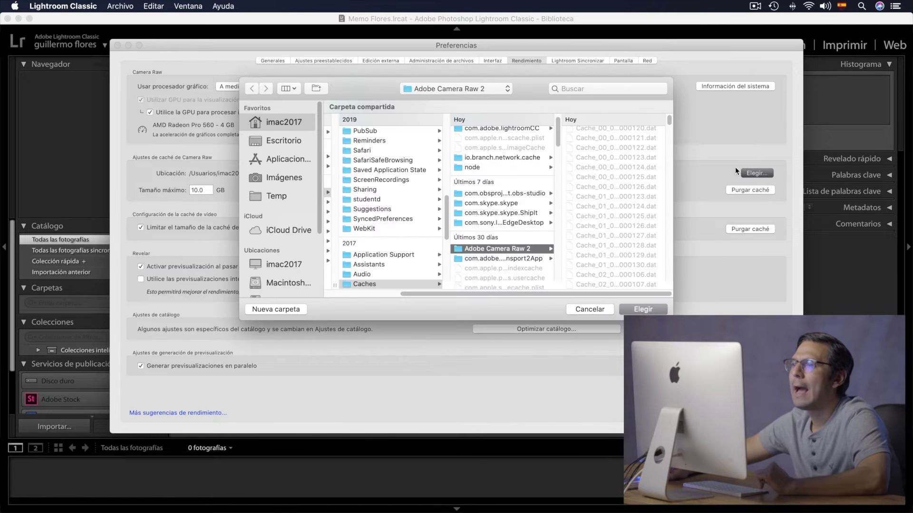
scroll(272, 213, down, 2)
scroll(272, 212, down, 2)
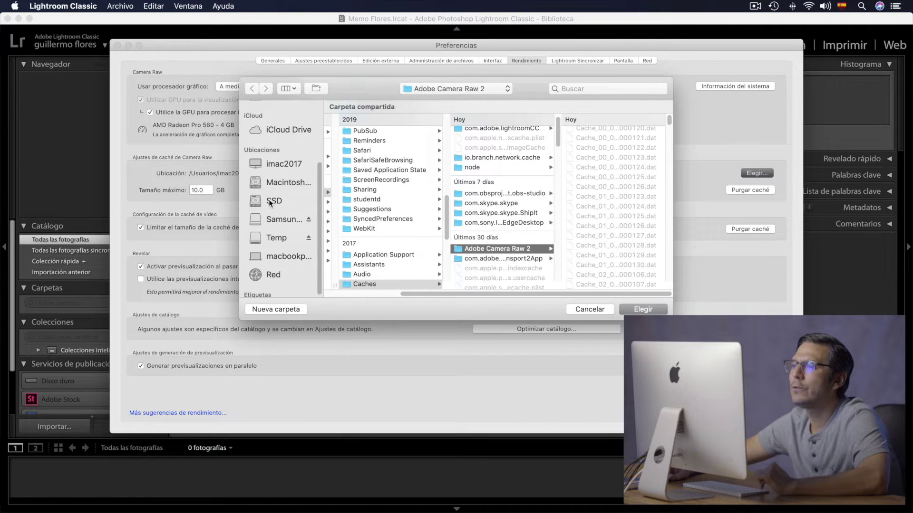
click(269, 199)
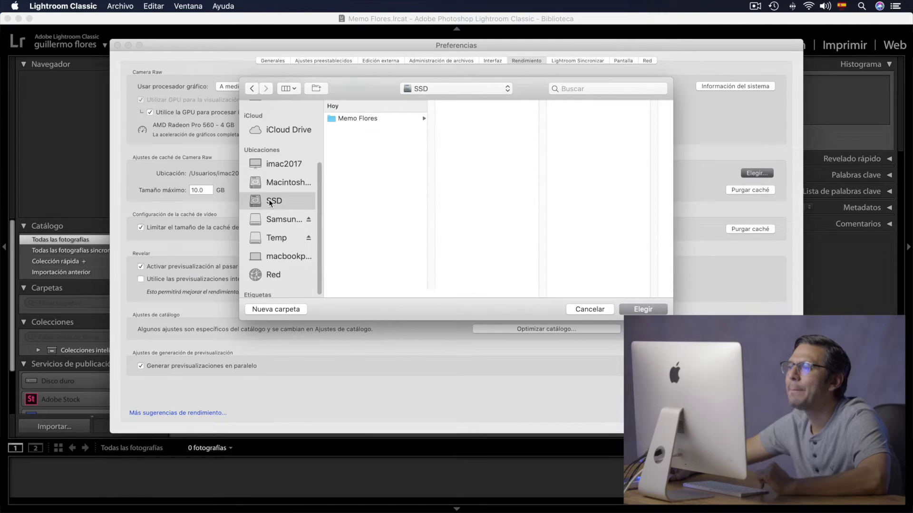
click(287, 307)
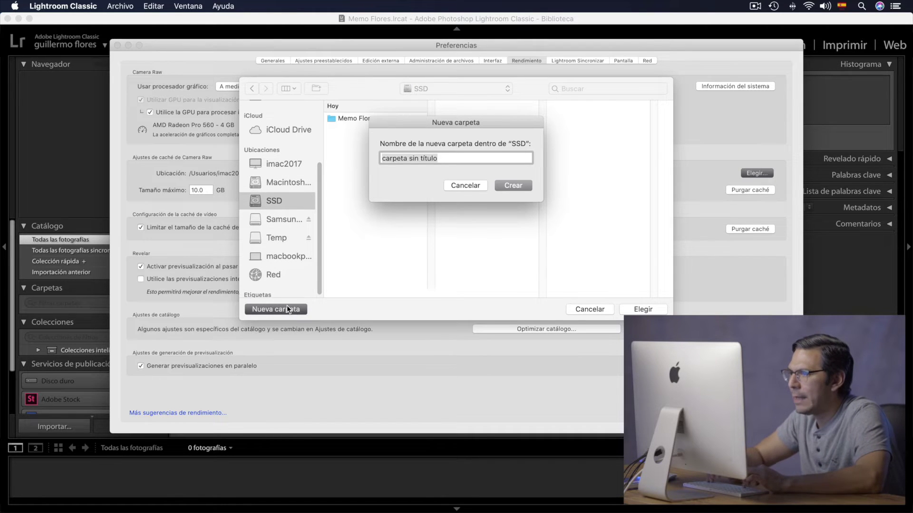
text(Cache ACR)
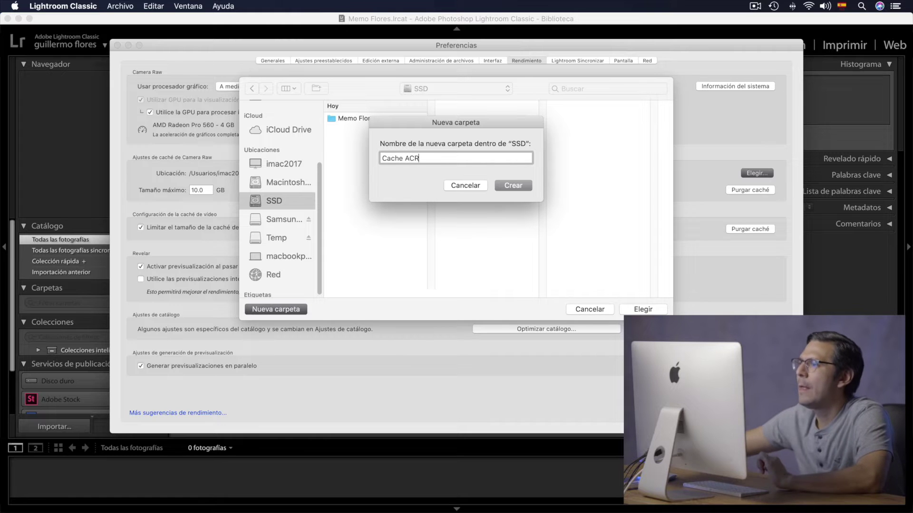
click(523, 186)
click(642, 309)
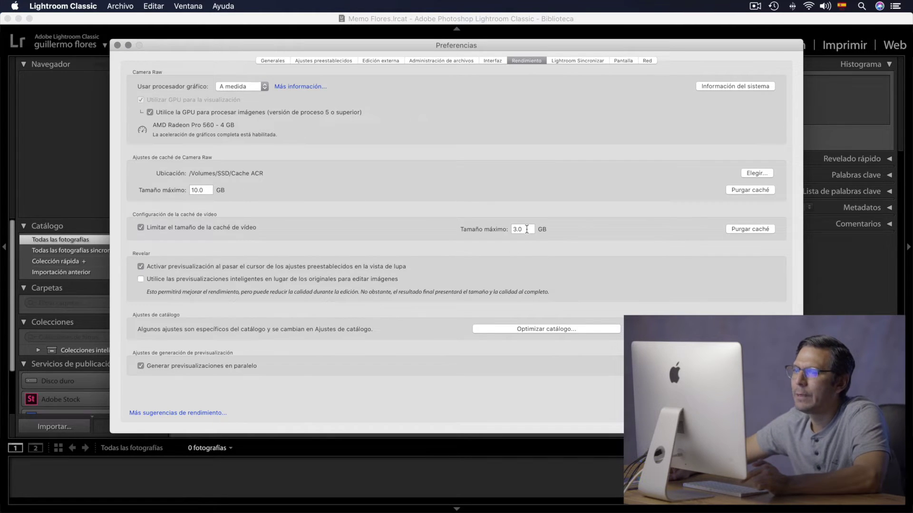
- Change the video cache Tamaño máximo from 3.0 GB to 1.0 GB
click(526, 229)
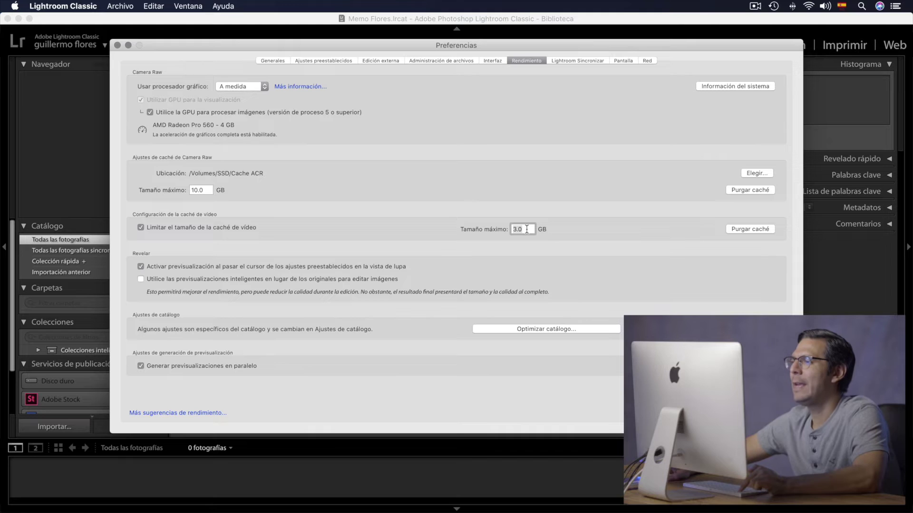
key(BackSpace)
key(BackSpace)
key(BackSpace)
text(1)
click(576, 232)
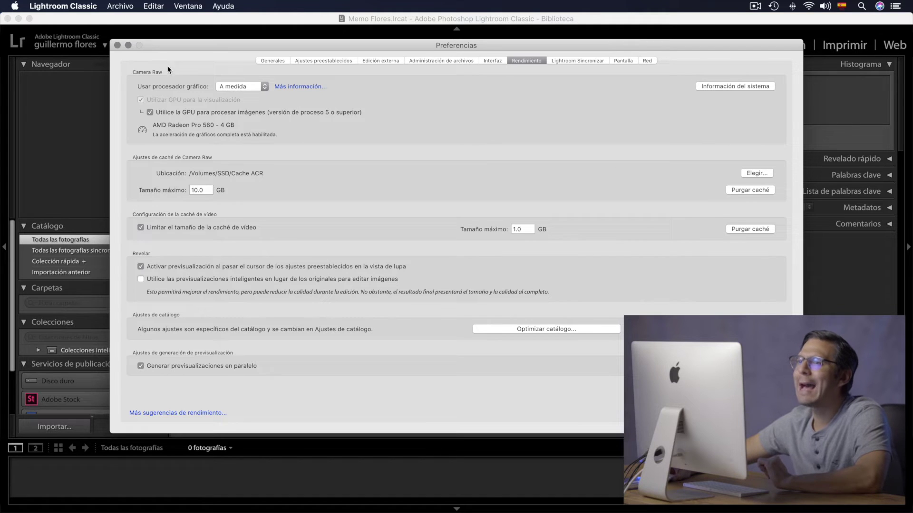
- Close Preferences and set catalog backups to 'Cada vez que salga de Lightroom' in Ajustes de catálogo
click(117, 45)
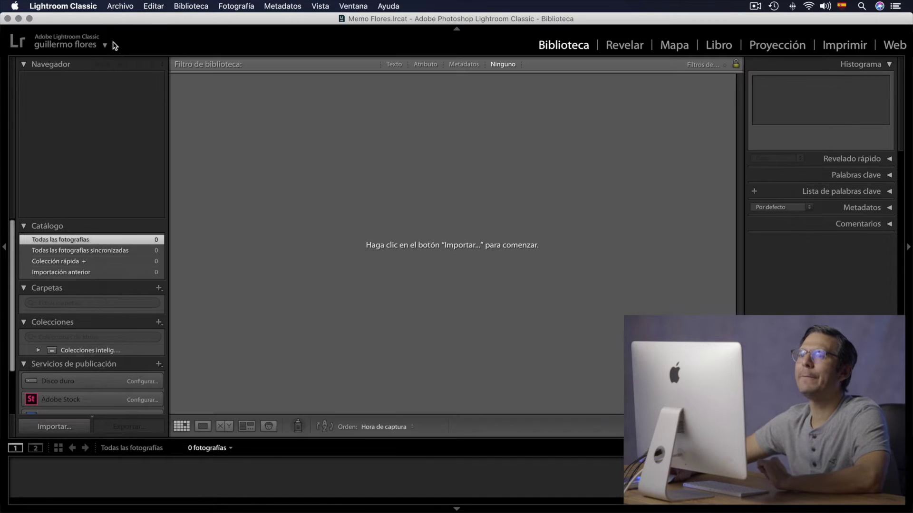
click(98, 6)
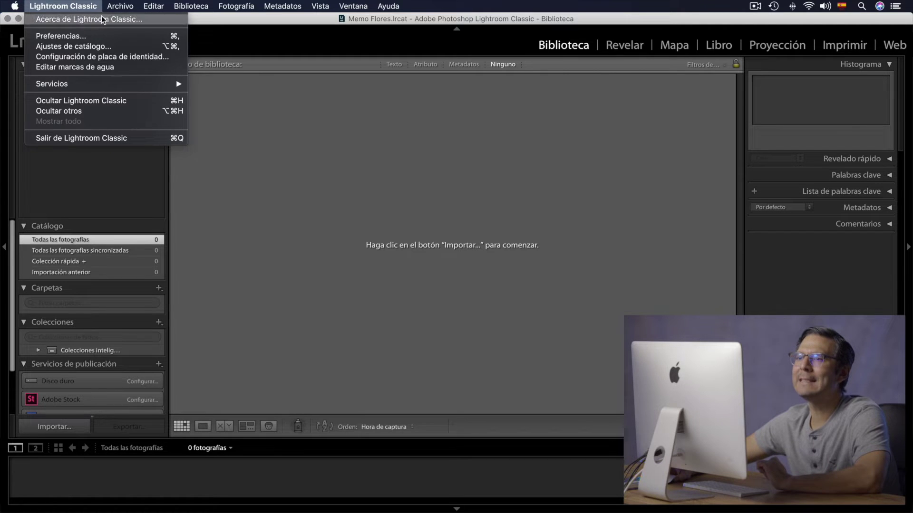
click(118, 48)
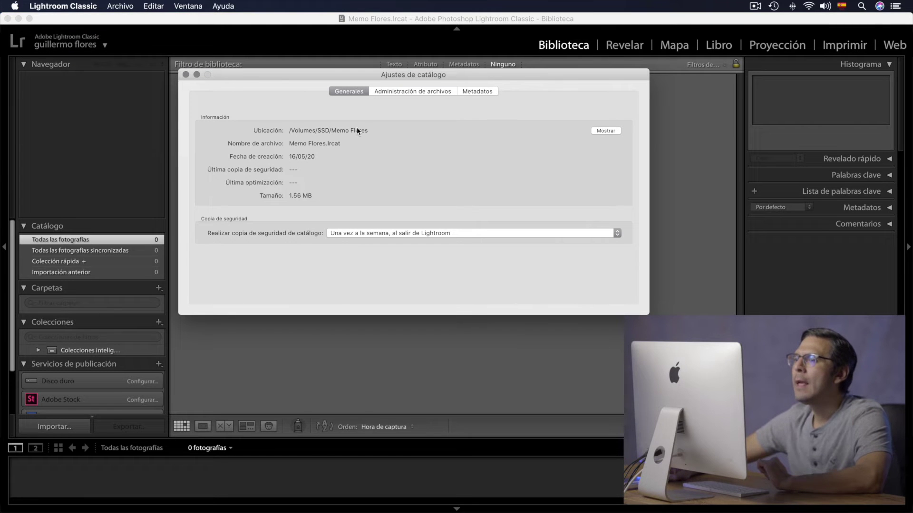
click(417, 234)
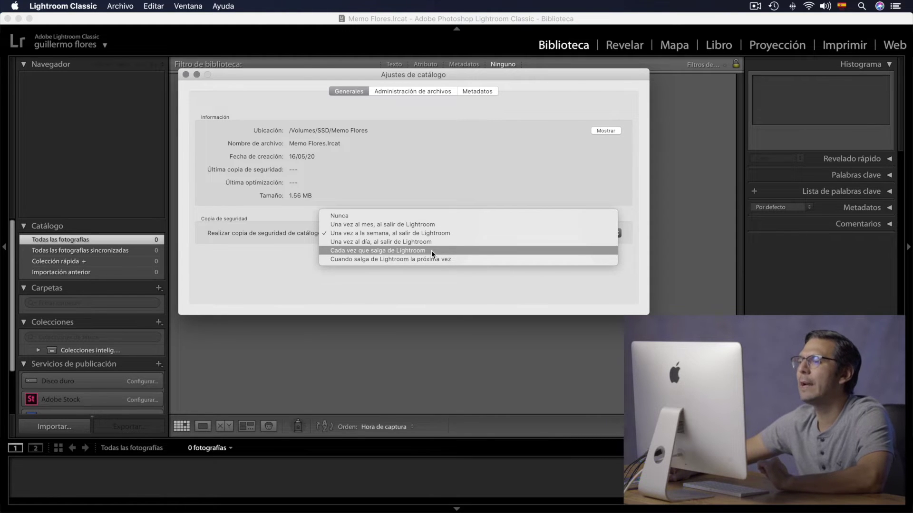
click(432, 250)
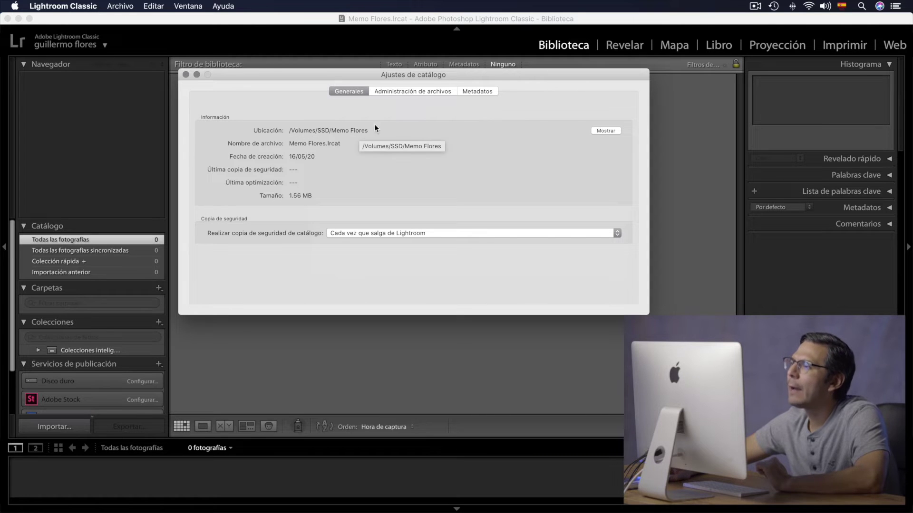
- Set standard preview size to 2880 píxeles, keeping preview quality at Media
click(452, 93)
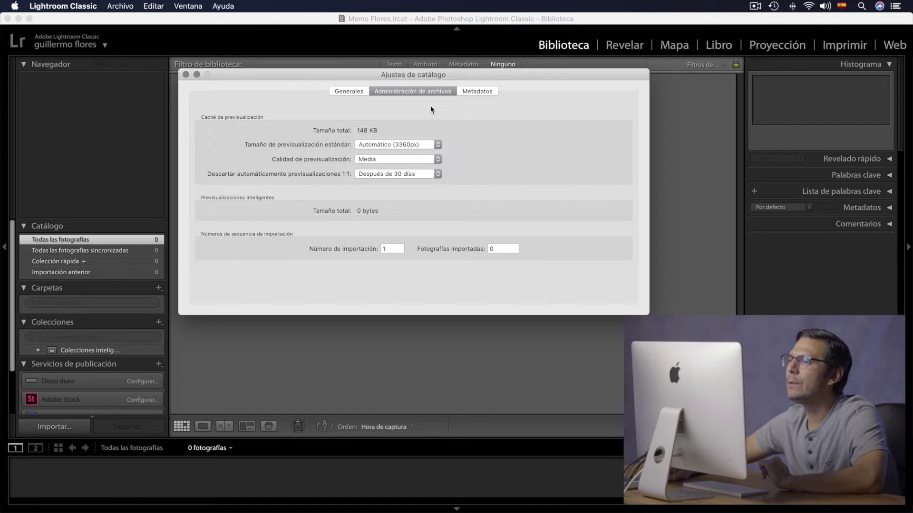
click(429, 143)
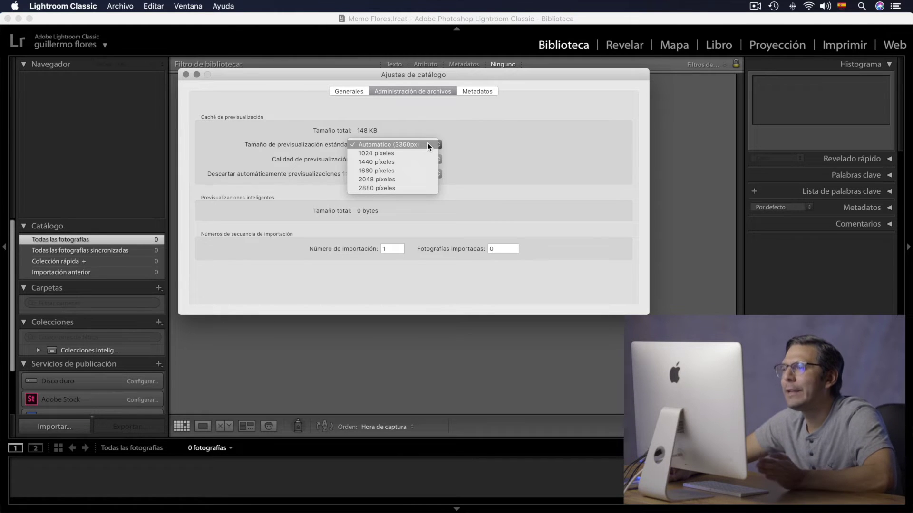
click(419, 188)
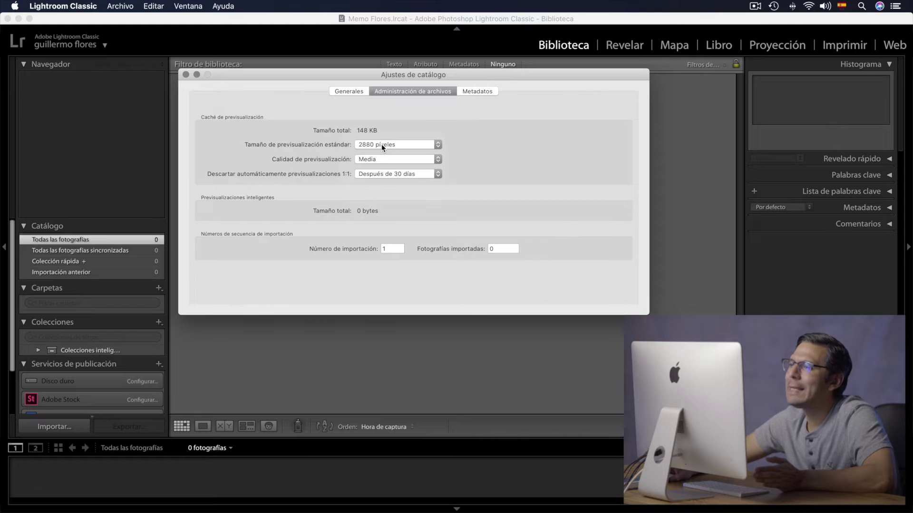
click(412, 145)
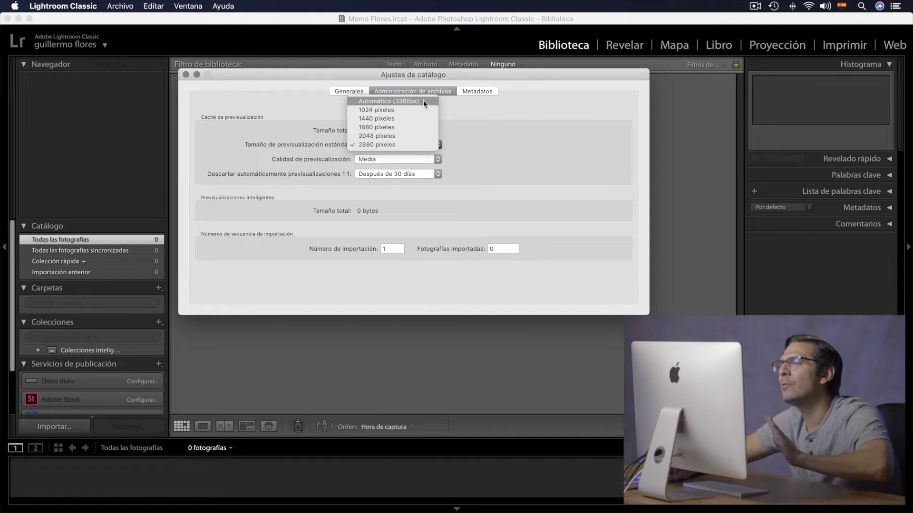
click(414, 143)
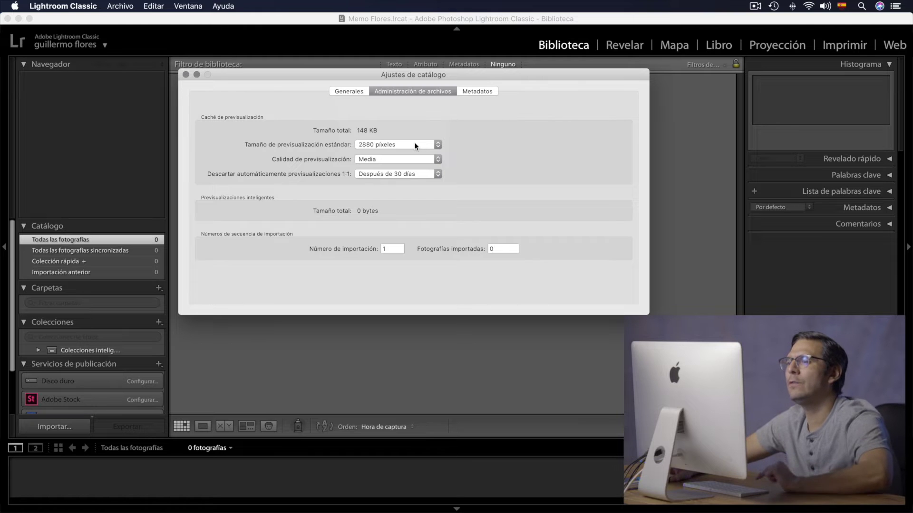
click(386, 159)
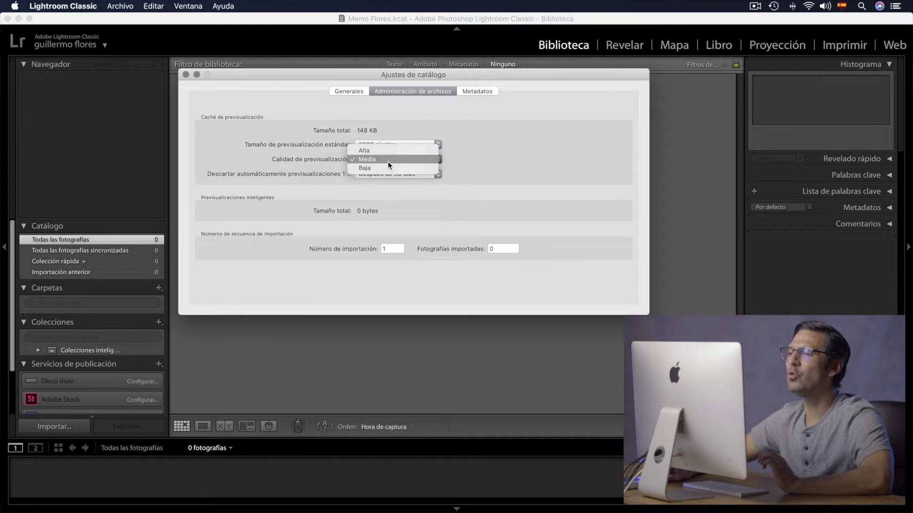
click(388, 162)
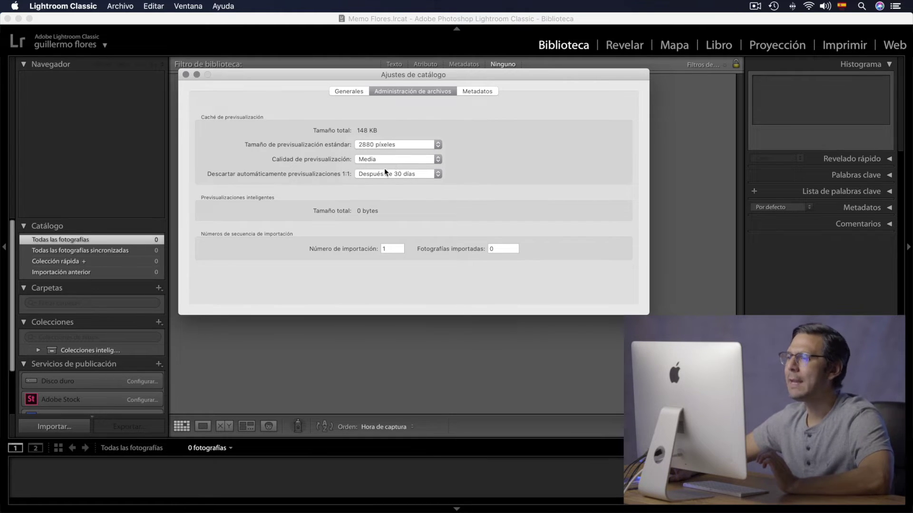
- Discard 1:1 previews 'Después de un día' and close the Catalog Settings
click(389, 175)
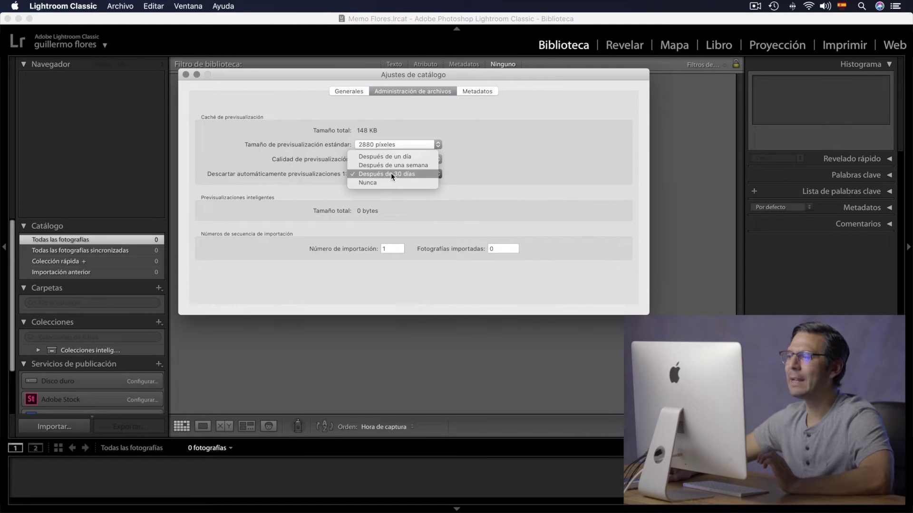
click(425, 166)
click(419, 174)
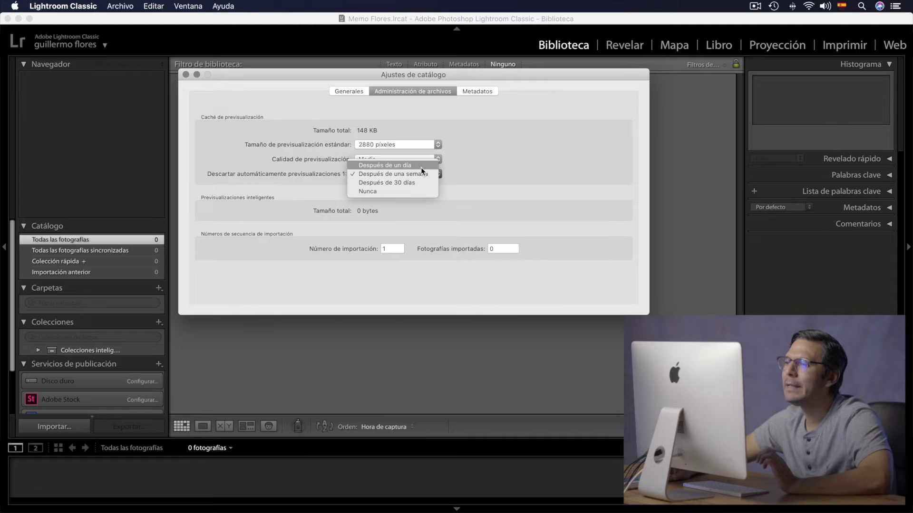
click(420, 167)
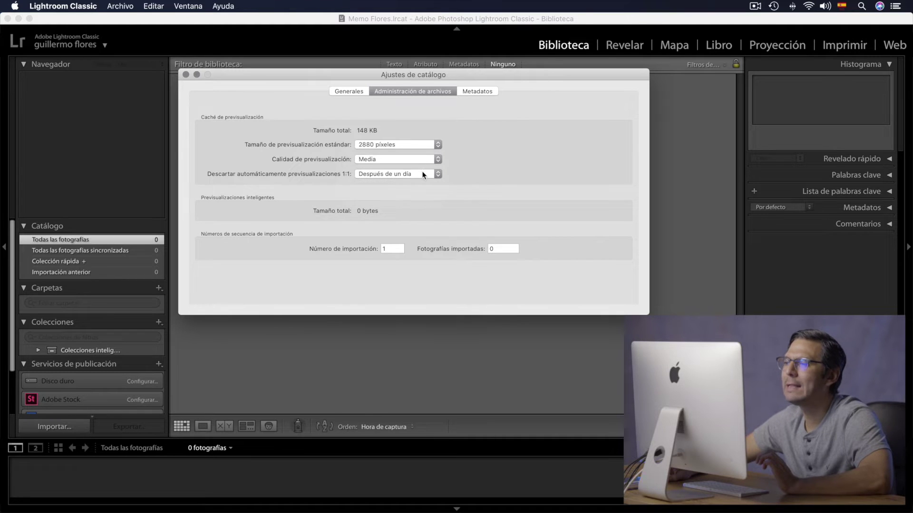
click(424, 174)
click(424, 182)
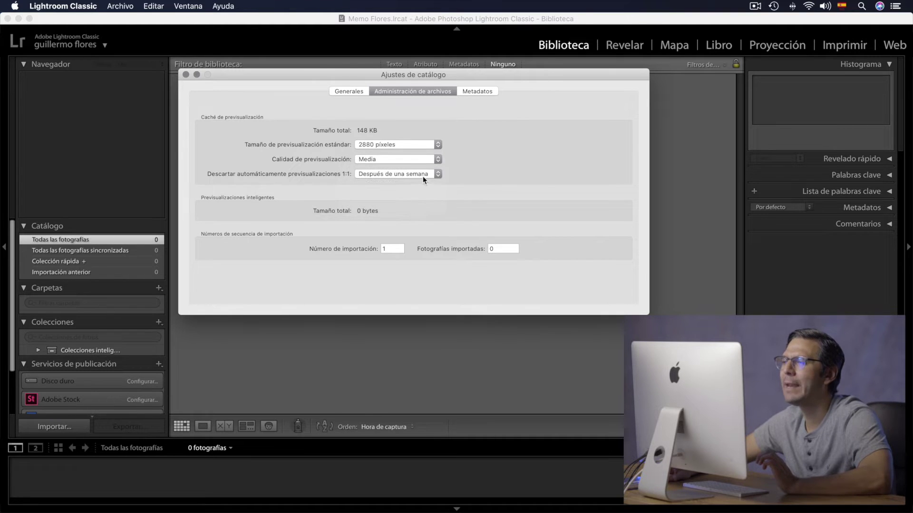
click(424, 175)
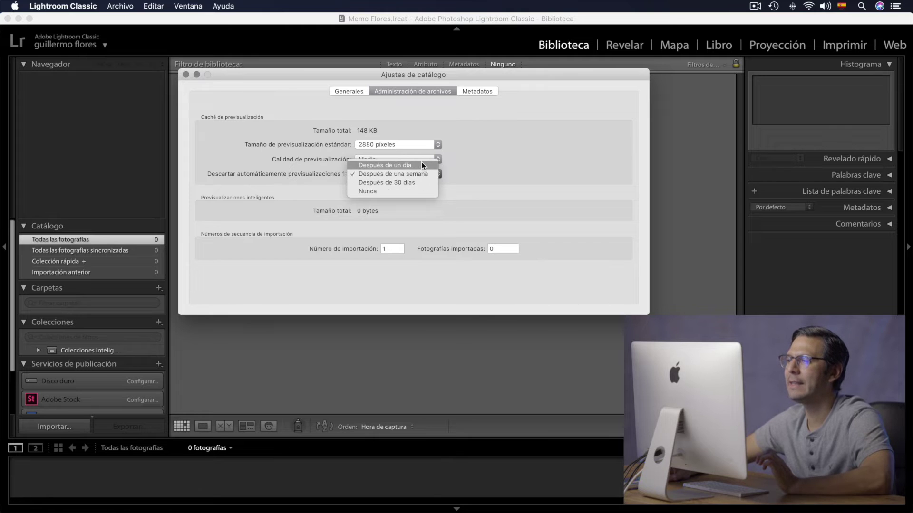
click(422, 164)
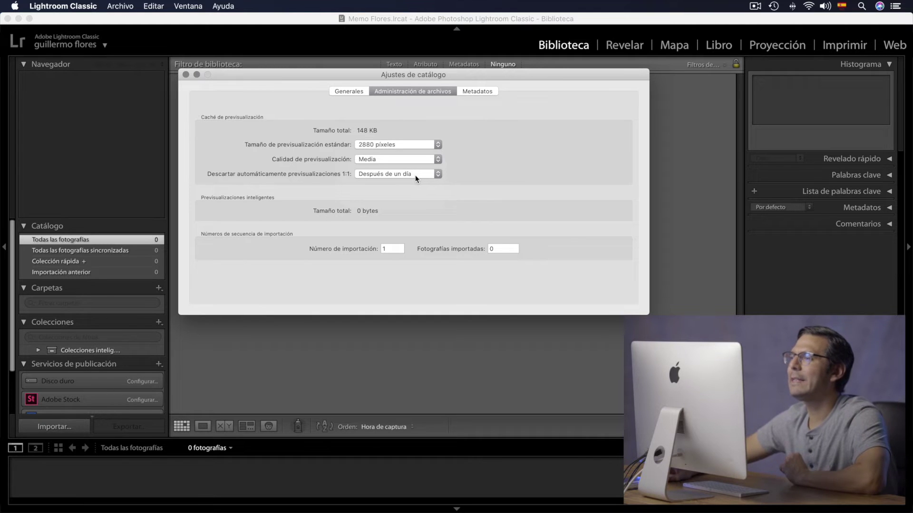
click(479, 91)
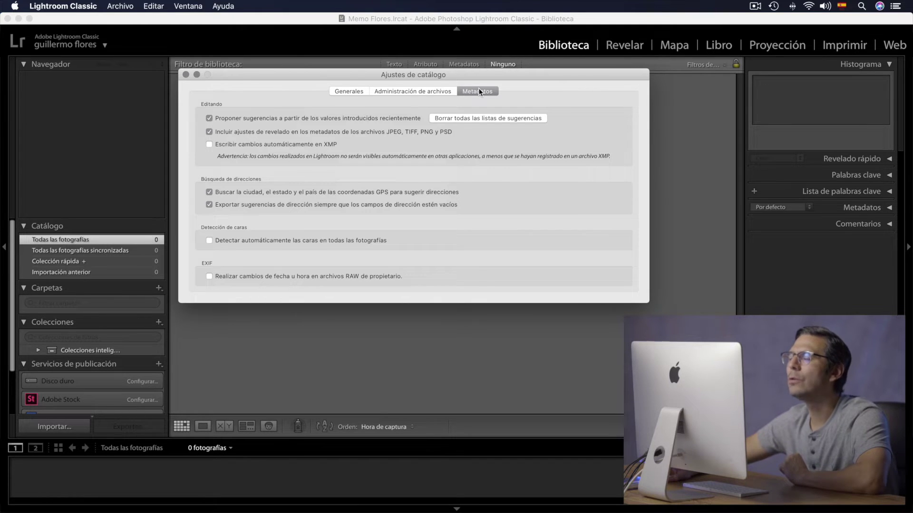
key(Escape)
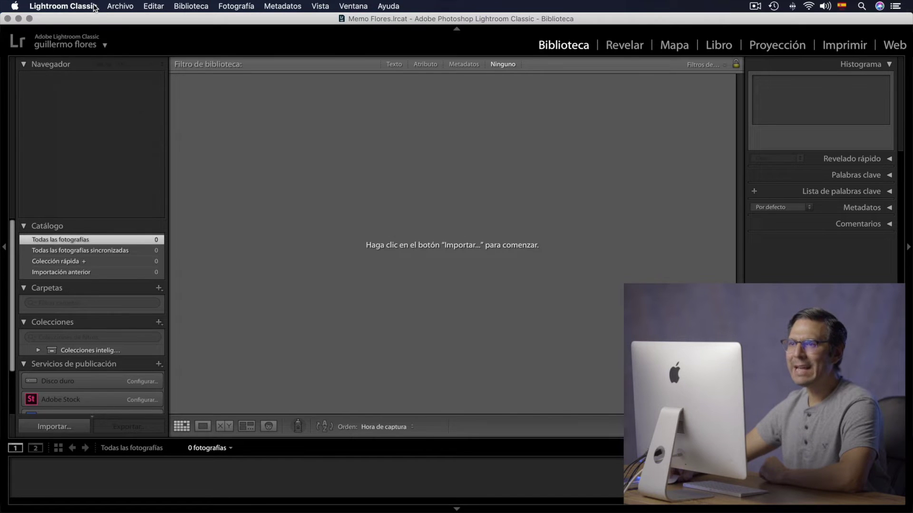
click(96, 6)
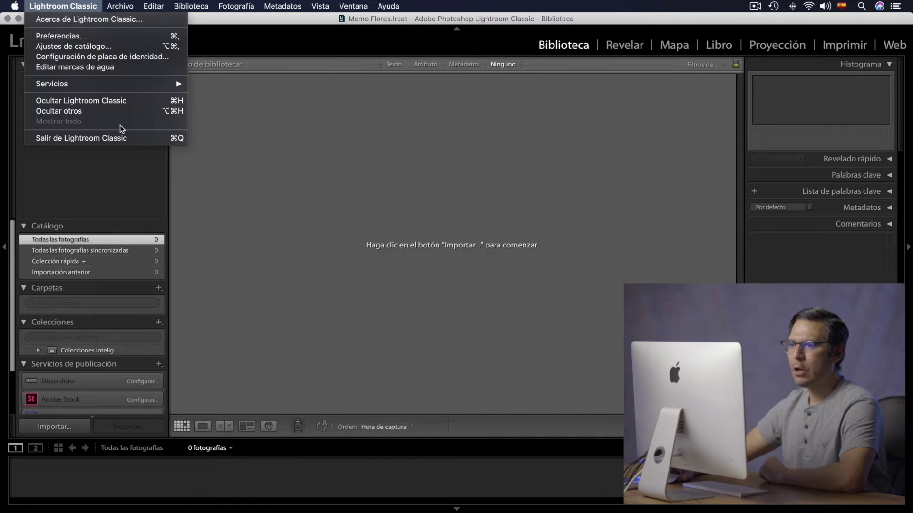
- Quit Lightroom Classic and set the backup to 'Una vez a la semana, al salir de Lightroom'
click(141, 138)
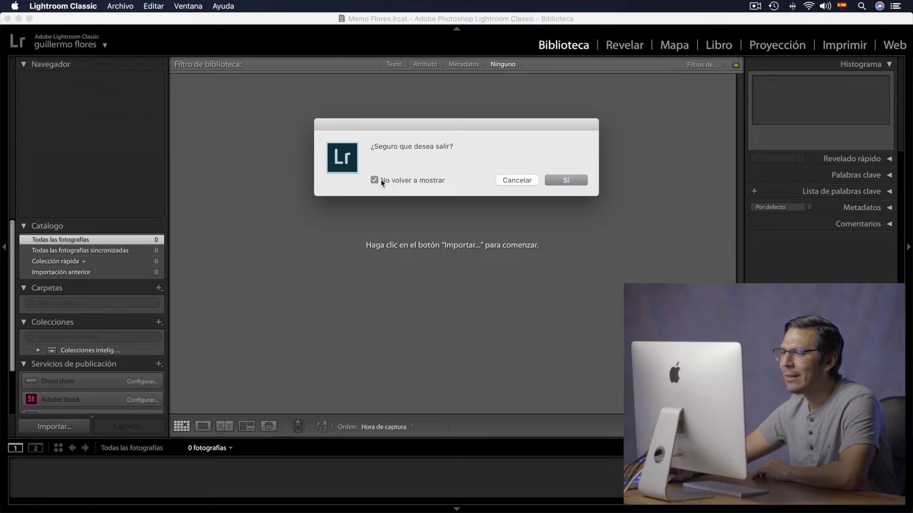
click(575, 180)
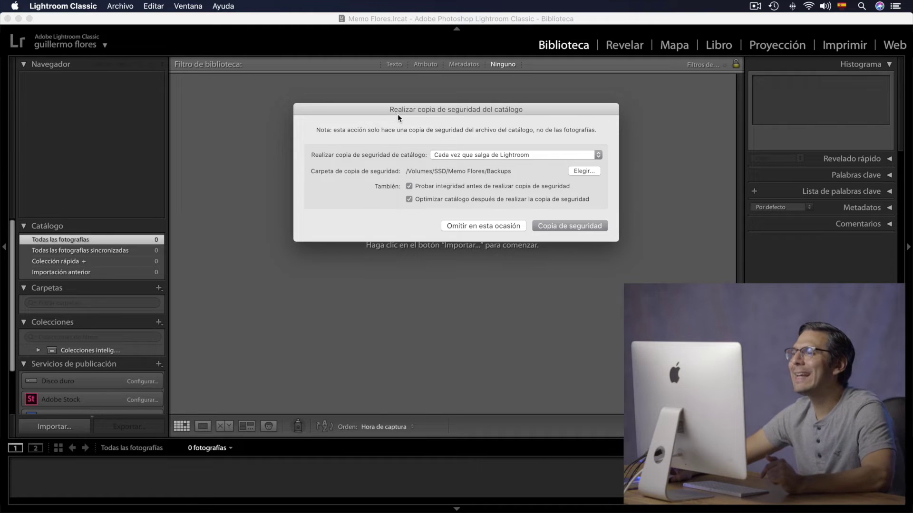
click(537, 156)
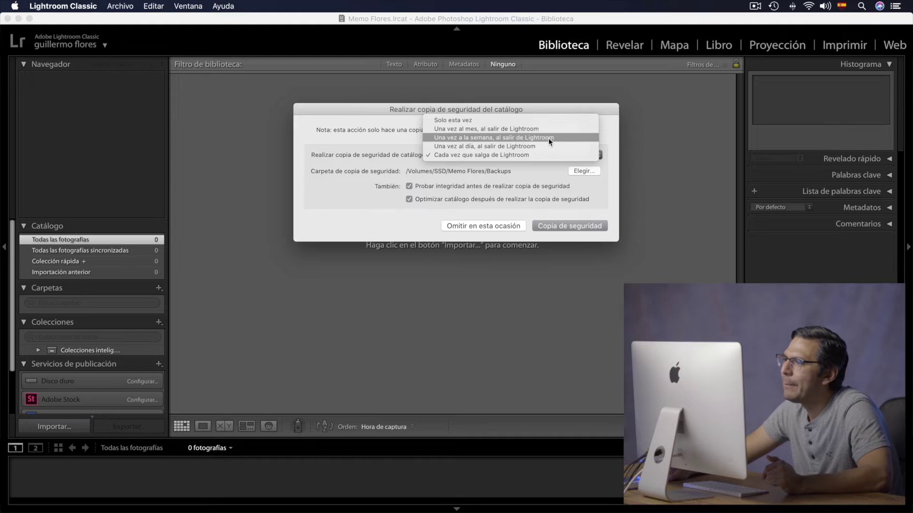
click(554, 139)
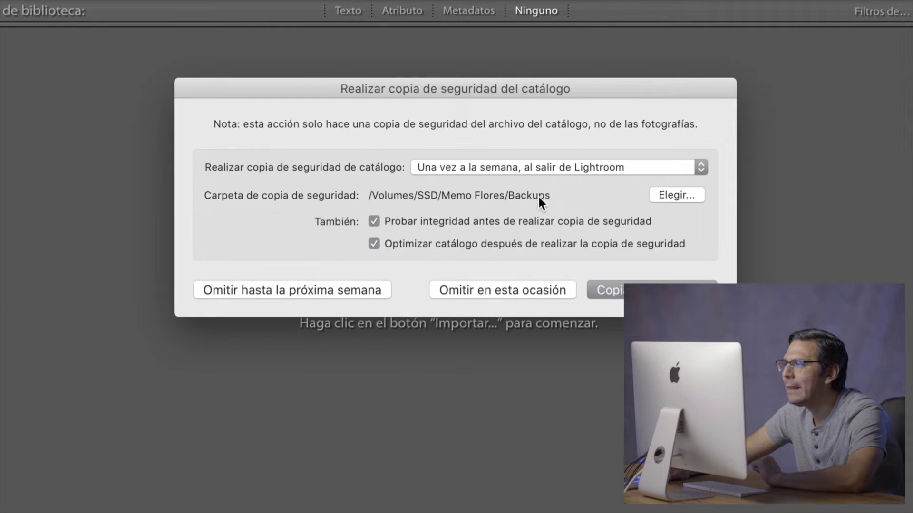
- In the backup folder chooser, browse to the Fotos folder on the Temp drive
click(682, 193)
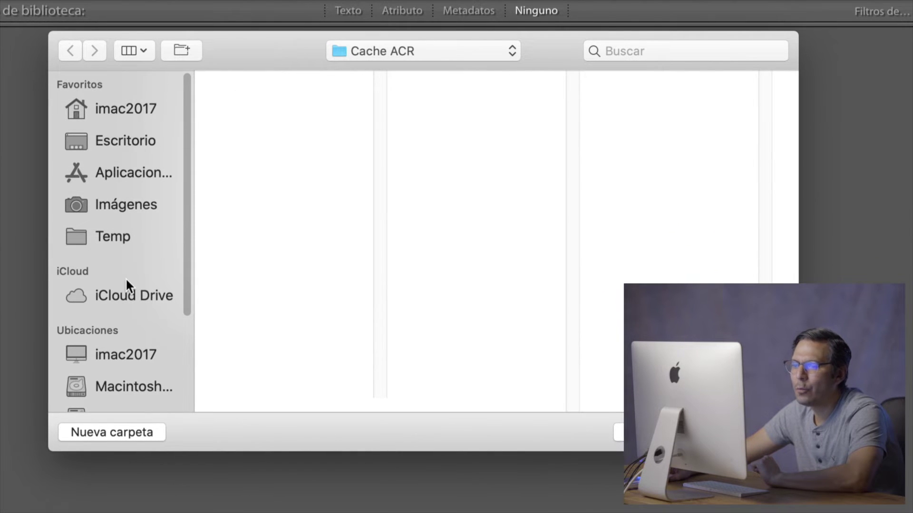
scroll(126, 281, down, 5)
scroll(123, 284, down, 1)
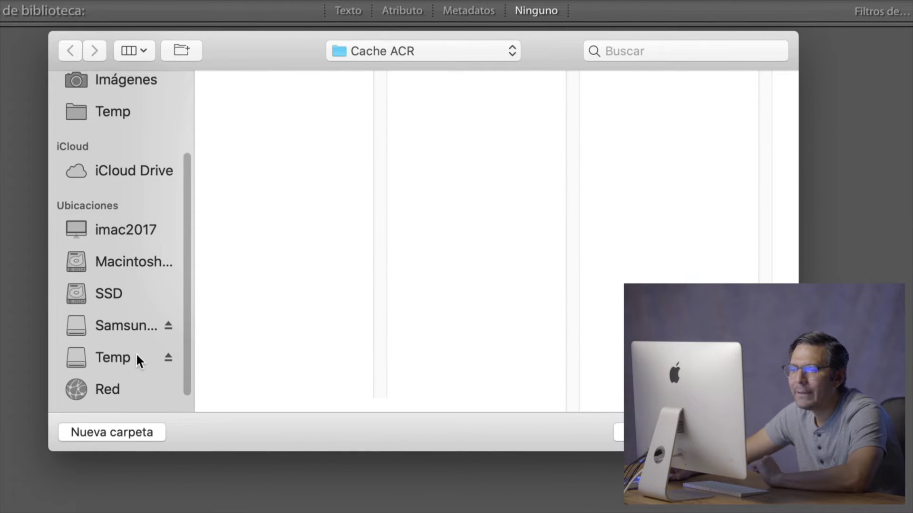
click(112, 365)
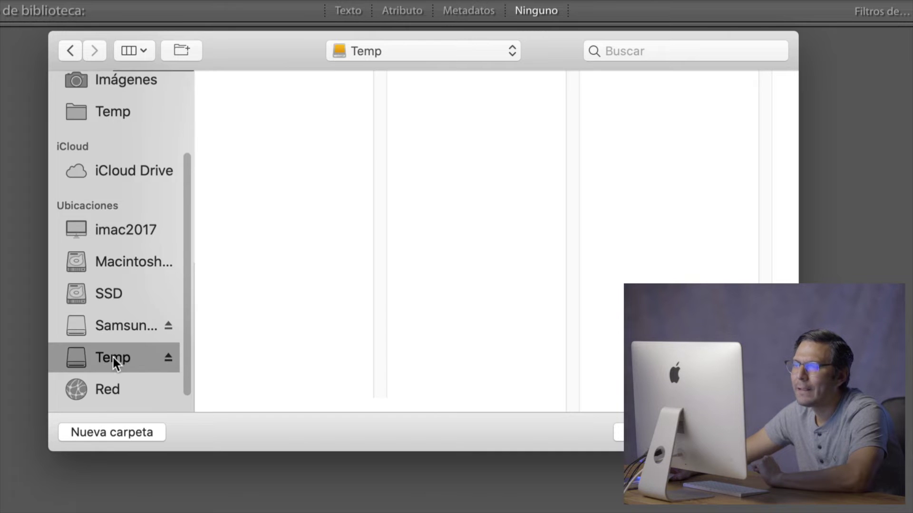
click(79, 356)
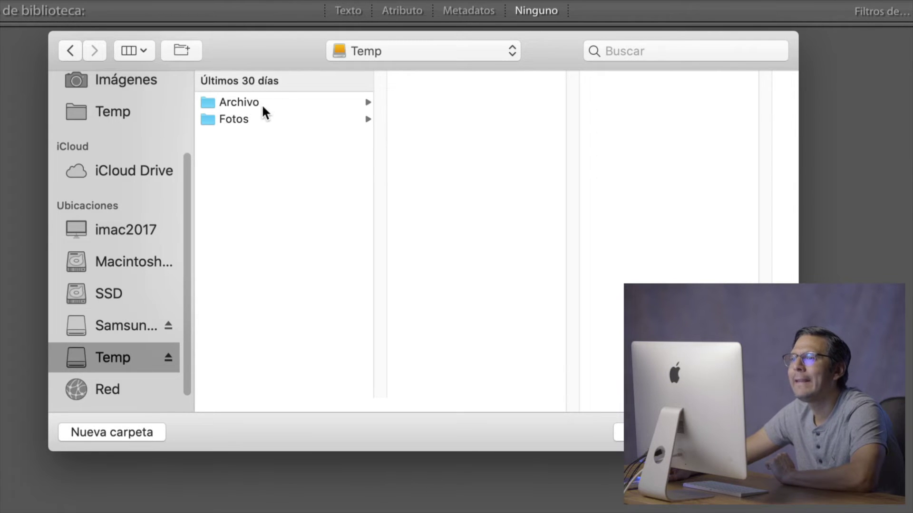
click(264, 118)
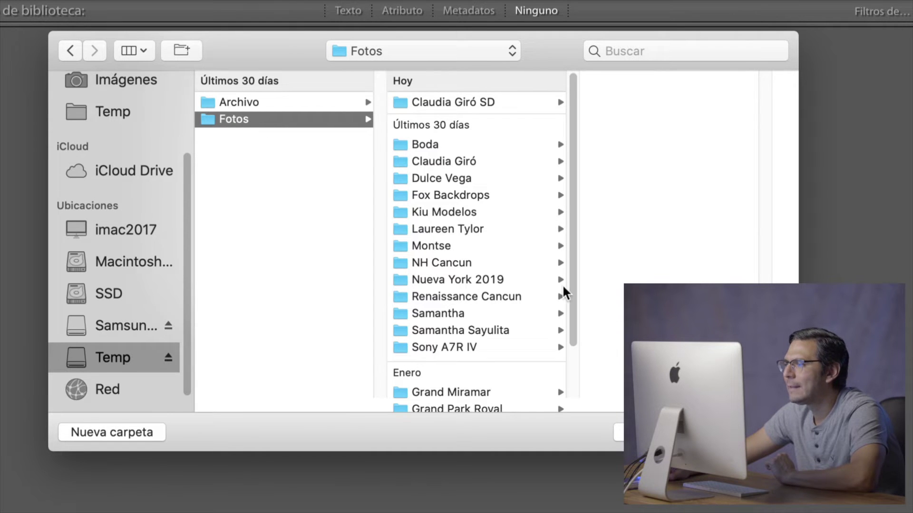
scroll(529, 328, down, 3)
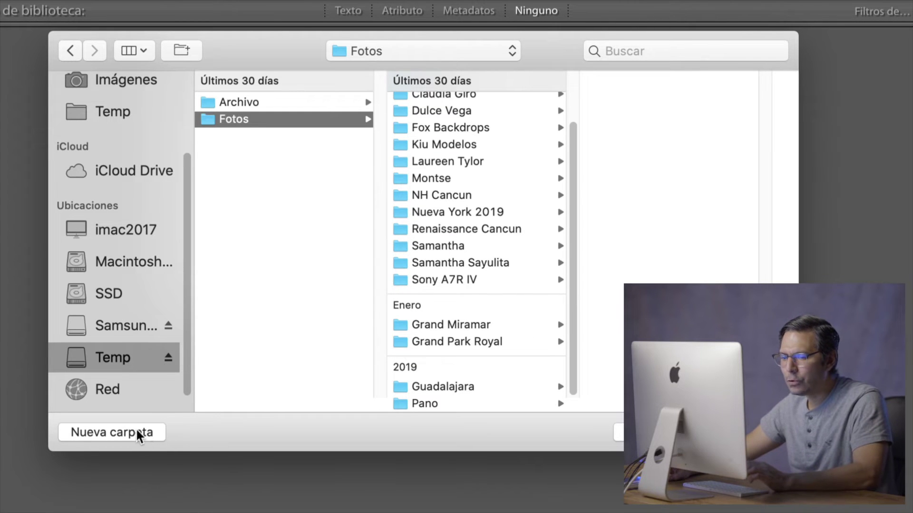
- Create a folder named 'Copia de Seguridad LR' in Fotos and confirm it as the backup location
click(108, 432)
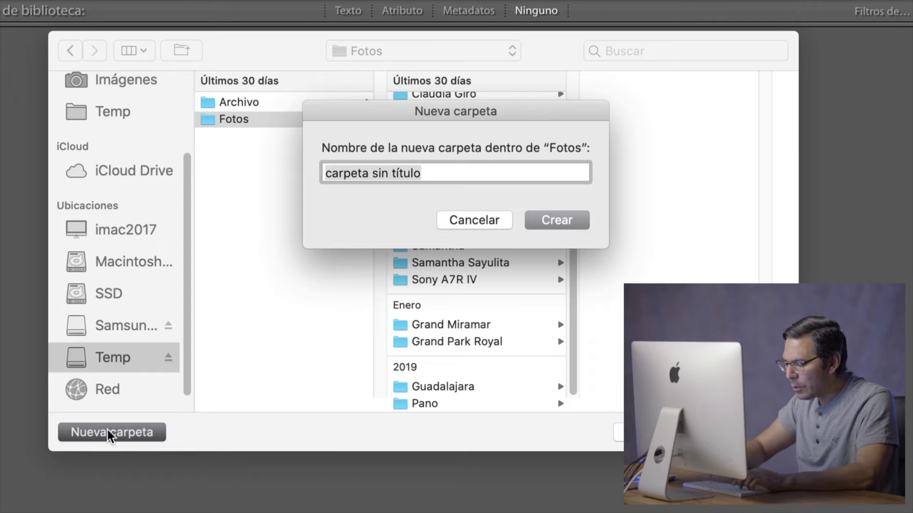
key(BackSpace)
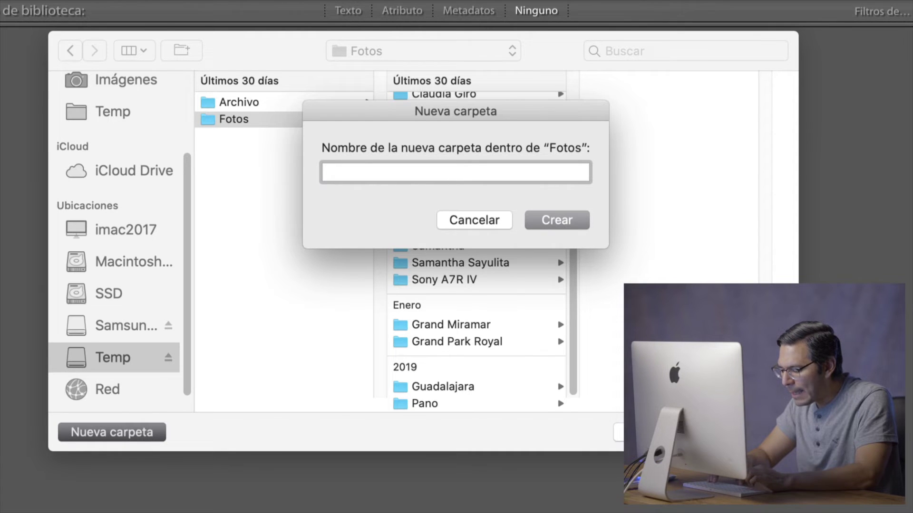
text(Copia de)
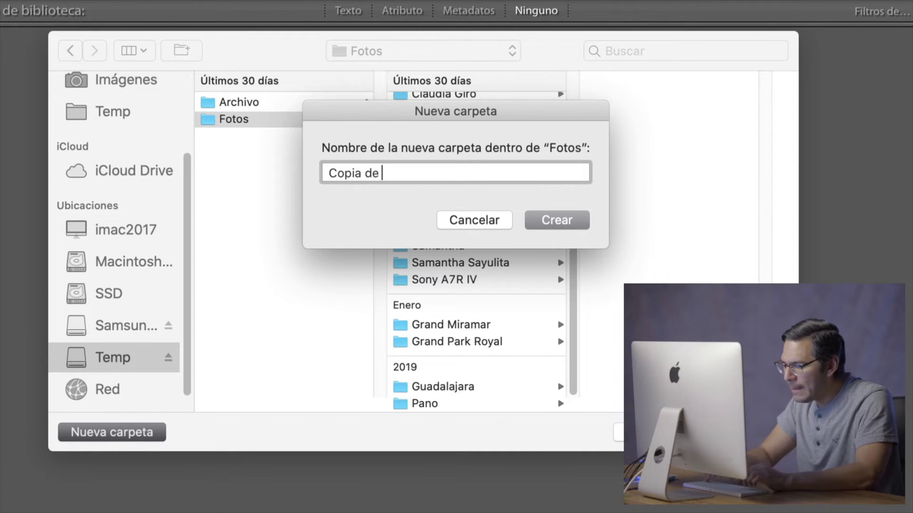
text( Seguridad )
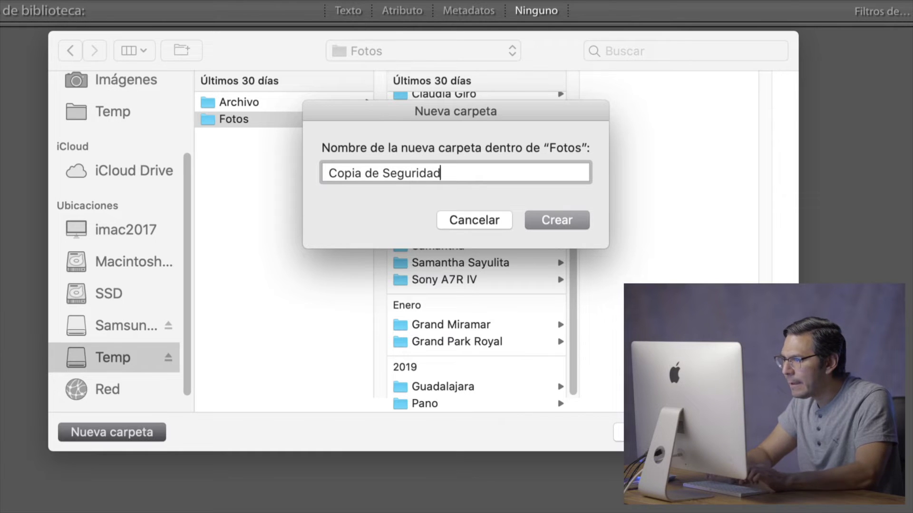
text(LR)
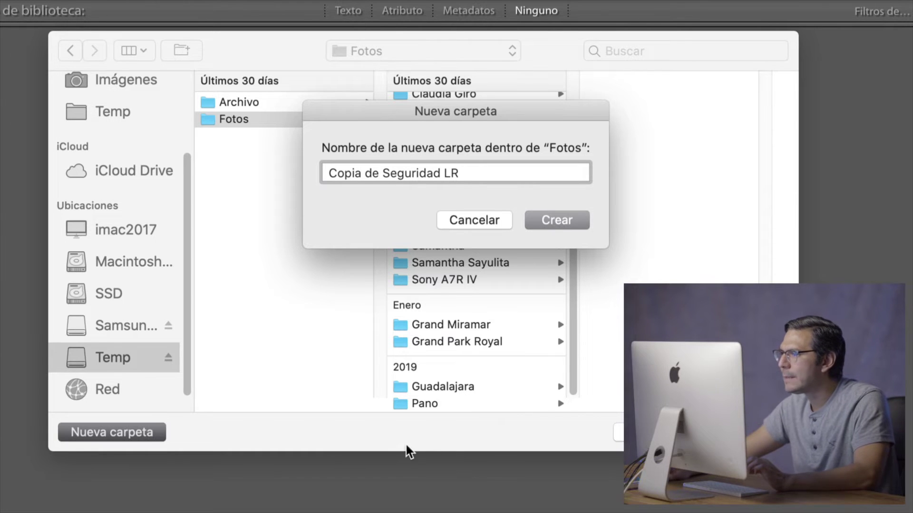
click(561, 220)
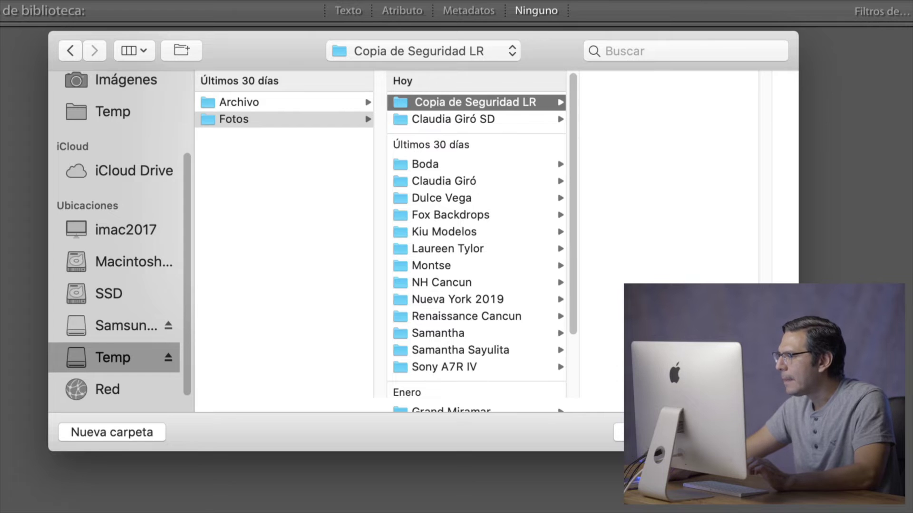
key(Return)
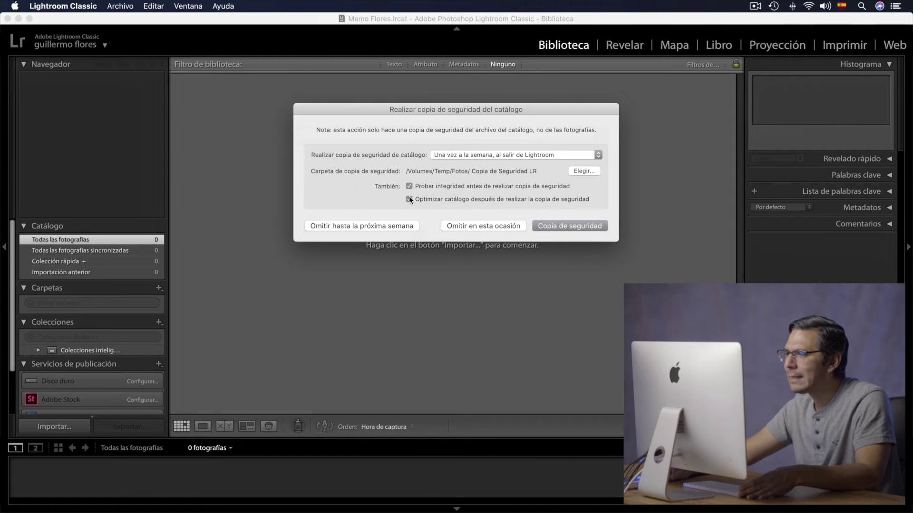
- Run the catalog backup with Probar integridad and Optimizar catálogo both enabled
click(409, 199)
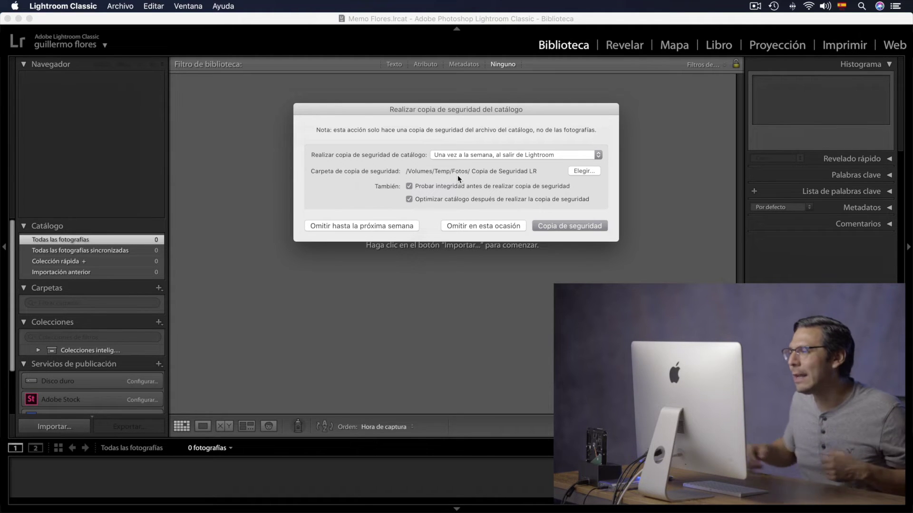
click(602, 224)
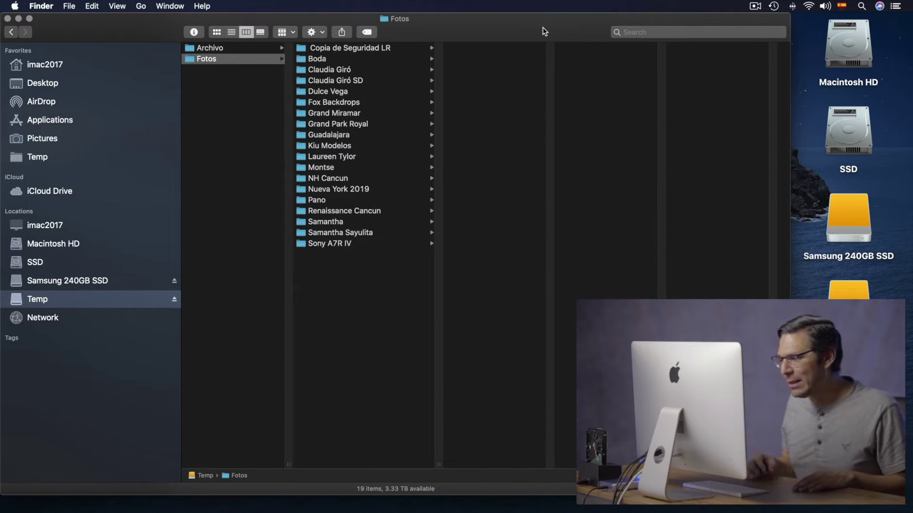
mouse_move(457, 510)
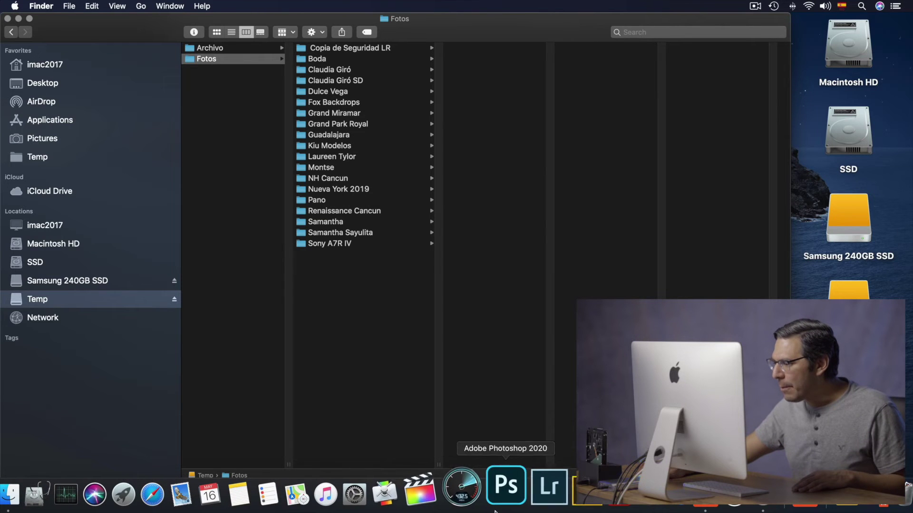
- Bring Lightroom Classic forward from the Dock, then return to Finder's Fotos folder
click(529, 507)
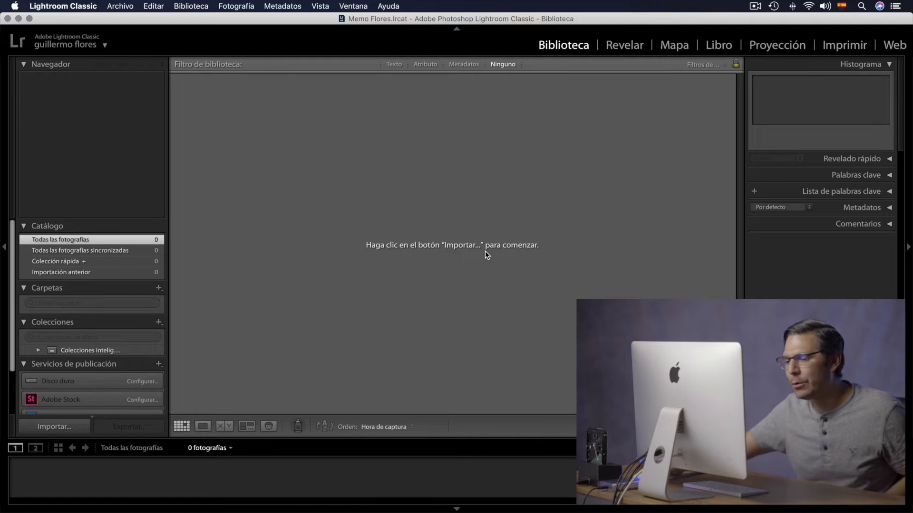
click(32, 499)
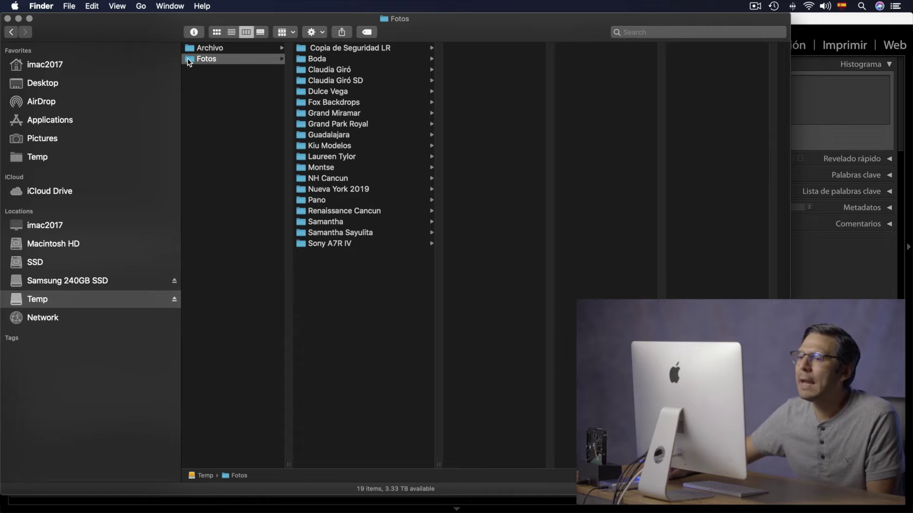
- Look through the other Fotos subfolders, return to Boda's 461 NEF files, and drag Boda toward Lightroom
click(367, 60)
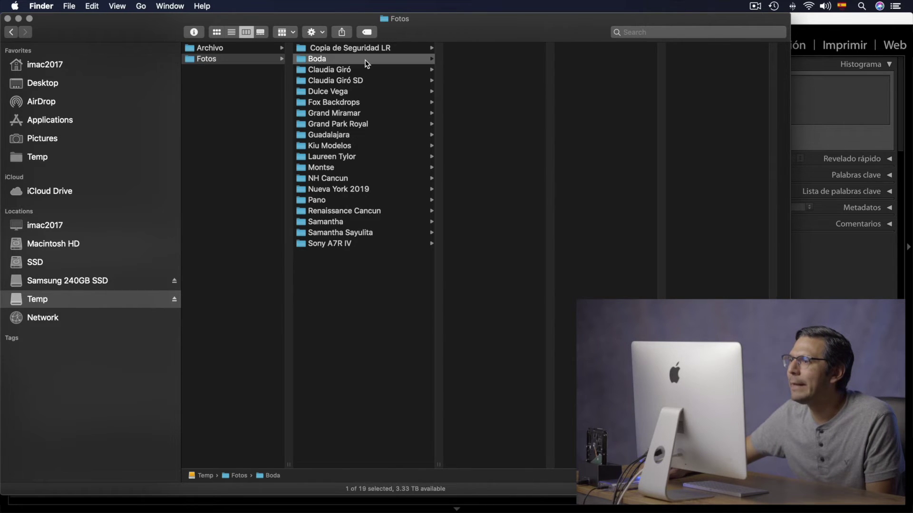
click(370, 70)
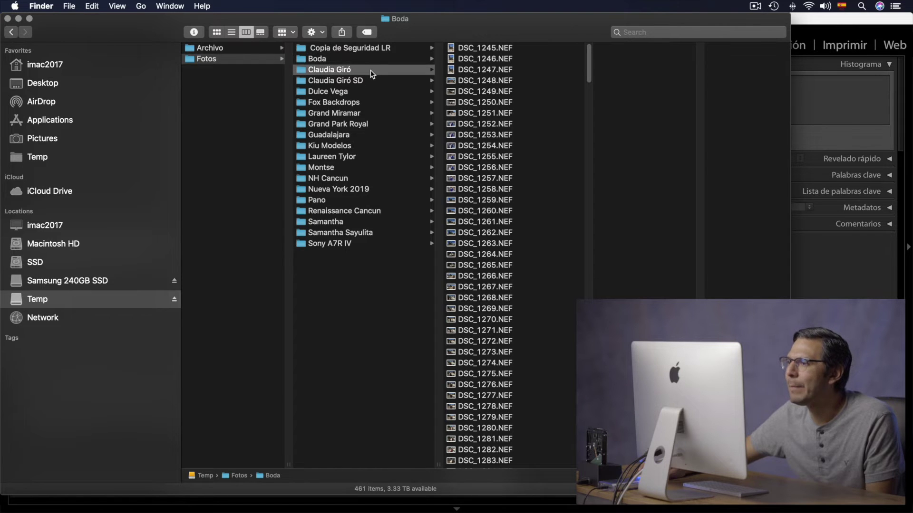
click(367, 91)
click(373, 103)
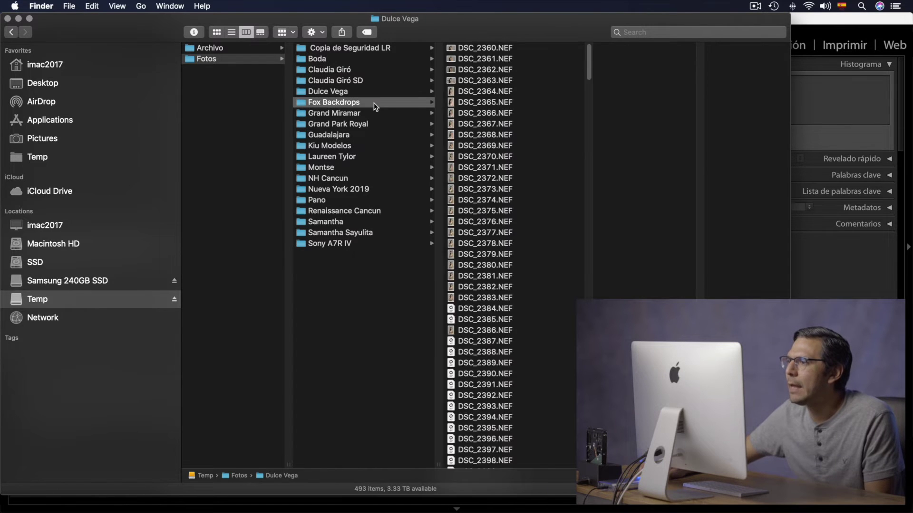
click(378, 114)
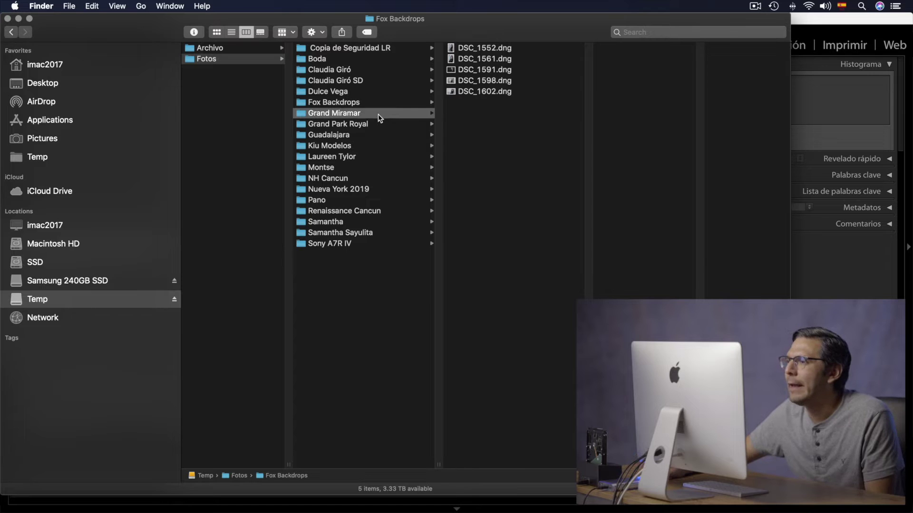
click(382, 123)
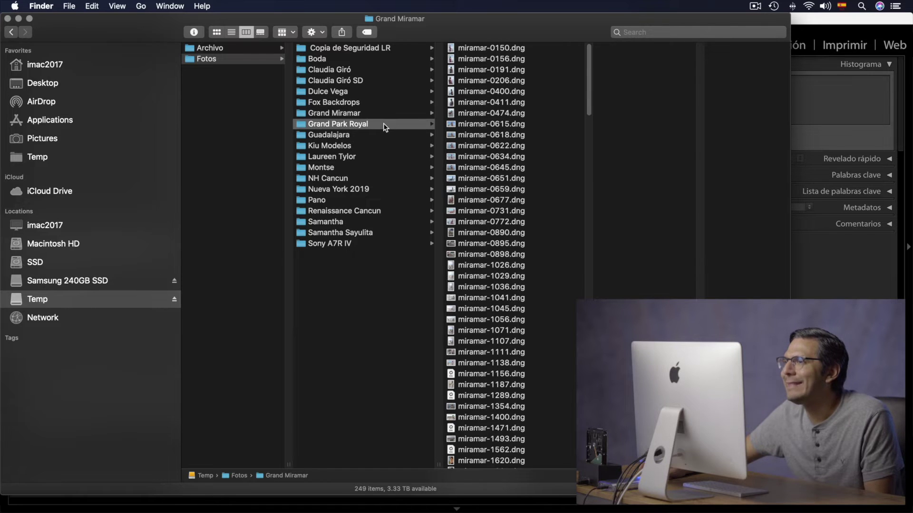
click(350, 59)
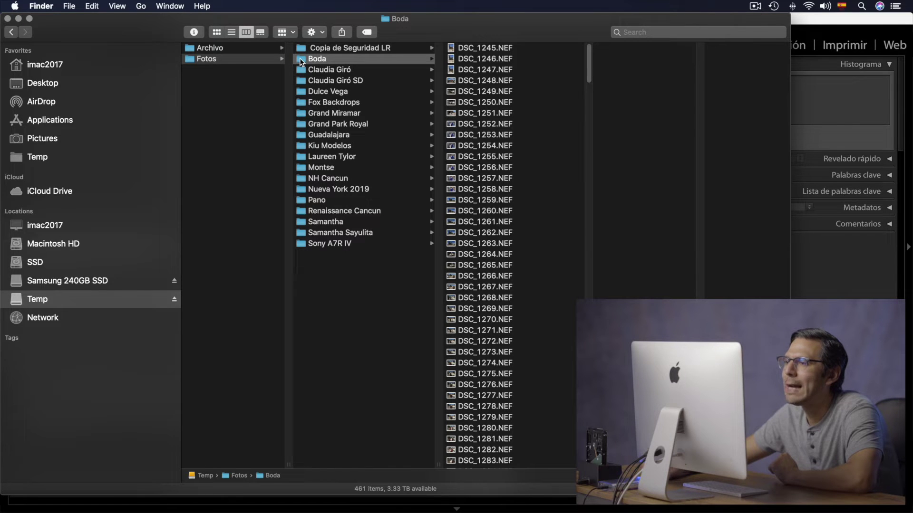
drag(299, 58, 459, 64)
mouse_move(555, 510)
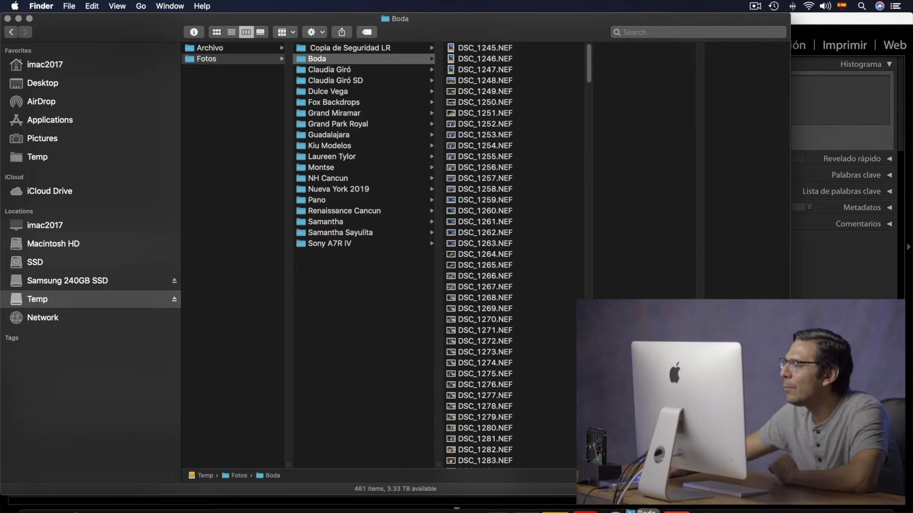
- Open Lightroom's Import window with Temp › Fotos › Boda as source, all 461 NEFs checked
click(531, 497)
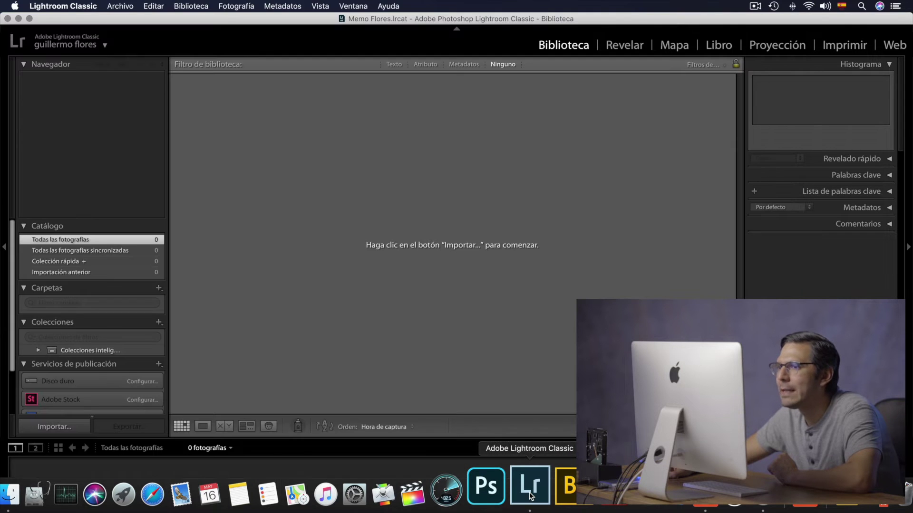
key(super+shift+i)
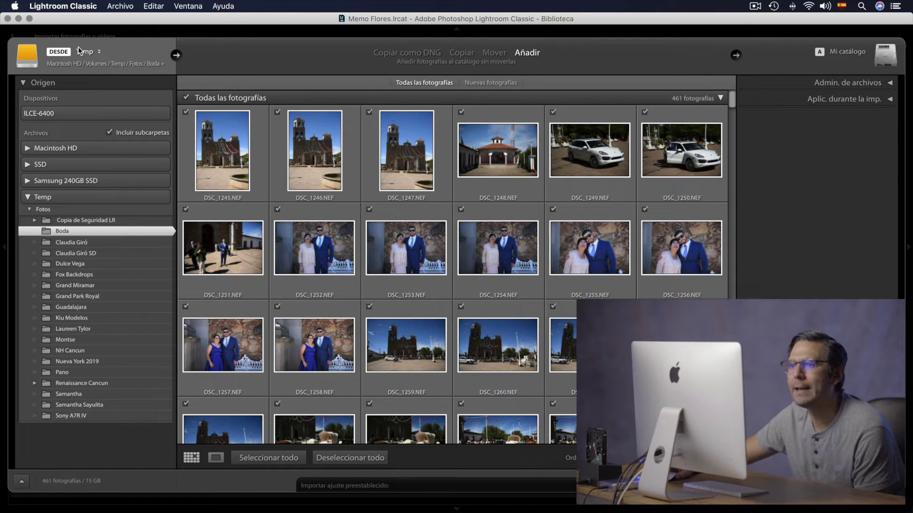
click(46, 233)
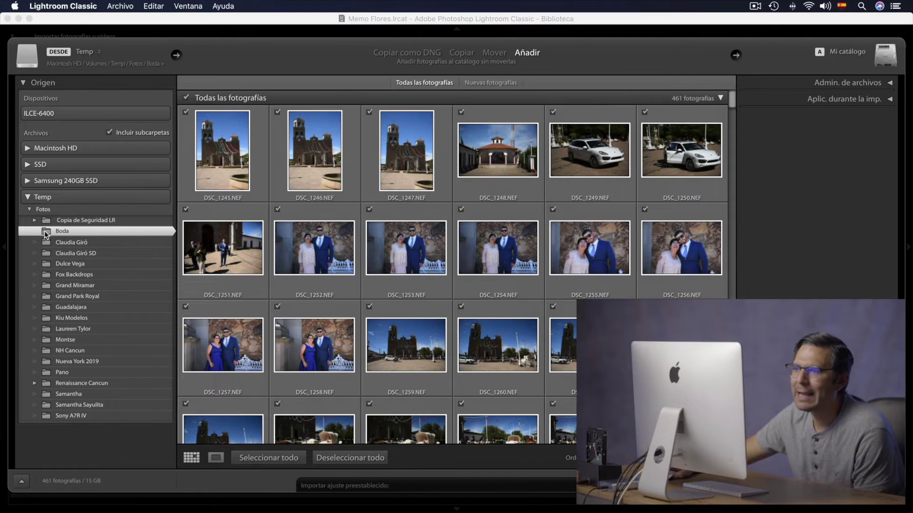
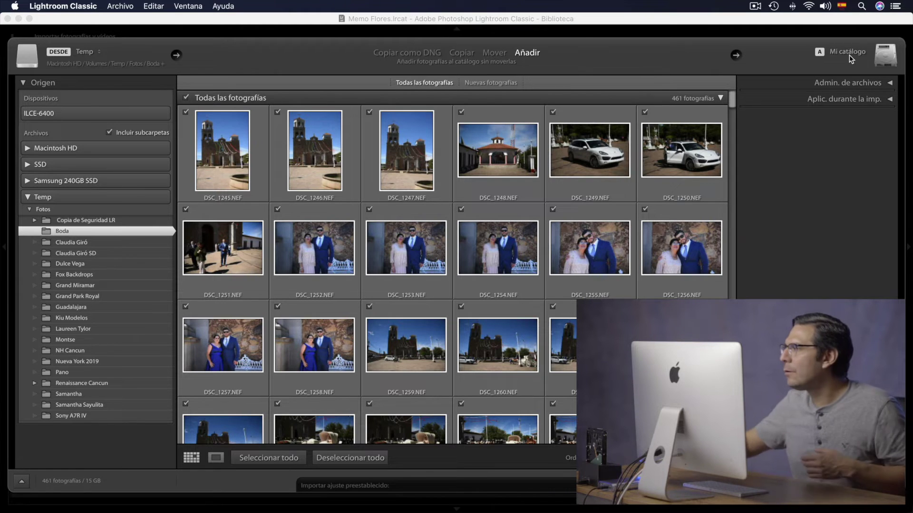
- Import the Boda photos with suspected duplicates allowed and Minimal previews
click(889, 98)
click(891, 83)
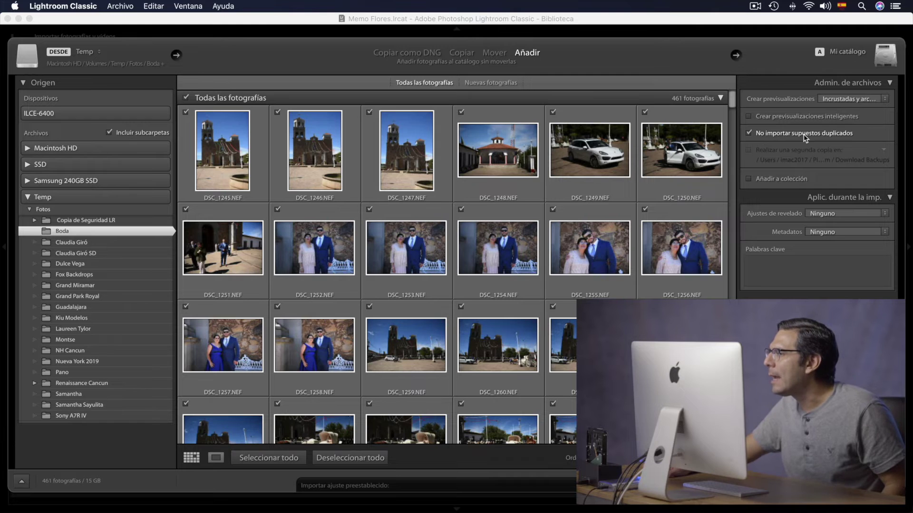
click(748, 133)
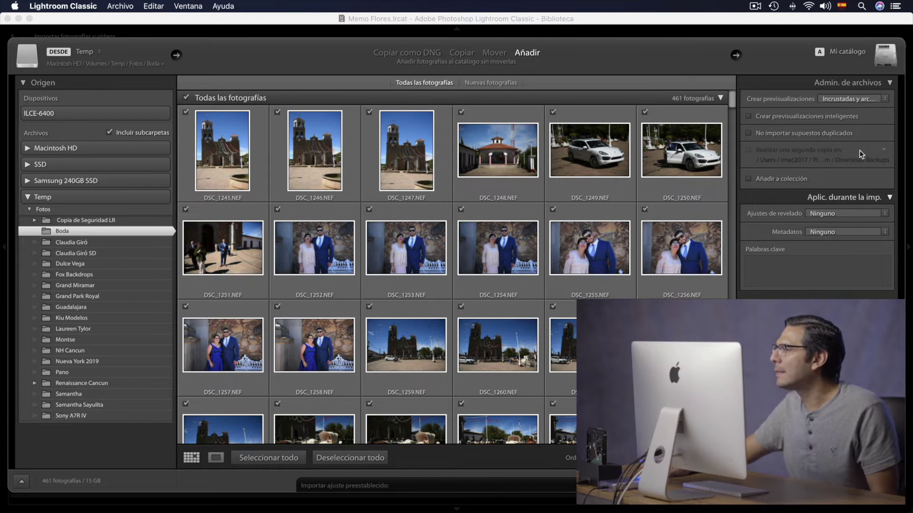
click(878, 98)
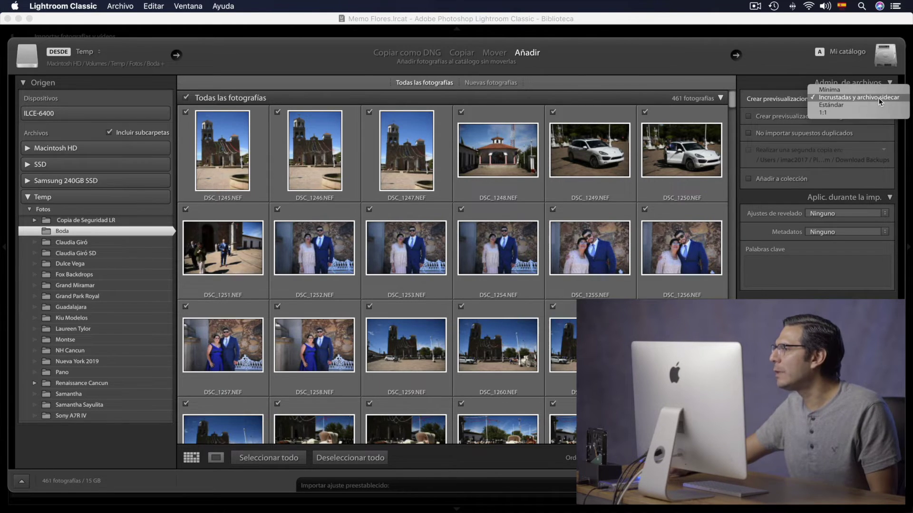
click(824, 90)
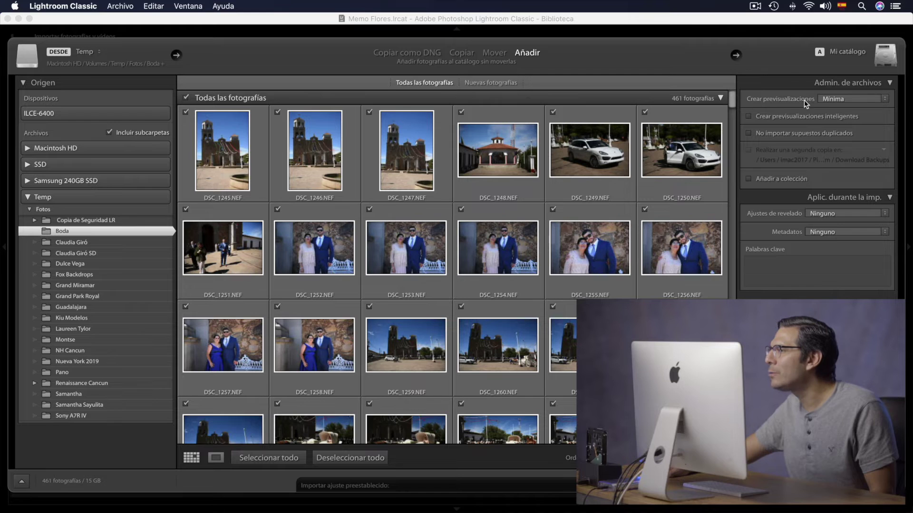
click(841, 99)
click(837, 96)
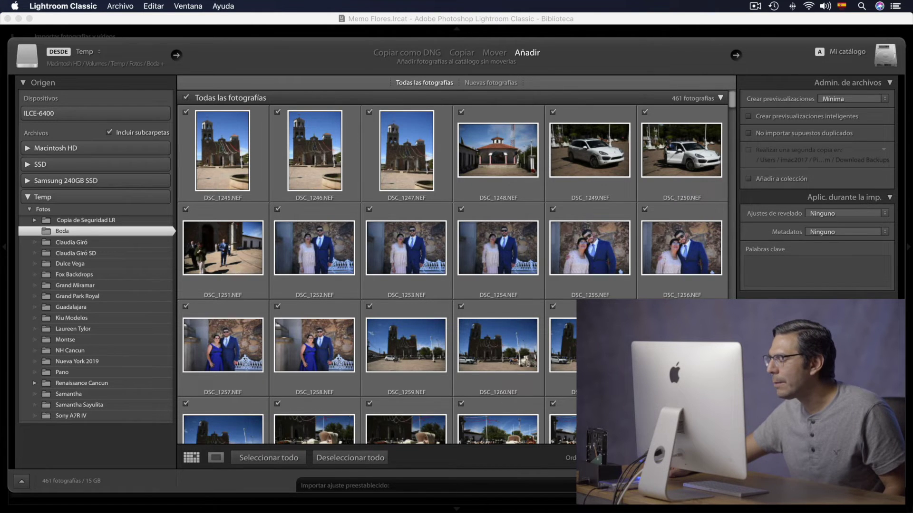
key(Return)
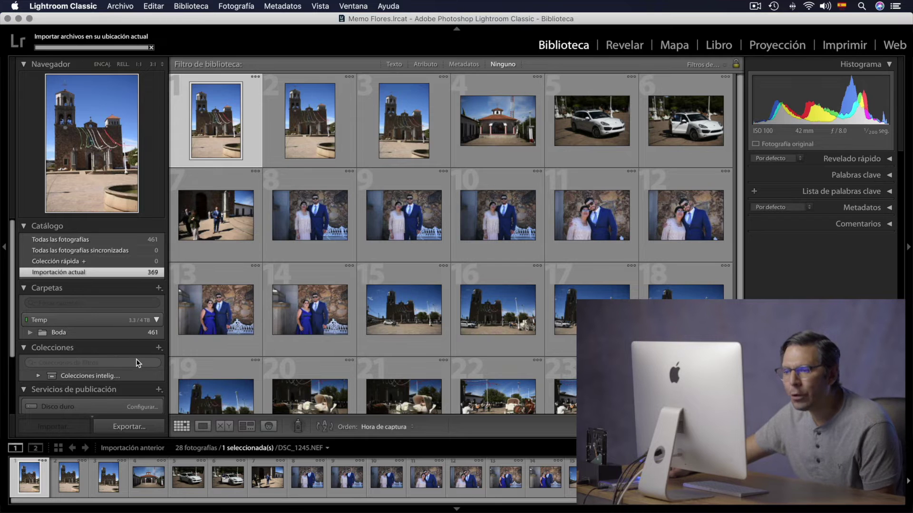
- Show the Boda folder's 461 imported wedding photos in the grid and scroll through them
click(44, 336)
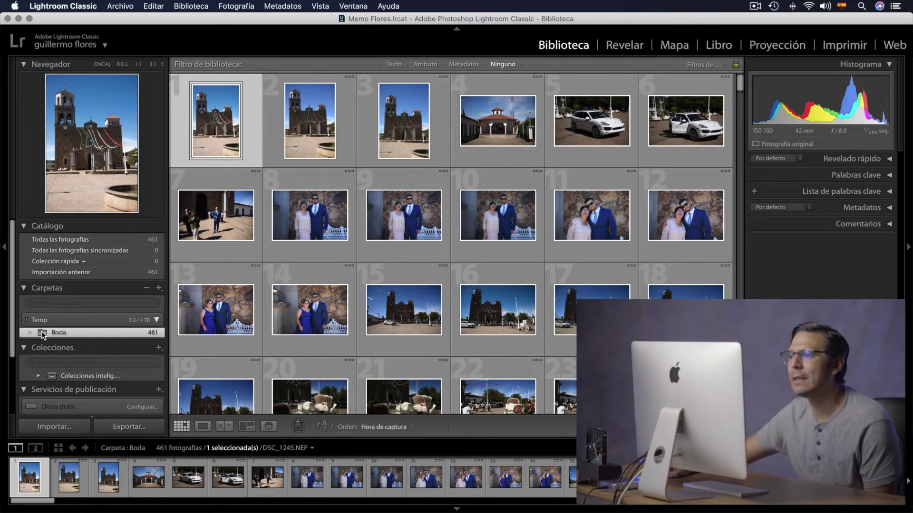
scroll(567, 248, down, 10)
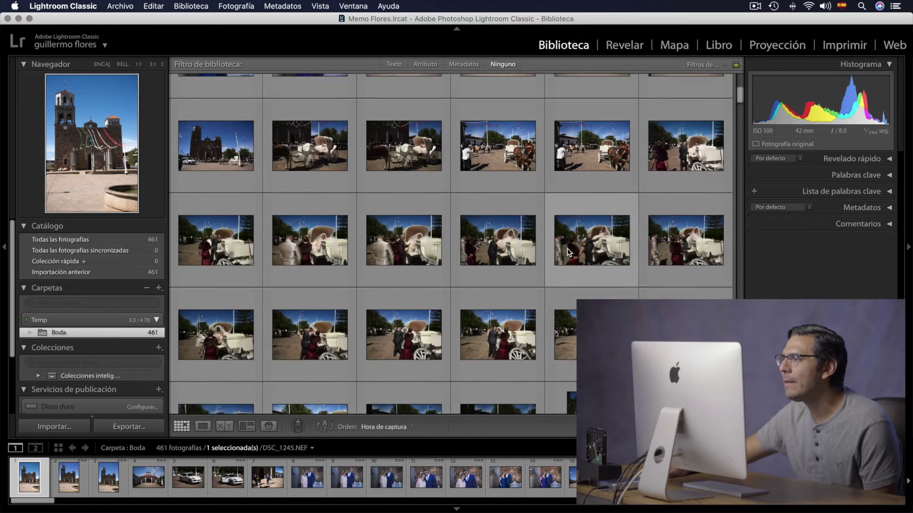
scroll(566, 248, down, 5)
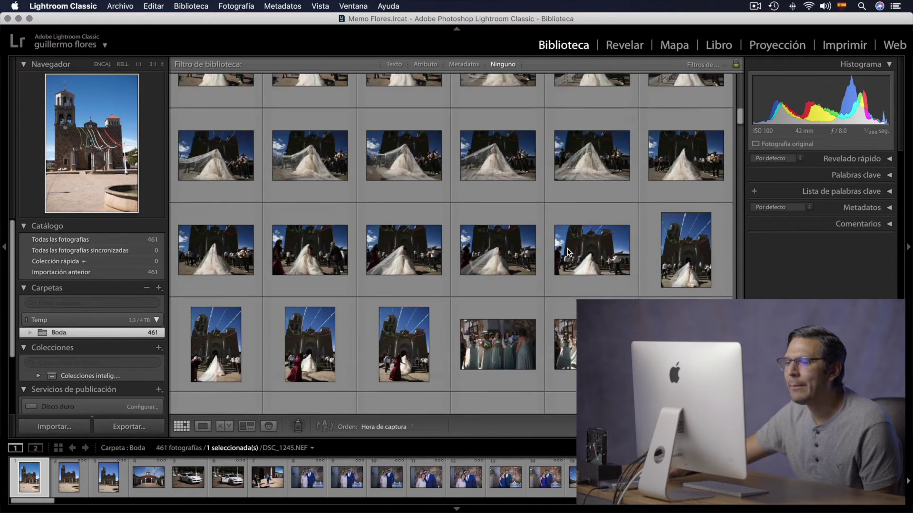
scroll(567, 248, down, 3)
scroll(566, 248, down, 2)
scroll(567, 248, down, 5)
scroll(566, 248, down, 3)
scroll(567, 249, down, 3)
scroll(566, 249, down, 2)
scroll(567, 252, down, 3)
scroll(565, 252, down, 2)
scroll(565, 254, down, 2)
scroll(565, 253, down, 2)
scroll(565, 253, down, 2)
scroll(565, 253, down, 2)
scroll(565, 253, down, 2)
scroll(564, 250, down, 1)
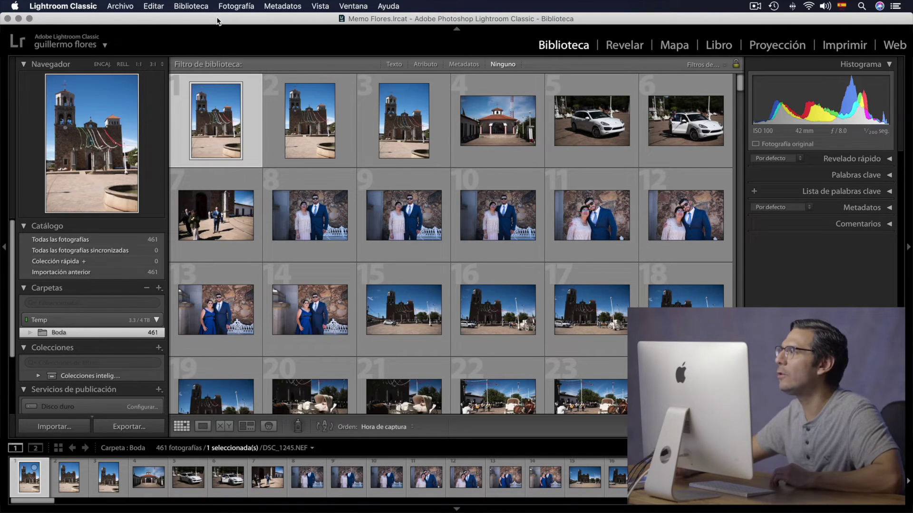
mouse_move(216, 121)
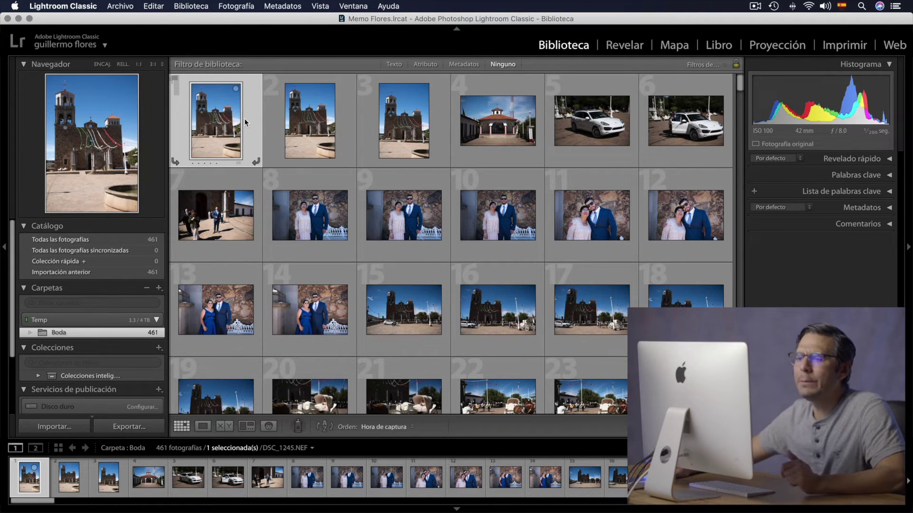
click(59, 333)
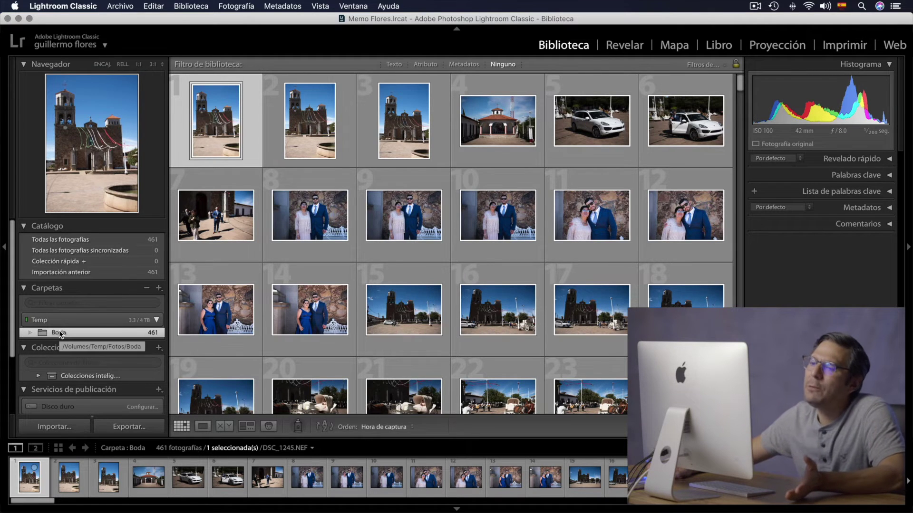
- Rename the Boda folder to 'Boda Maria y Juan' and reveal it in Finder
right_click(59, 333)
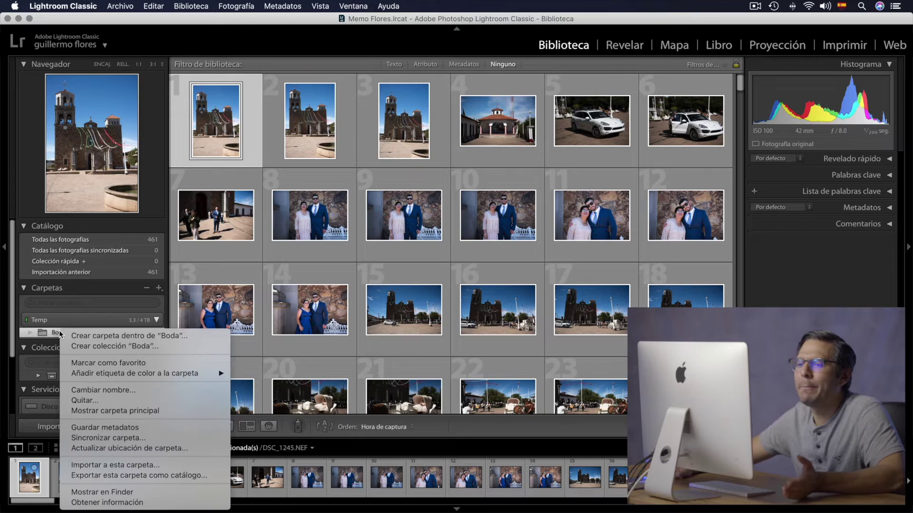
click(96, 391)
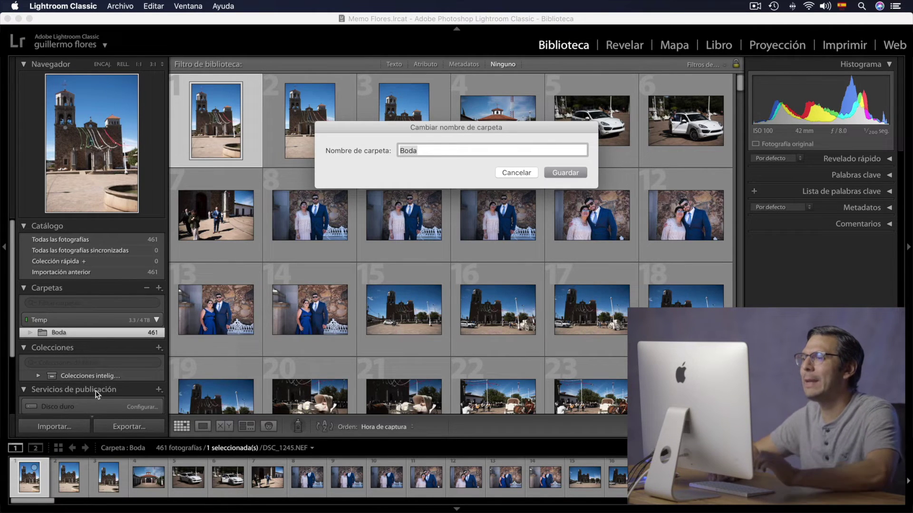
key(Right)
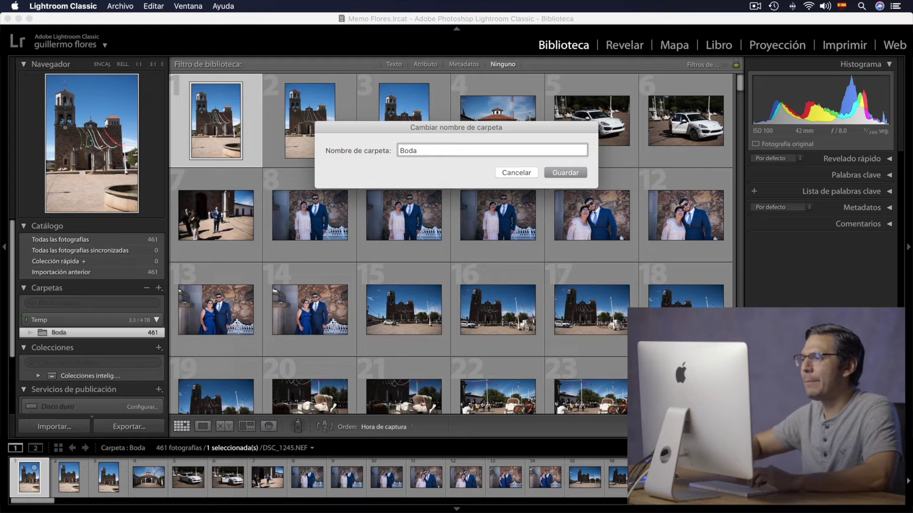
text(Maria y Juan)
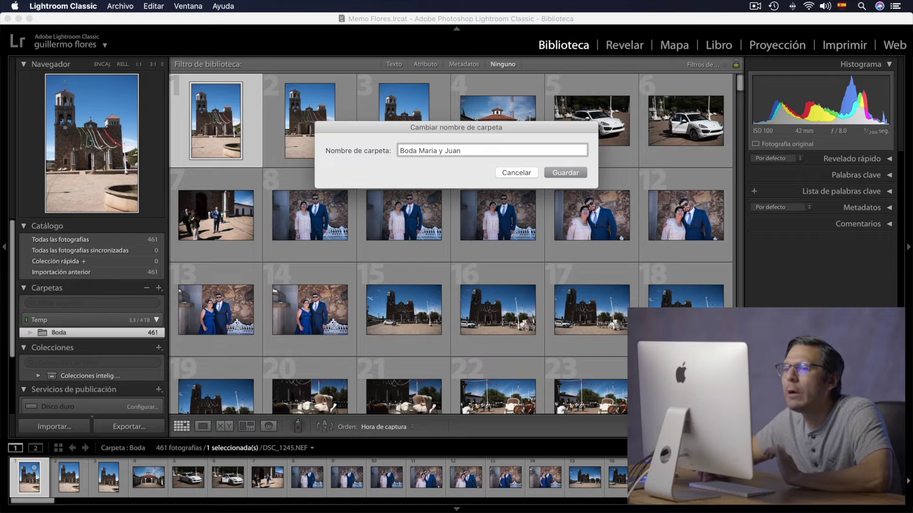
key(Return)
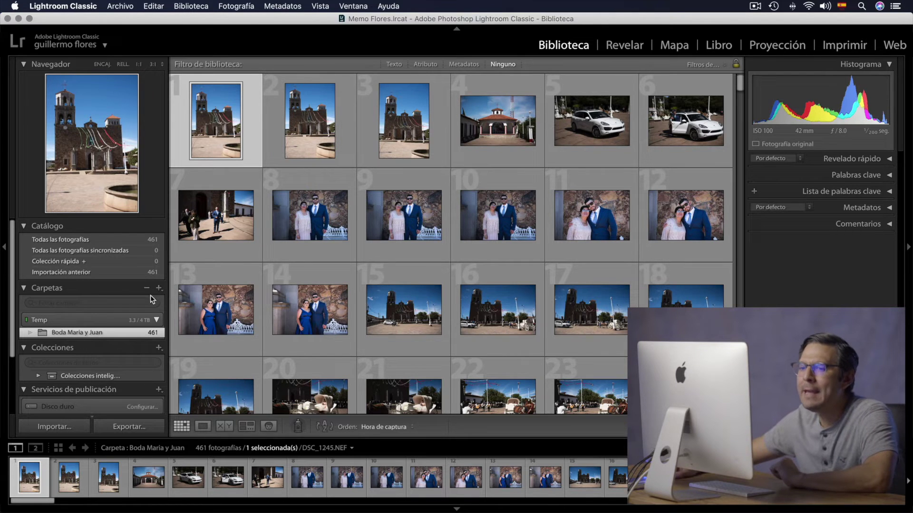
right_click(44, 332)
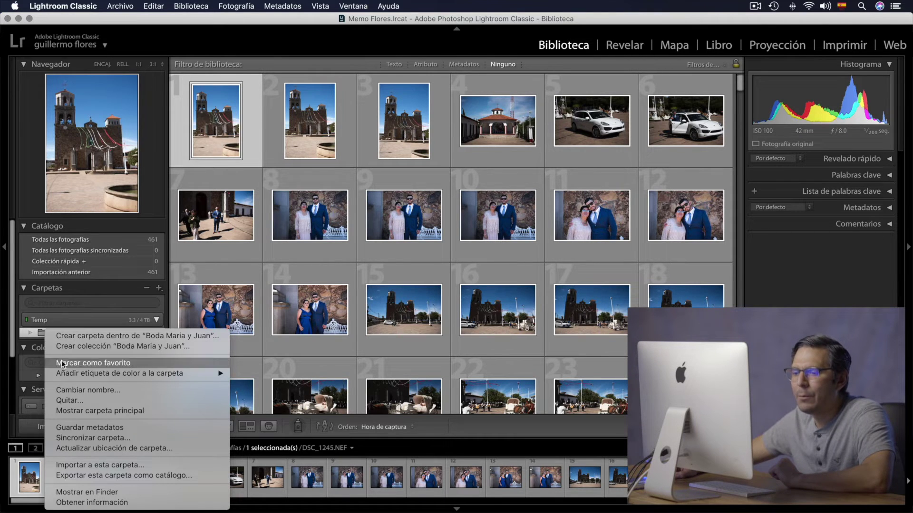
click(102, 494)
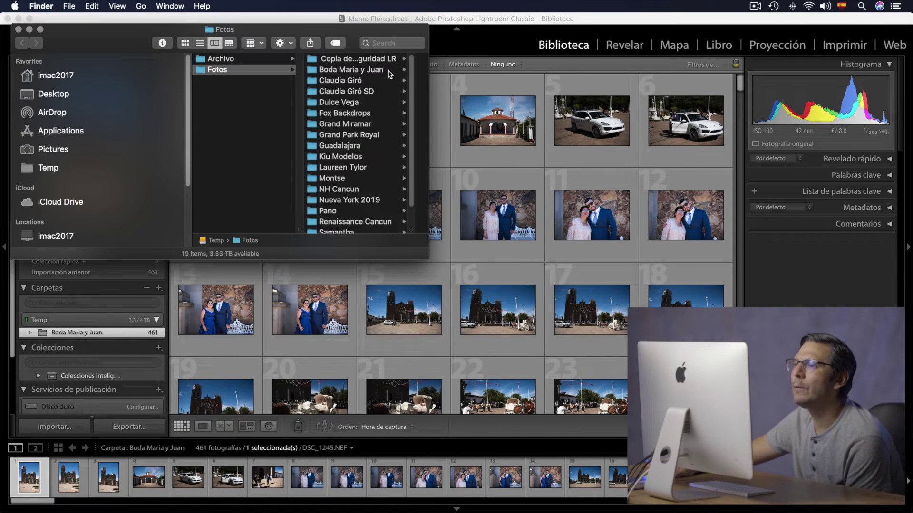
- Confirm in Finder that Boda Maria y Juan holds 461 NEF files, then return to Lightroom
click(316, 71)
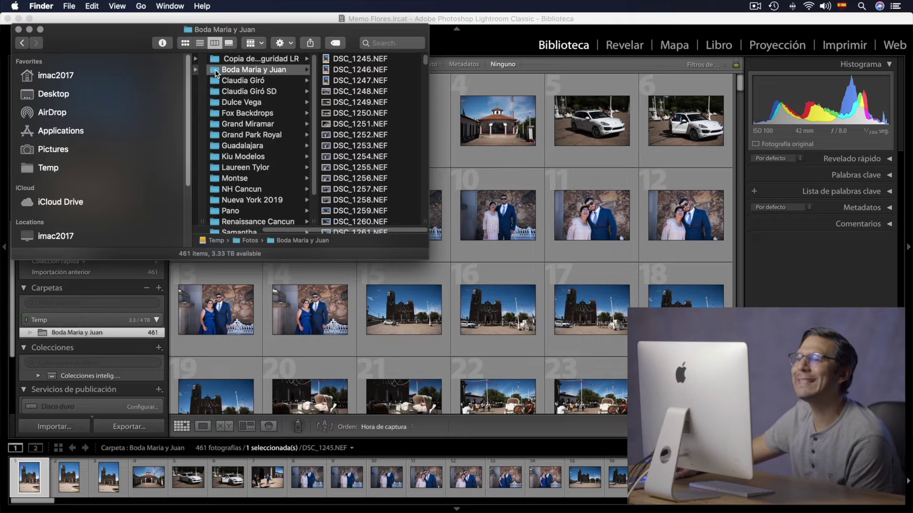
drag(427, 259, 587, 327)
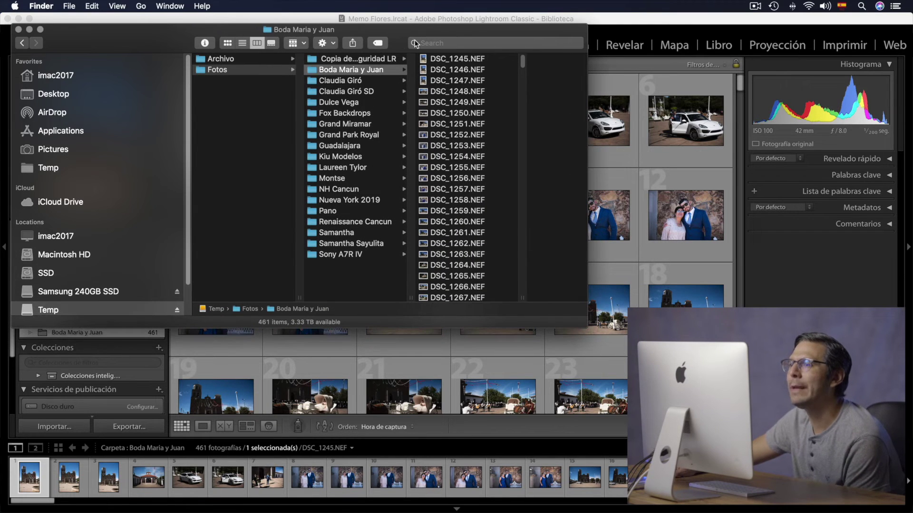
drag(406, 29, 402, 37)
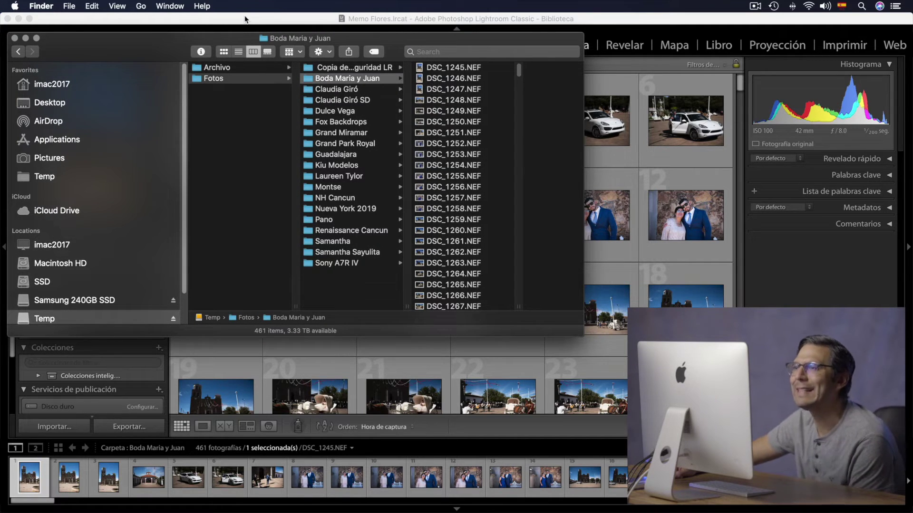
click(245, 16)
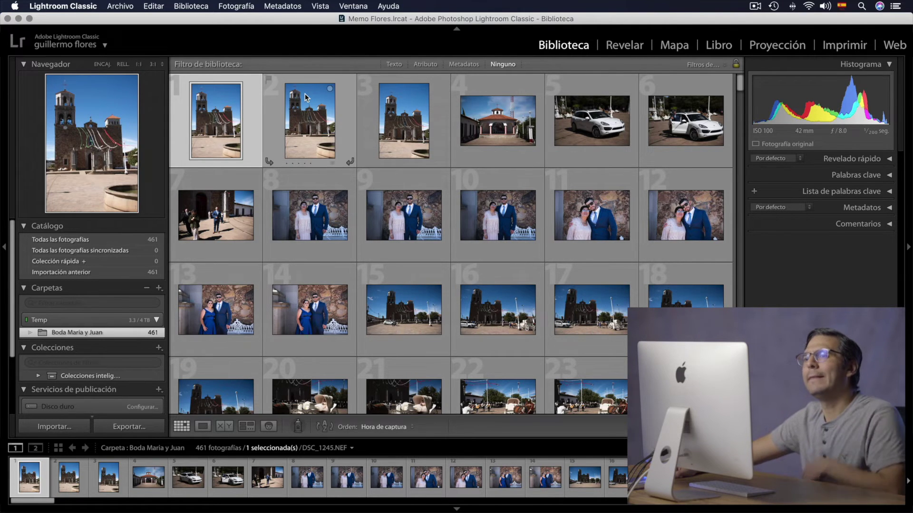
mouse_move(215, 121)
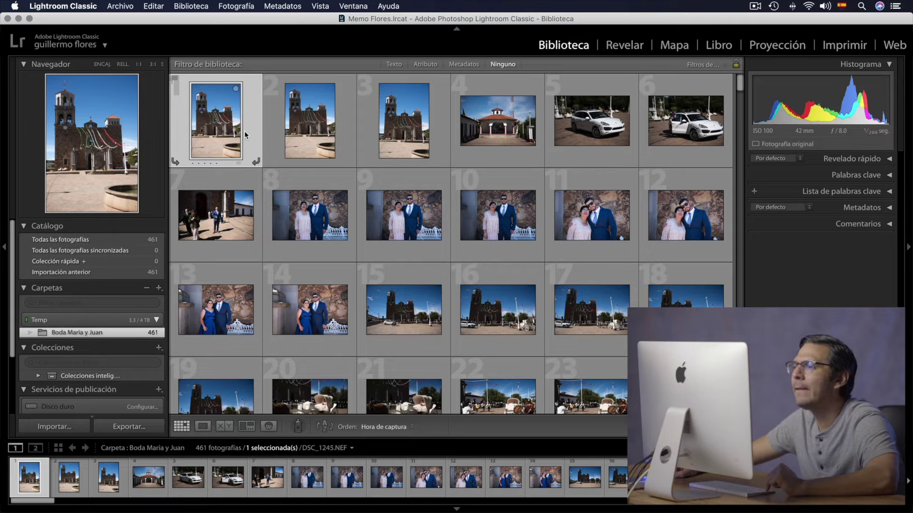
- Select Boda Maria y Juan photos 1 through 370 in the grid
scroll(245, 130, down, 5)
scroll(244, 130, down, 5)
scroll(244, 130, down, 3)
scroll(245, 130, down, 5)
scroll(244, 130, down, 5)
scroll(244, 130, down, 3)
scroll(244, 131, down, 3)
scroll(244, 130, down, 5)
scroll(244, 130, down, 5)
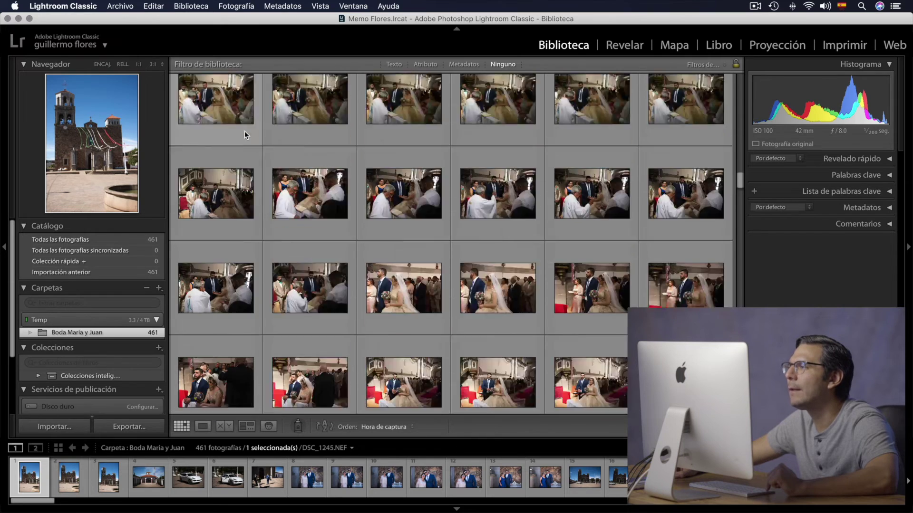
scroll(244, 130, down, 3)
scroll(244, 130, down, 3)
scroll(244, 130, down, 3)
scroll(244, 130, down, 3)
scroll(245, 130, down, 3)
scroll(245, 130, down, 3)
scroll(244, 130, down, 3)
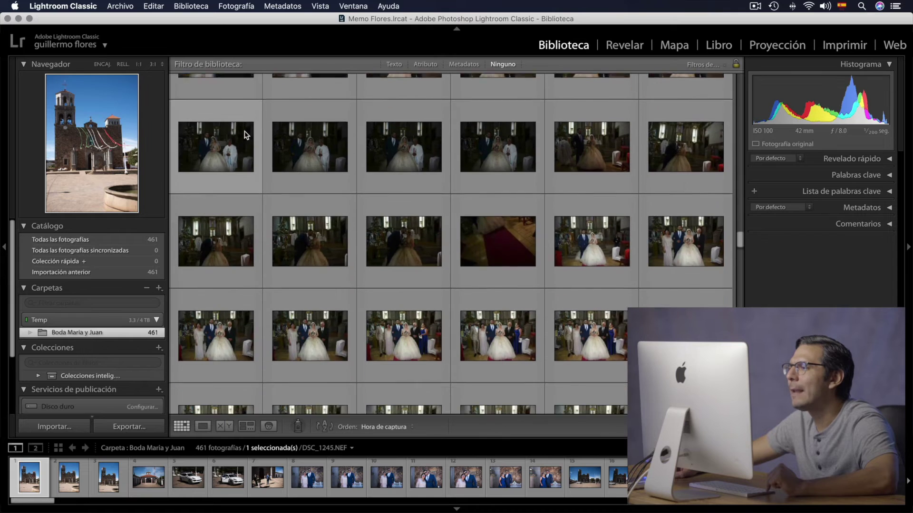
scroll(244, 131, down, 3)
scroll(245, 131, down, 3)
scroll(244, 130, down, 3)
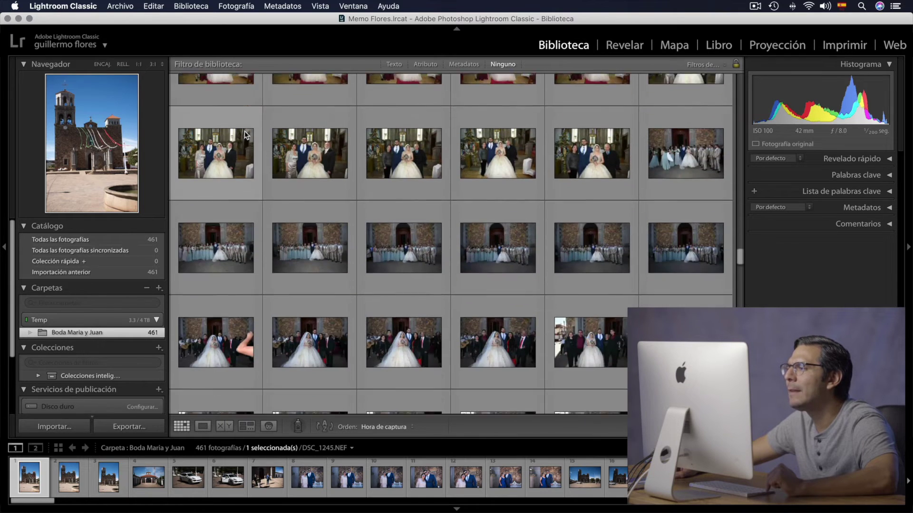
scroll(245, 130, down, 3)
scroll(244, 131, down, 3)
scroll(245, 130, down, 3)
scroll(244, 130, down, 3)
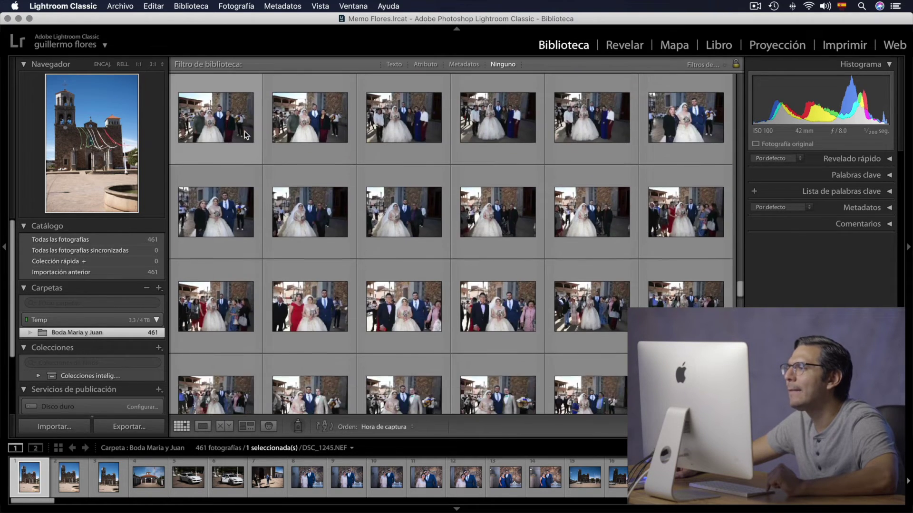
scroll(245, 130, down, 3)
scroll(245, 131, down, 3)
scroll(244, 130, down, 3)
scroll(244, 131, down, 3)
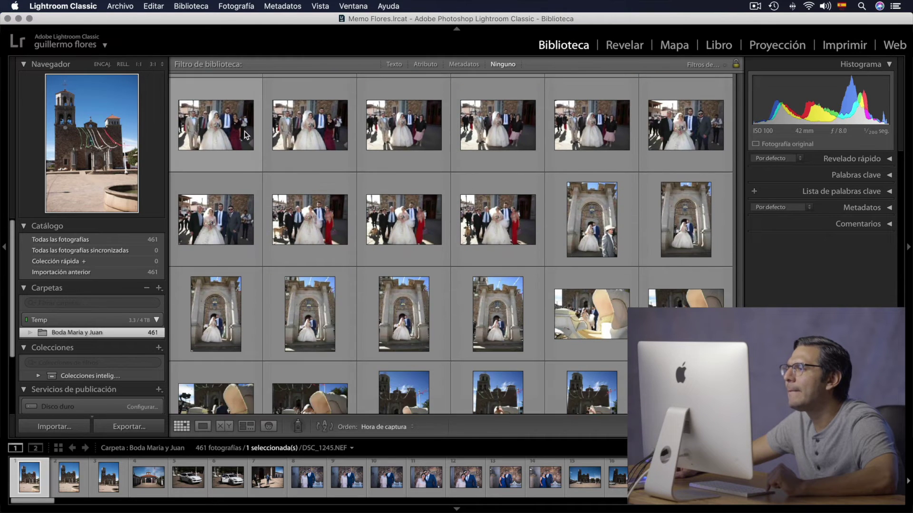
scroll(244, 135, down, 3)
scroll(244, 135, down, 3)
scroll(244, 135, down, 2)
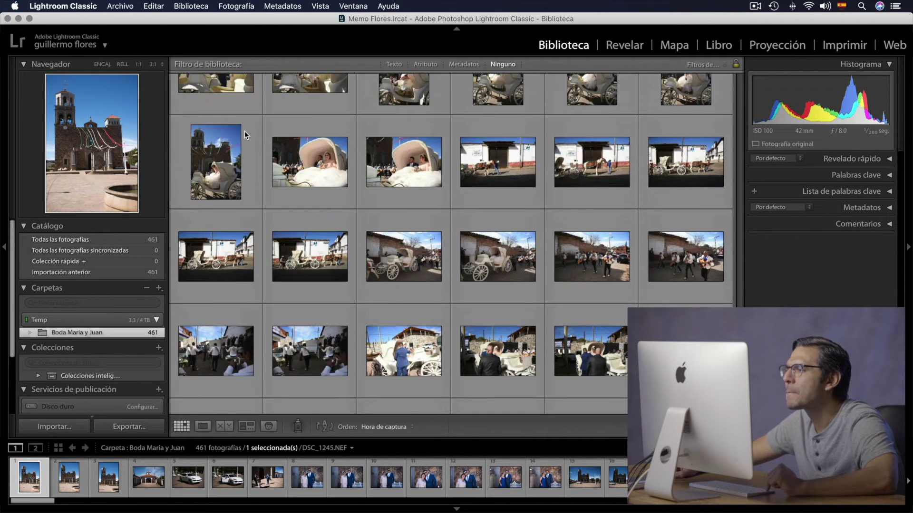
scroll(245, 135, down, 2)
scroll(245, 134, down, 2)
scroll(244, 134, down, 1)
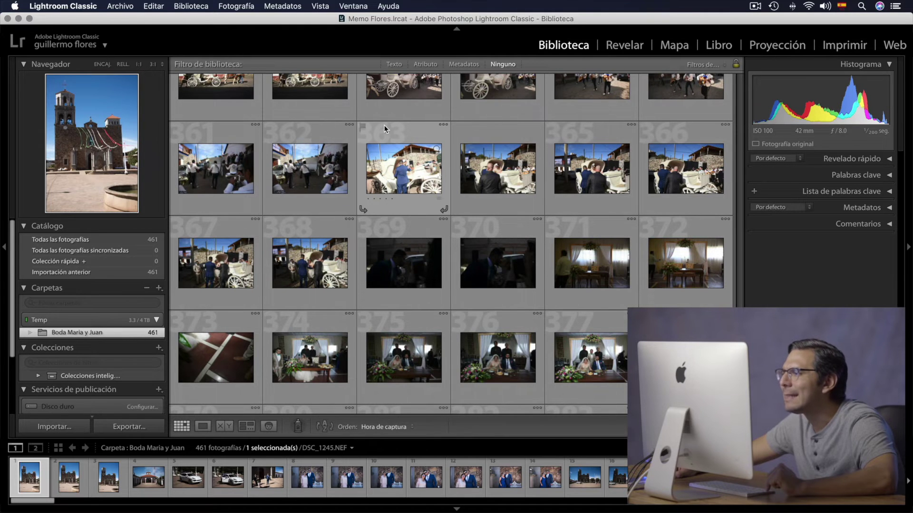
scroll(385, 125, up, 2)
scroll(384, 124, up, 2)
scroll(384, 125, up, 2)
scroll(384, 124, up, 2)
scroll(385, 126, down, 1)
scroll(384, 125, down, 2)
scroll(384, 126, down, 3)
scroll(384, 125, down, 1)
scroll(384, 125, down, 2)
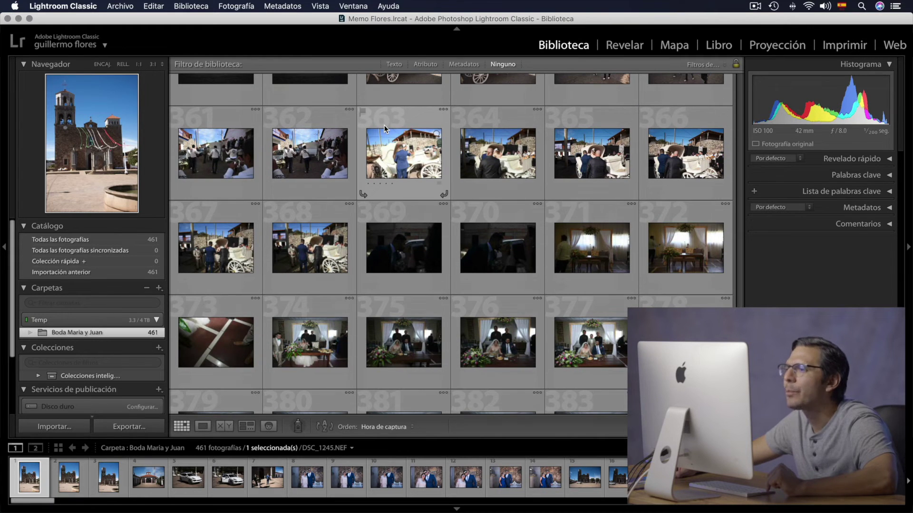
shift+click(517, 260)
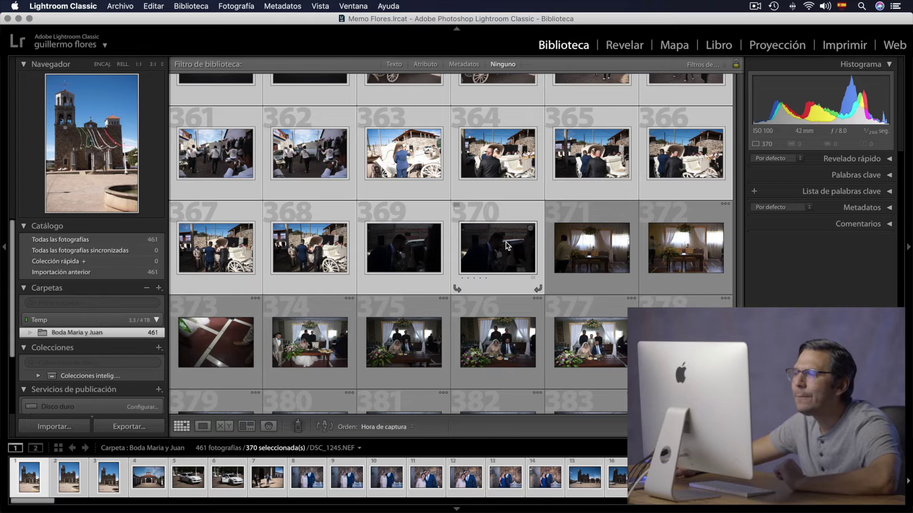
mouse_move(505, 246)
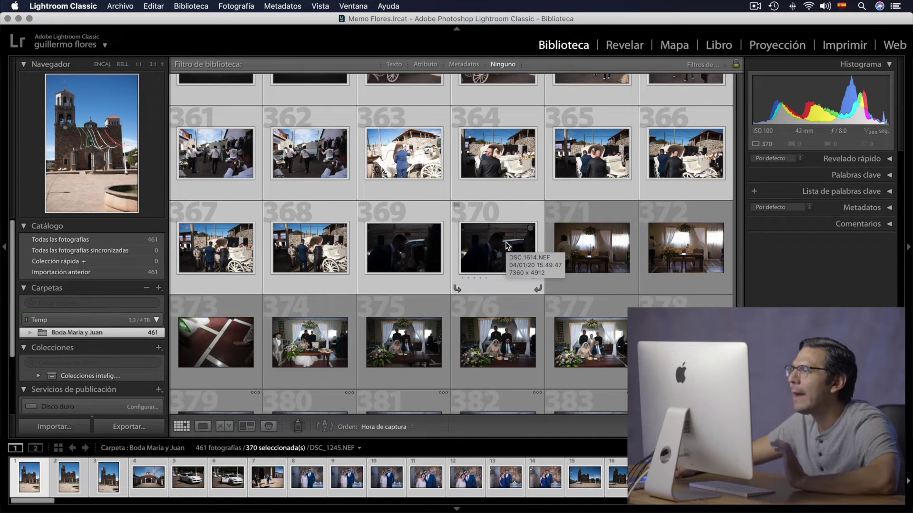
click(44, 333)
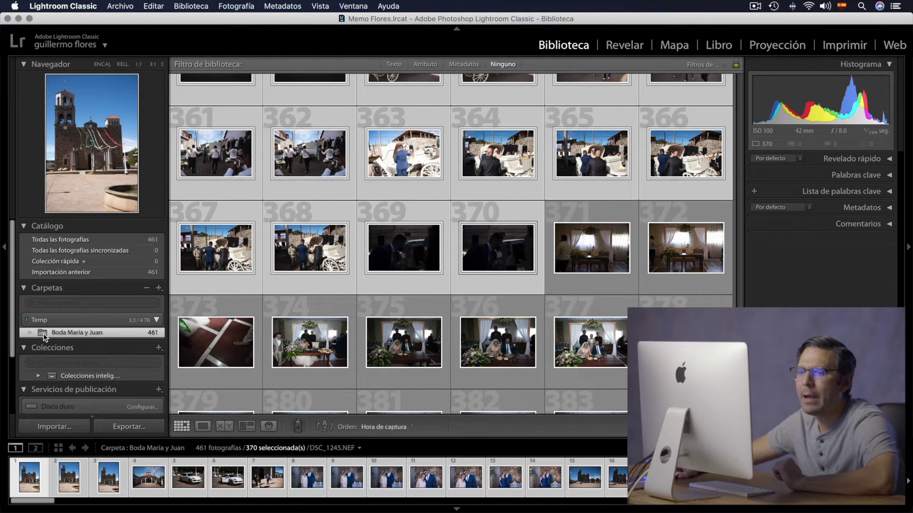
right_click(44, 333)
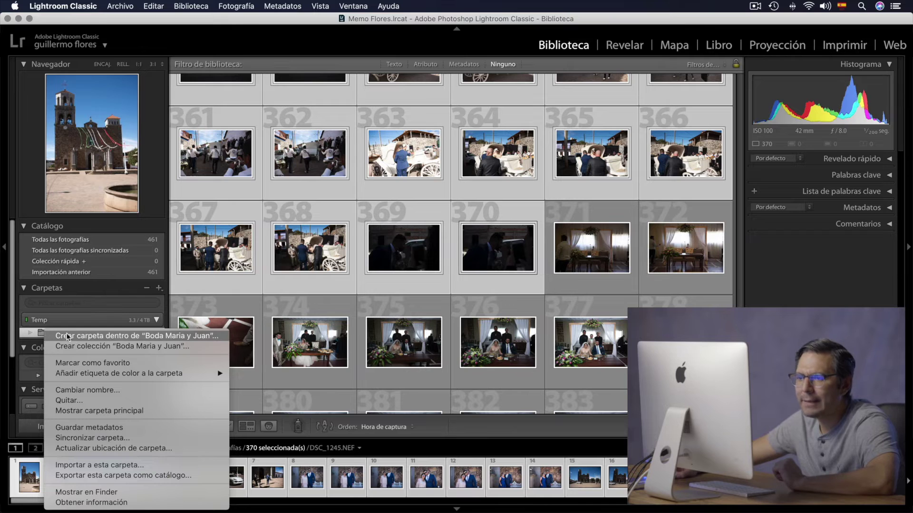
- Create a Misa subfolder in Boda Maria y Juan containing the 370 selected photos
click(197, 335)
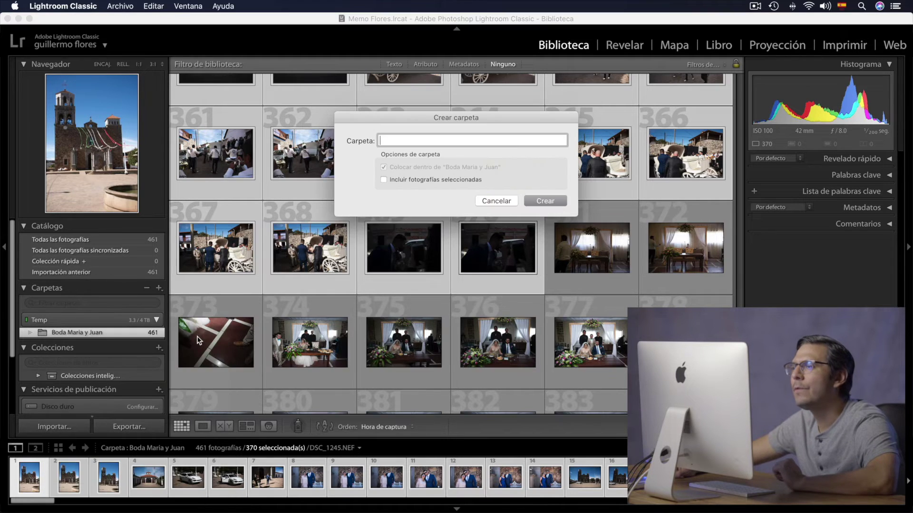
text(Misa)
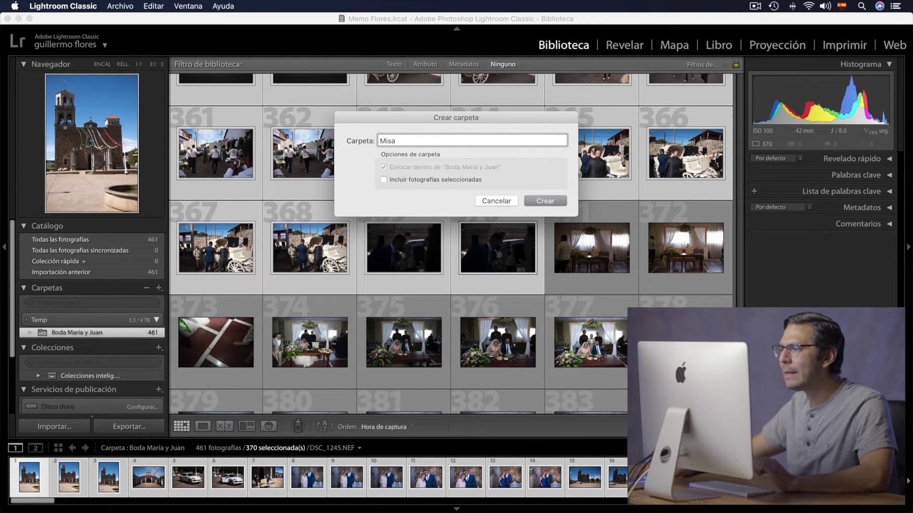
click(383, 180)
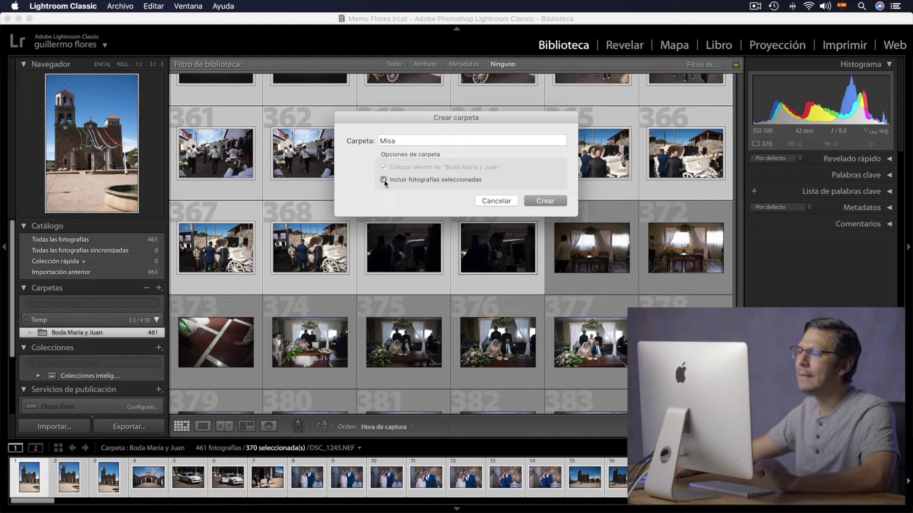
click(537, 201)
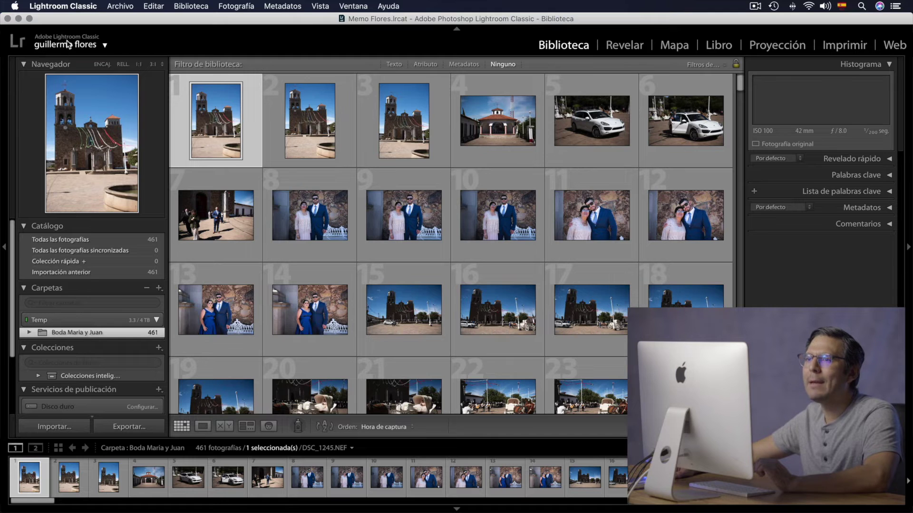
click(28, 332)
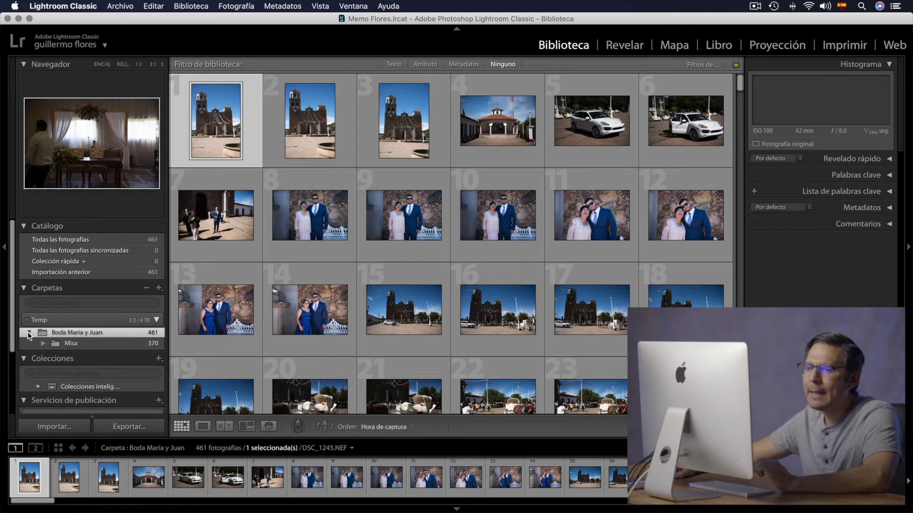
- Compare the Misa (370) and Boda Maria y Juan (461) folder contents by switching between them
click(56, 343)
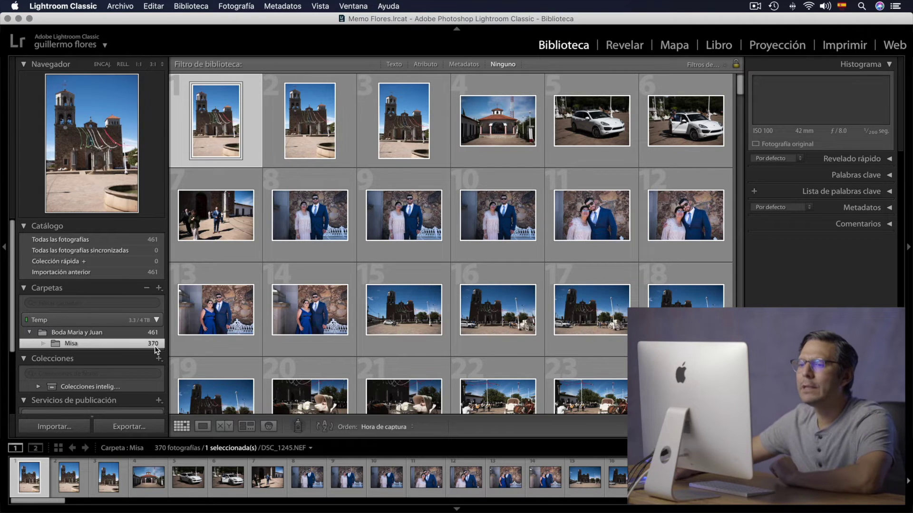
click(115, 334)
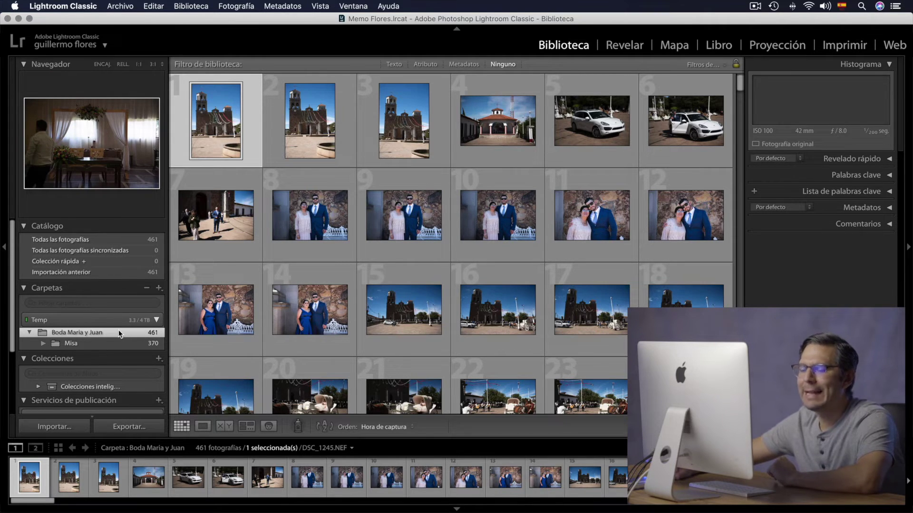
click(57, 344)
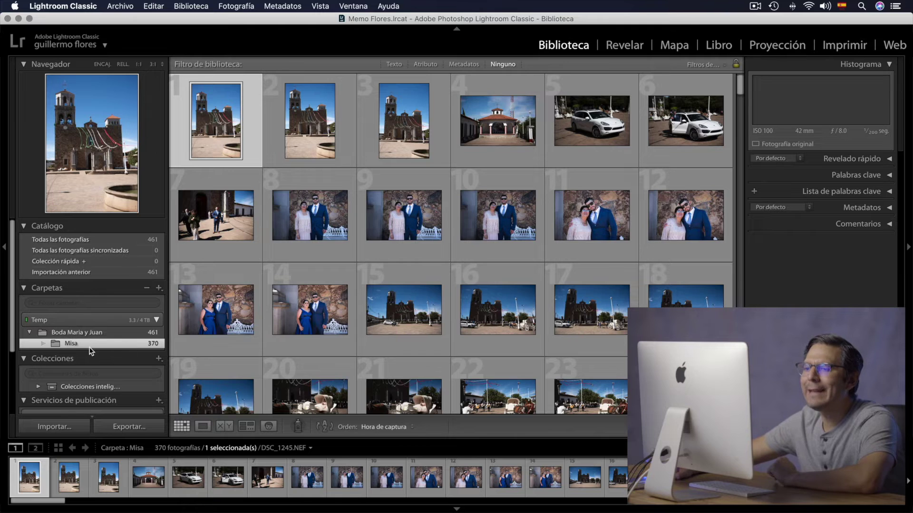
click(115, 333)
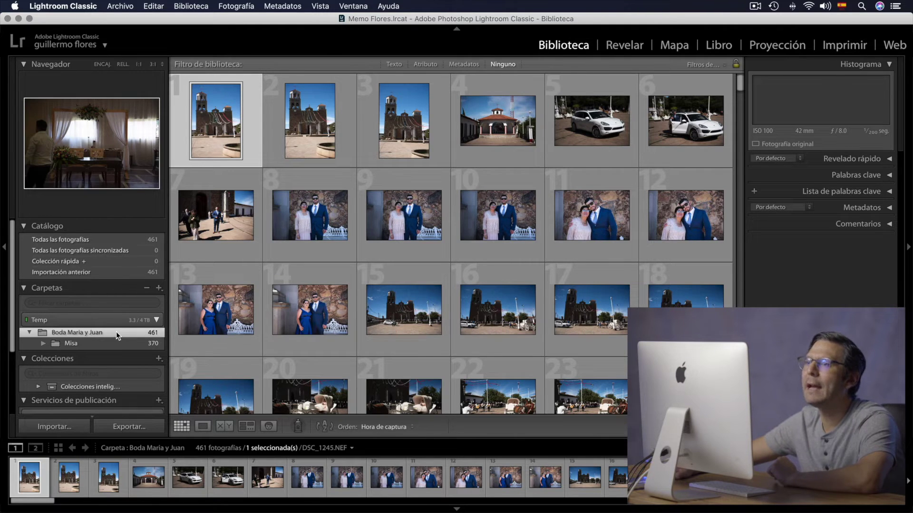
click(207, 5)
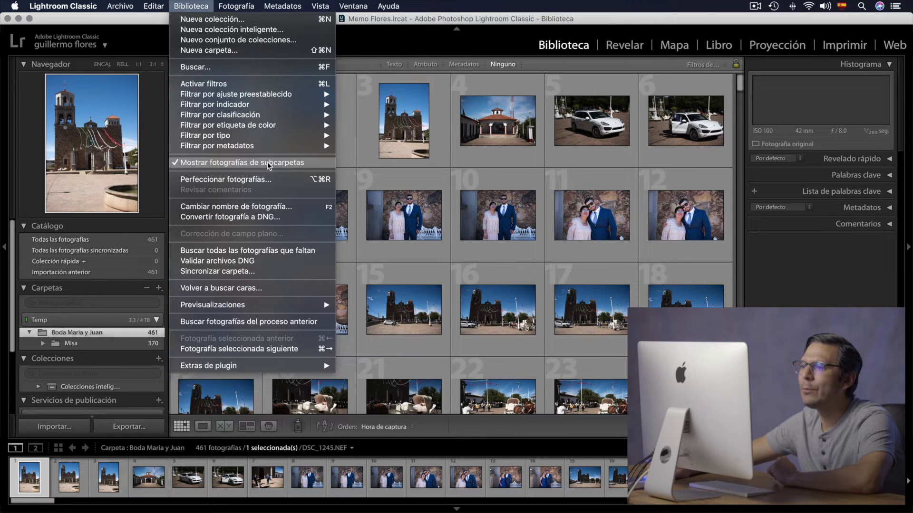
- Turn off Mostrar fotografías de subcarpetas and check Boda Maria y Juan now shows 91 photos
click(309, 163)
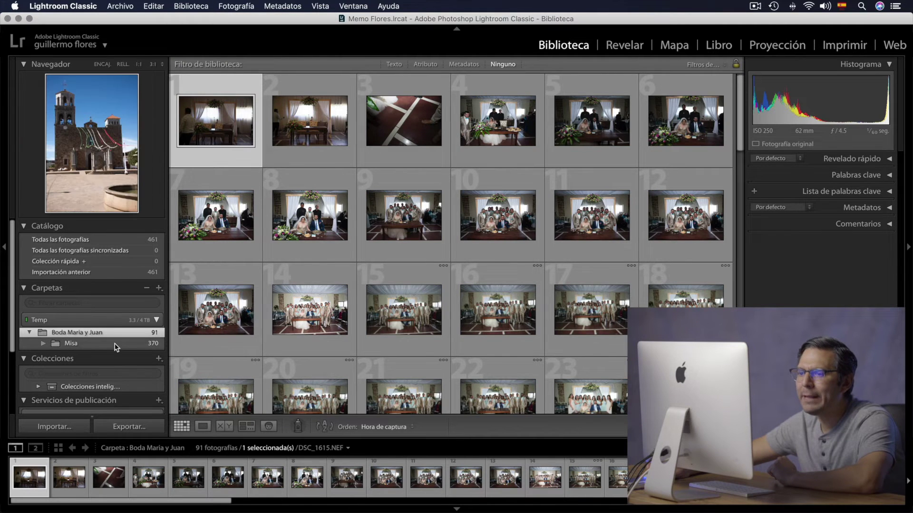
click(114, 344)
click(116, 334)
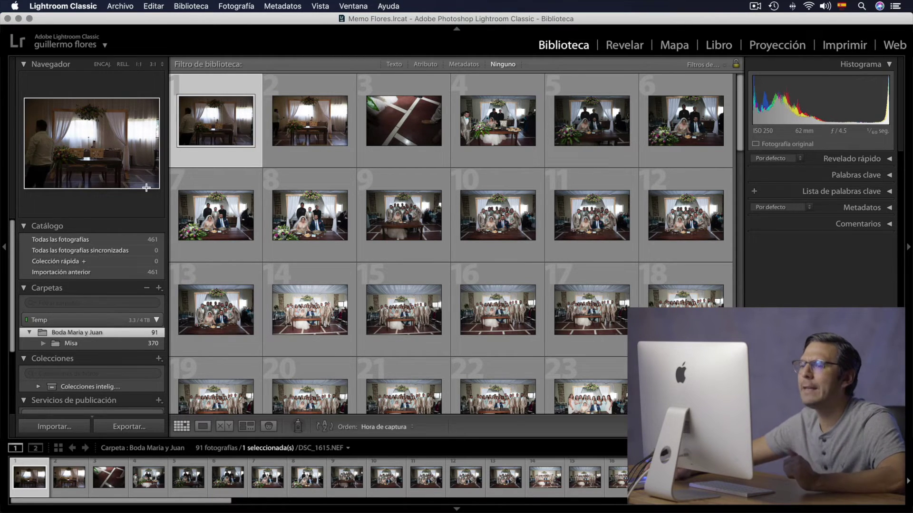
right_click(99, 337)
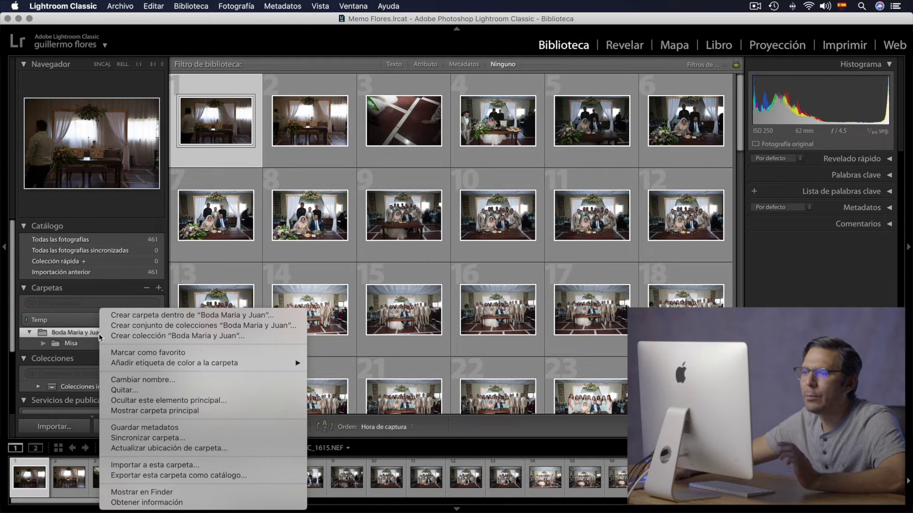
- Create a Fiesta subfolder holding the one selected photo, leaving 90 in Boda Maria y Juan
click(166, 316)
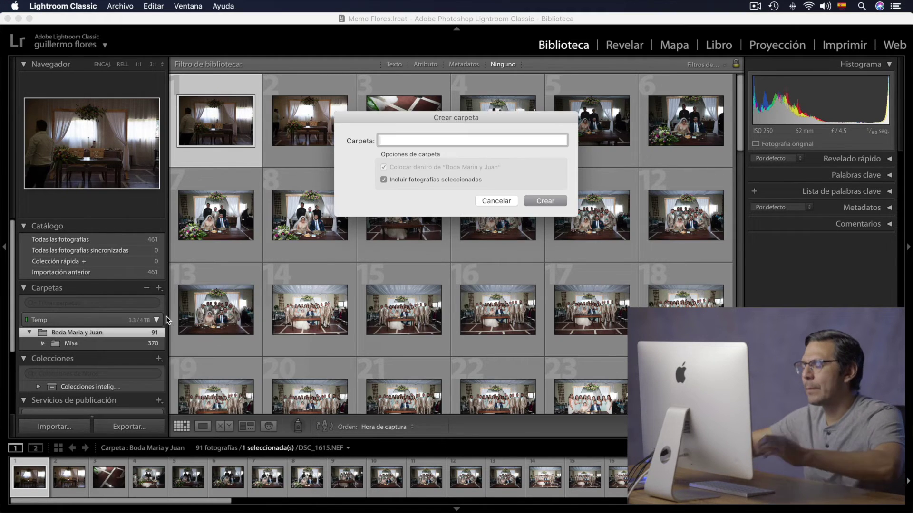
text(Fiesta)
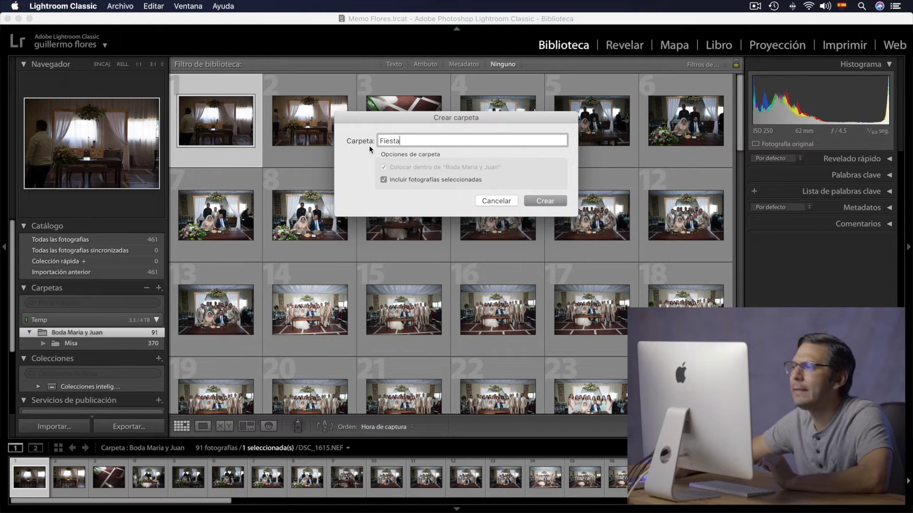
click(542, 199)
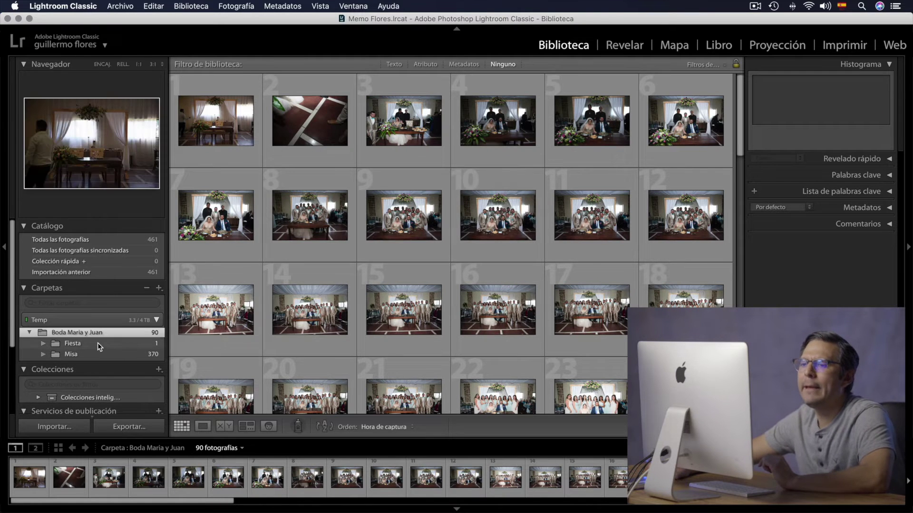
click(98, 343)
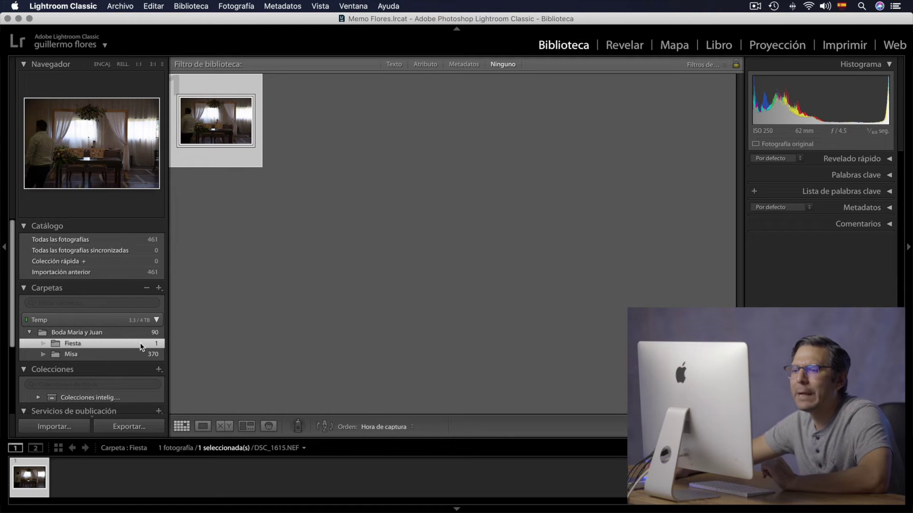
click(100, 331)
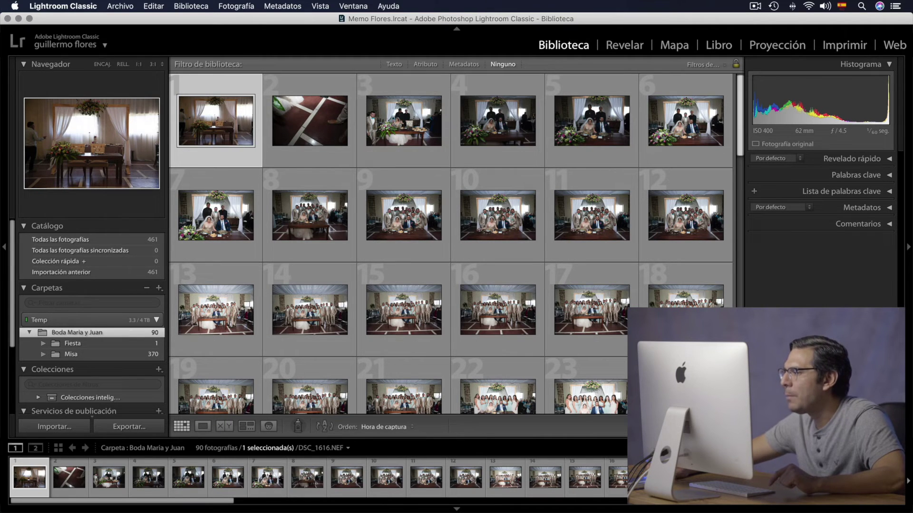
key(End)
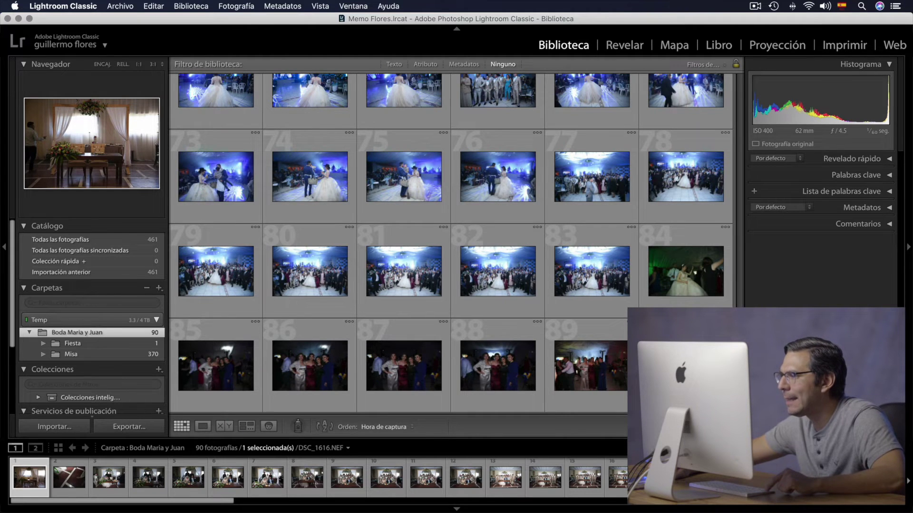
- Select party photos 1, 3, 5, 7, 9, 11, 13, 15 and 17 in Boda Maria y Juan
key(super+a)
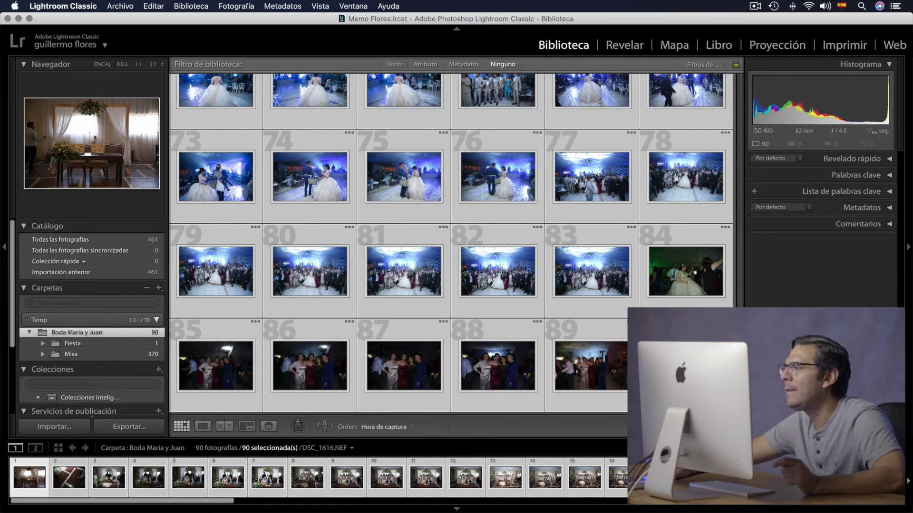
scroll(643, 229, up, 15)
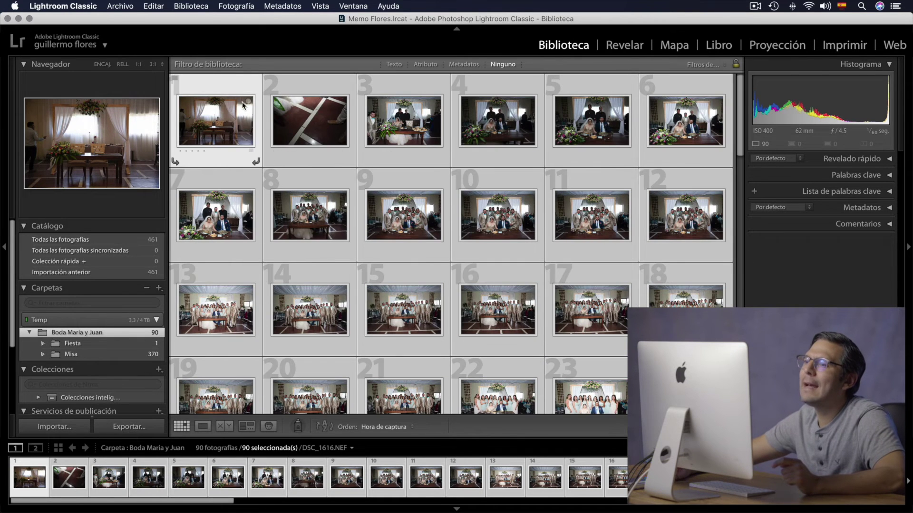
click(257, 124)
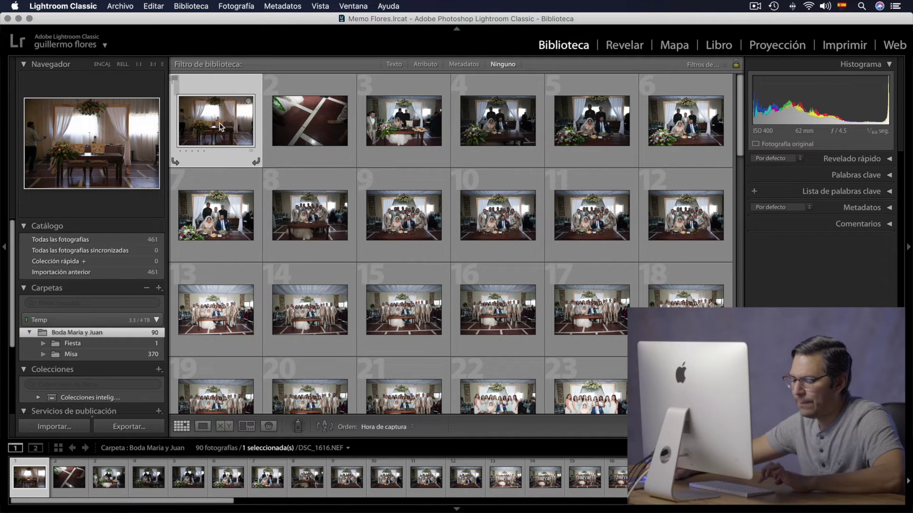
mouse_move(403, 121)
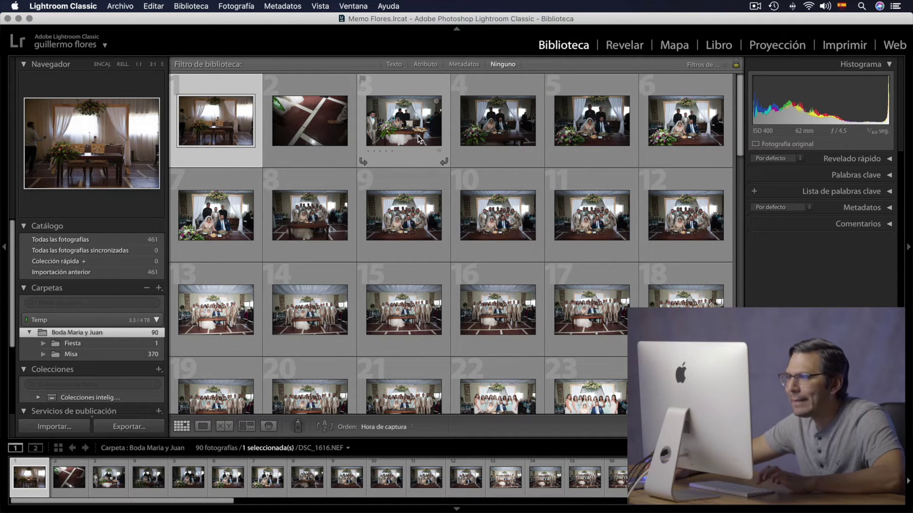
super+click(407, 133)
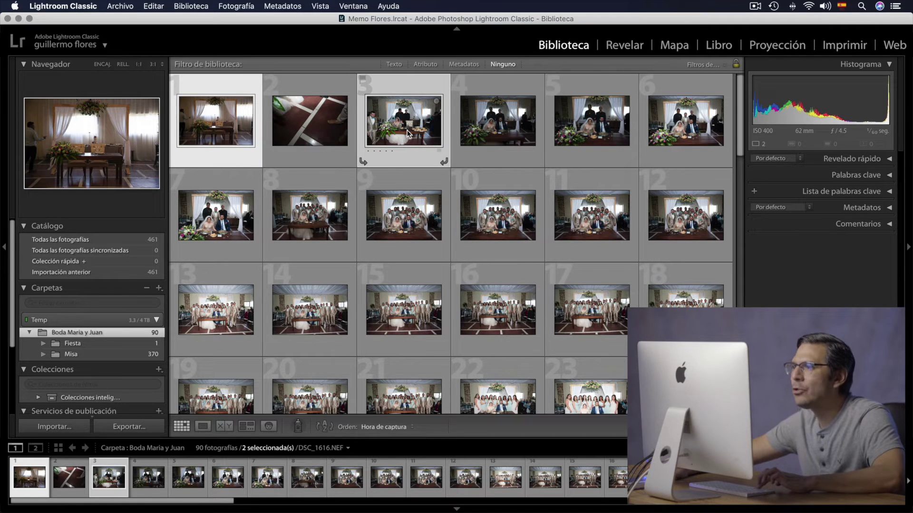
super+click(605, 127)
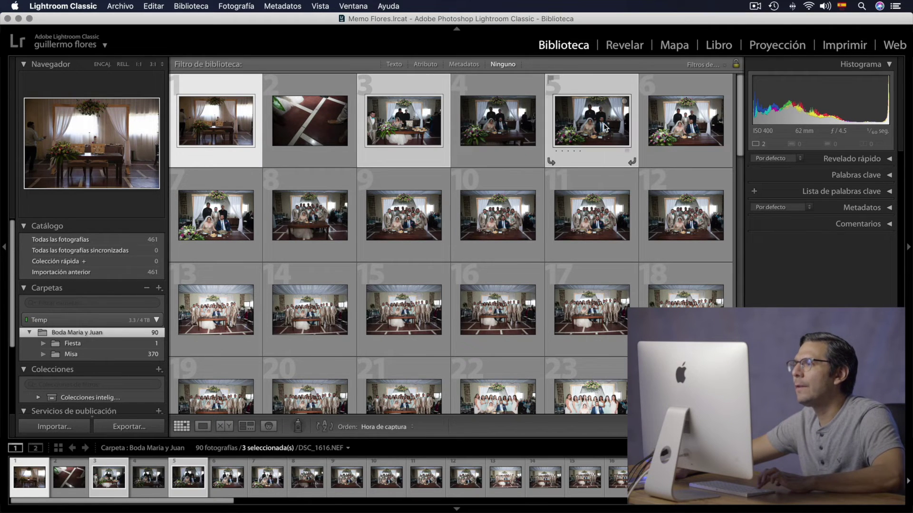
super+click(598, 181)
super+click(402, 220)
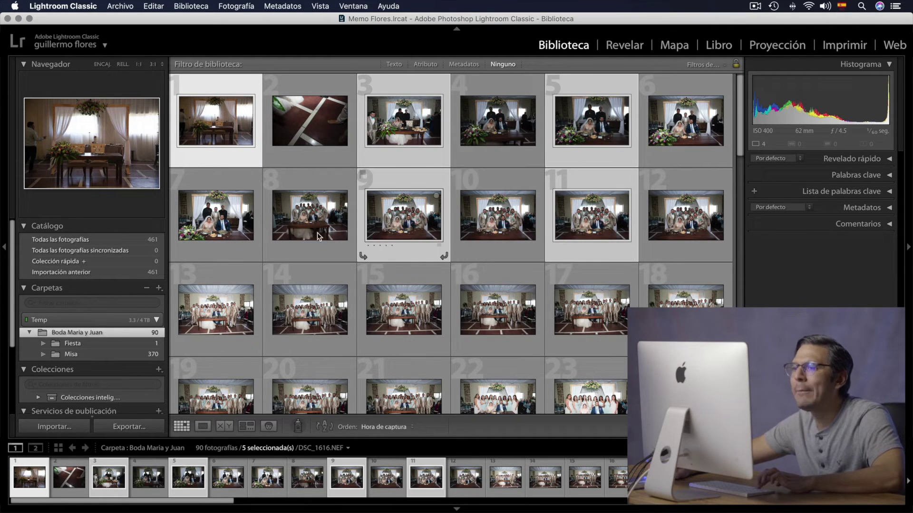
super+click(215, 224)
mouse_move(215, 310)
super+click(209, 311)
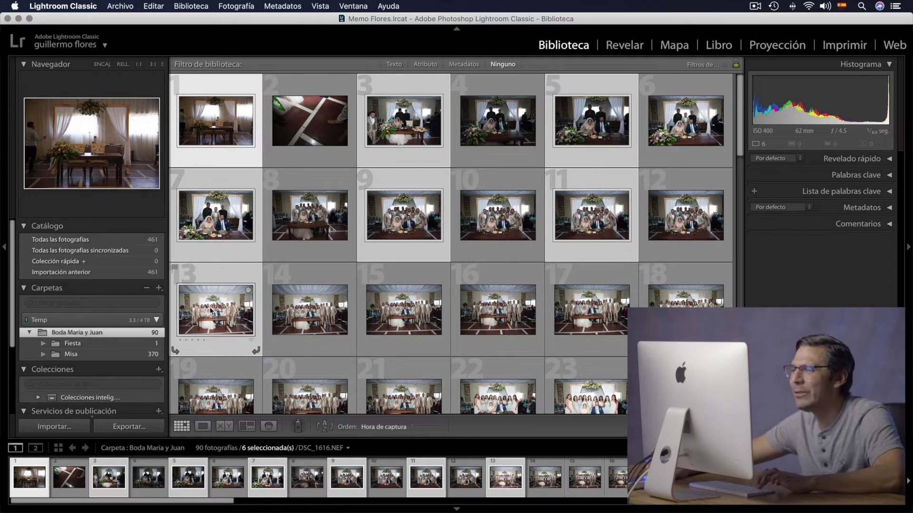
super+click(403, 312)
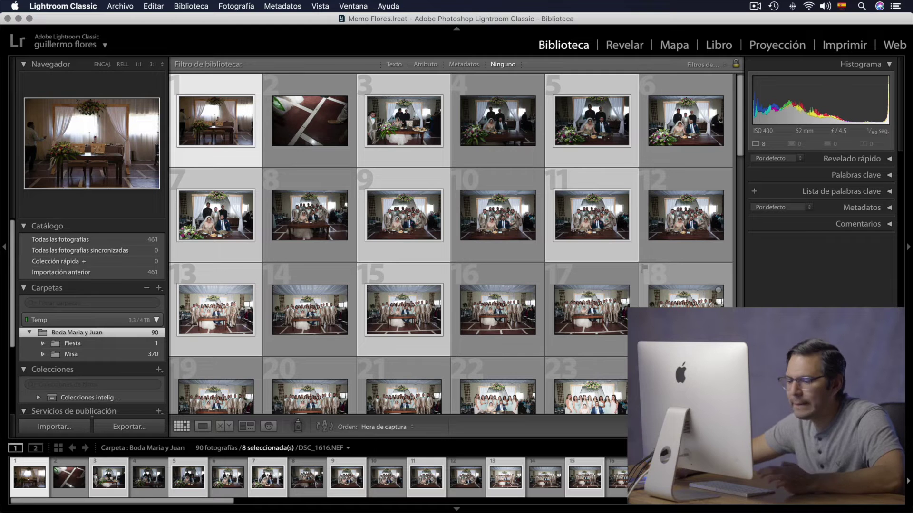
super+click(585, 309)
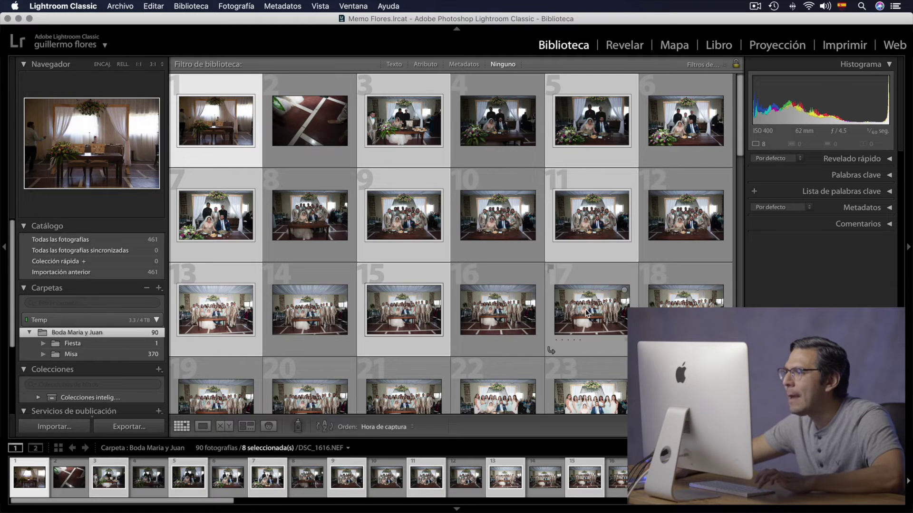
- Add four more party photos including photo 45, and drag the 13 selected onto Fiesta
scroll(585, 309, down, 5)
super+click(518, 314)
super+click(486, 385)
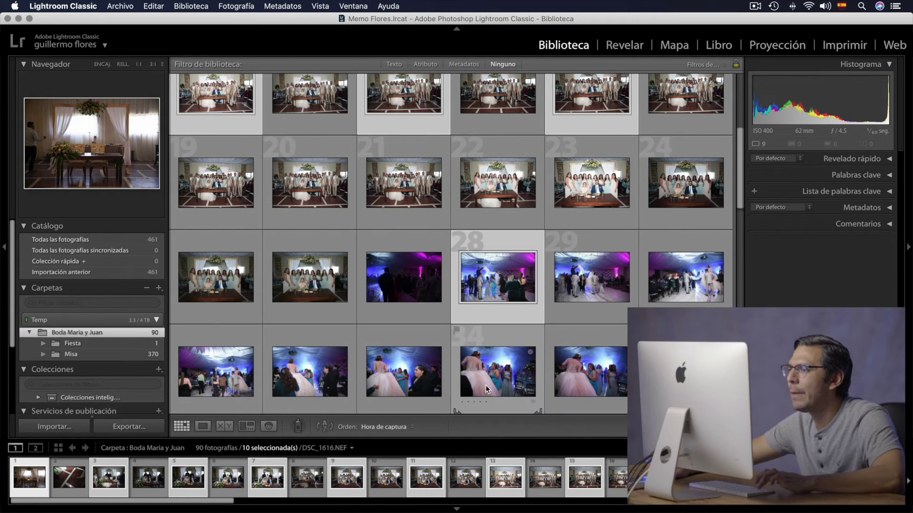
scroll(482, 378, down, 5)
super+click(409, 278)
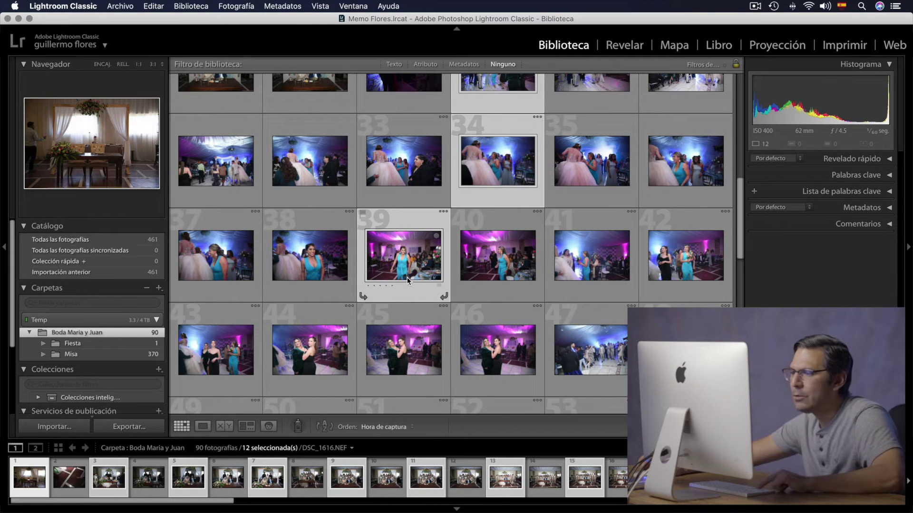
super+click(402, 346)
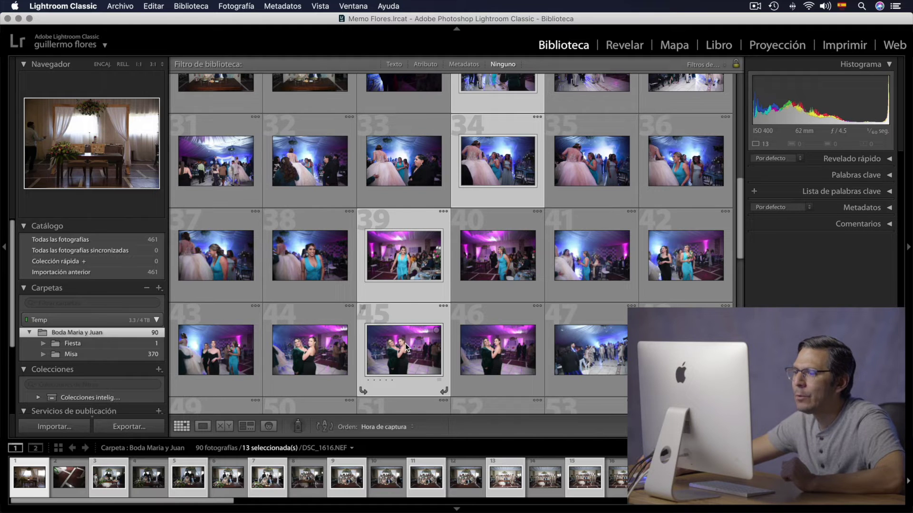
drag(405, 343, 87, 344)
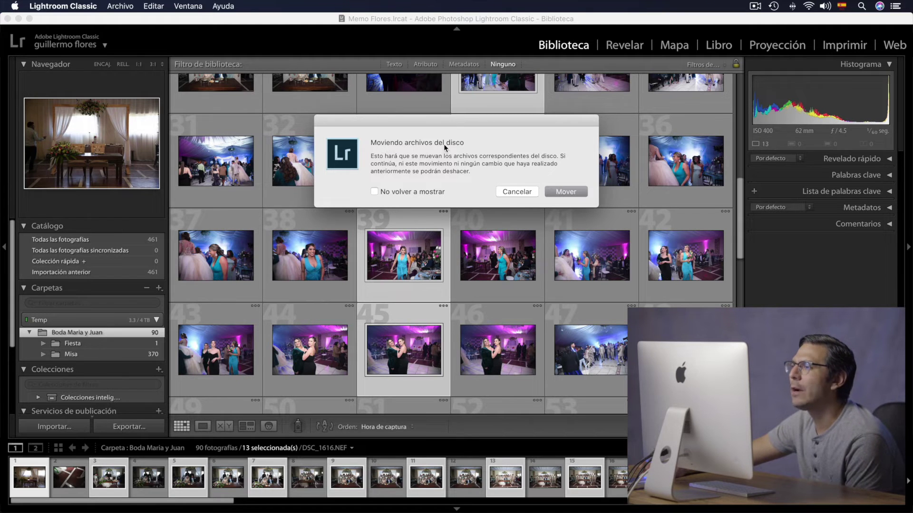
- Confirm the party-photo move, then move photos 1–18 into Fiesta, leaving 59 behind
click(571, 193)
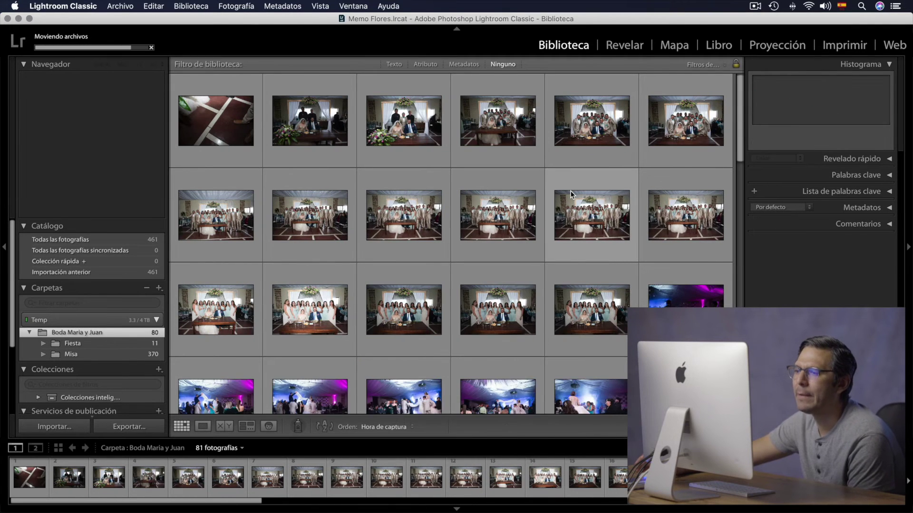
mouse_move(215, 122)
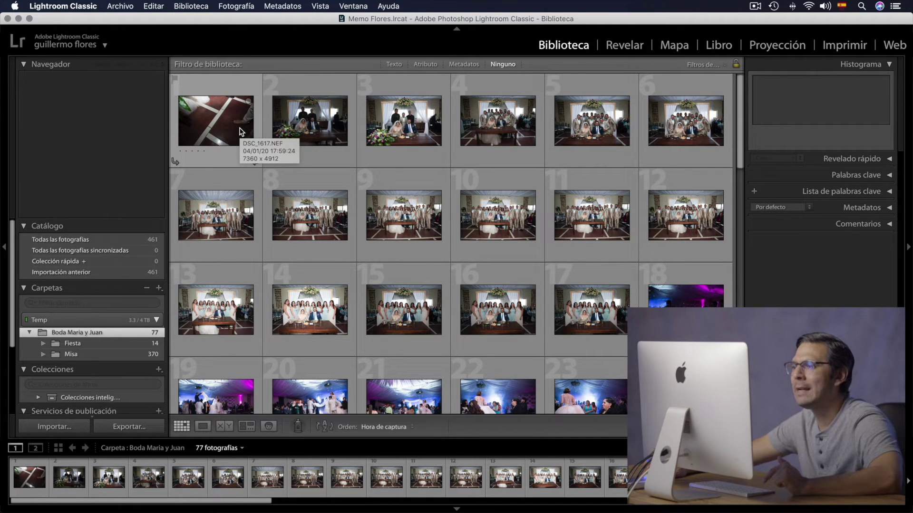
click(240, 131)
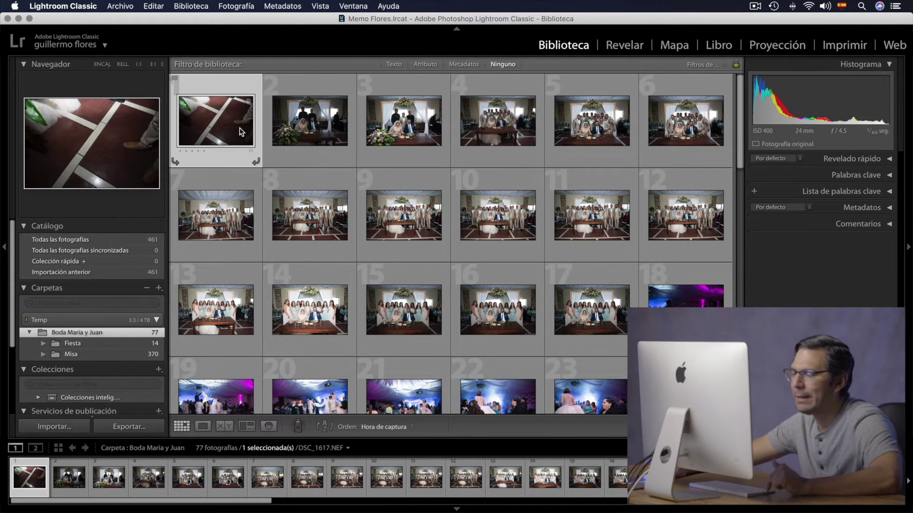
shift+click(644, 268)
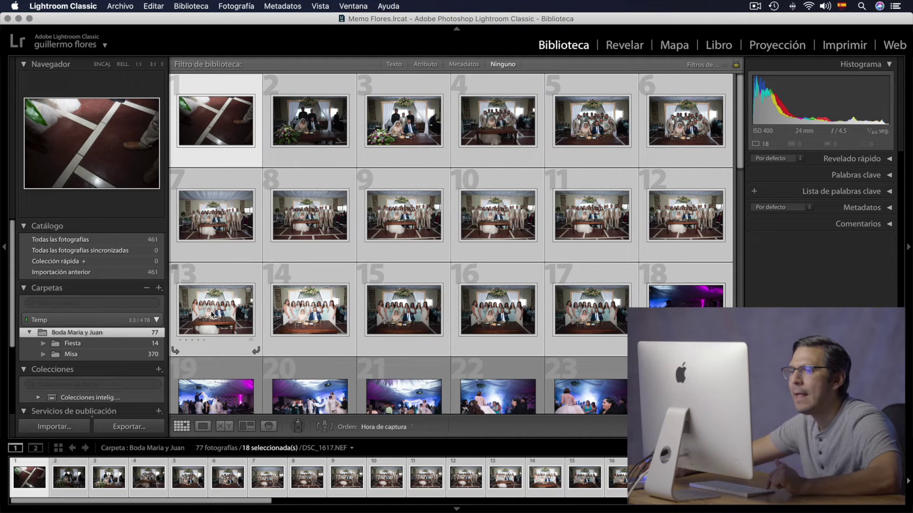
drag(212, 317, 137, 341)
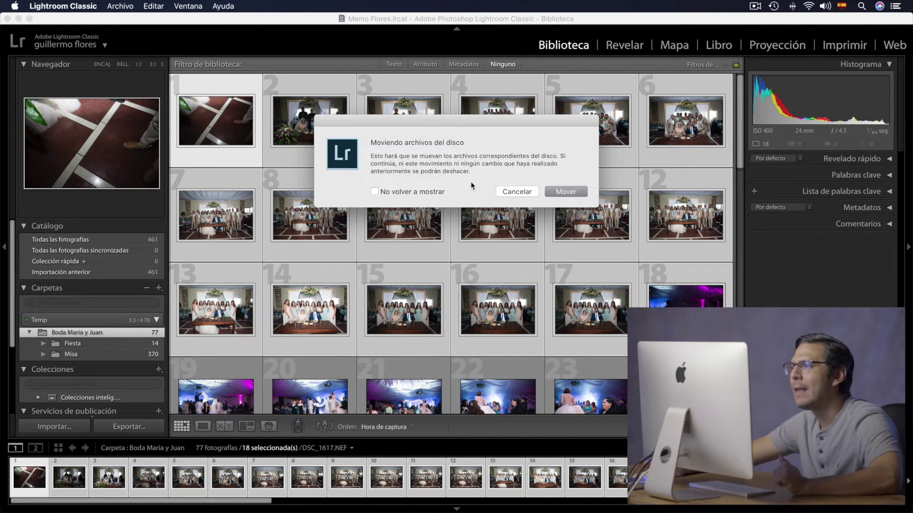
click(566, 192)
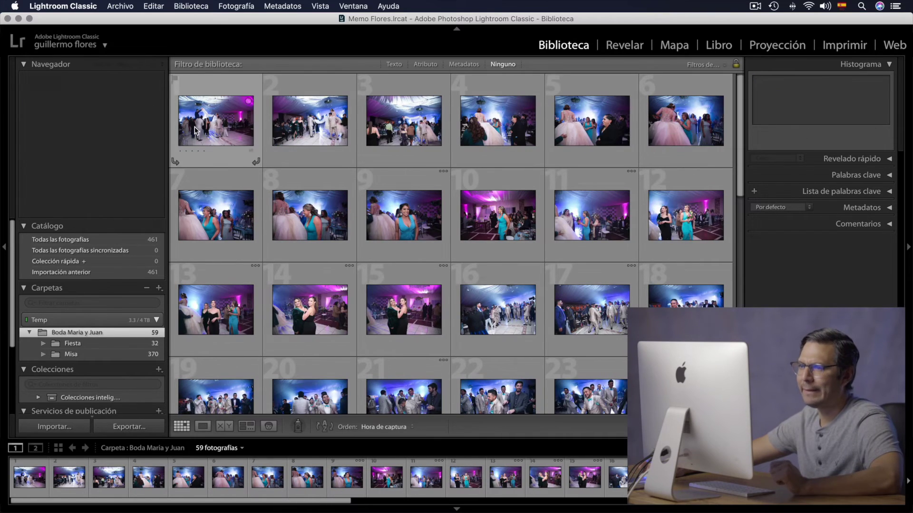
- Select all 59 remaining Boda Maria y Juan photos and begin dragging them toward Fiesta
click(195, 129)
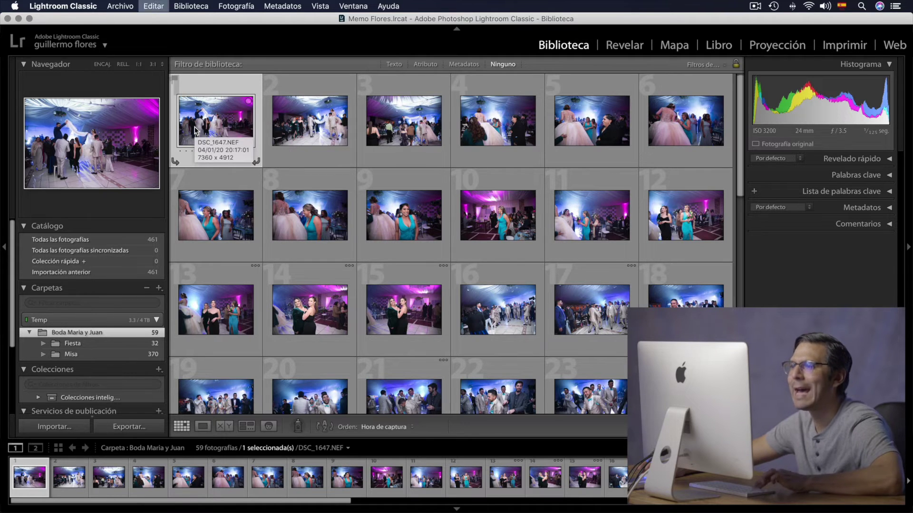
key(super+a)
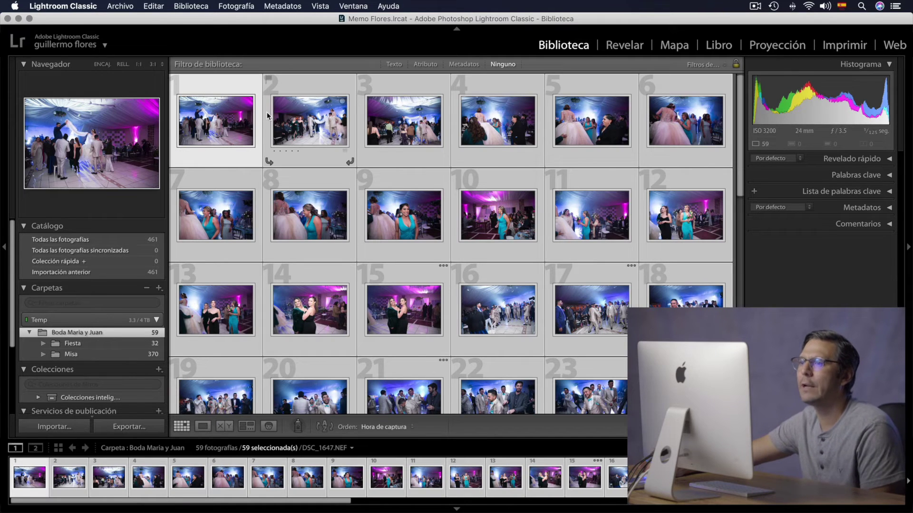
click(259, 120)
click(135, 5)
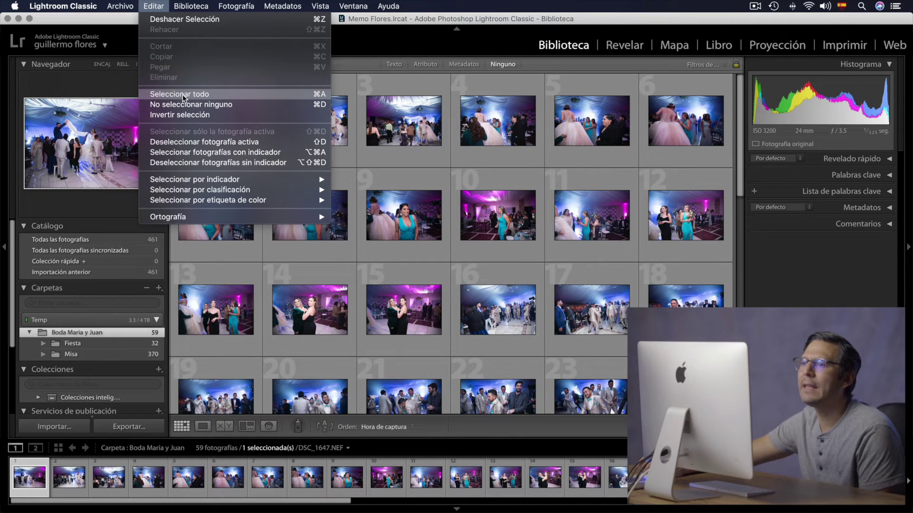
click(212, 93)
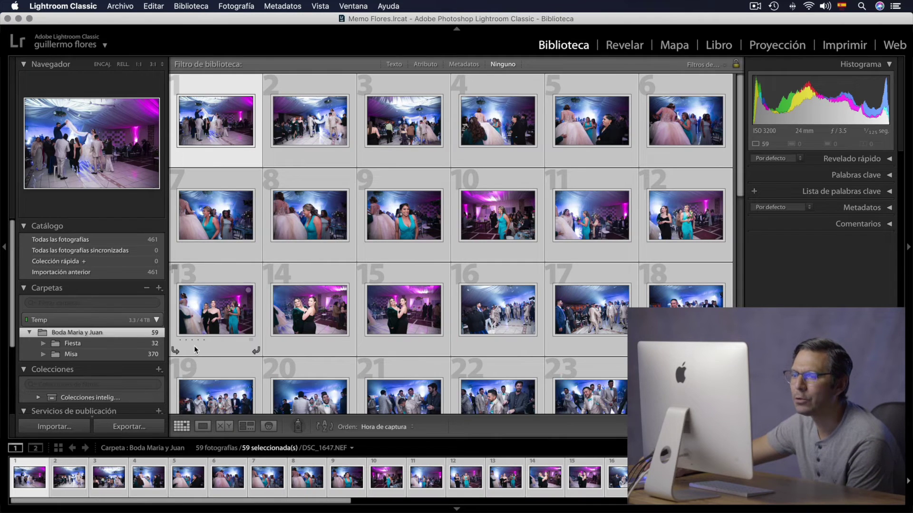
drag(206, 324, 121, 342)
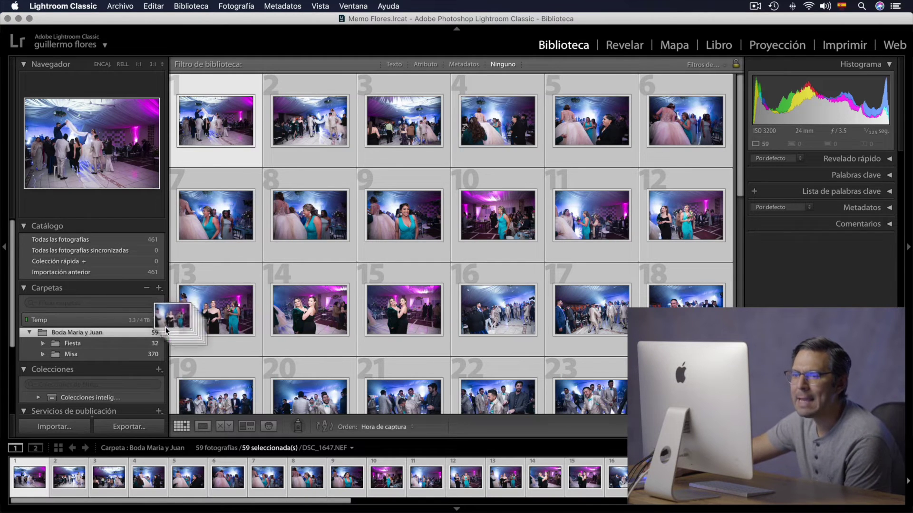
- Drop the 59 photos into Fiesta, confirm the move, and view Fiesta's 91 photos
drag(121, 342, 100, 341)
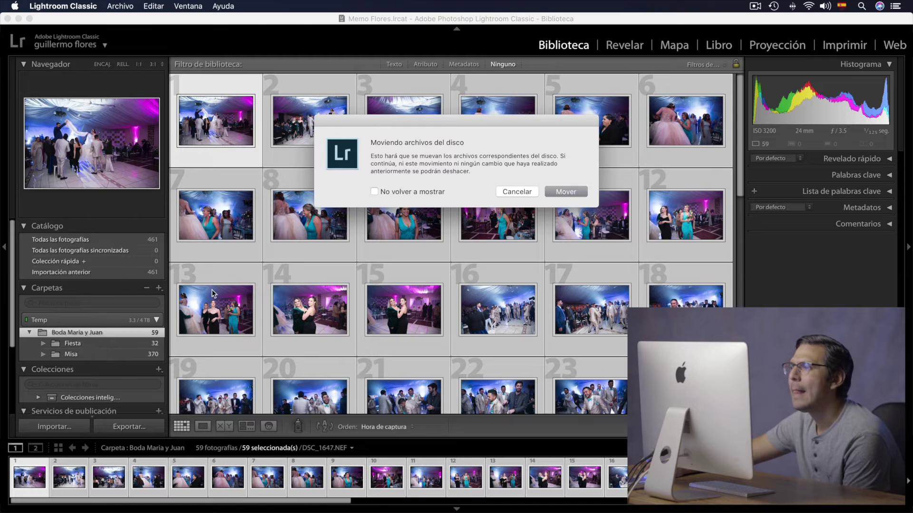
click(566, 191)
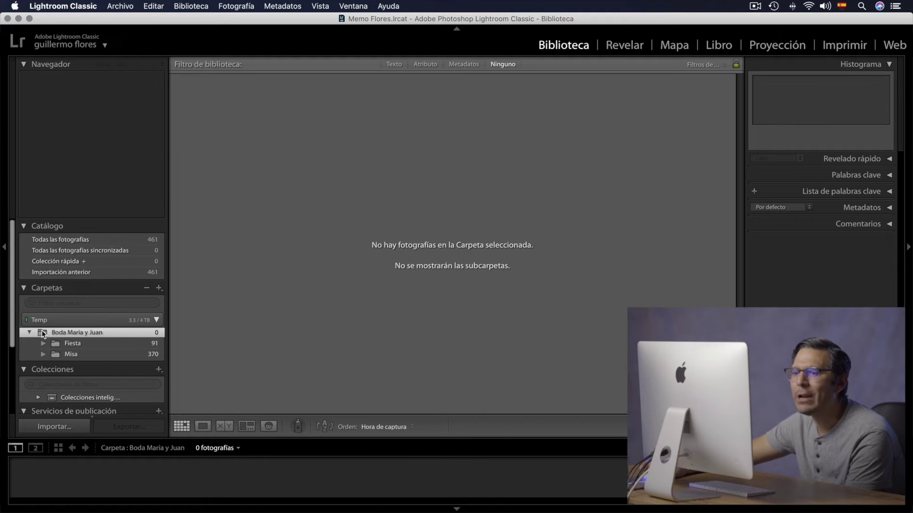
click(100, 343)
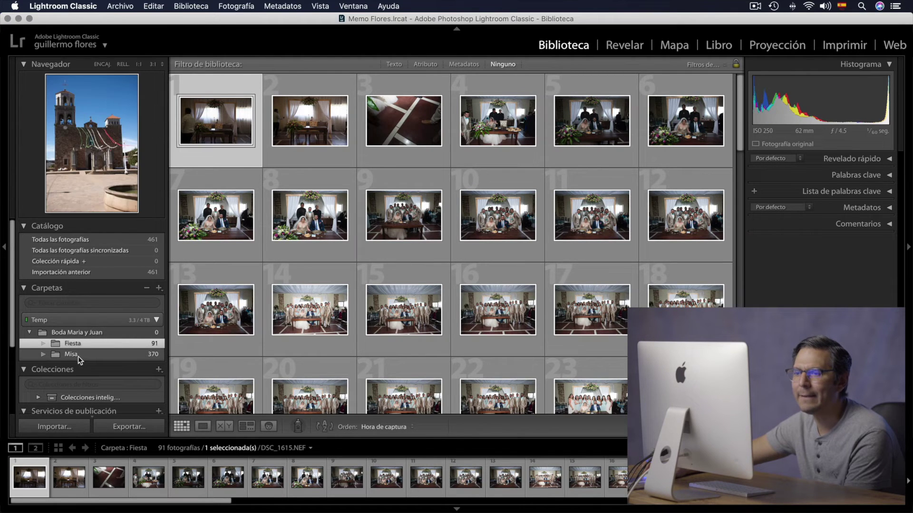
- Browse Misa and Fiesta, then show subfolder photos so Boda Maria y Juan lists 461
click(81, 355)
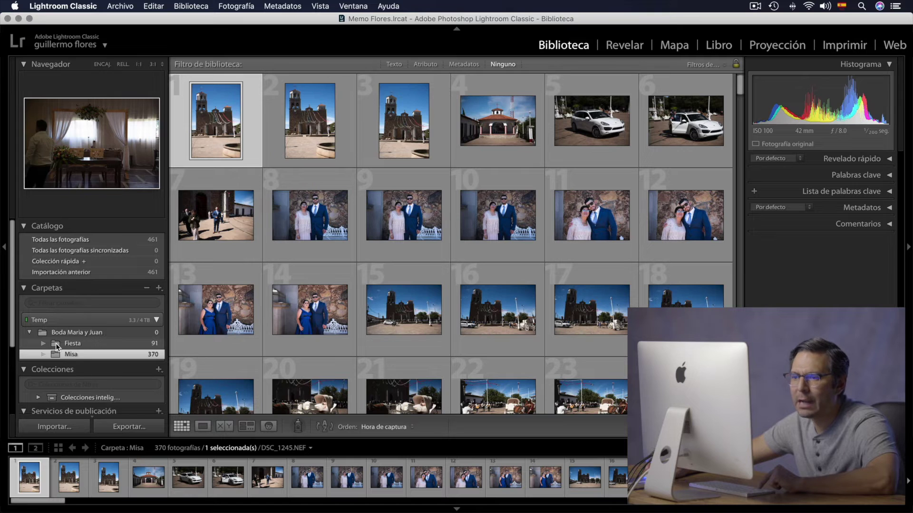
super+click(56, 343)
click(56, 344)
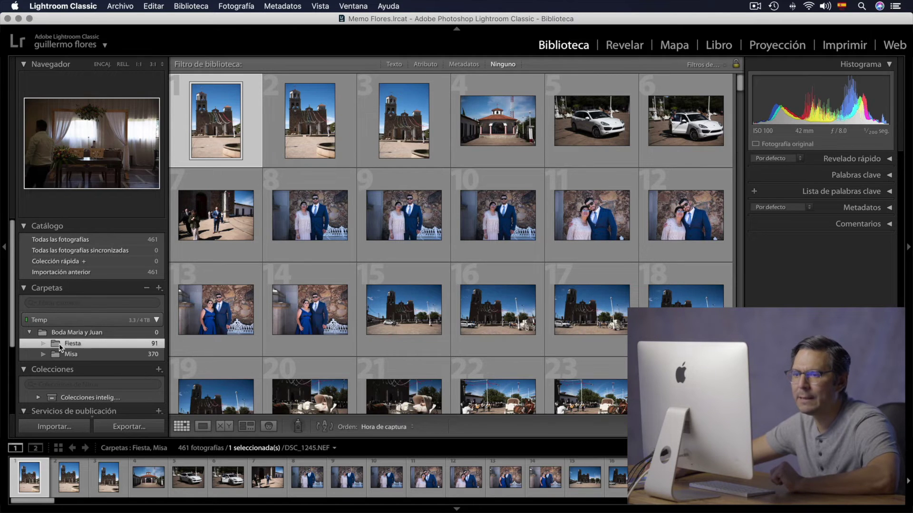
super+click(109, 357)
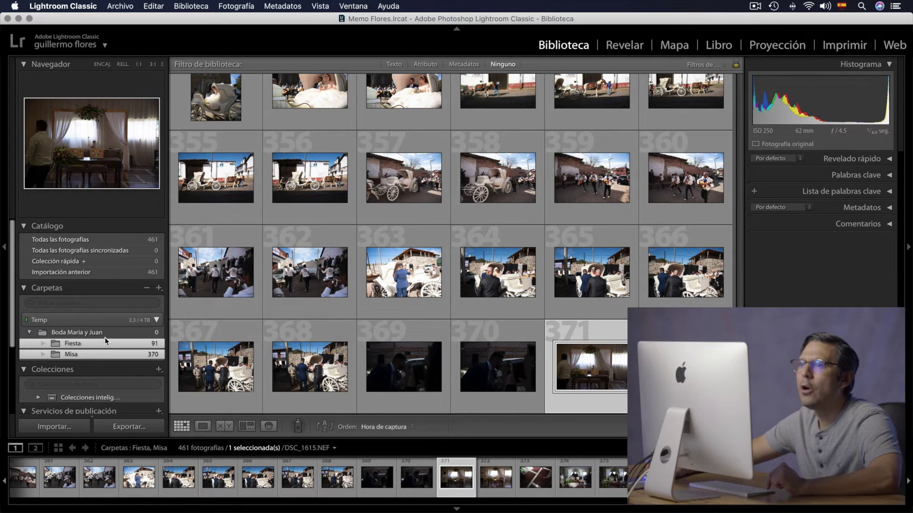
click(192, 6)
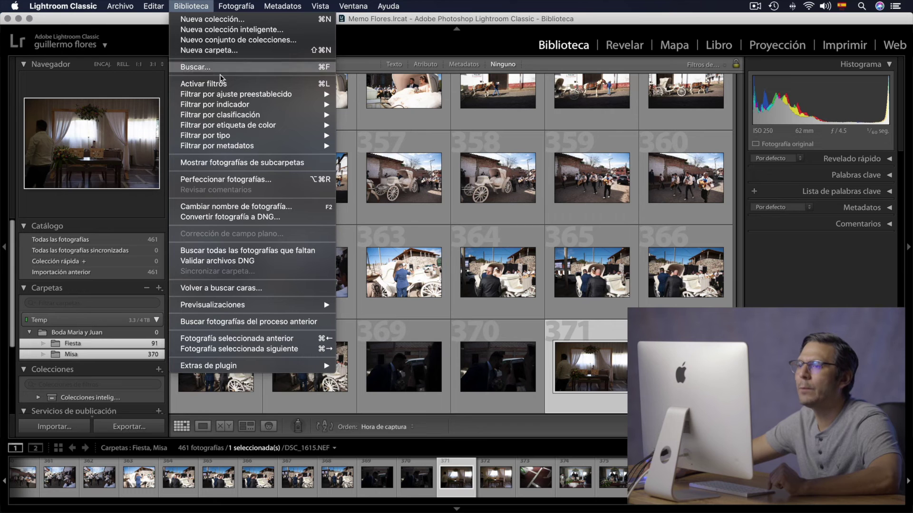
click(311, 167)
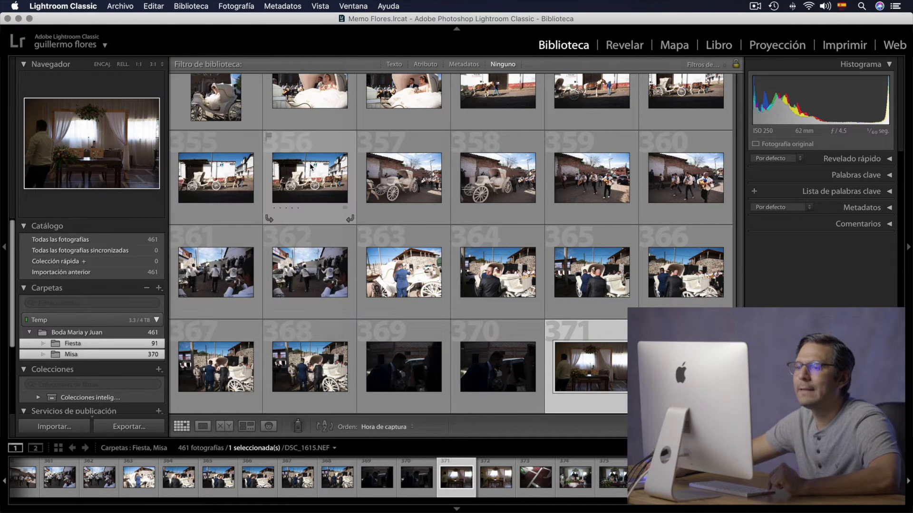
click(44, 332)
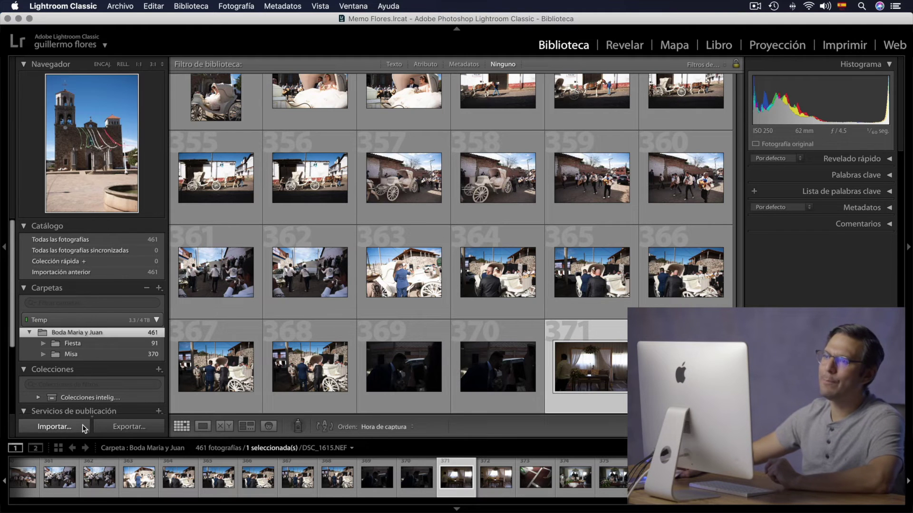
click(54, 426)
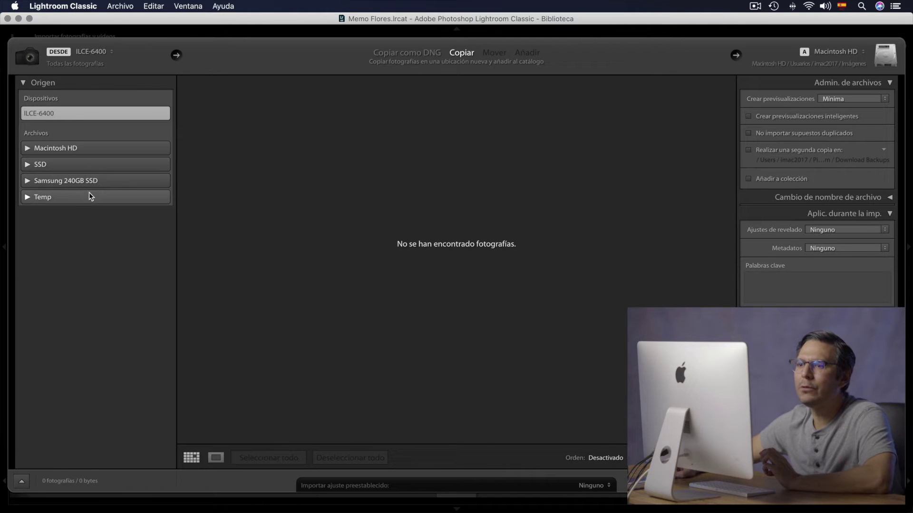
click(27, 197)
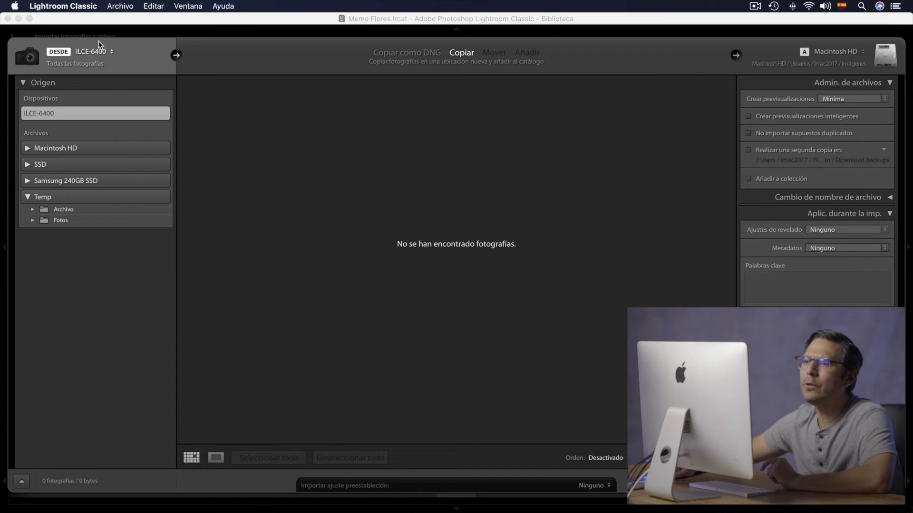
click(99, 53)
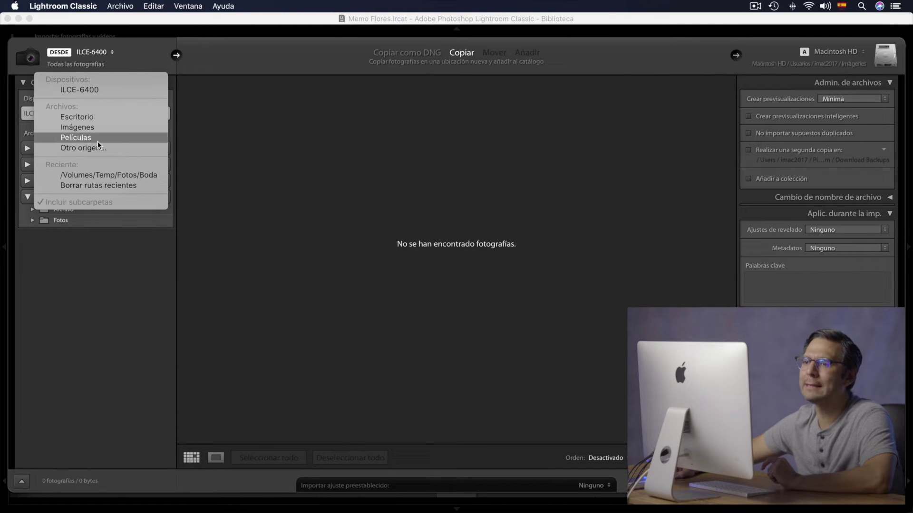
click(139, 175)
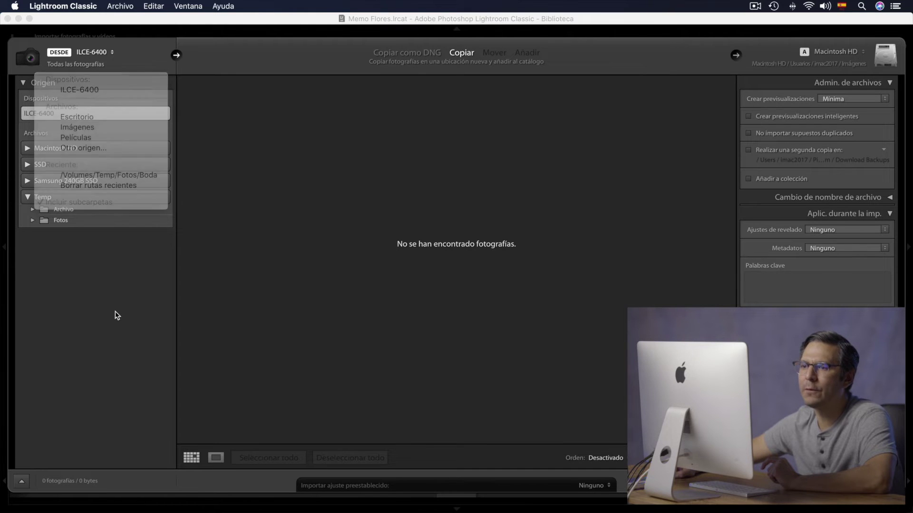
click(32, 220)
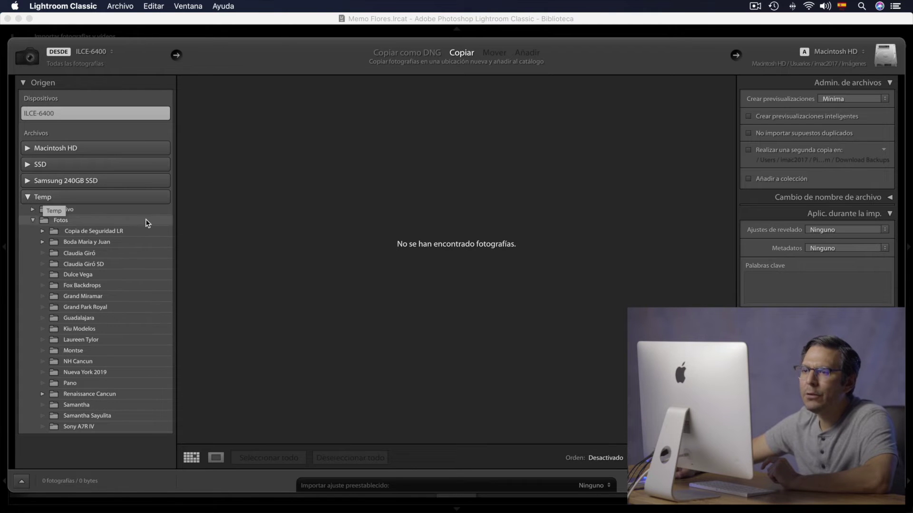
click(54, 257)
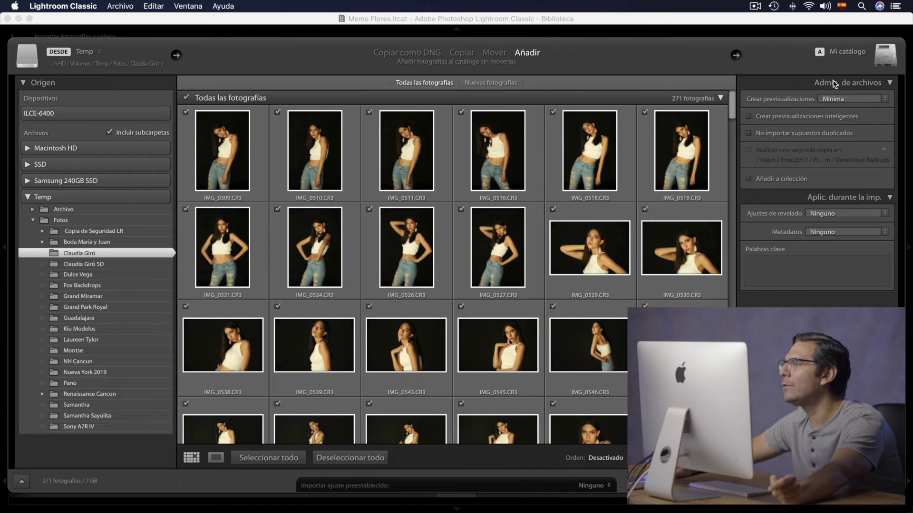
- Keep Minimal previews and apply the Blanco y negro Paisaje develop preset on import
click(848, 99)
click(848, 98)
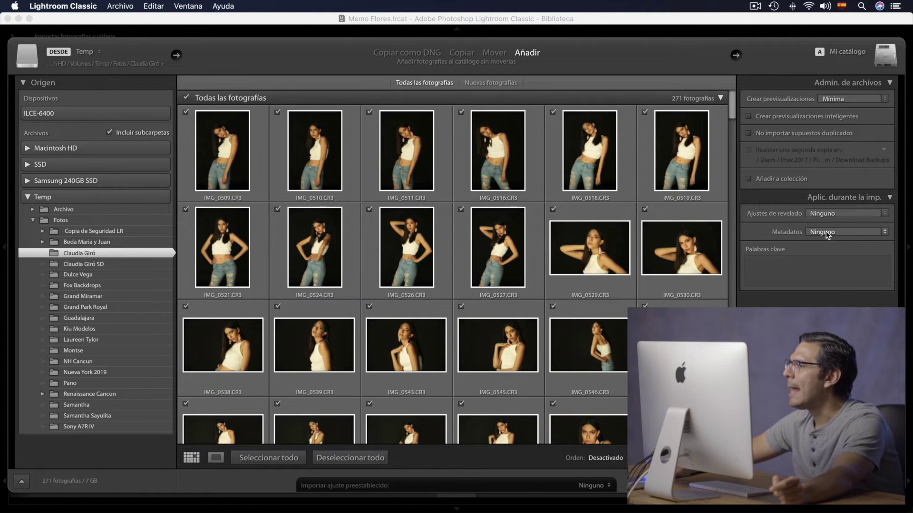
click(825, 212)
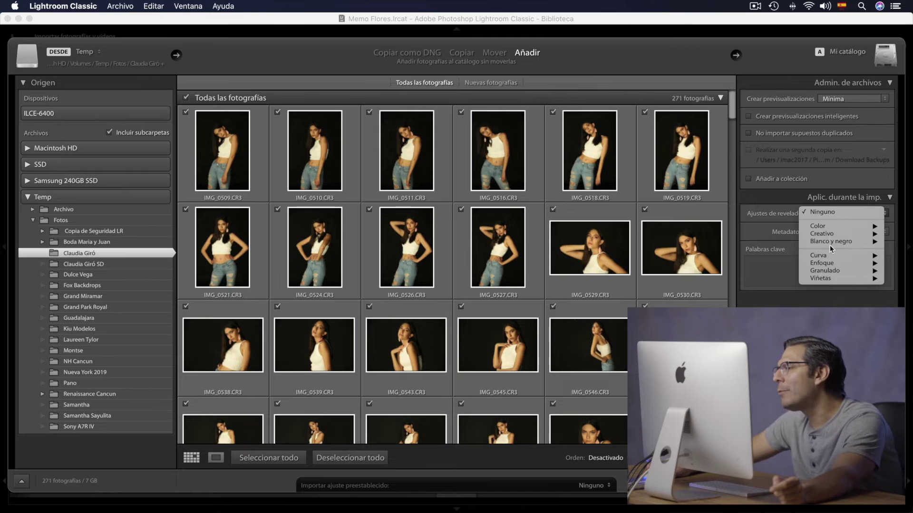
mouse_move(831, 241)
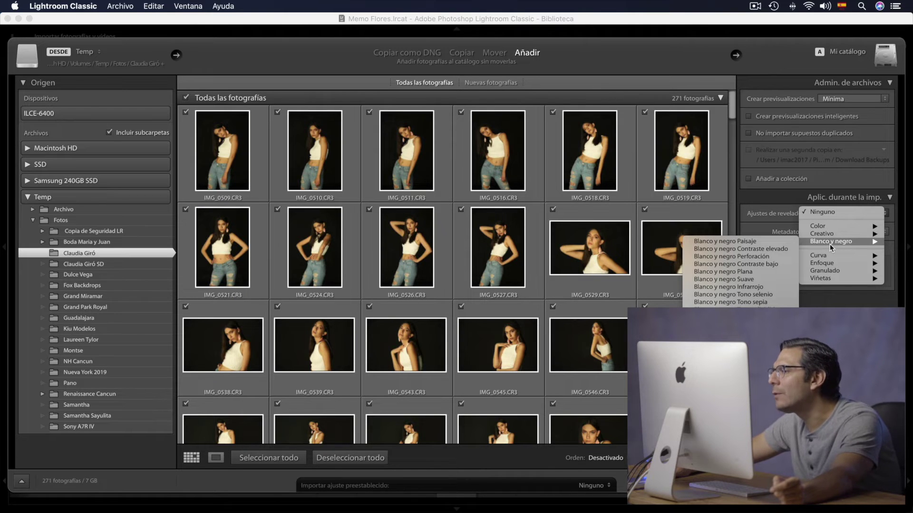
click(754, 243)
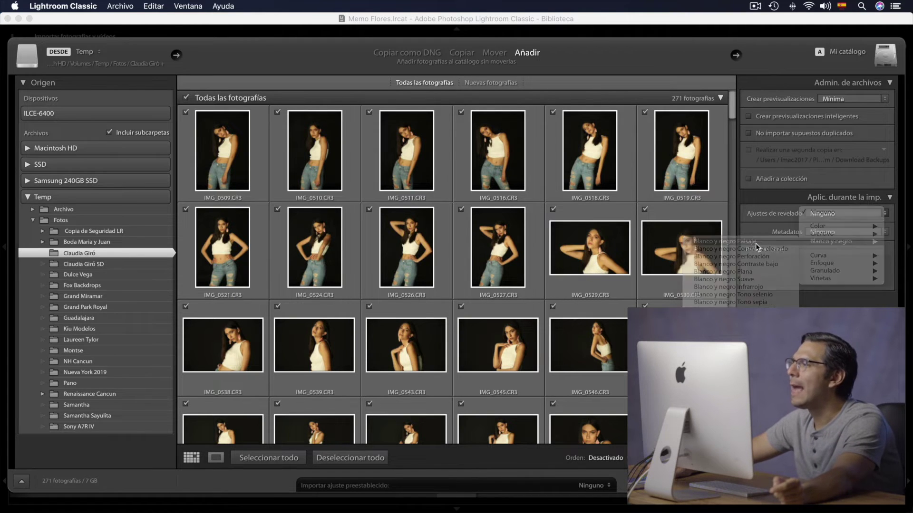
- Change the import develop preset back to Ninguno
click(846, 212)
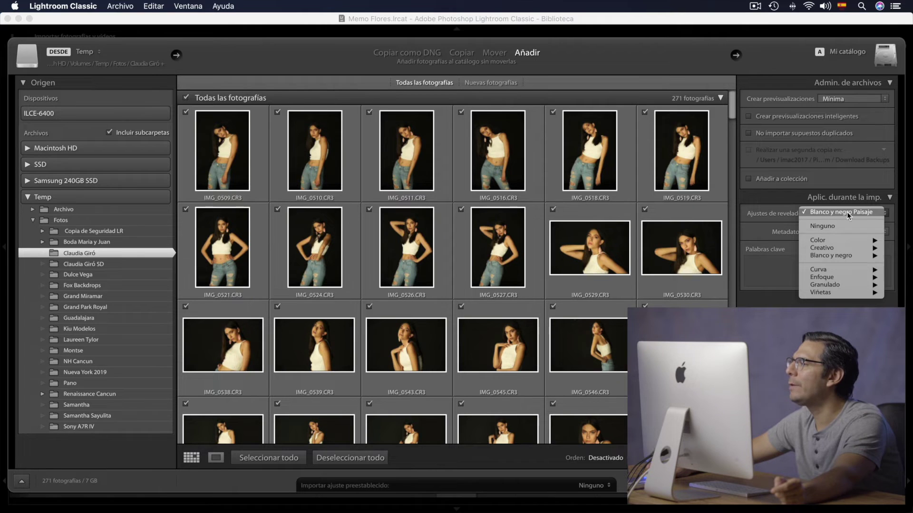
key(Escape)
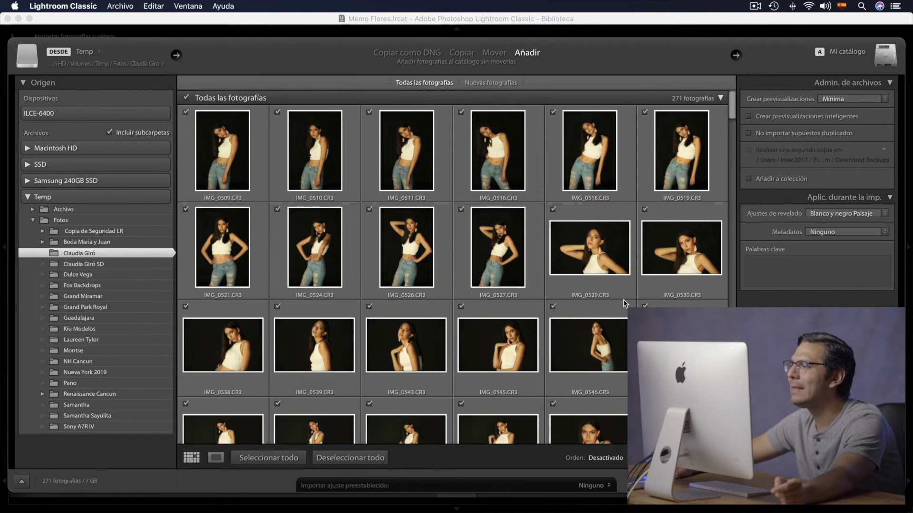
scroll(619, 297, down, 5)
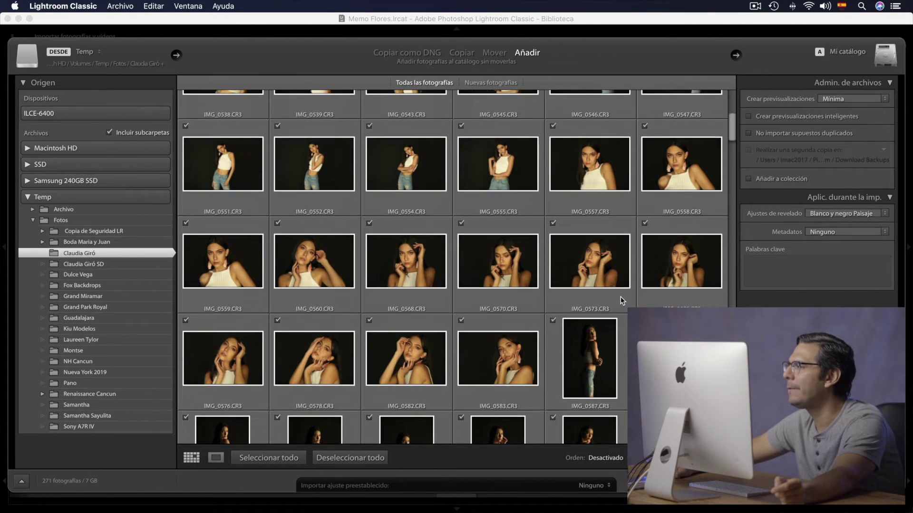
scroll(620, 297, up, 5)
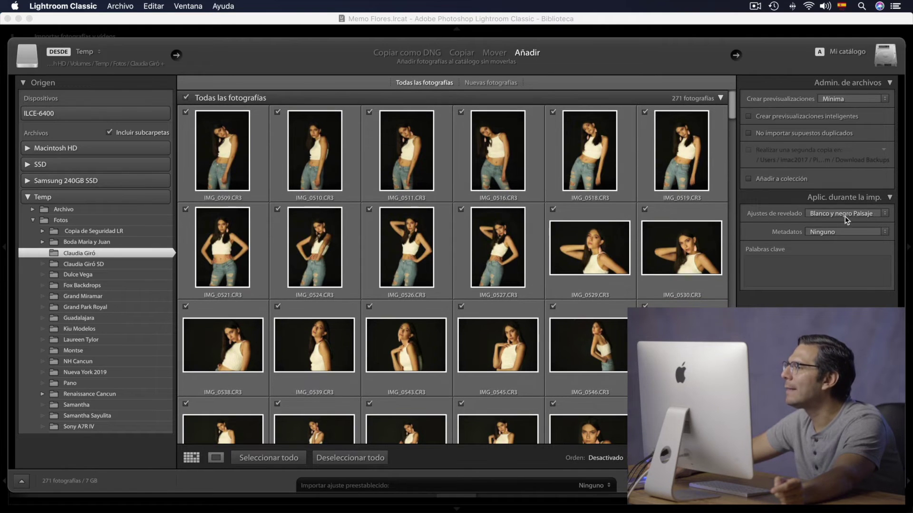
click(844, 214)
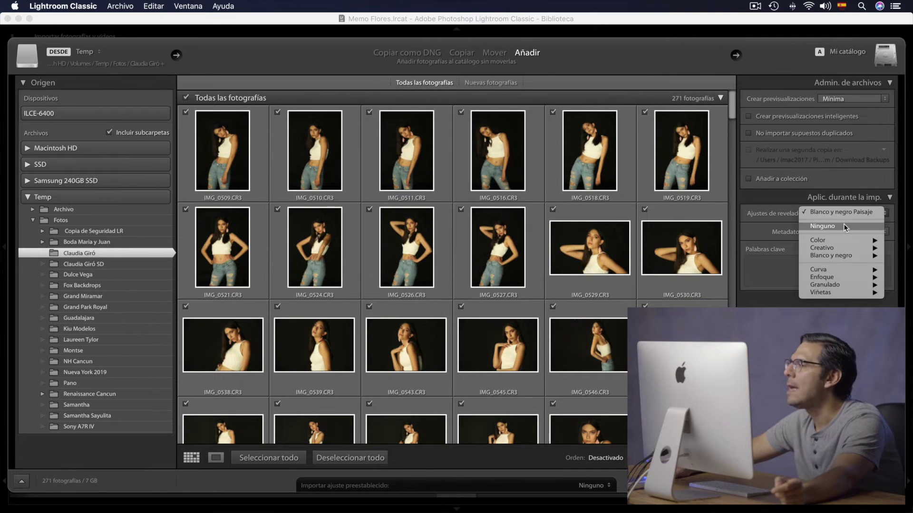
click(844, 225)
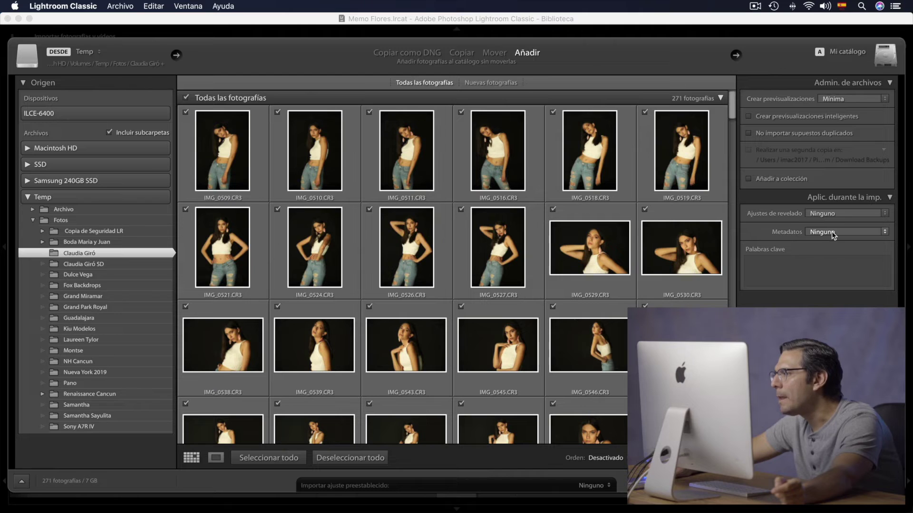
click(831, 232)
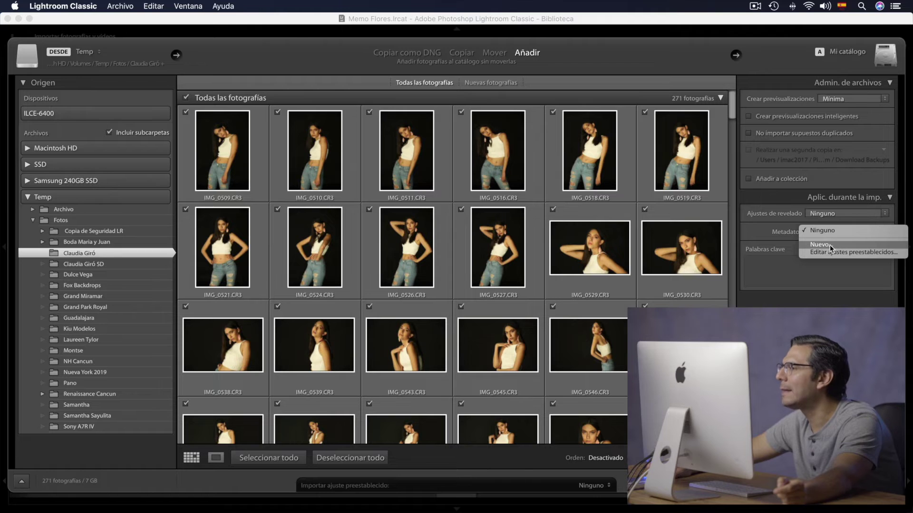
click(763, 270)
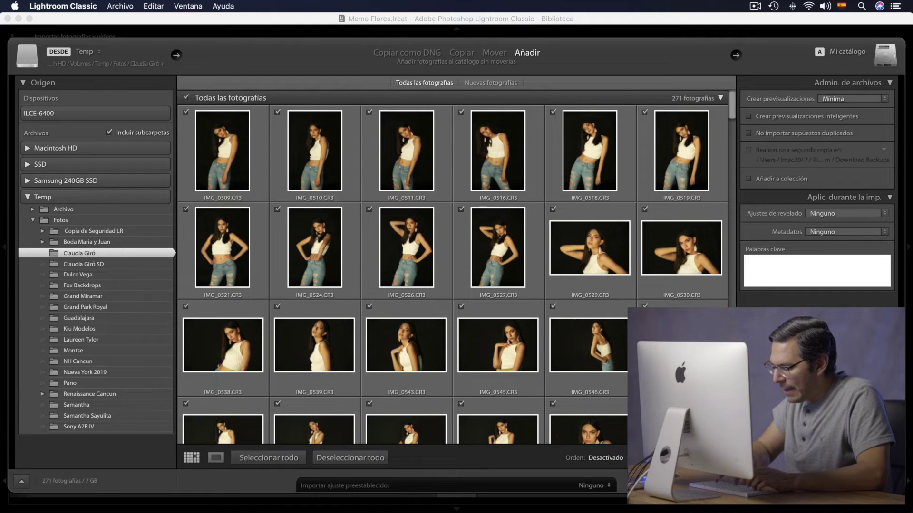
text(Modelo)
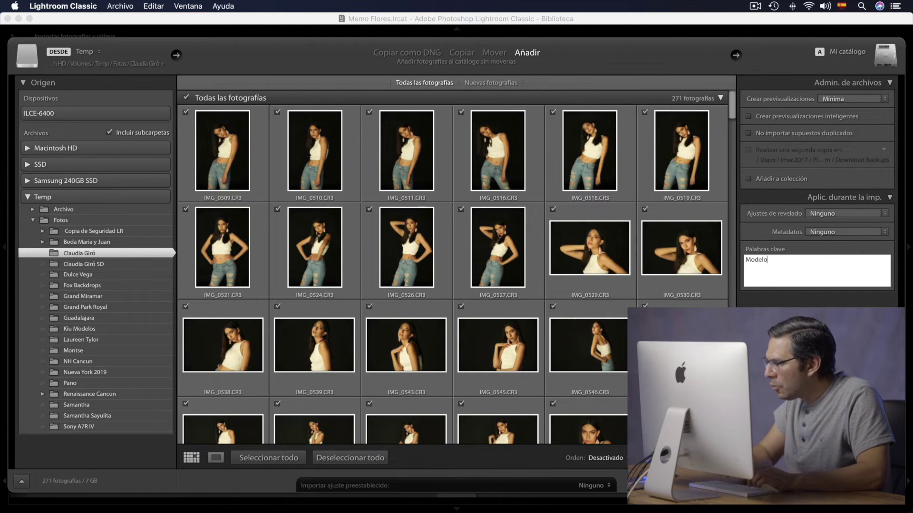
text(, Retrato, Sesión, Estudio)
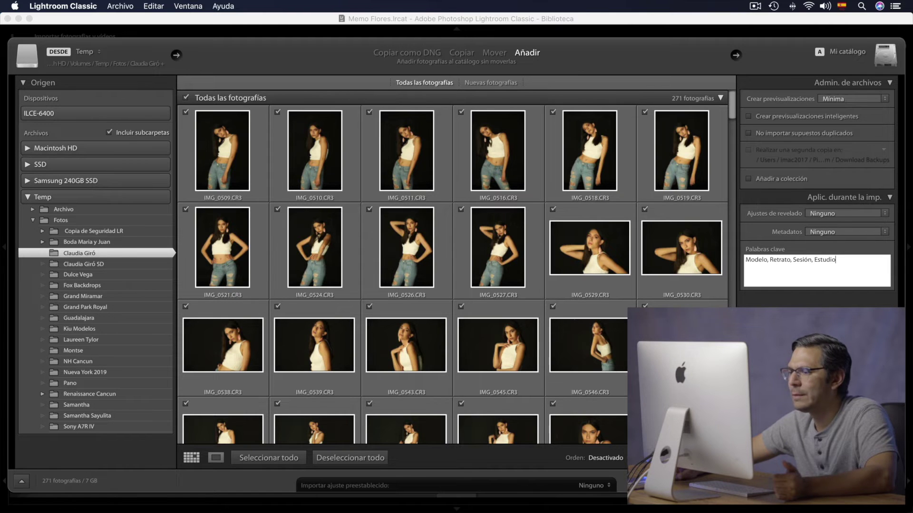
click(869, 484)
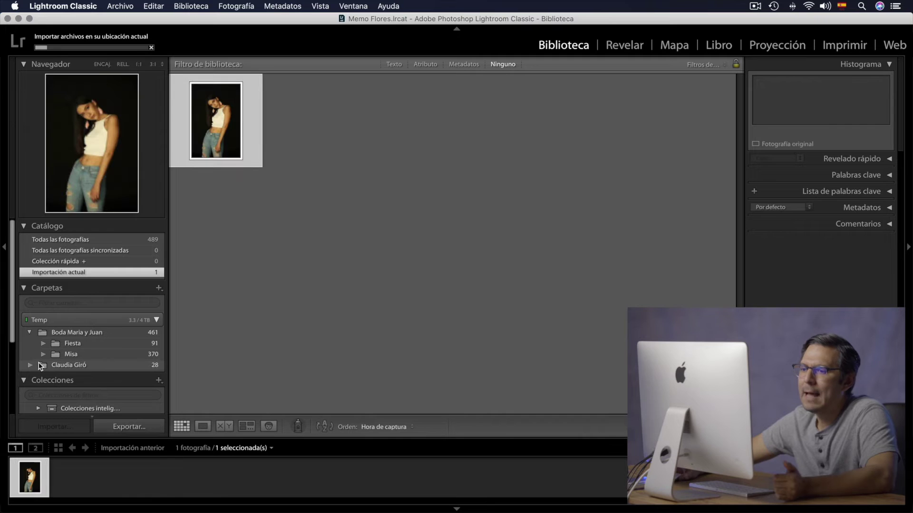
click(43, 366)
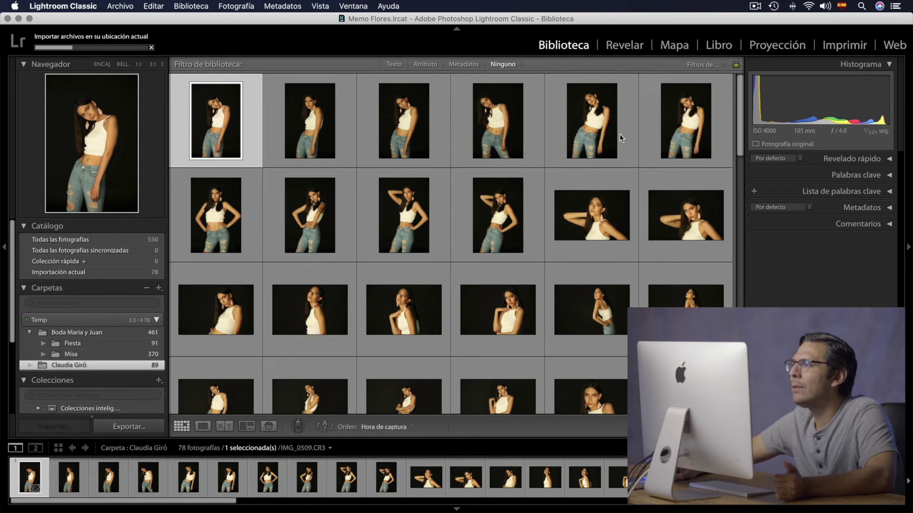
scroll(640, 175, down, 3)
scroll(641, 175, down, 2)
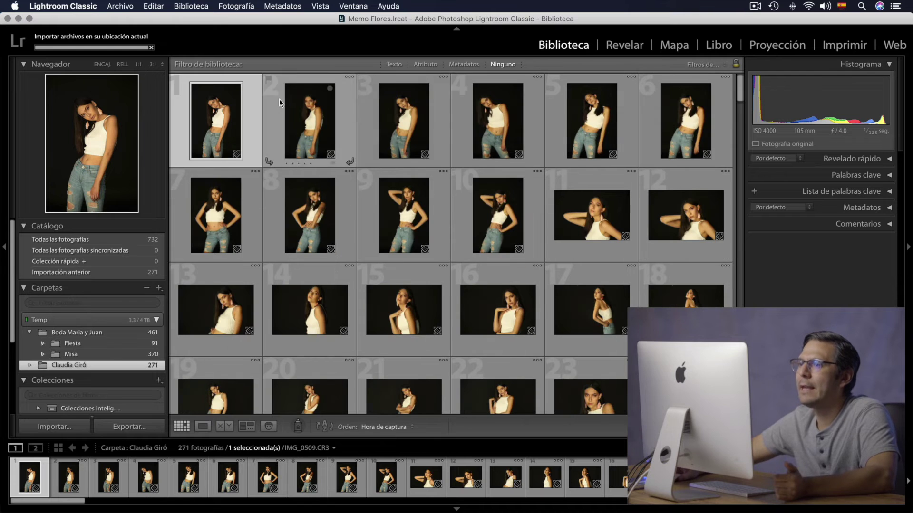
double_click(208, 119)
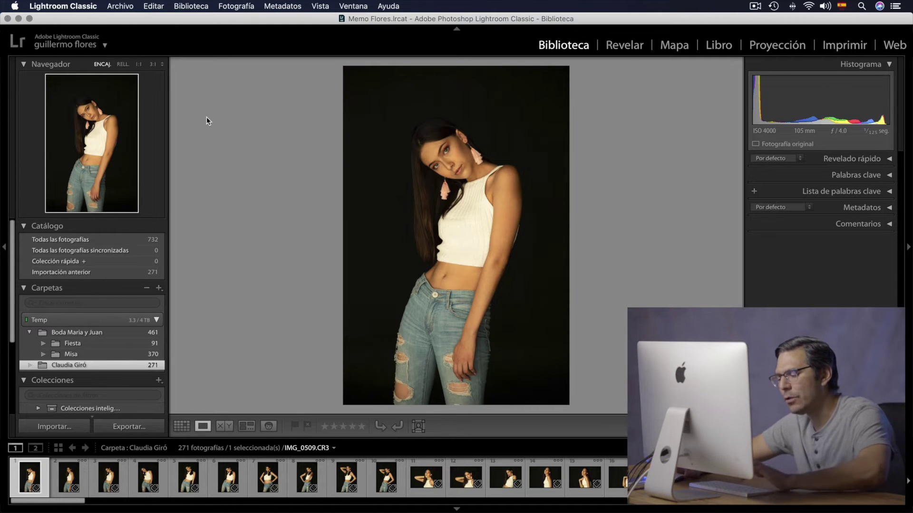
click(182, 427)
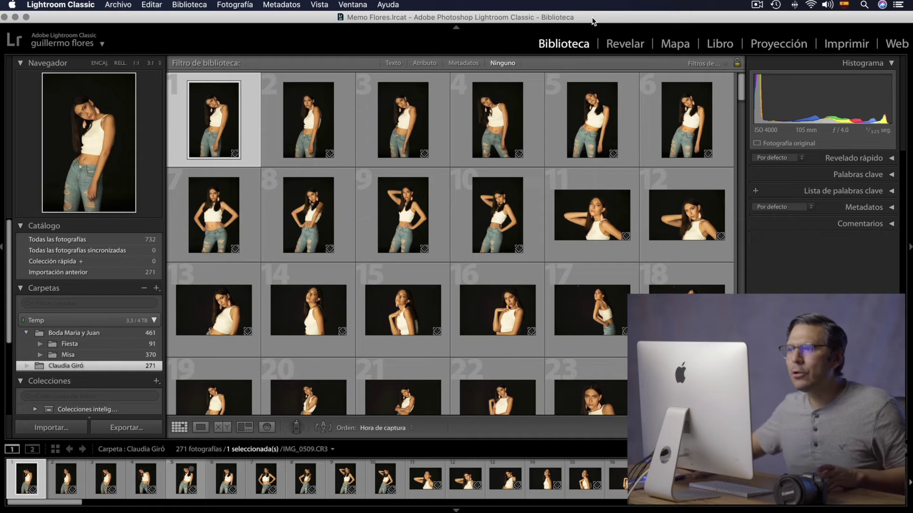
- Quit Lightroom Classic, minimize the Remote window, and close the Notes window
click(70, 5)
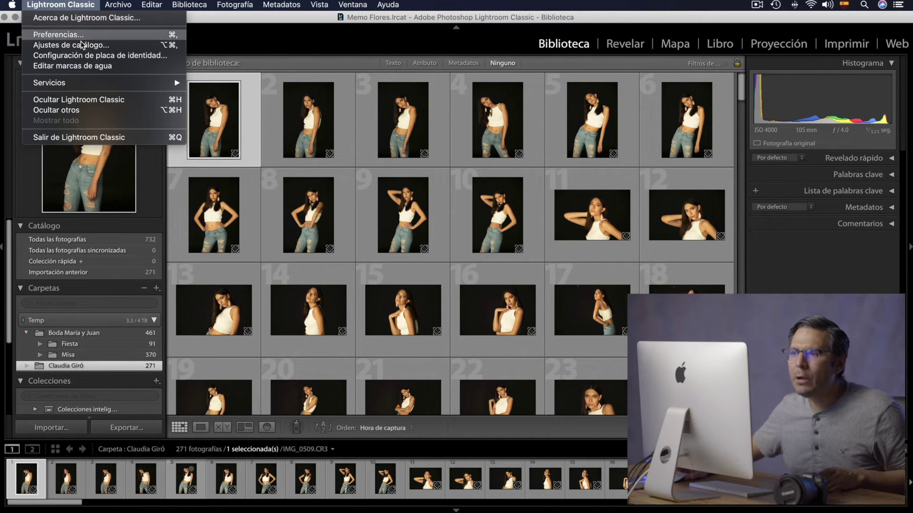
click(127, 137)
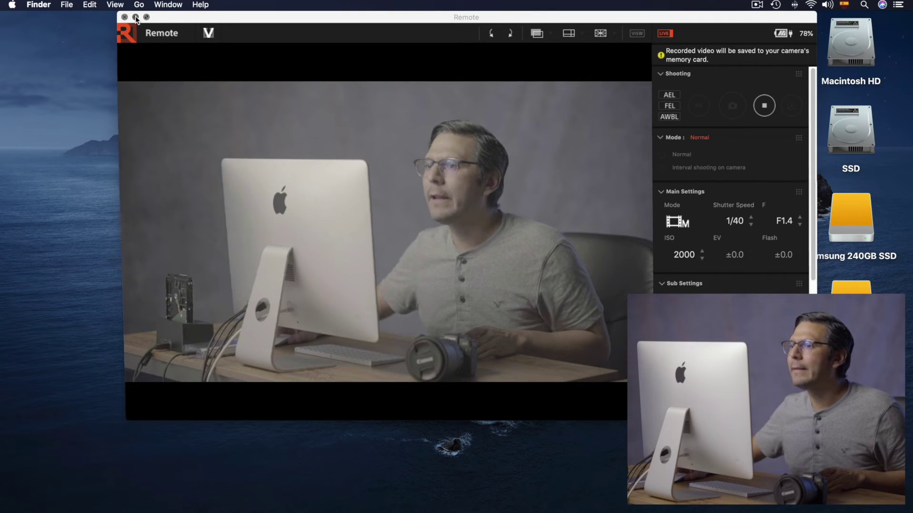
click(135, 17)
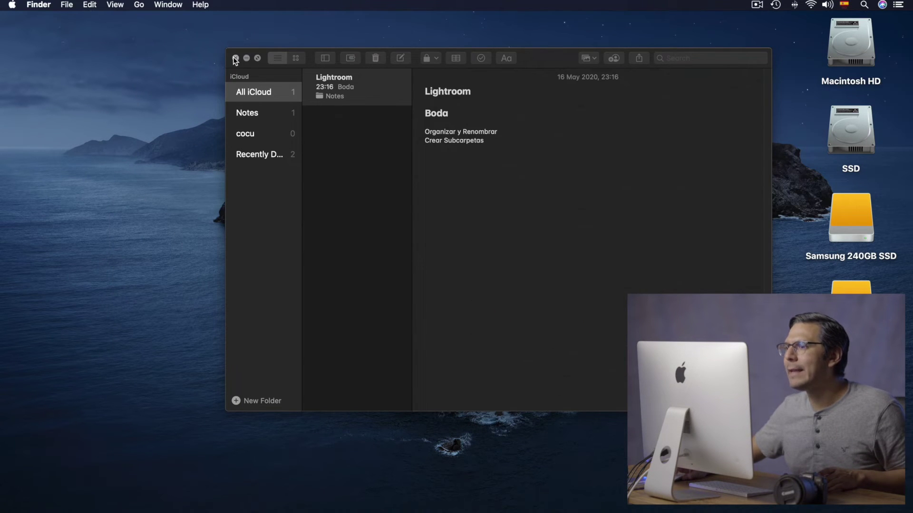
click(235, 59)
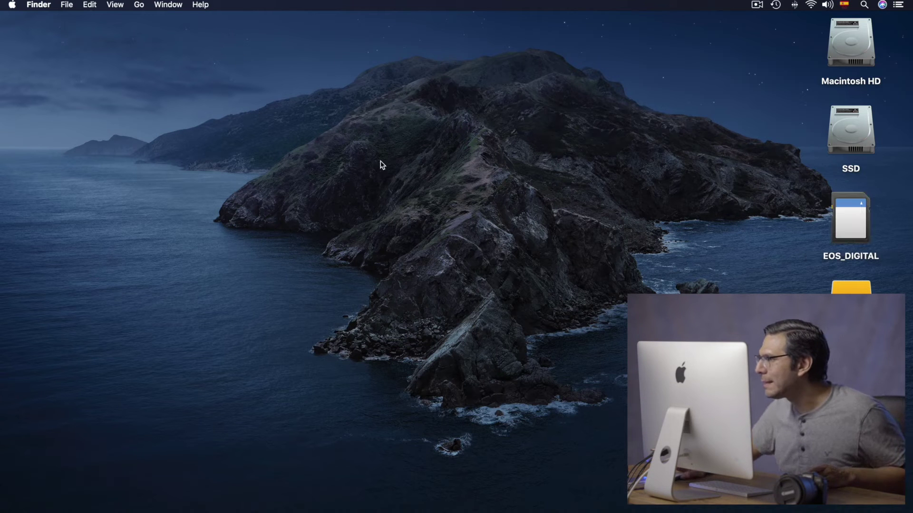
- Copy the 100CANON folder from EOS_DIGITAL's DCIM onto the desktop, then close the card window
double_click(837, 223)
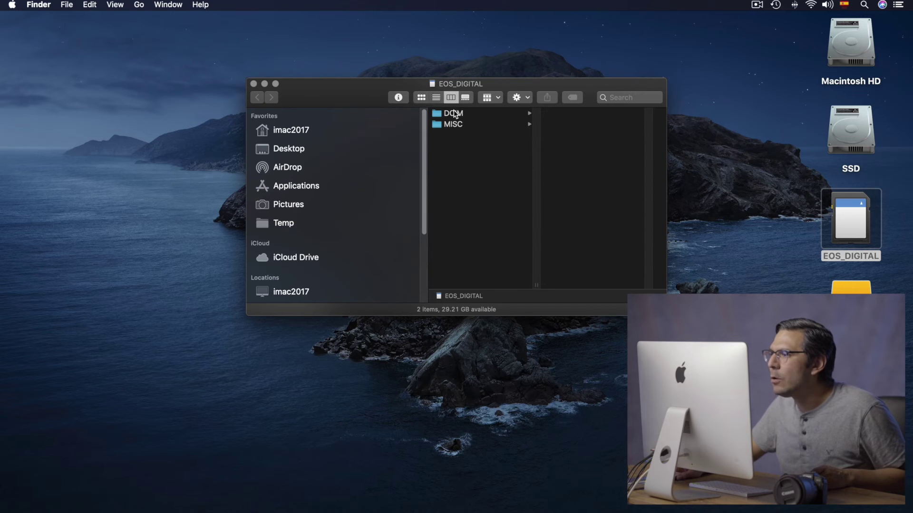
click(455, 114)
drag(604, 94, 451, 72)
click(442, 92)
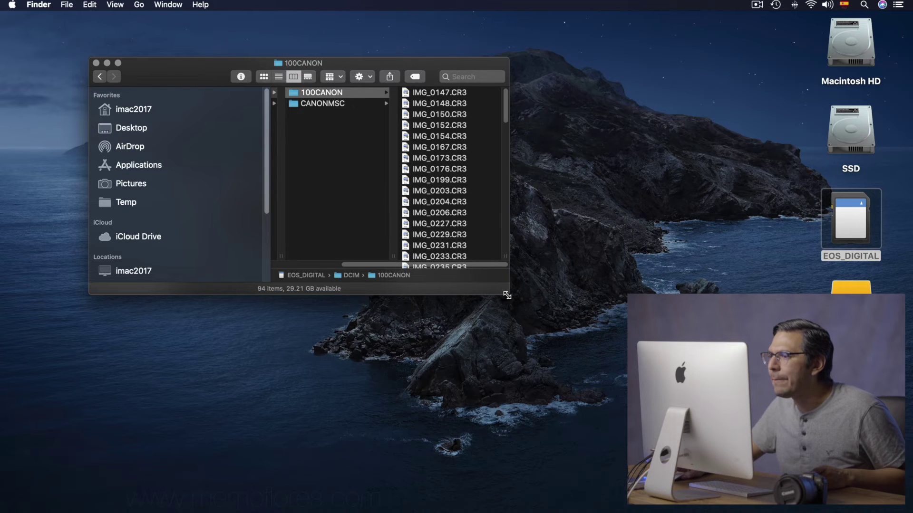
drag(507, 296, 573, 393)
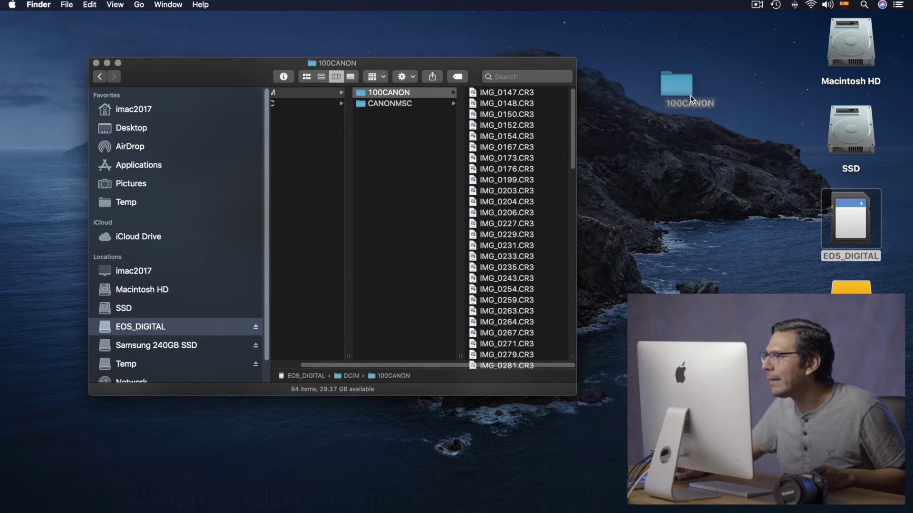
drag(386, 93, 690, 95)
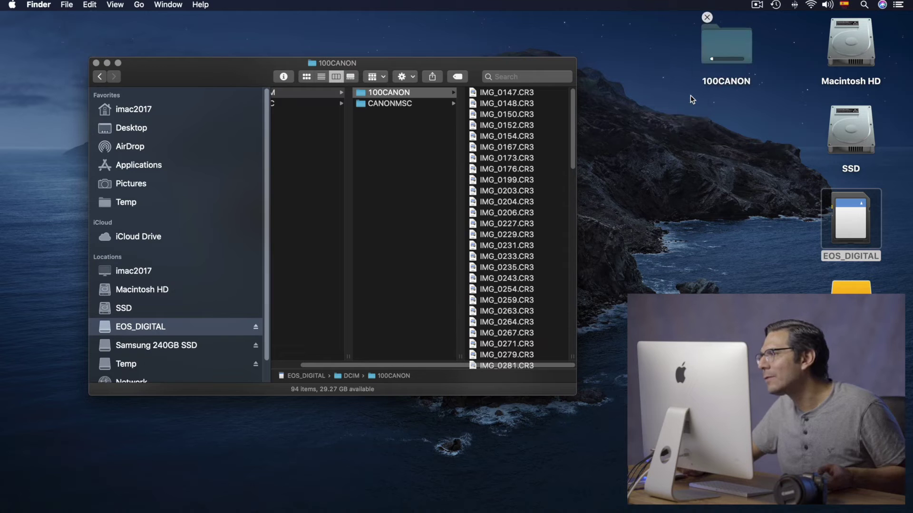
click(96, 63)
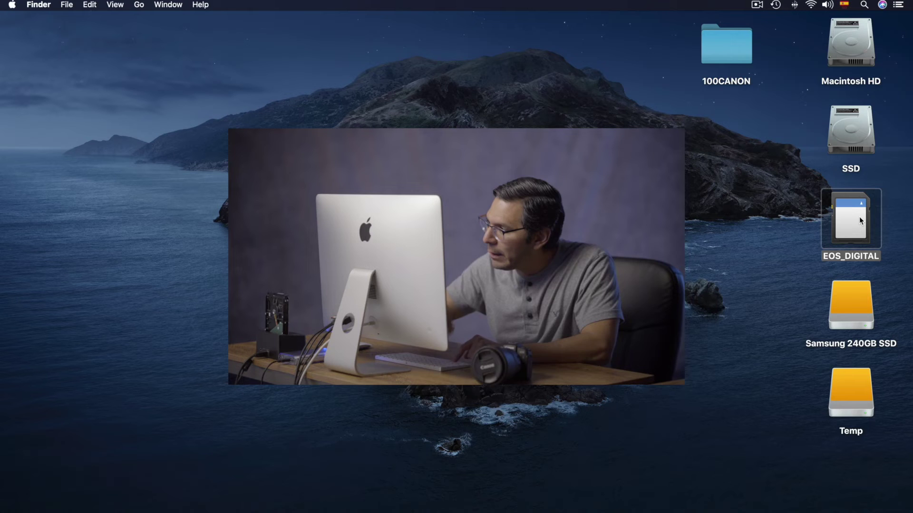
- Eject EOS_DIGITAL, rename the desktop 100CANON folder to Claudia, and open Temp's Fotos folder
key(super+e)
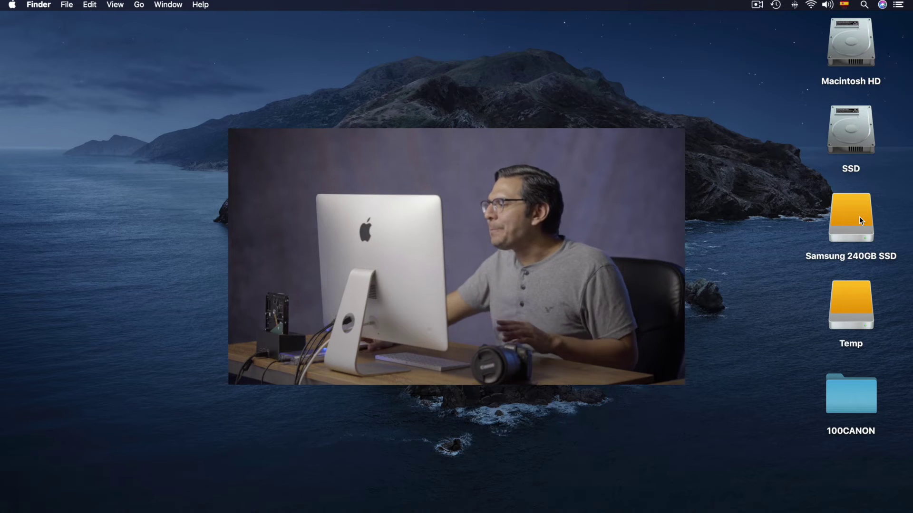
click(854, 433)
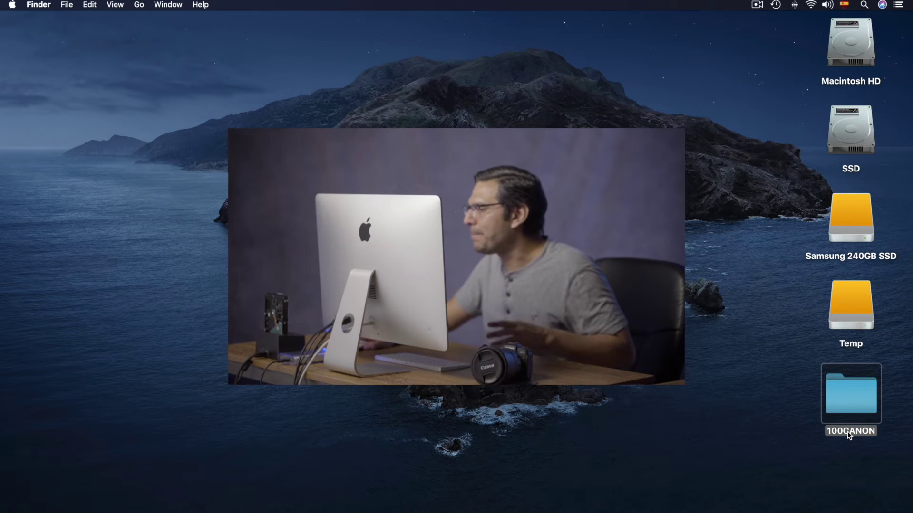
click(849, 433)
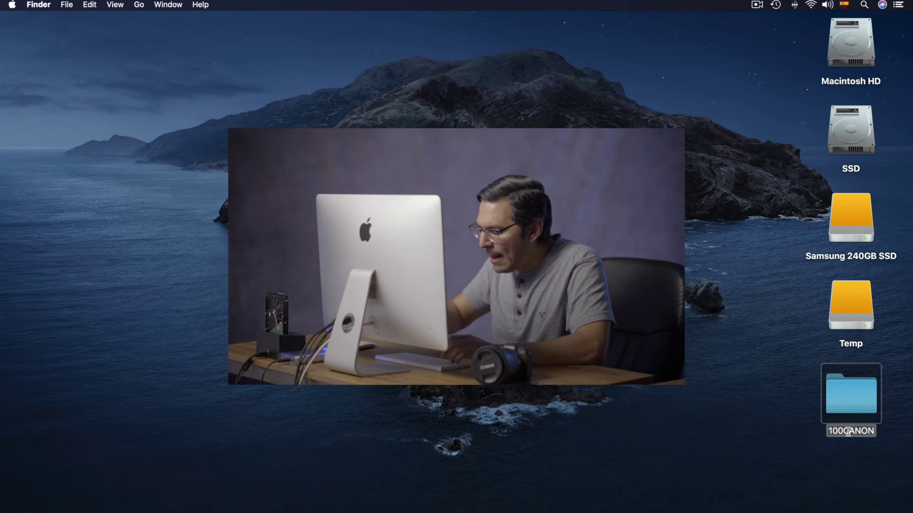
text(Cl)
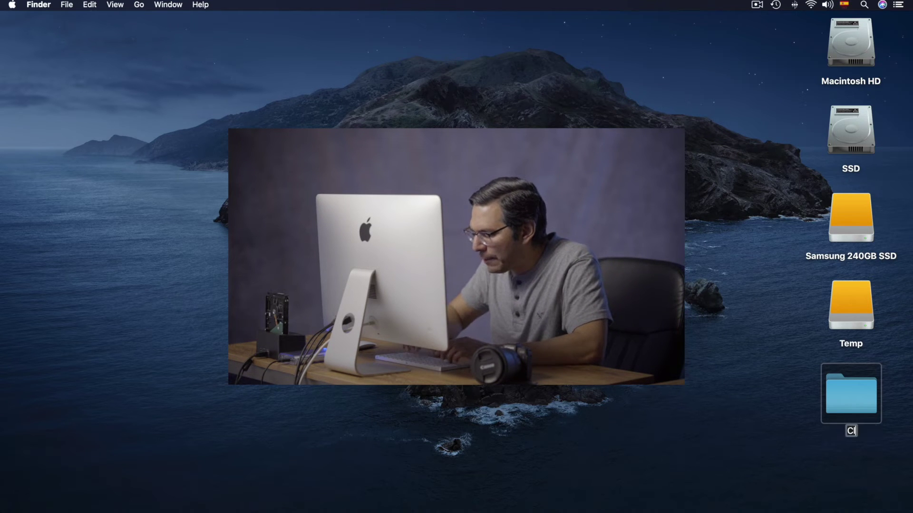
text(audia)
key(Return)
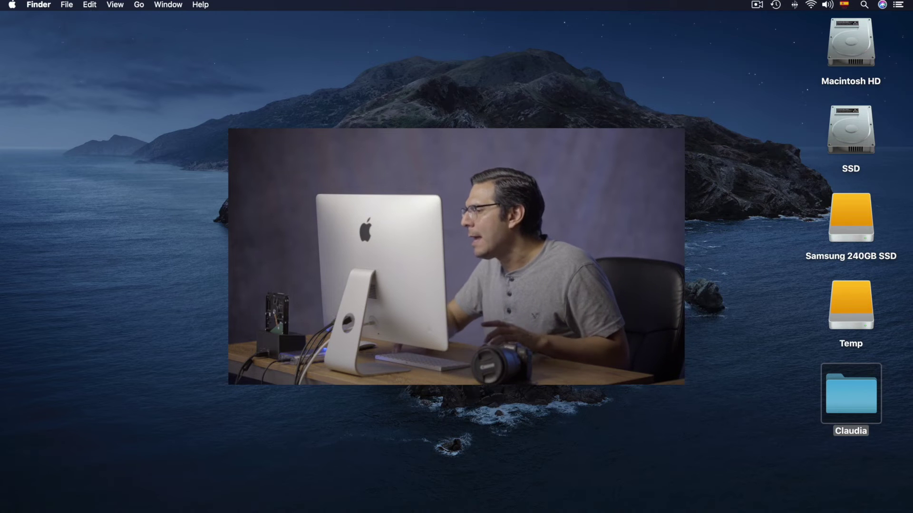
double_click(841, 325)
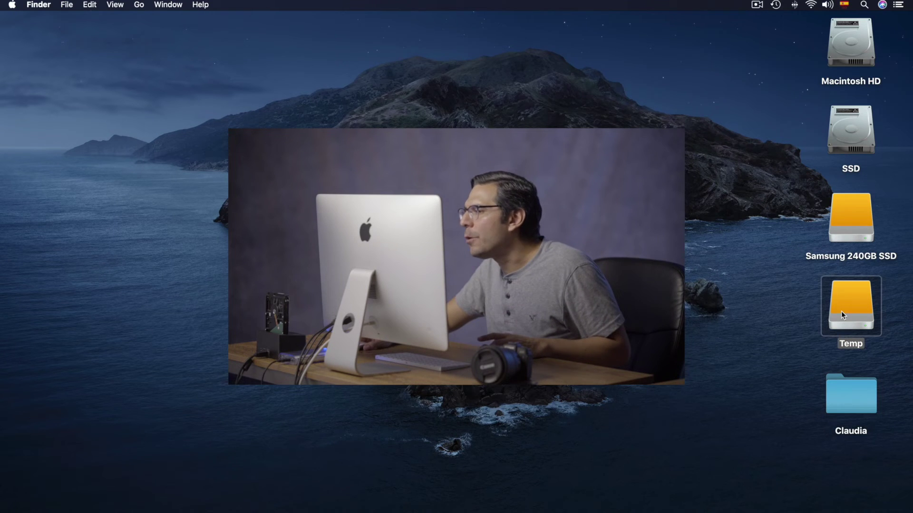
click(338, 58)
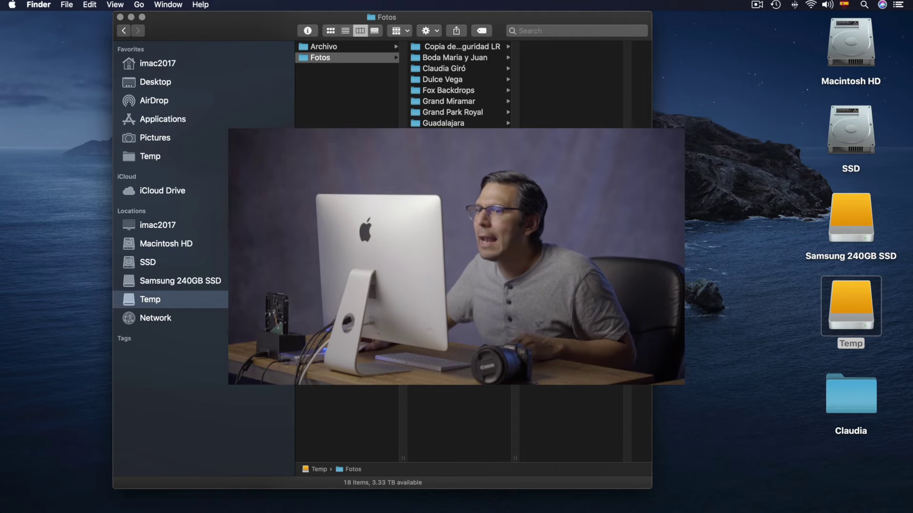
- Close the Temp drive window, select the Claudia folder and relaunch Lightroom Classic
click(120, 17)
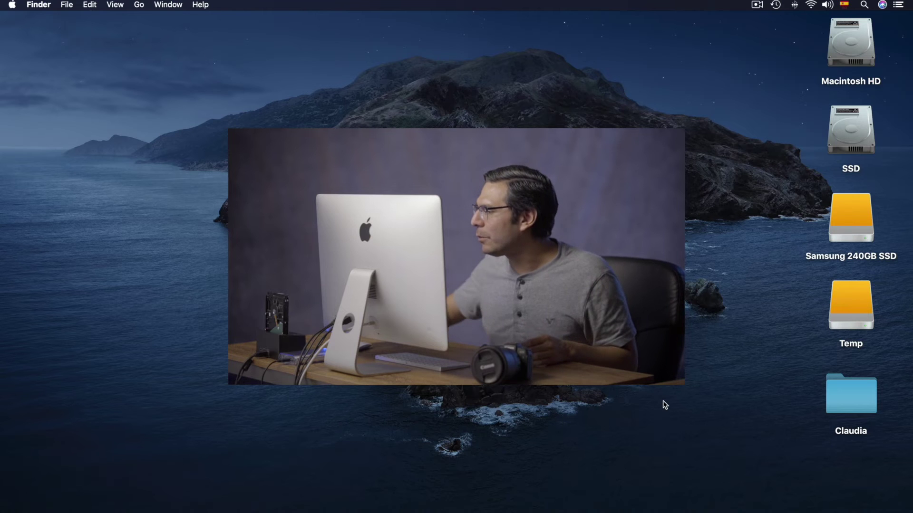
click(848, 395)
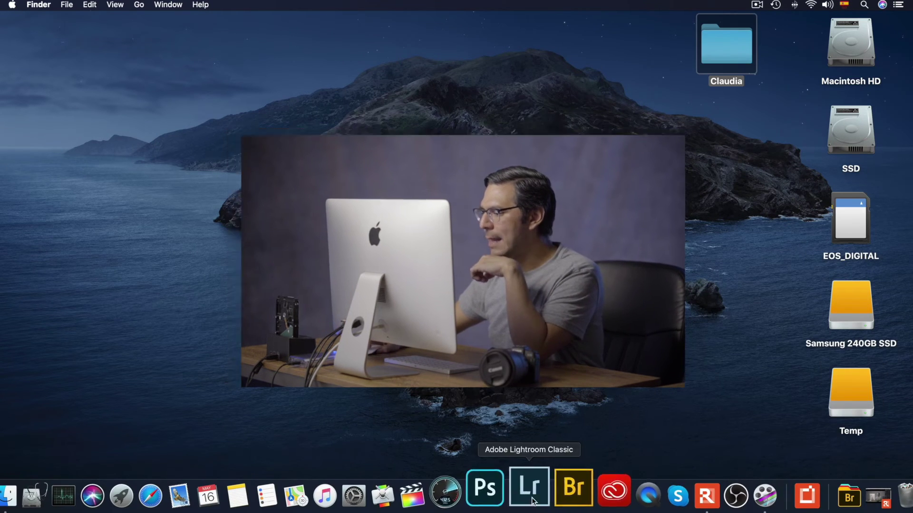
click(531, 497)
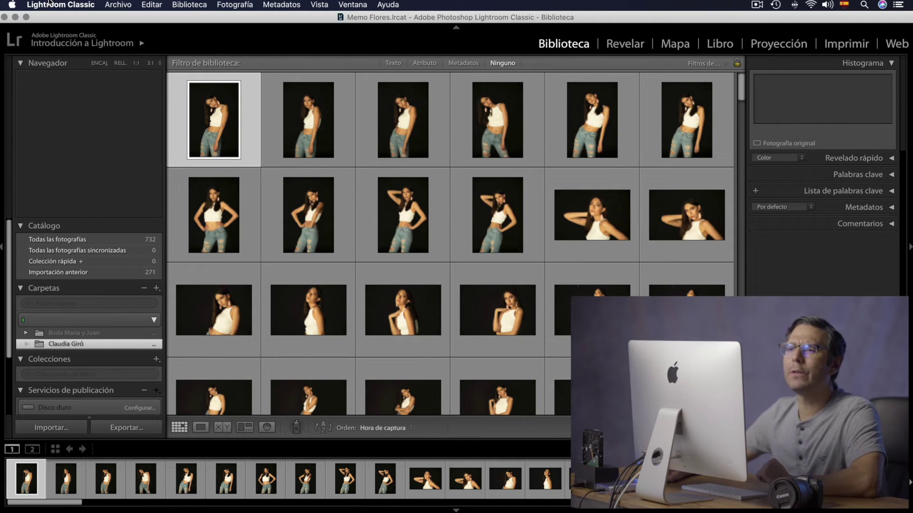
click(50, 5)
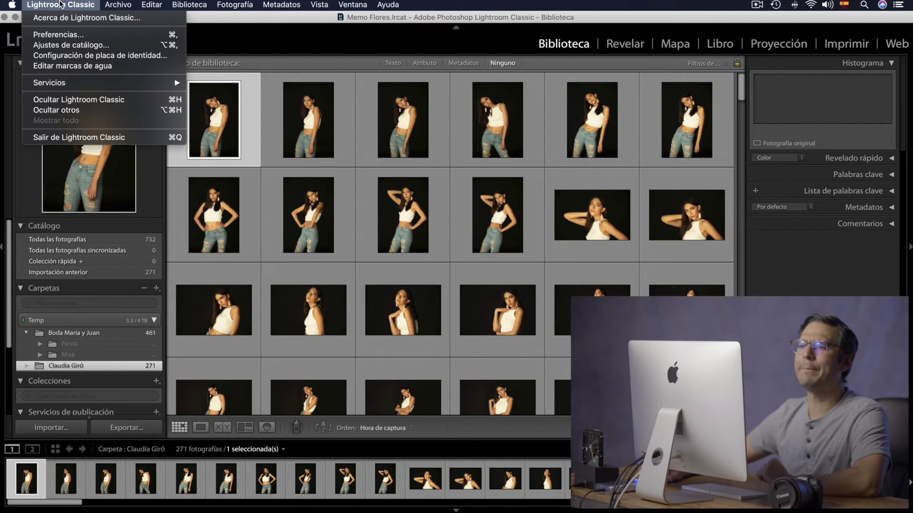
click(59, 34)
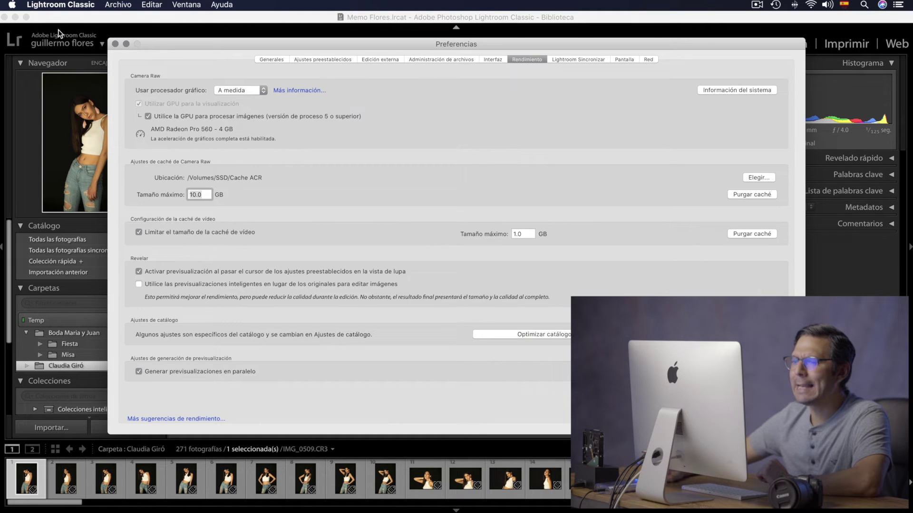
click(267, 59)
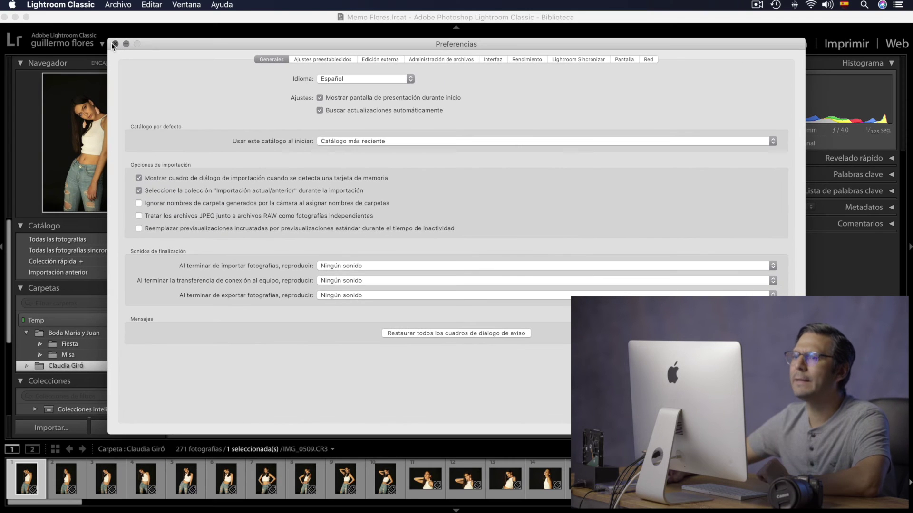
click(108, 42)
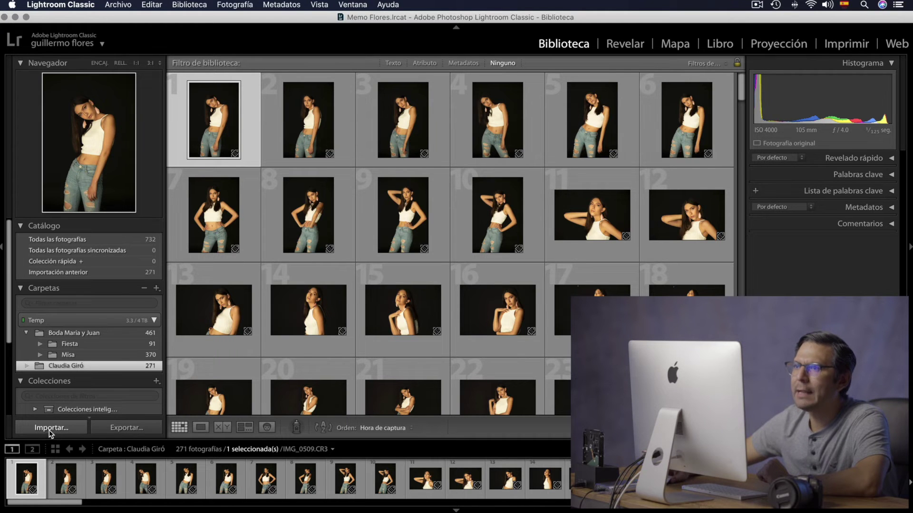
click(118, 4)
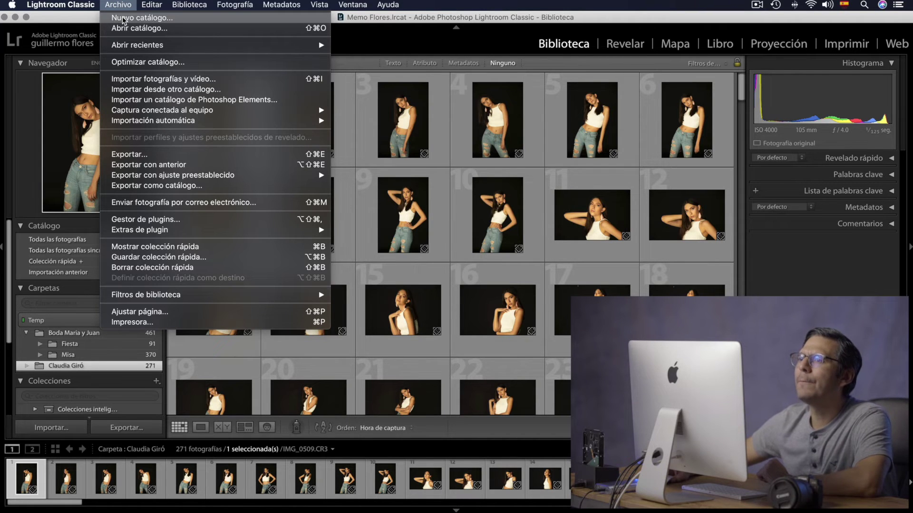
- Open the Import dialog via Archivo > Importar fotografías y vídeo
click(176, 81)
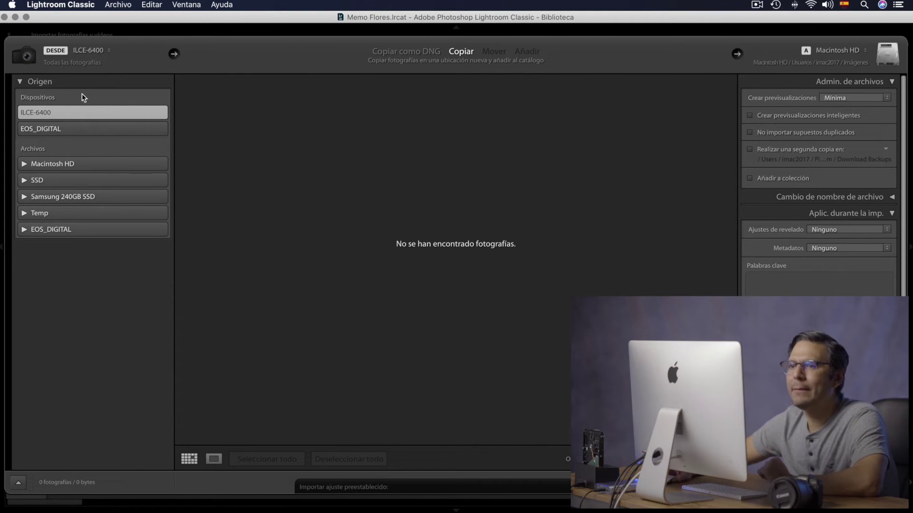
- Source the import from EOS_DIGITAL's 94 photos, trying Copiar como DNG before settling on Copiar
click(34, 132)
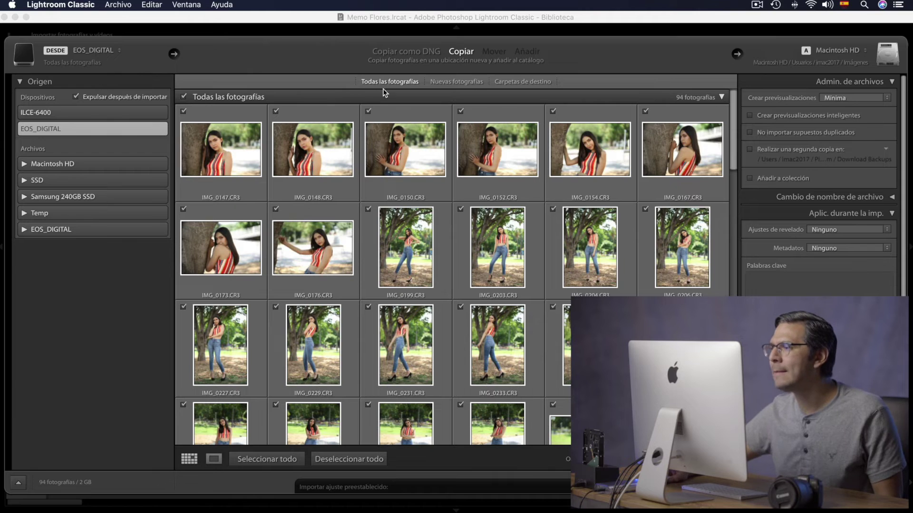
click(413, 53)
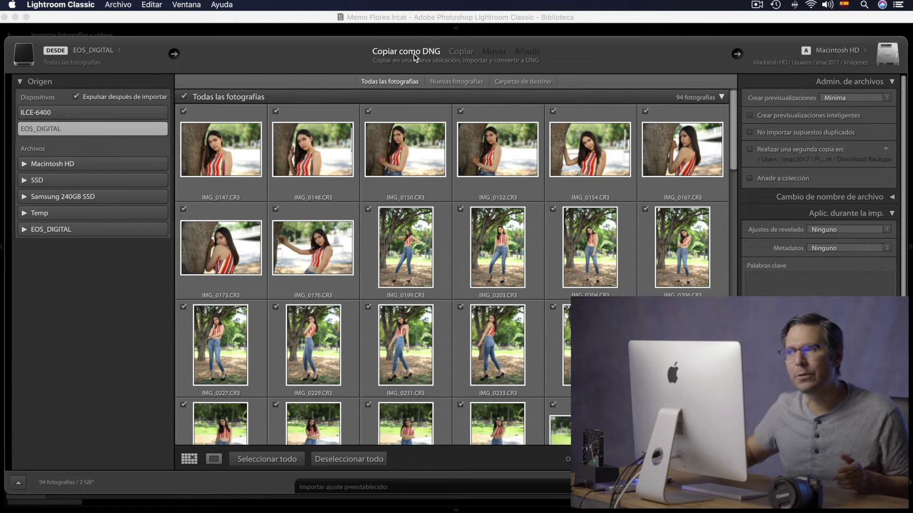
click(468, 58)
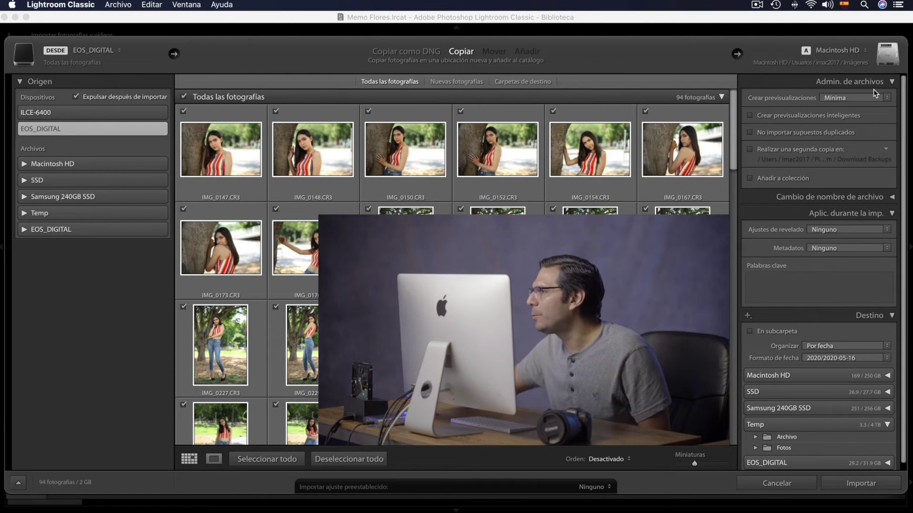
- Keep Mínima previews and collapse the Admin. de archivos, Cambio de nombre and Aplic. durante la imp. panels
click(828, 98)
click(831, 97)
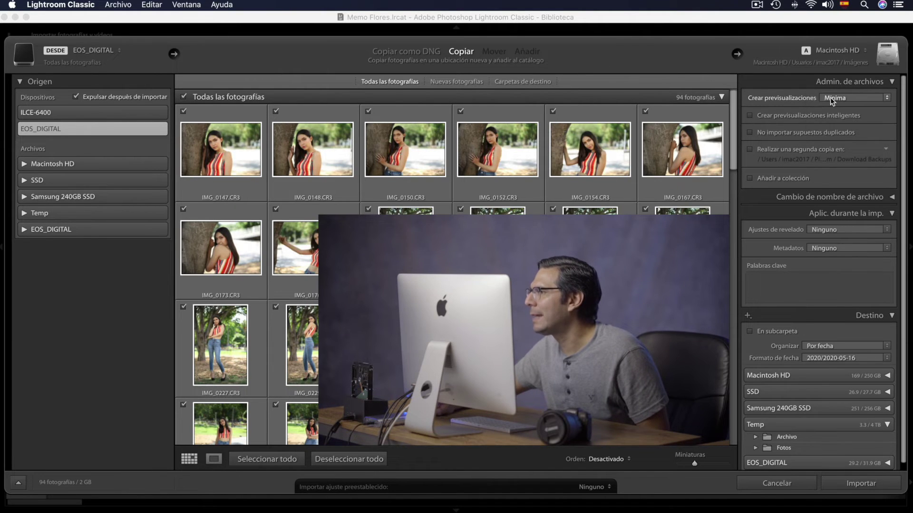
click(892, 83)
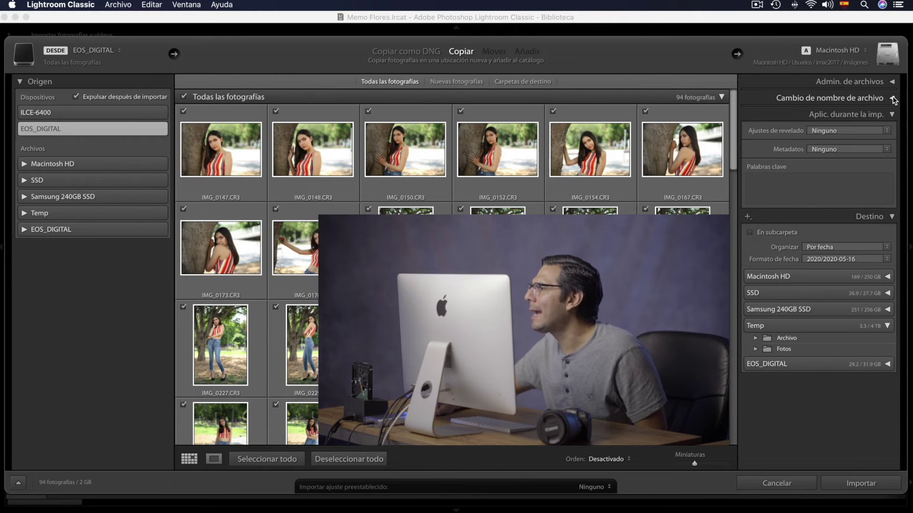
click(893, 98)
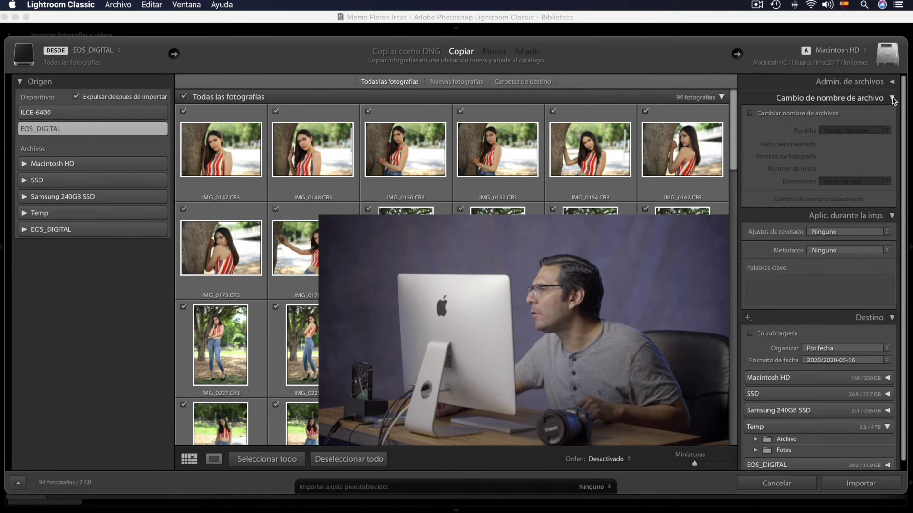
click(892, 99)
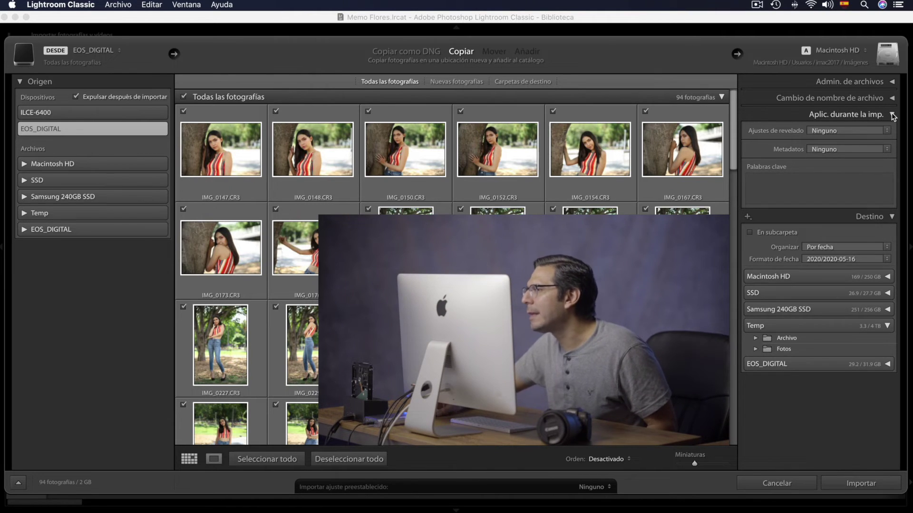
click(893, 115)
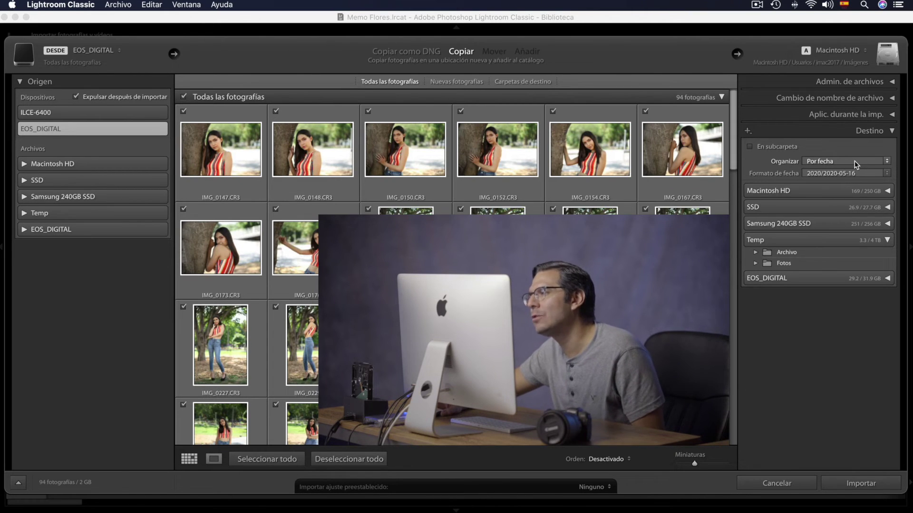
- Set Organizar to En una carpeta, make Temp > Fotos the destination, and enable En subcarpeta
click(854, 161)
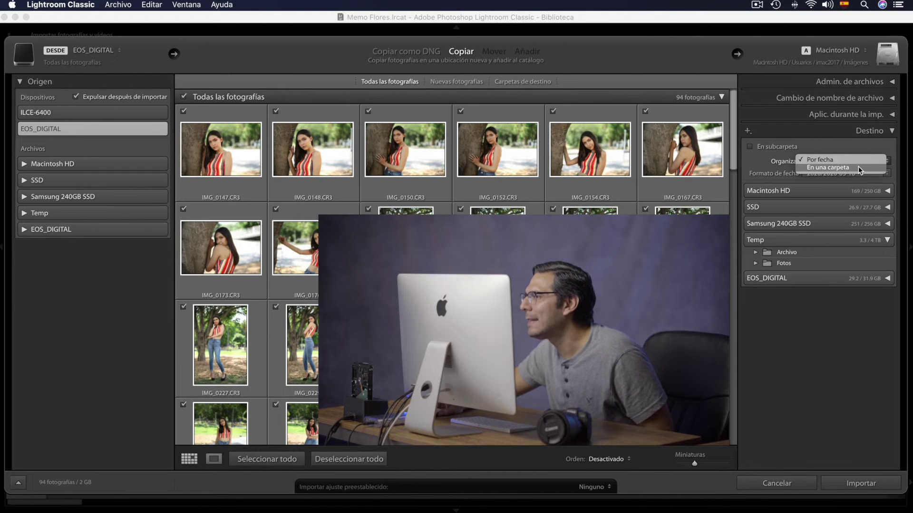
click(858, 168)
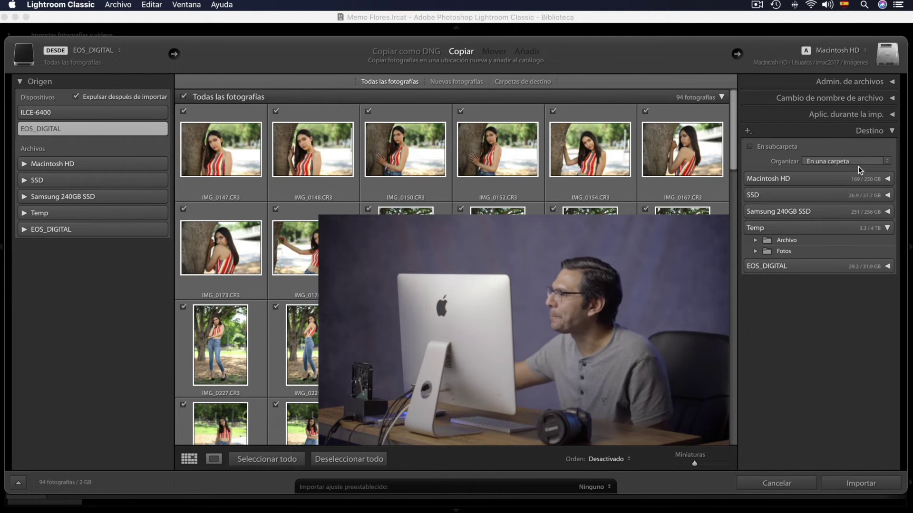
click(757, 251)
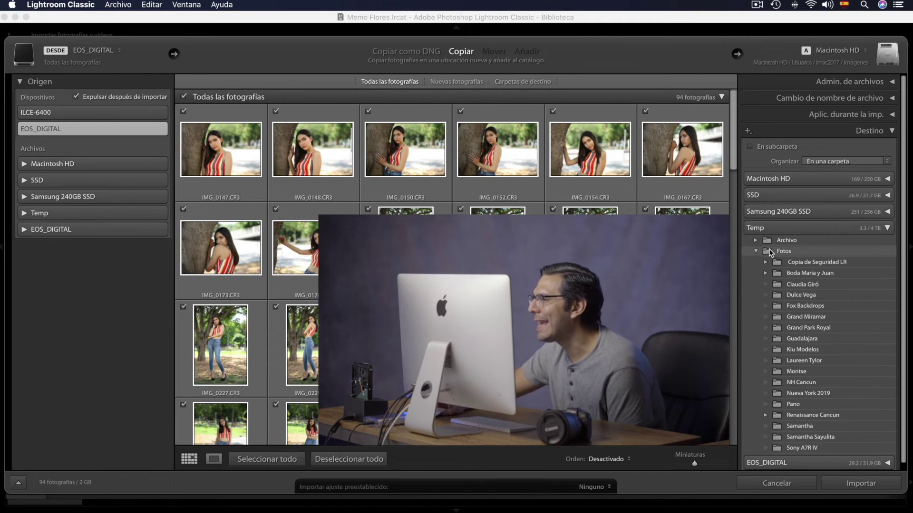
click(770, 252)
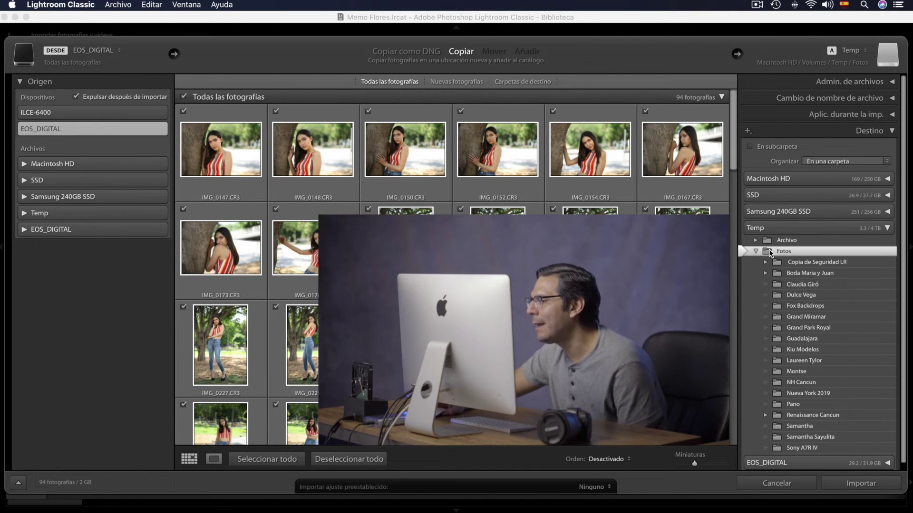
scroll(770, 254, down, 1)
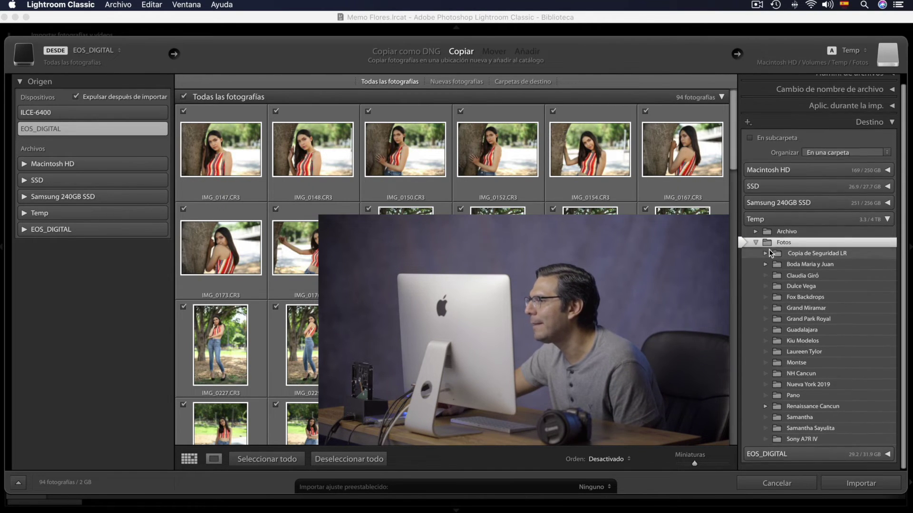
scroll(772, 245, down, 2)
scroll(775, 234, up, 1)
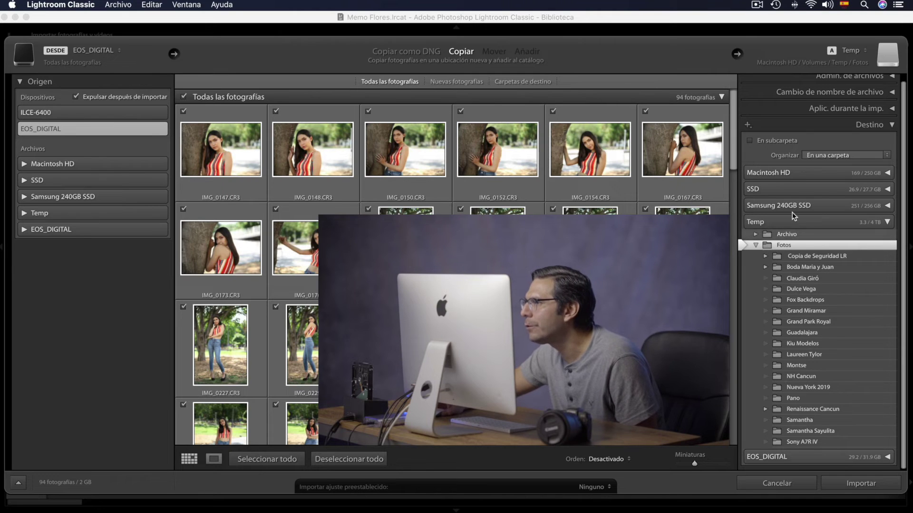
click(750, 141)
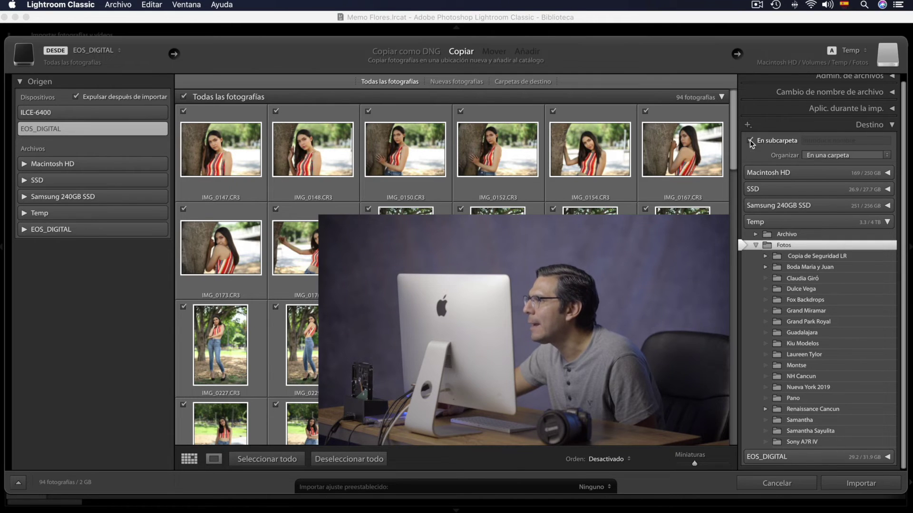
click(811, 141)
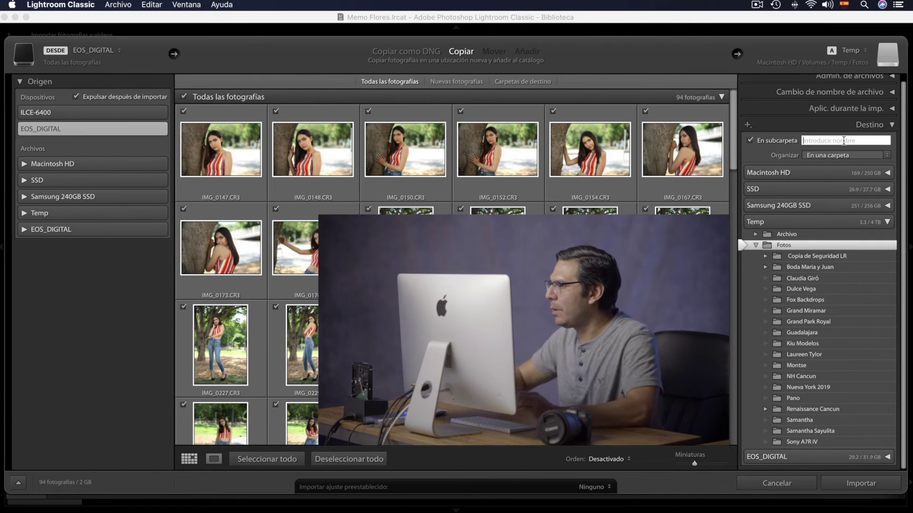
text(Claudia)
key(Return)
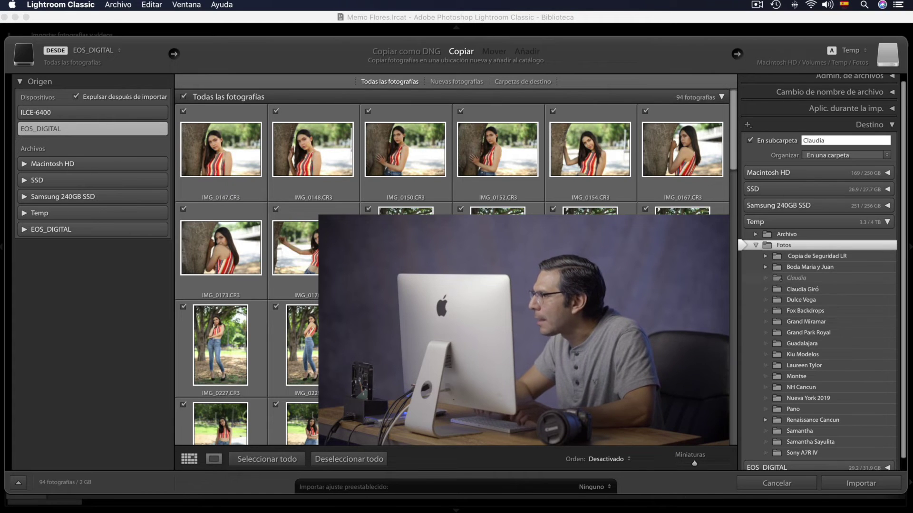
text( Gi)
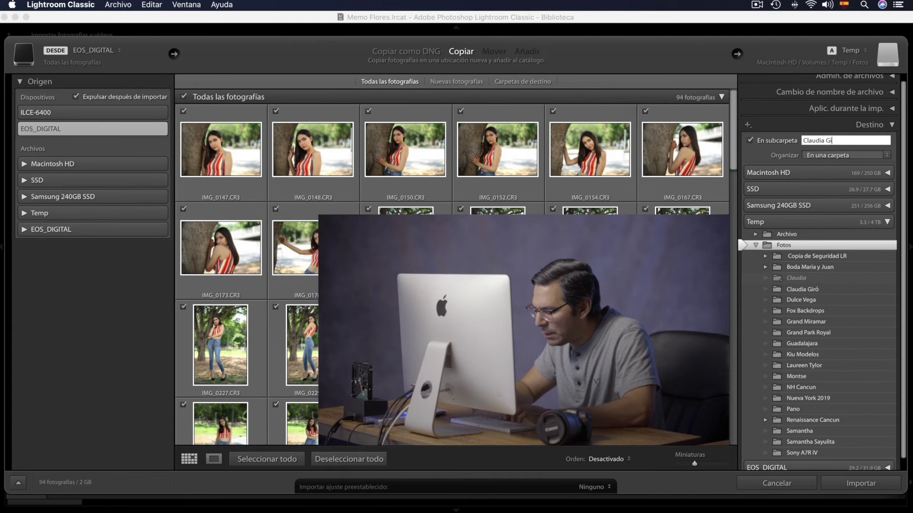
text(ró E)
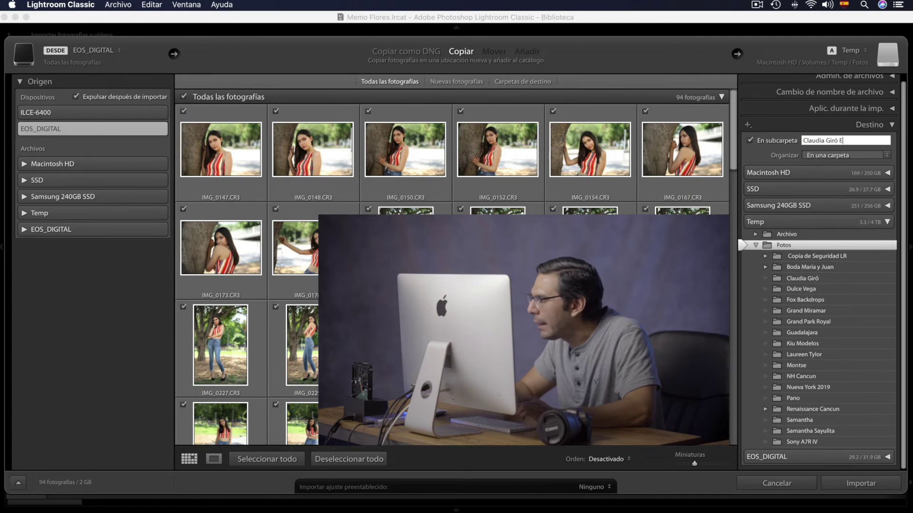
text(xtras)
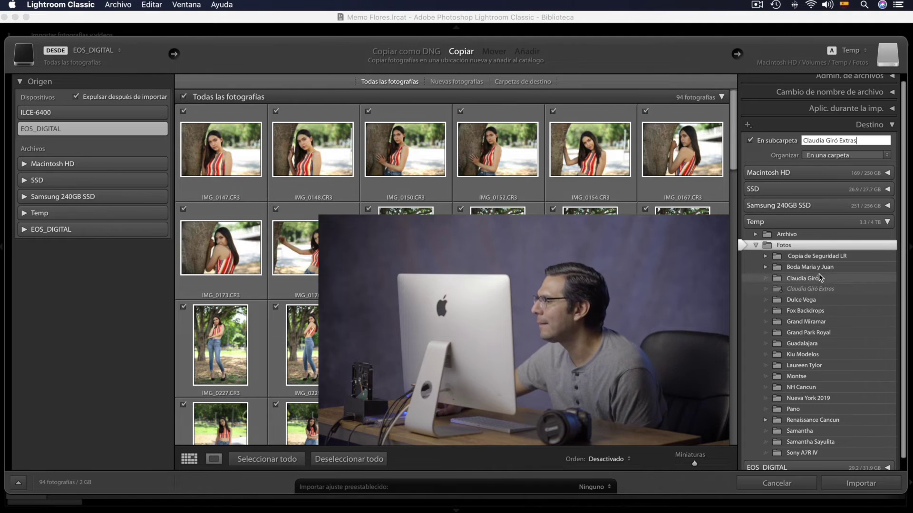
click(868, 485)
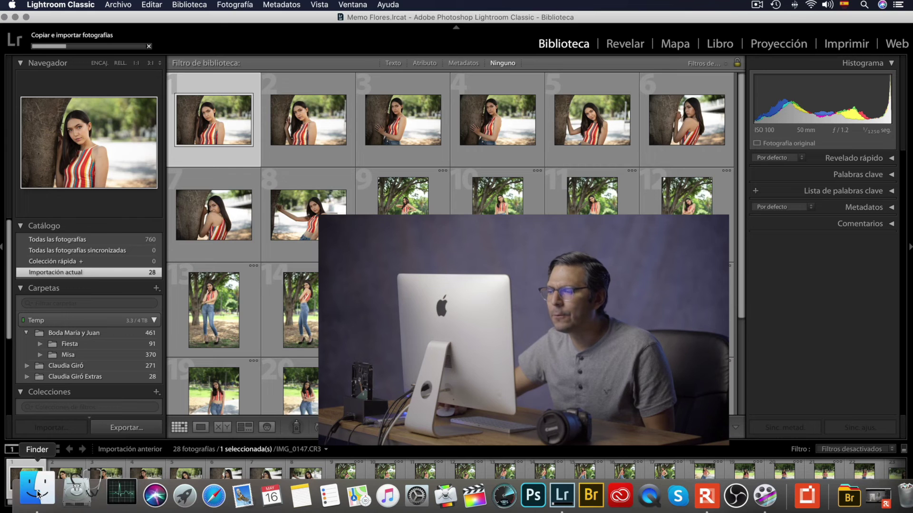
click(37, 493)
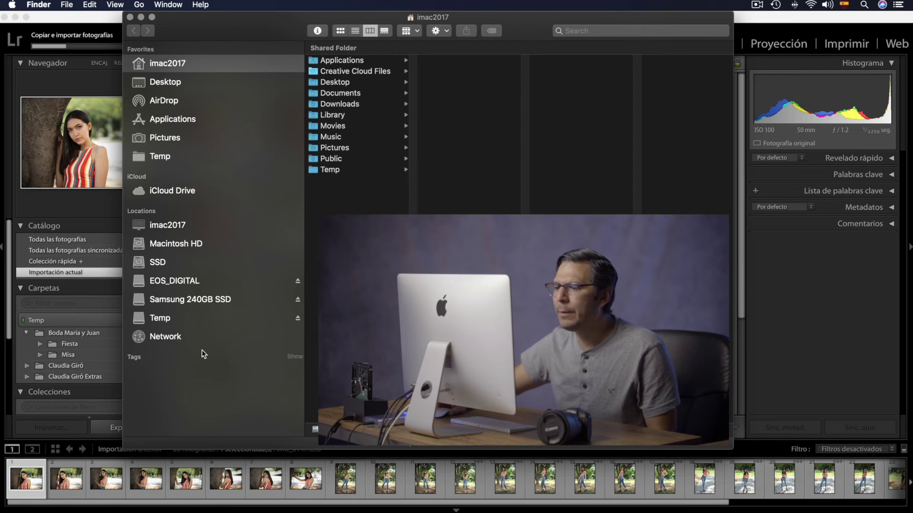
click(200, 321)
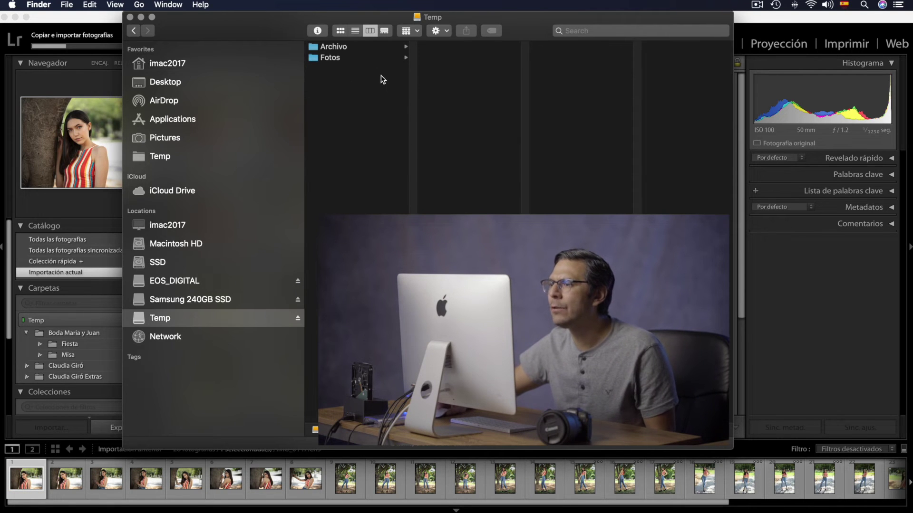
click(355, 58)
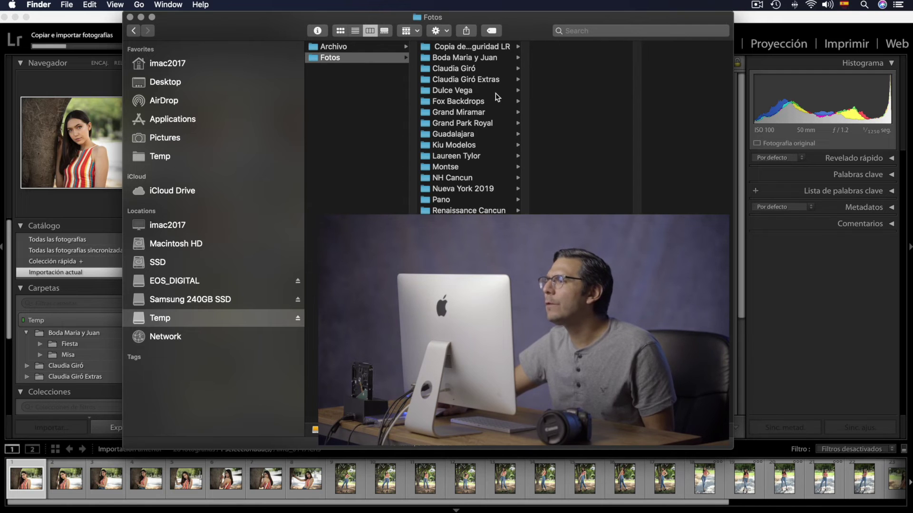
click(506, 79)
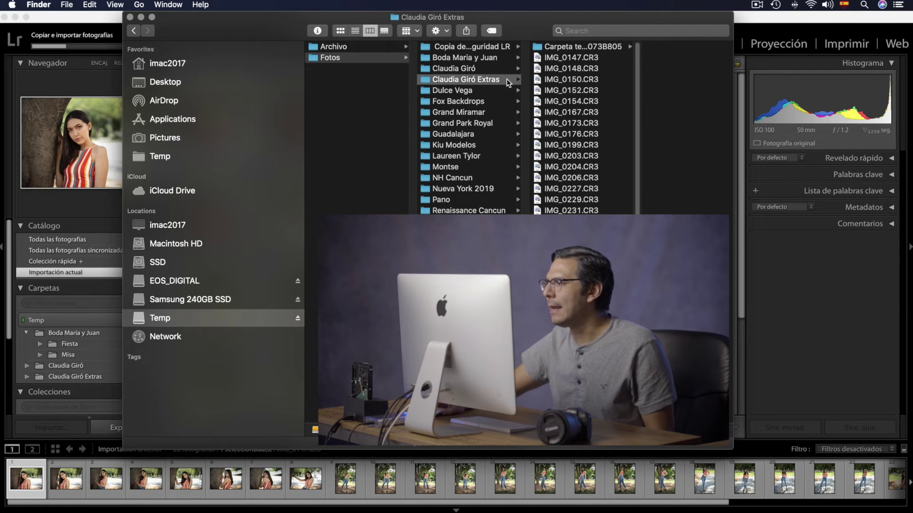
drag(605, 21, 511, 21)
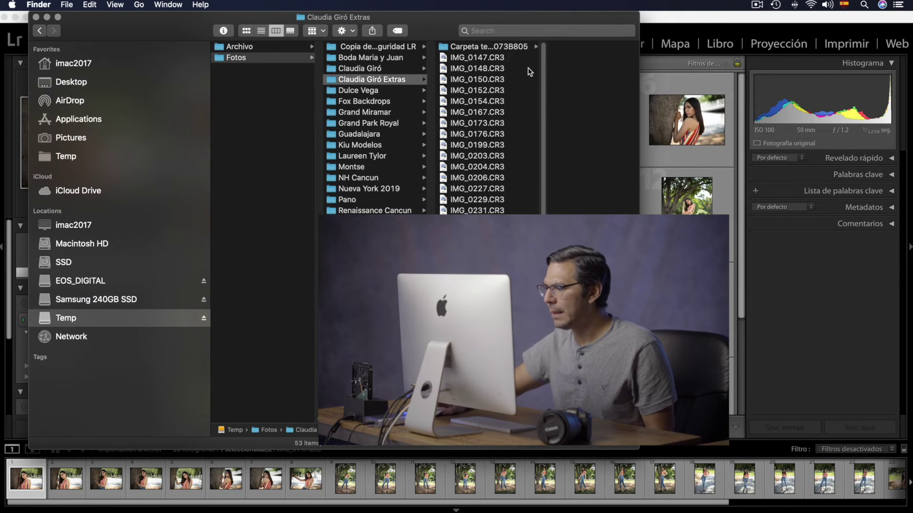
mouse_move(543, 433)
mouse_down()
mouse_move(625, 433)
mouse_move(778, 500)
mouse_up()
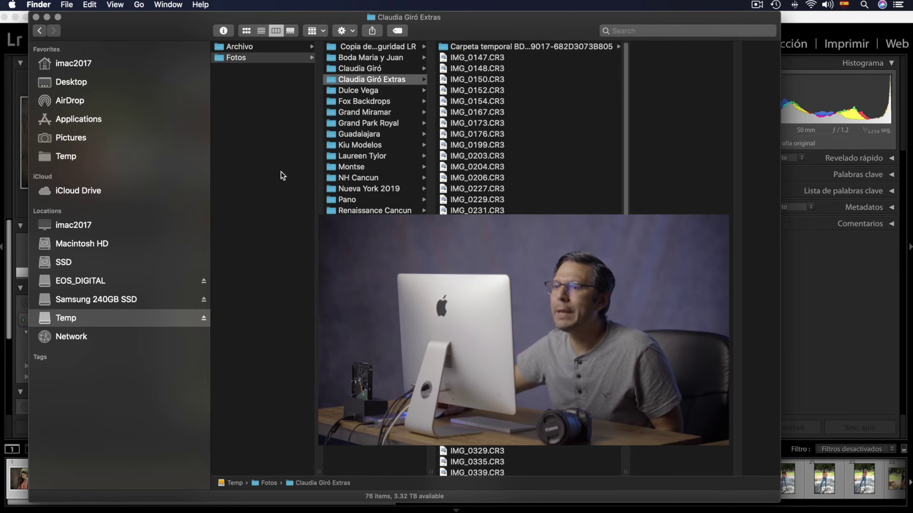
drag(98, 33, 116, 32)
click(54, 17)
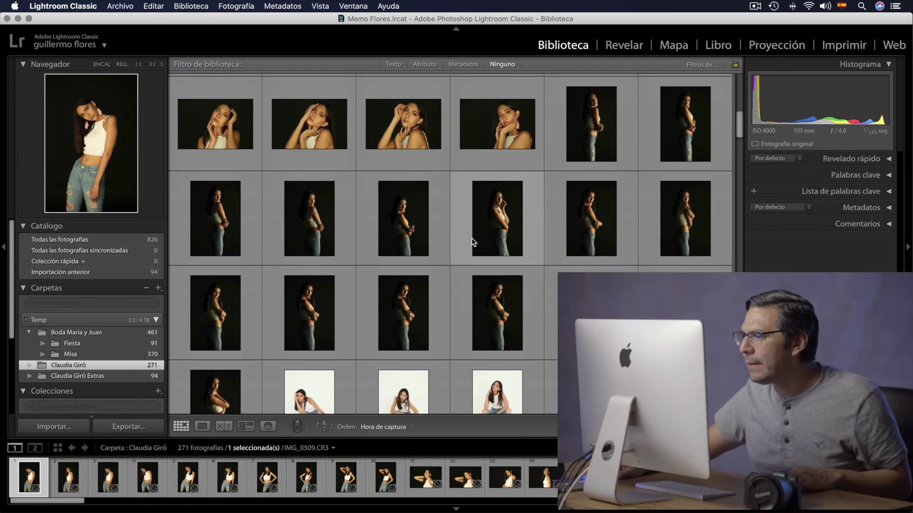
scroll(472, 241, down, 5)
scroll(472, 242, down, 5)
scroll(472, 242, down, 3)
scroll(472, 241, down, 1)
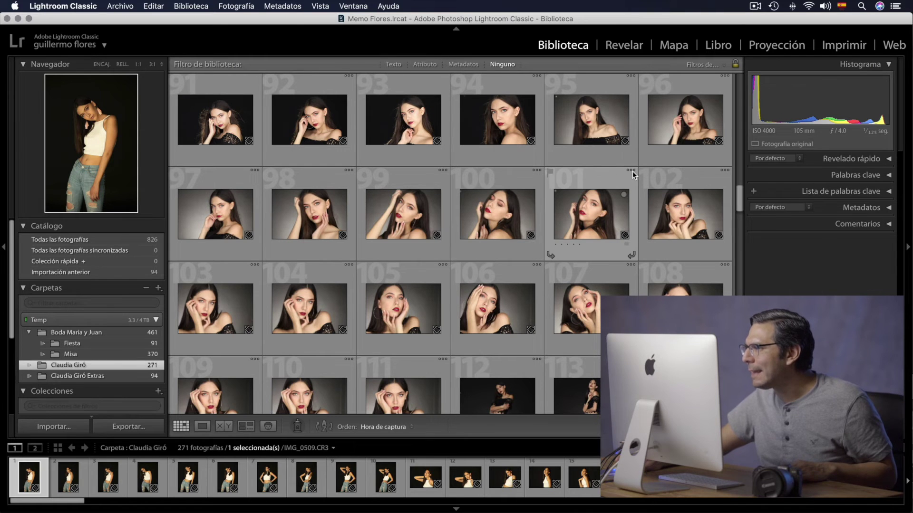
double_click(504, 209)
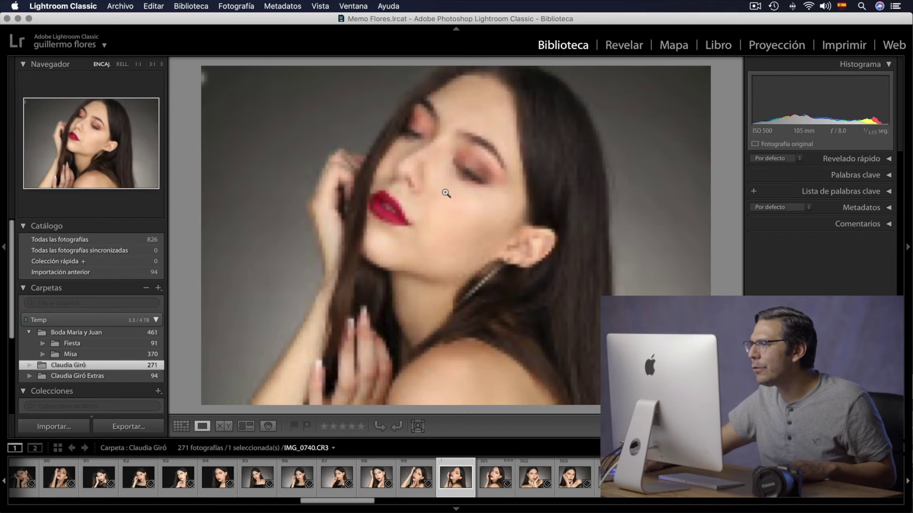
key(Right)
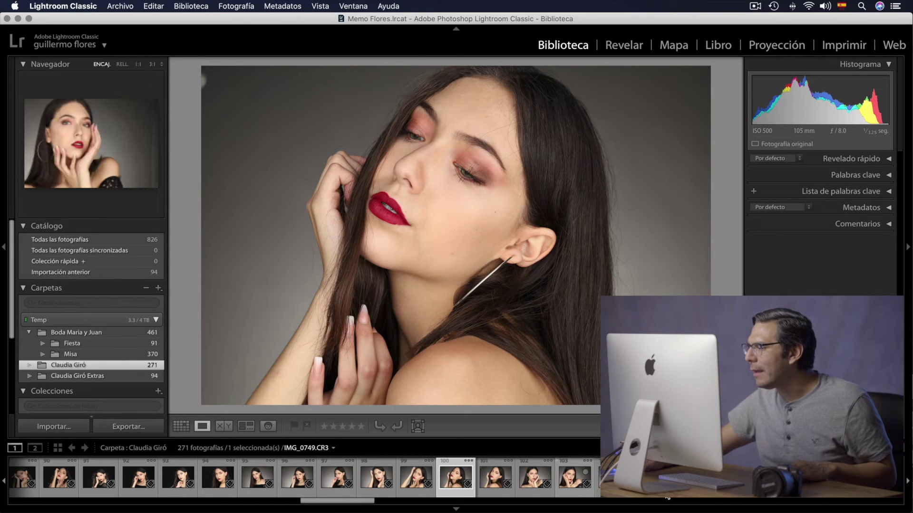
key(Right)
key(Right)
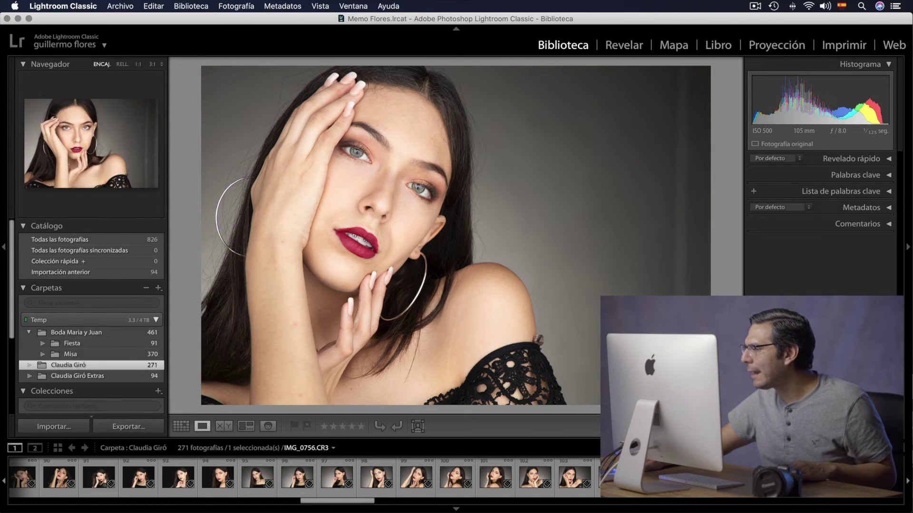
key(Right)
key(Right)
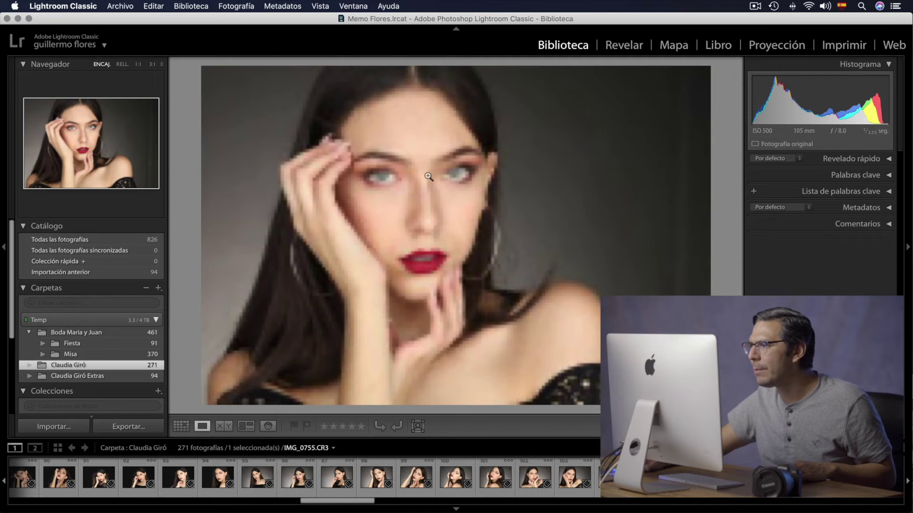
key(Left)
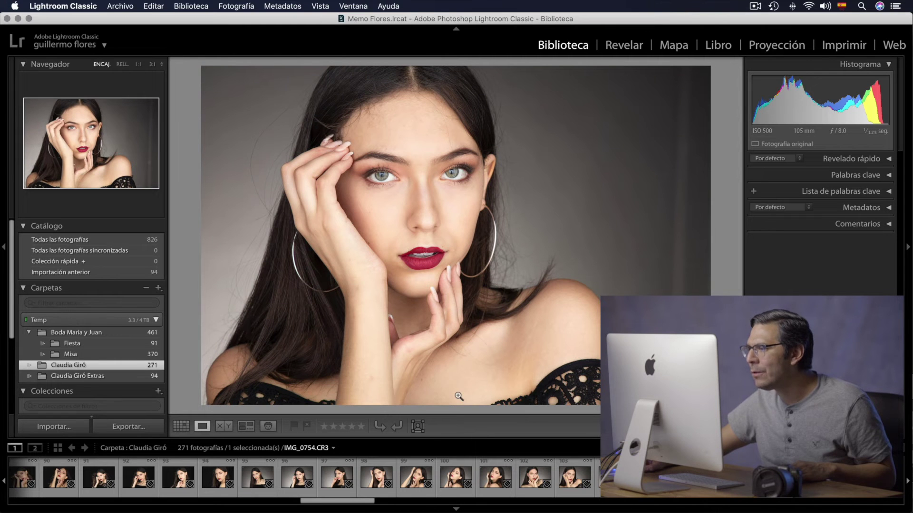
key(Left)
key(Left)
key(Left)
key(Left)
key(Left)
key(Left)
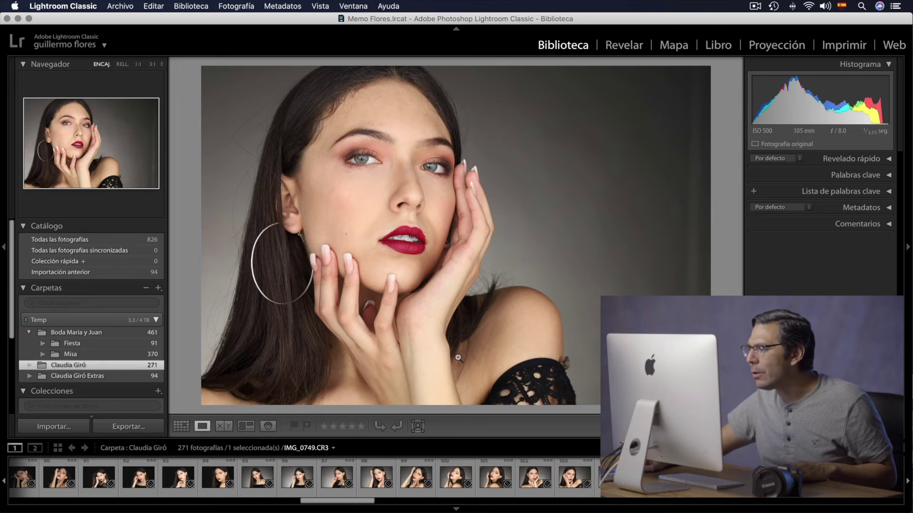
key(Right)
key(Left)
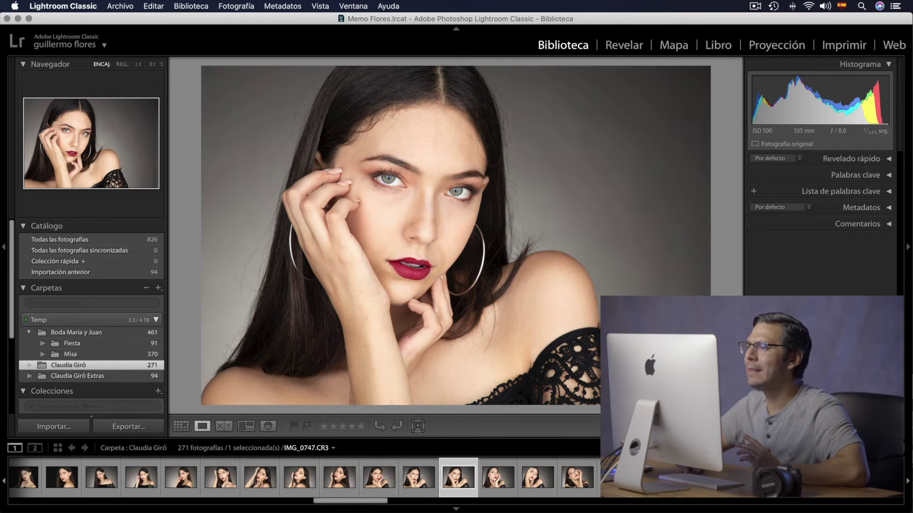
key(Right)
key(Right)
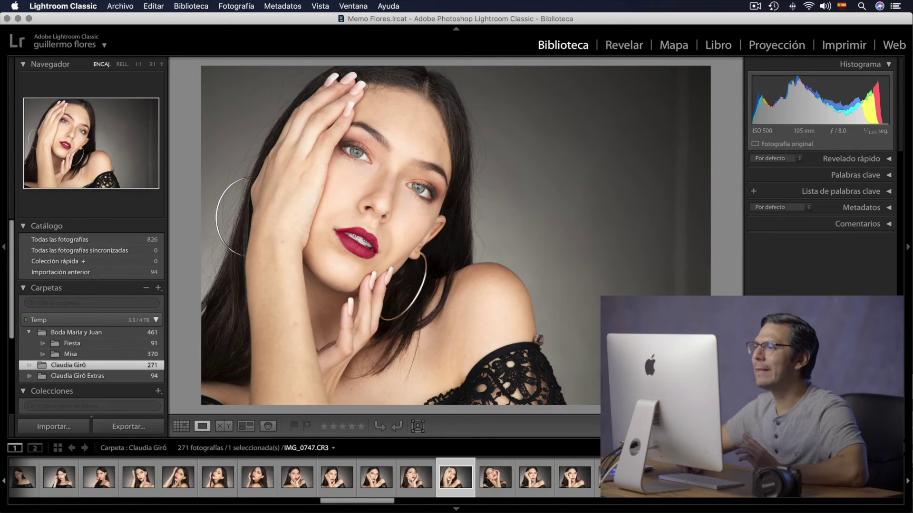
key(Right)
key(Right)
key(Right)
key(Right)
key(Right)
key(Right)
key(Right)
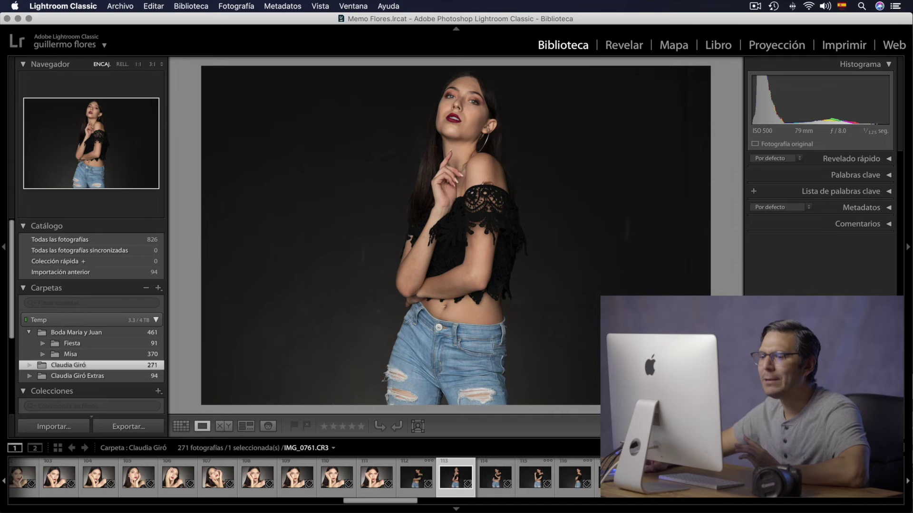
mouse_move(43, 492)
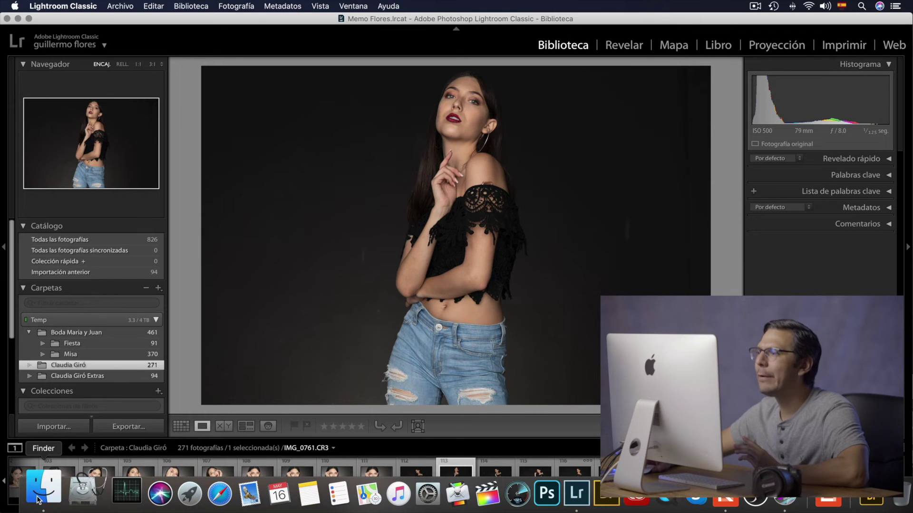
click(38, 497)
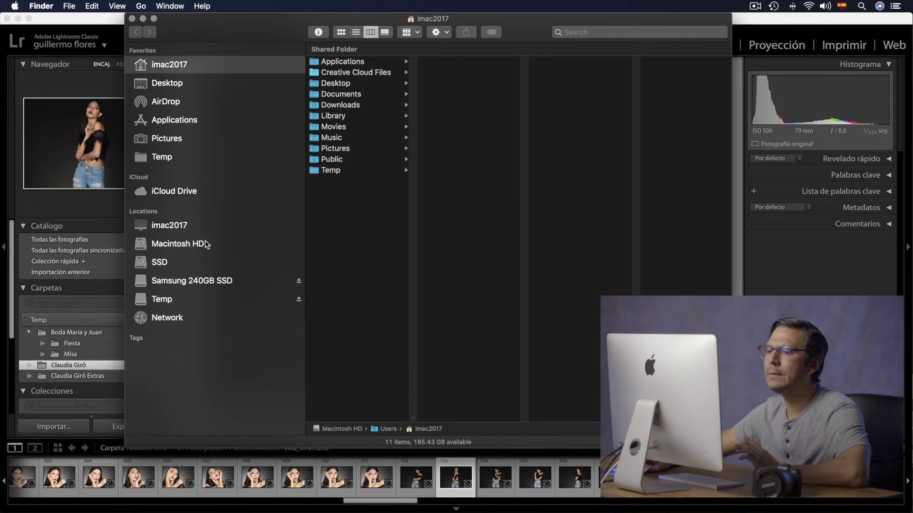
click(177, 301)
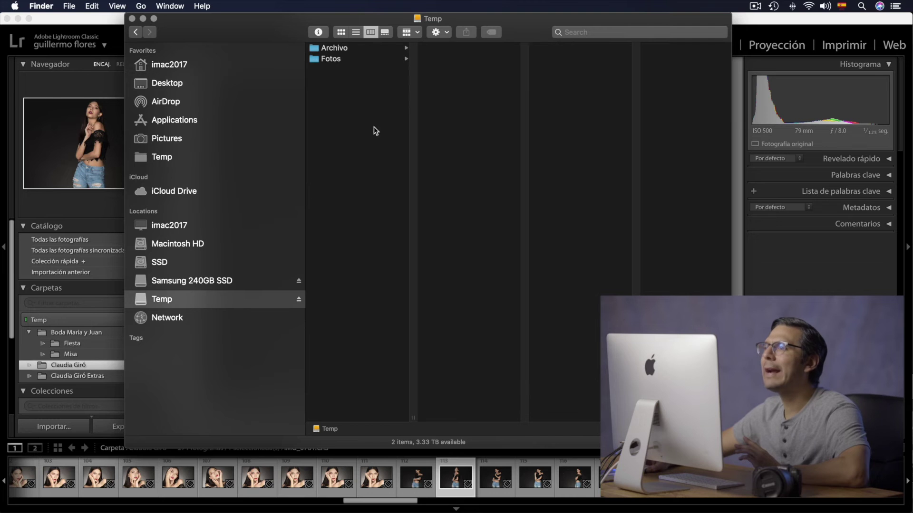
click(364, 63)
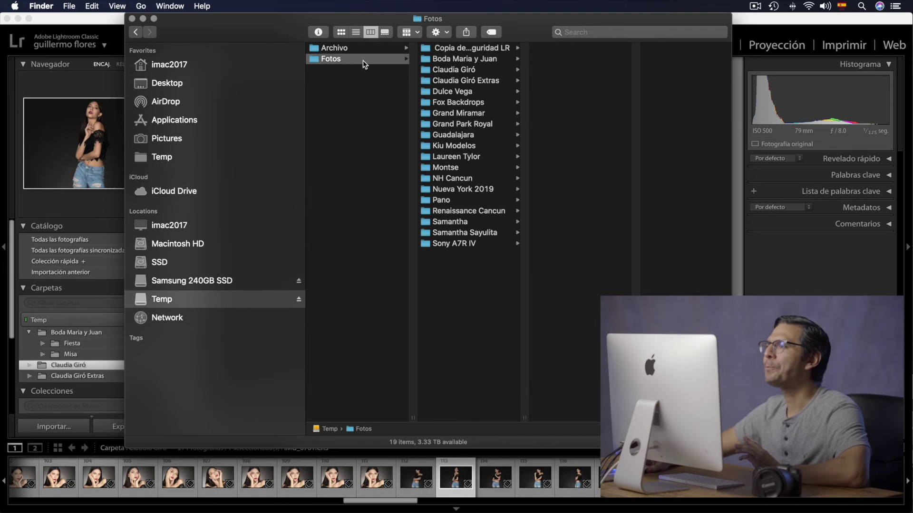
click(482, 94)
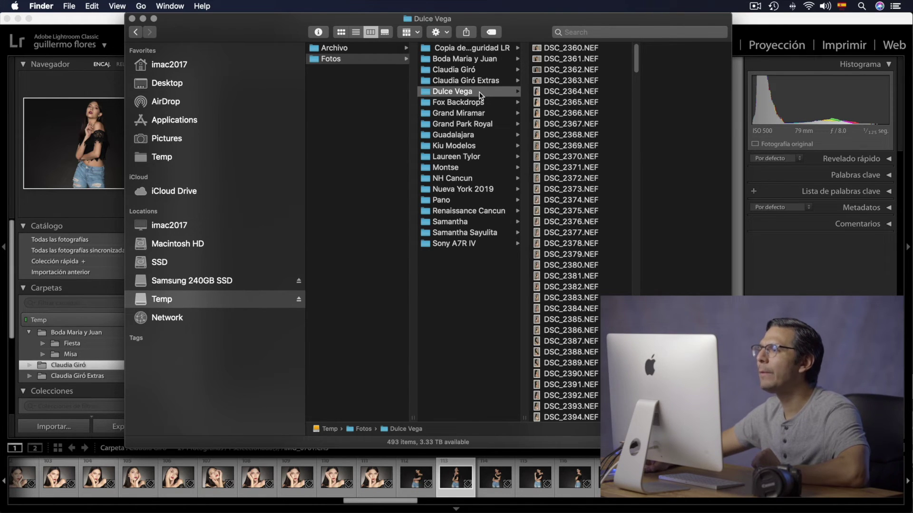
drag(428, 95, 614, 512)
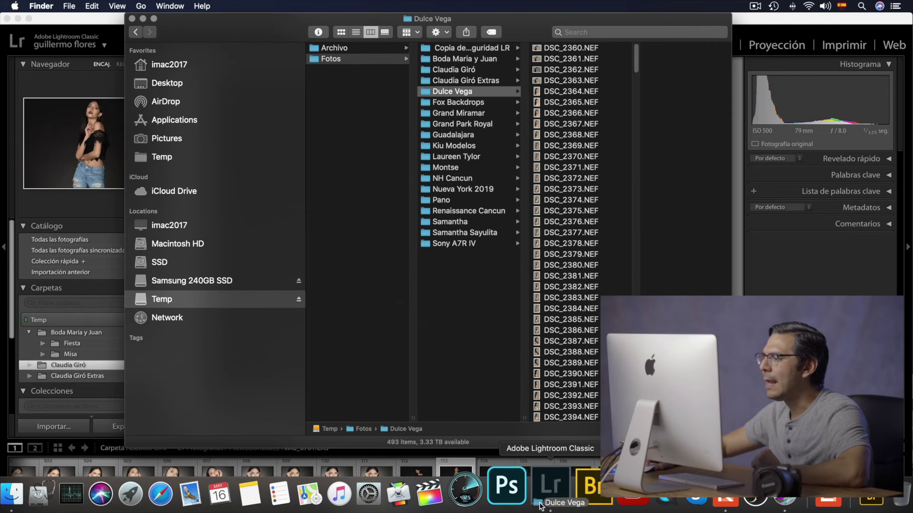
drag(614, 512, 539, 506)
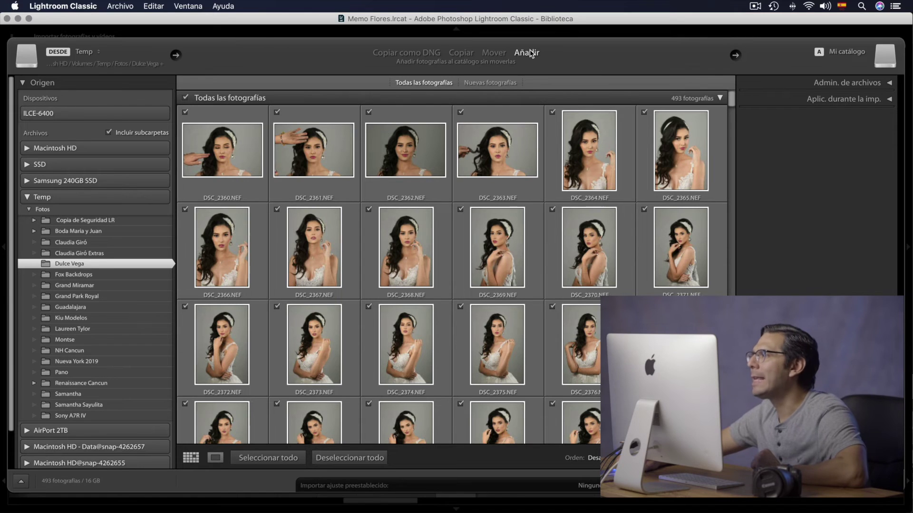
click(889, 99)
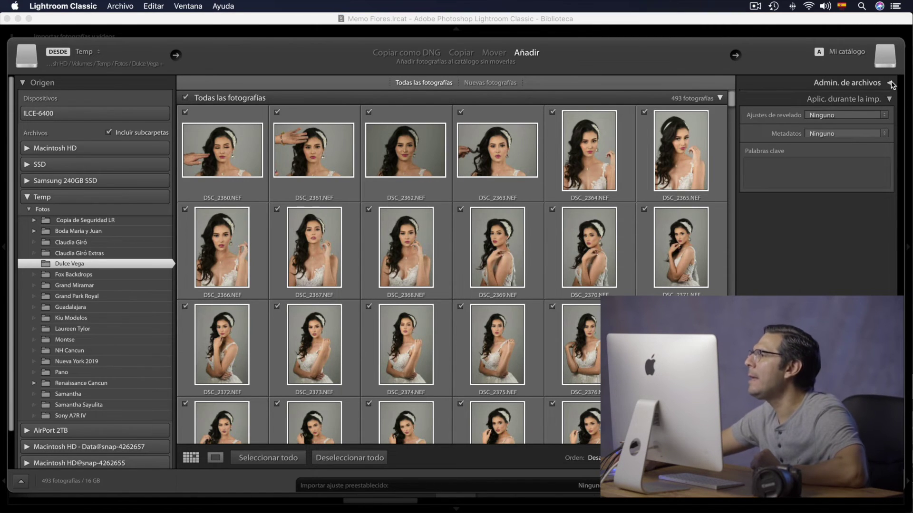
click(890, 83)
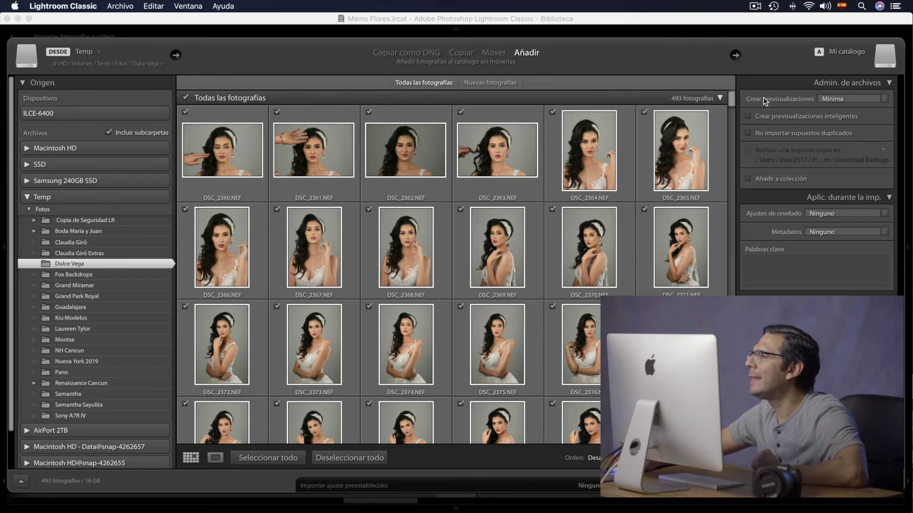
click(843, 98)
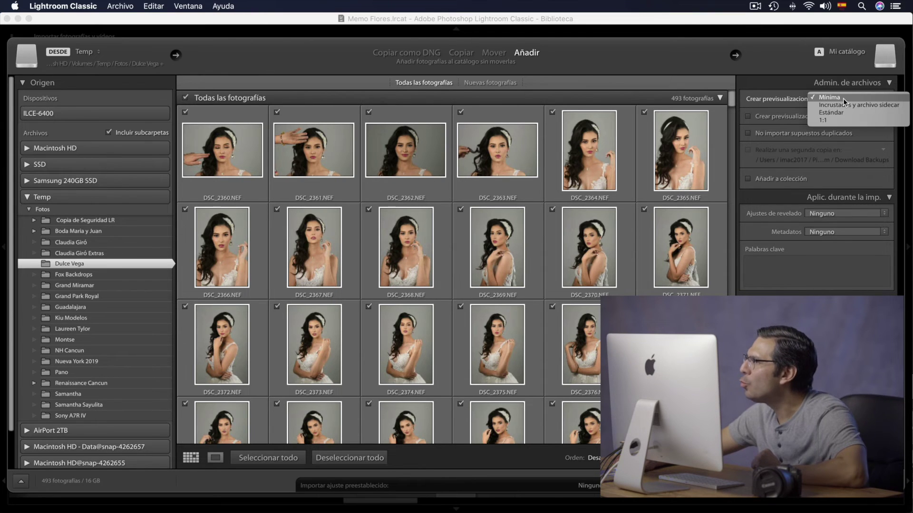
click(897, 106)
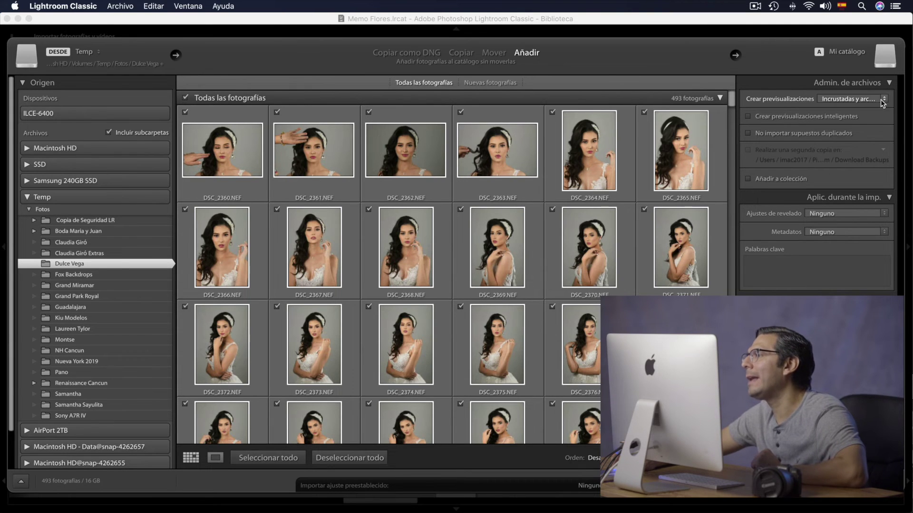
click(884, 100)
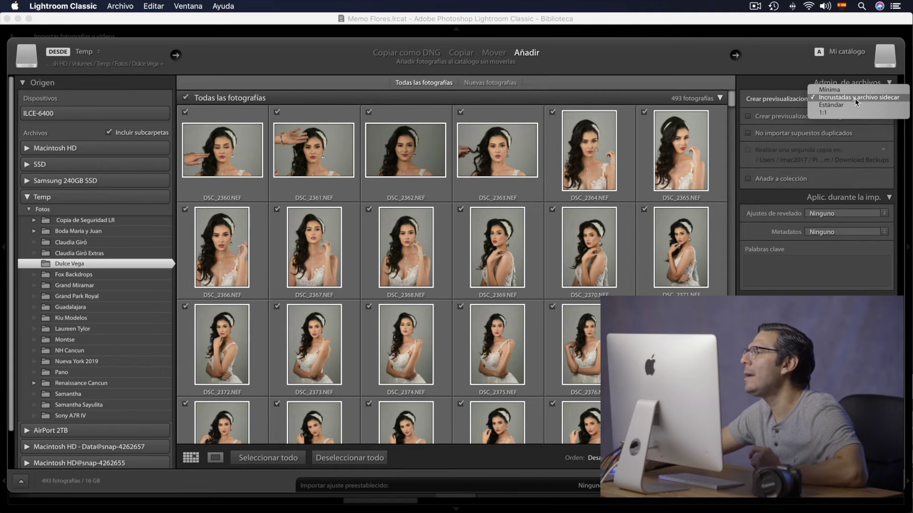
click(880, 98)
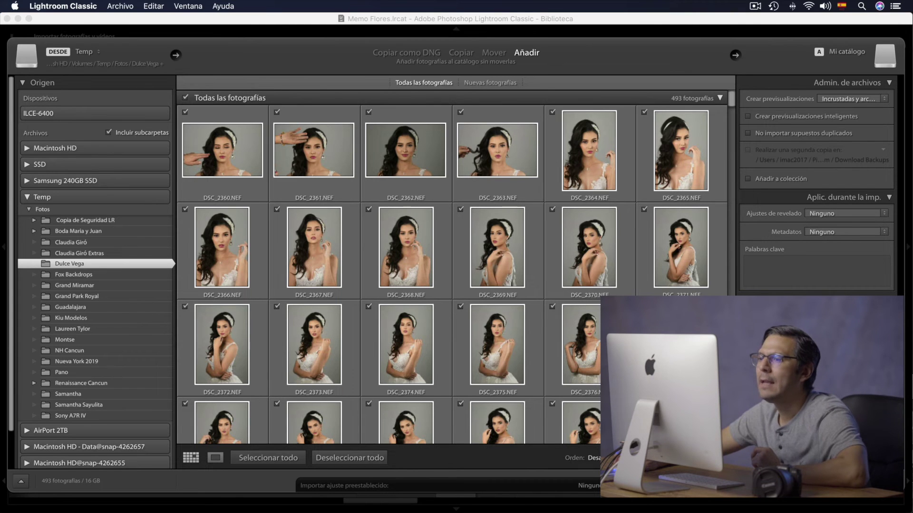
key(Return)
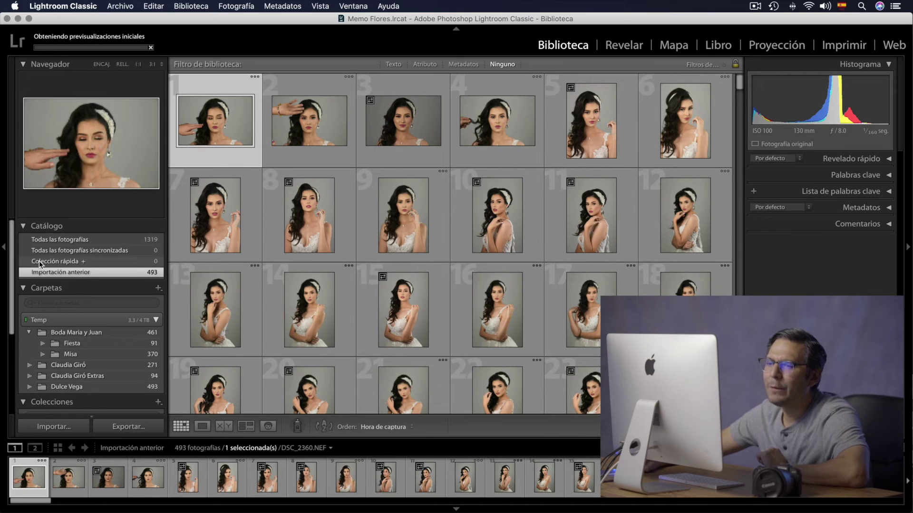
click(39, 261)
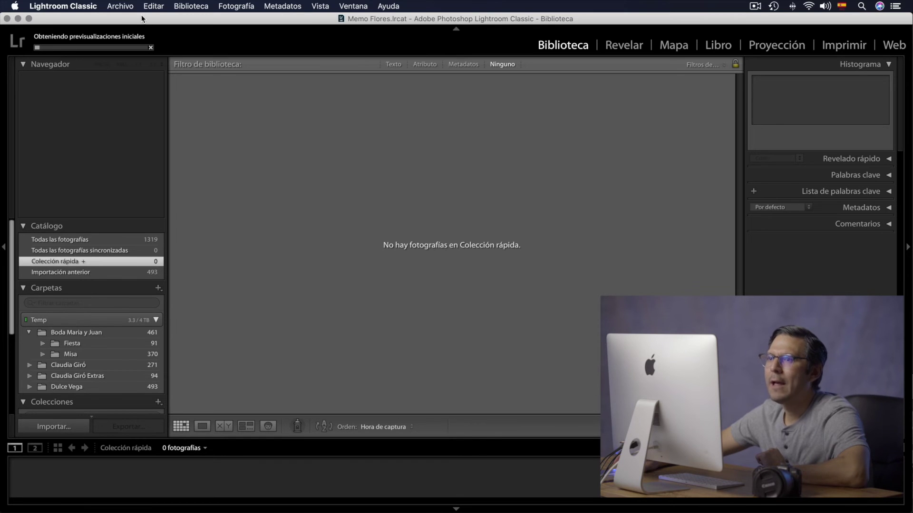
mouse_move(67, 386)
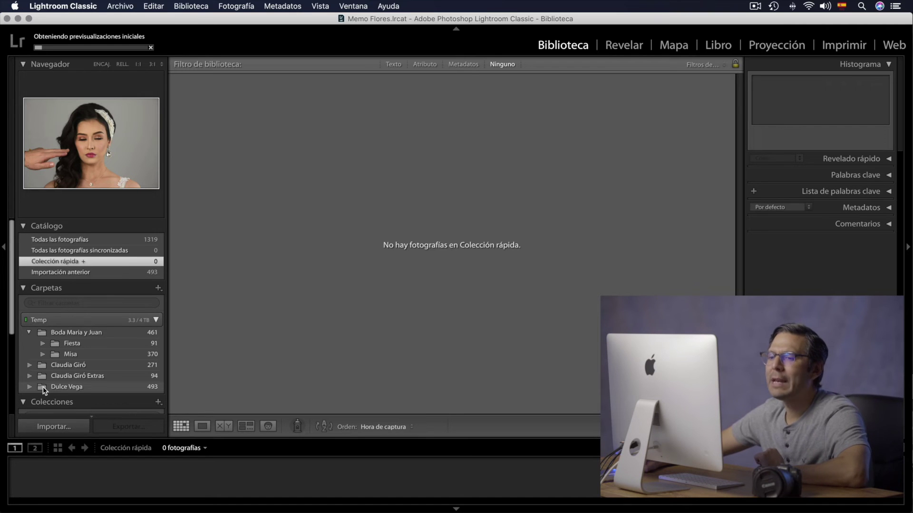
click(44, 389)
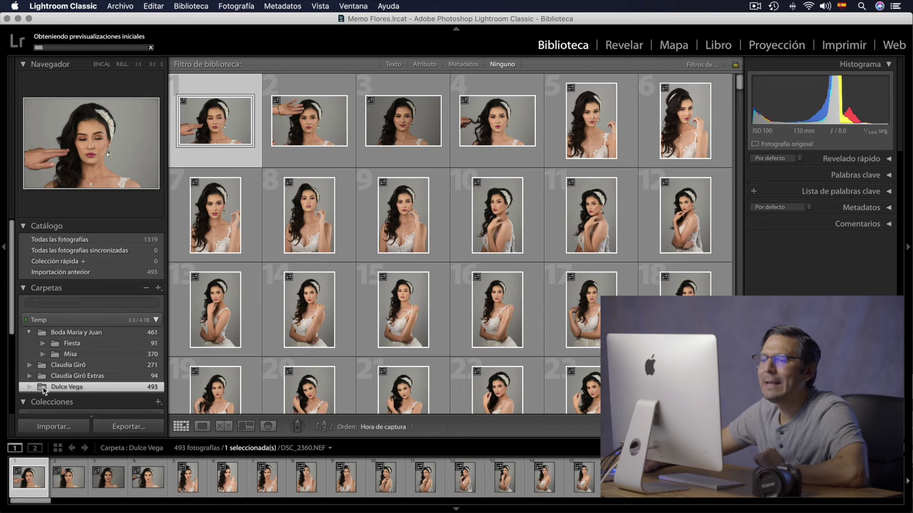
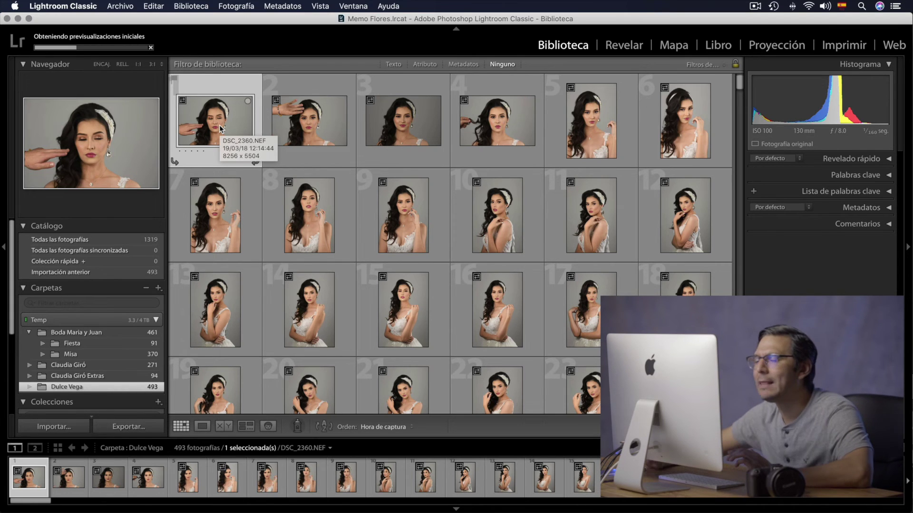
- Open the first portrait enlarged and check face detail at 1:1 before fitting it back
double_click(220, 128)
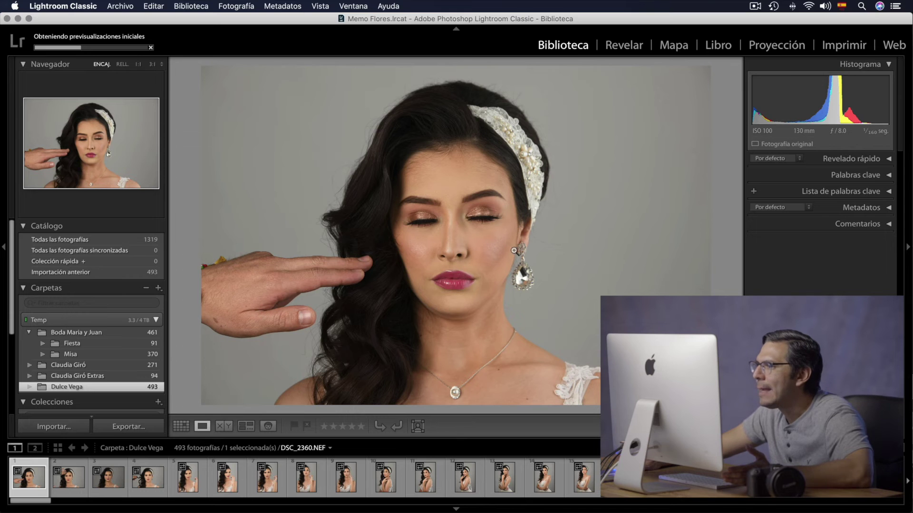
click(481, 234)
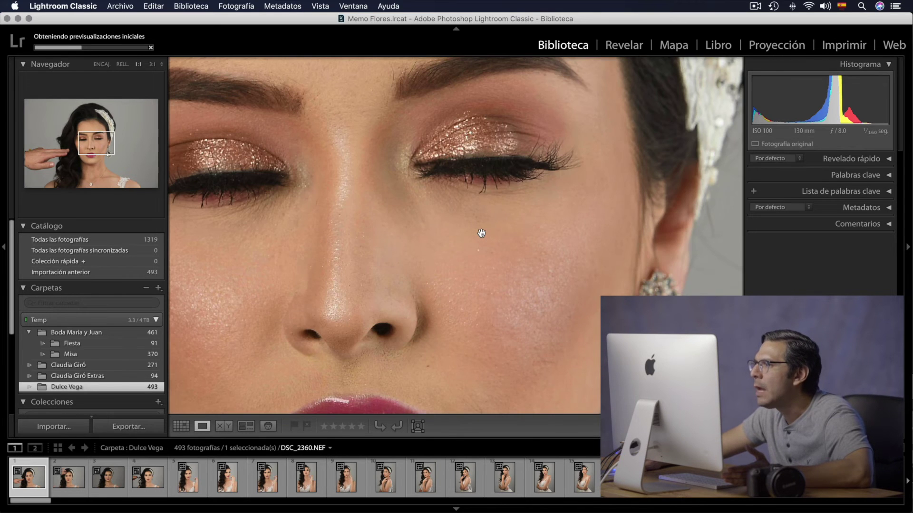
drag(414, 222, 481, 225)
click(482, 225)
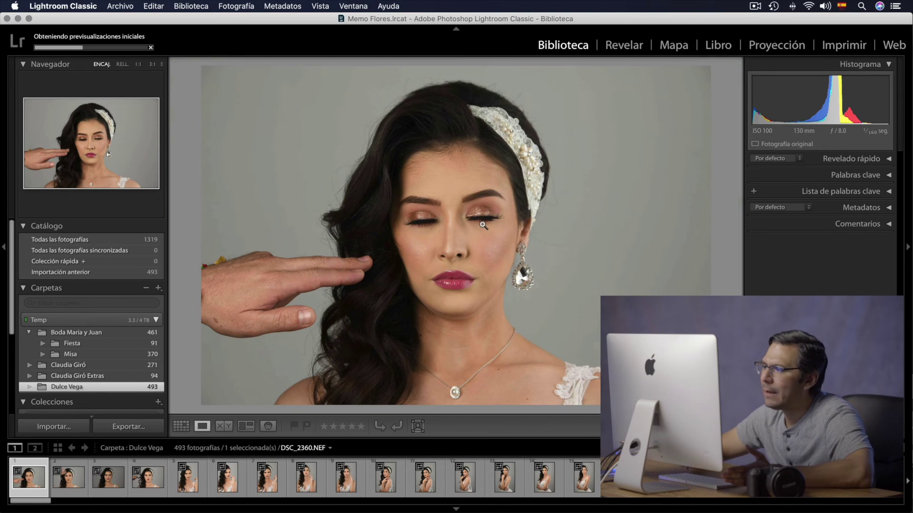
- Advance to DSC_2365 and show its file name, date and dimensions overlay
key(Right)
key(Right)
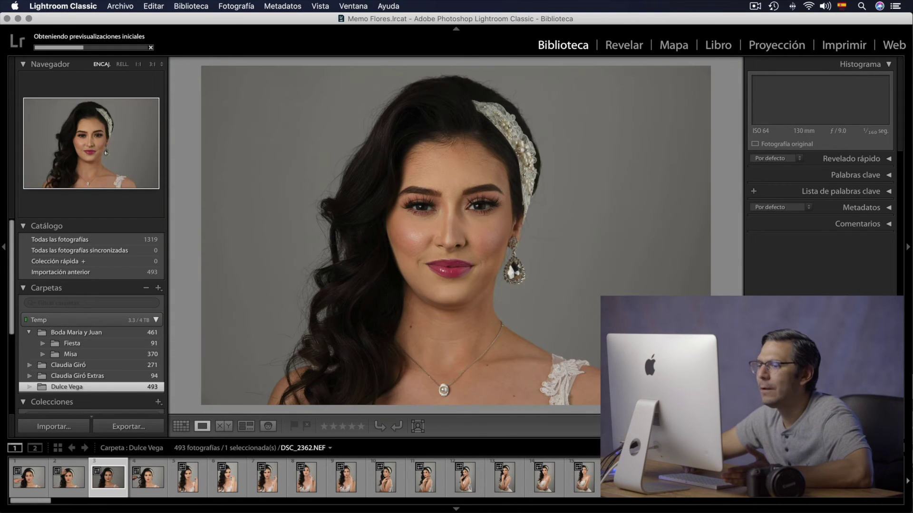
key(Right)
key(Right)
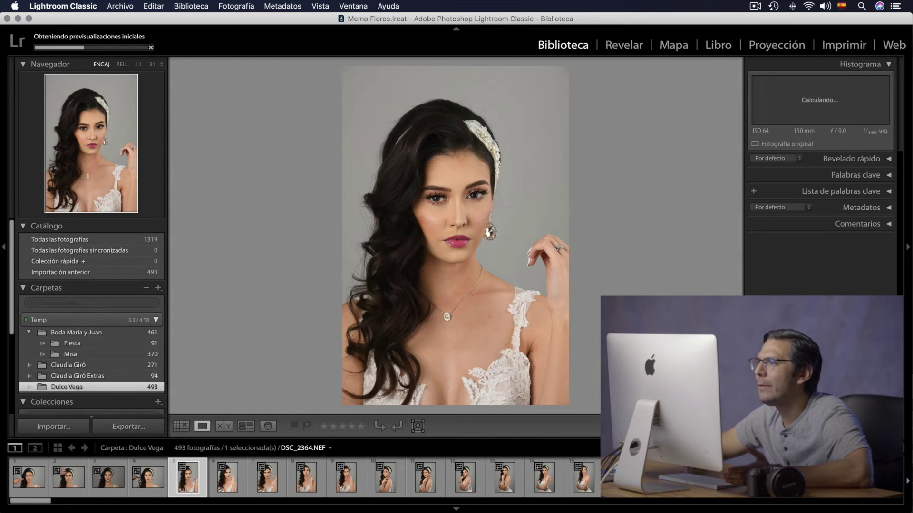
key(Right)
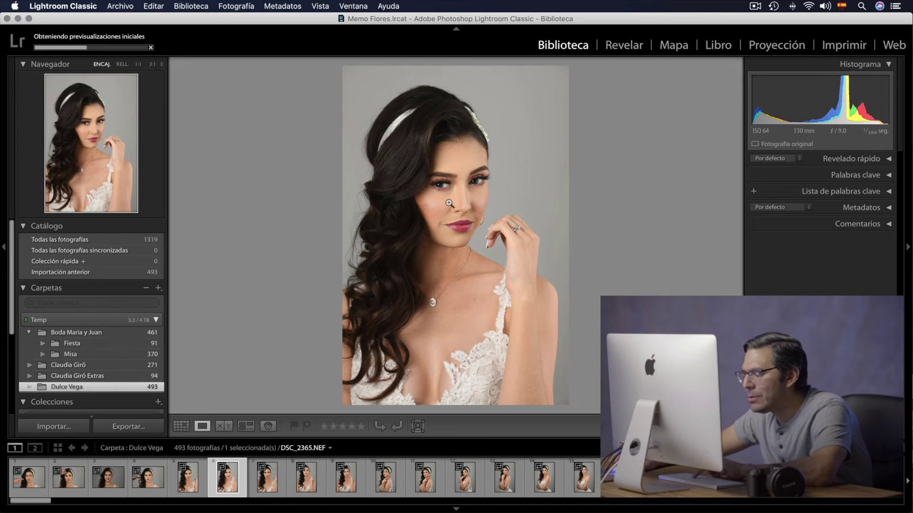
key(i)
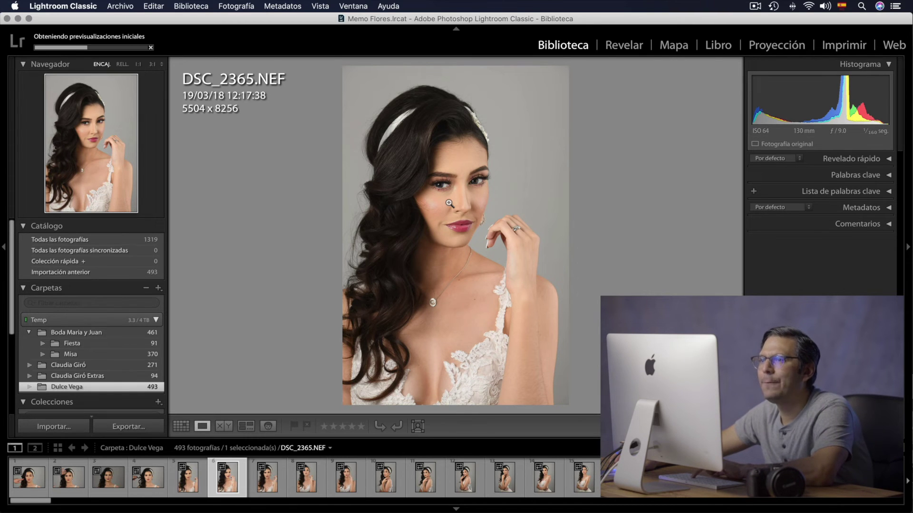
key(i)
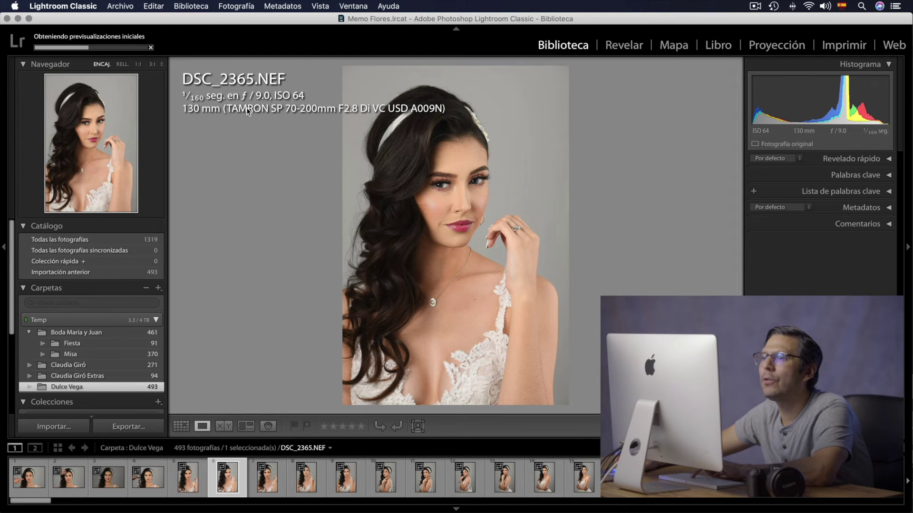
key(i)
key(i)
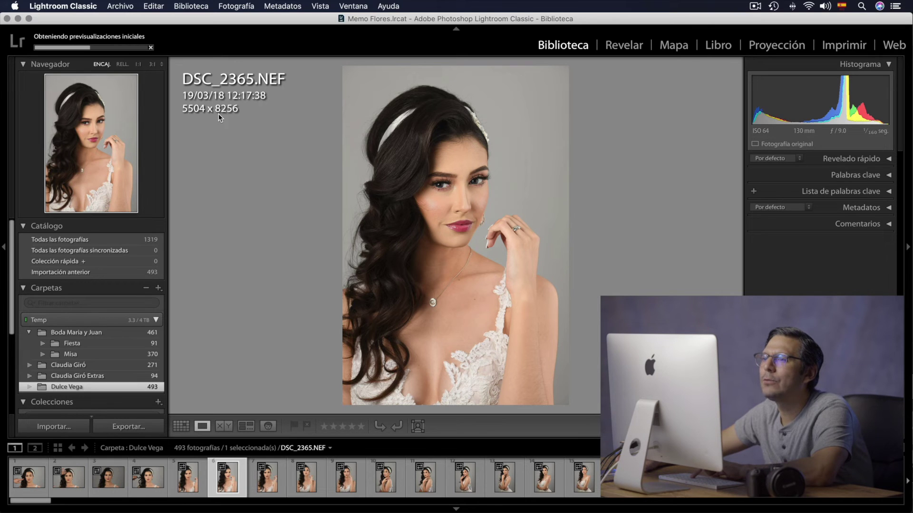
key(i)
key(i)
key(i)
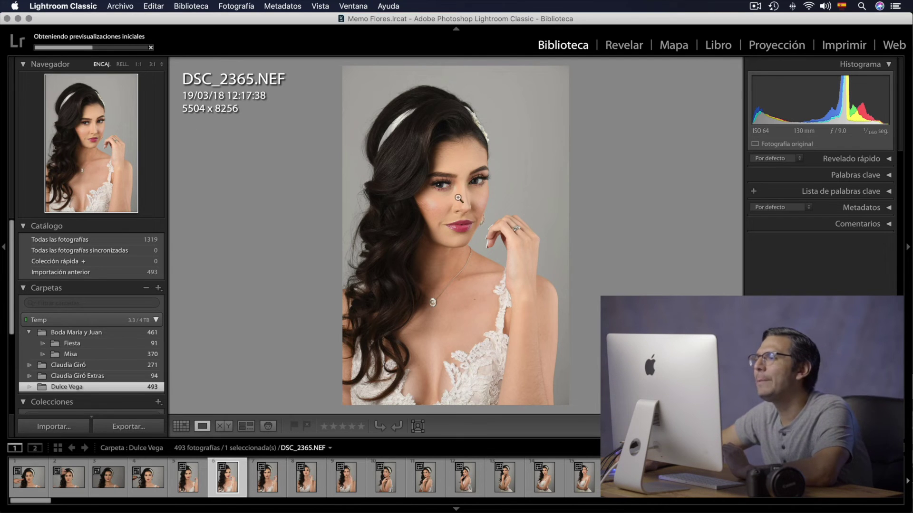
click(445, 187)
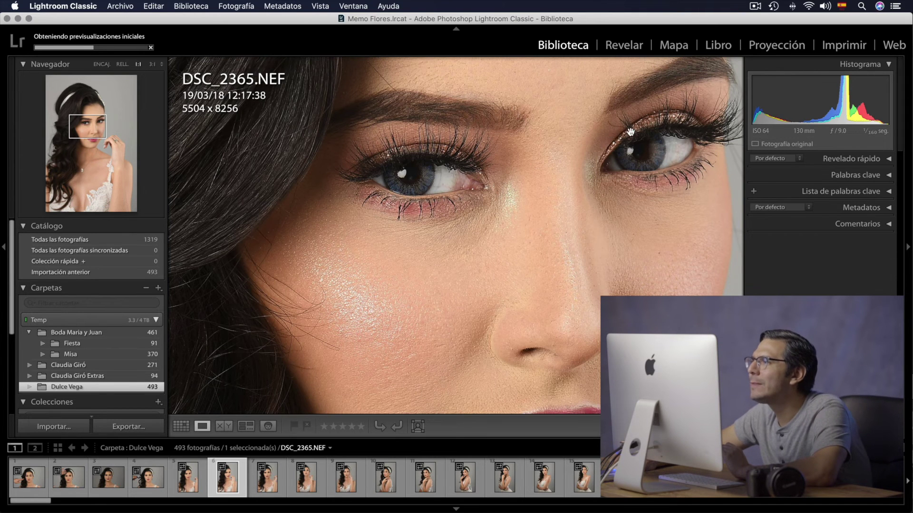
drag(627, 132, 518, 196)
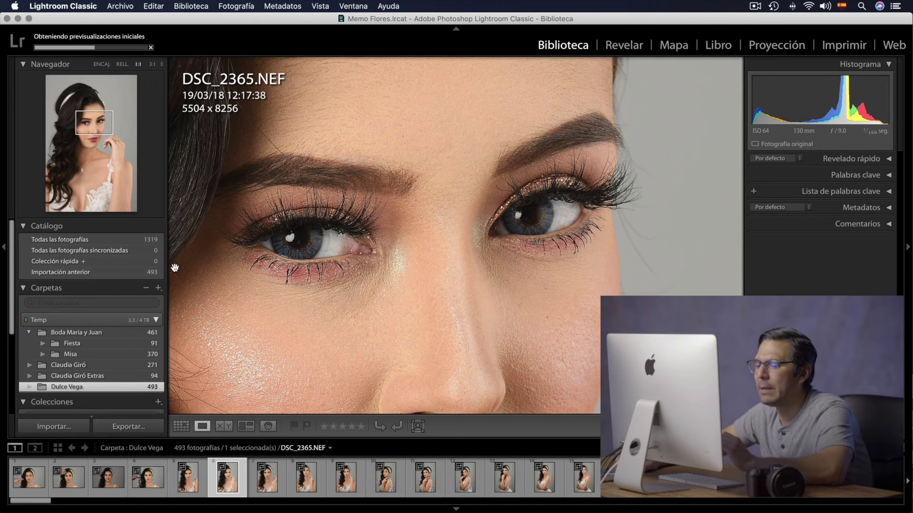
key(shift+Tab)
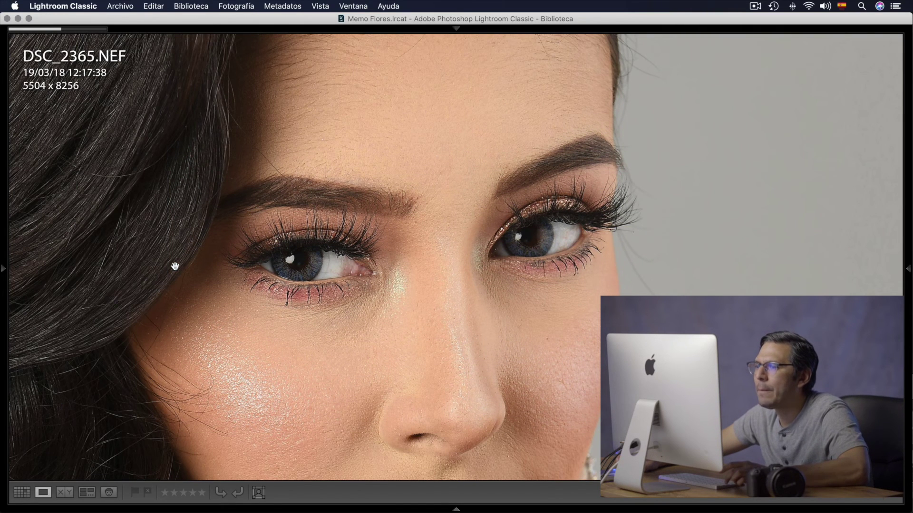
drag(441, 278, 500, 122)
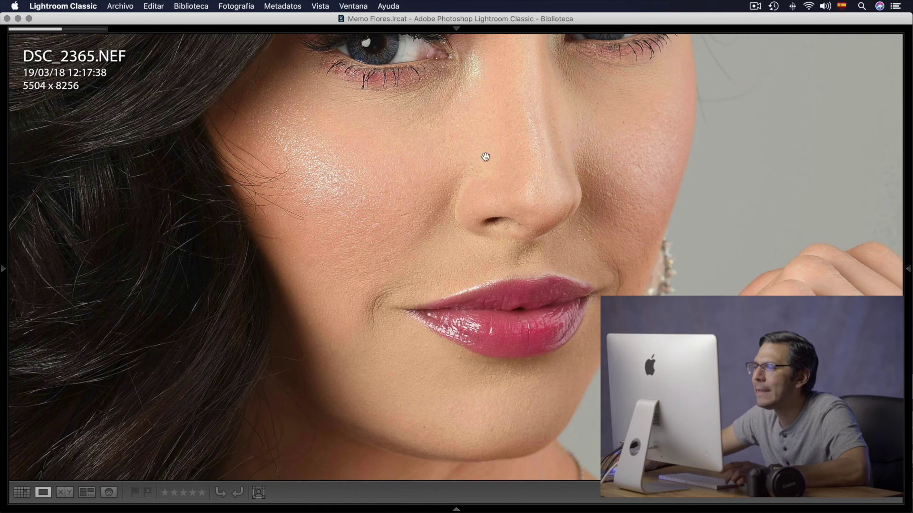
click(479, 194)
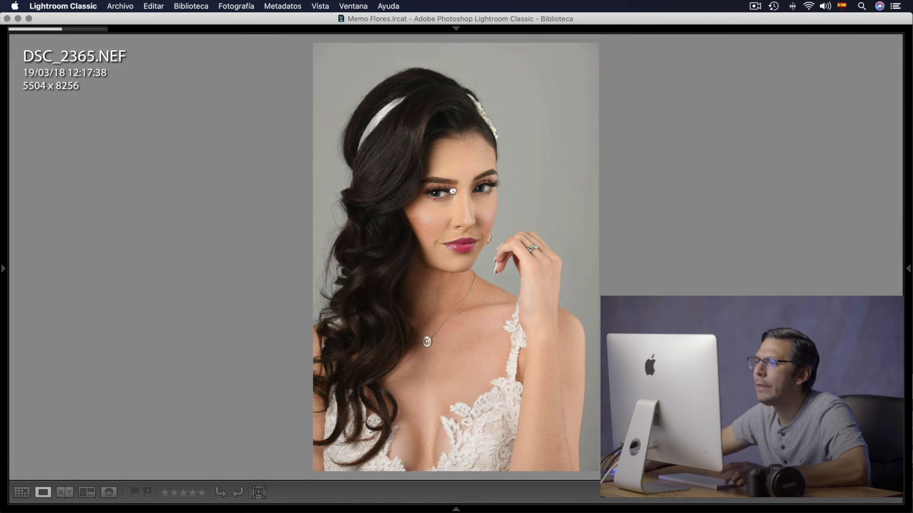
click(452, 191)
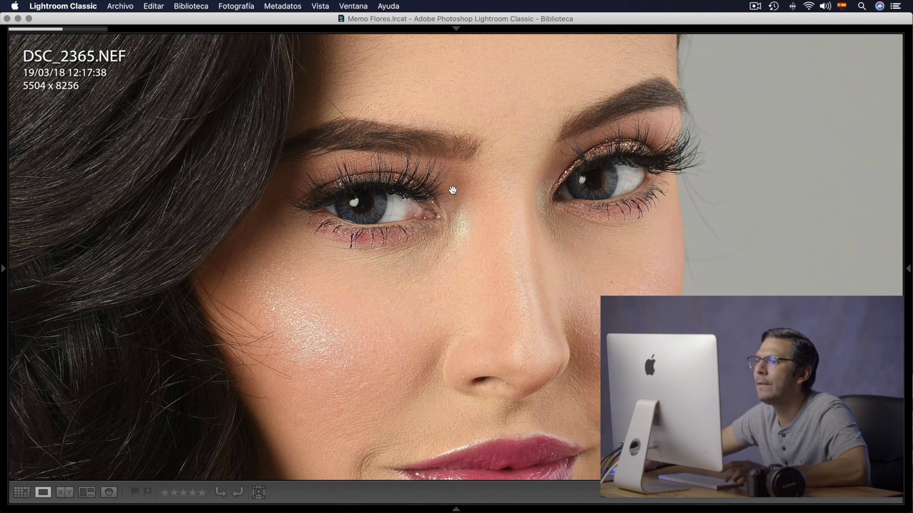
key(shift+Tab)
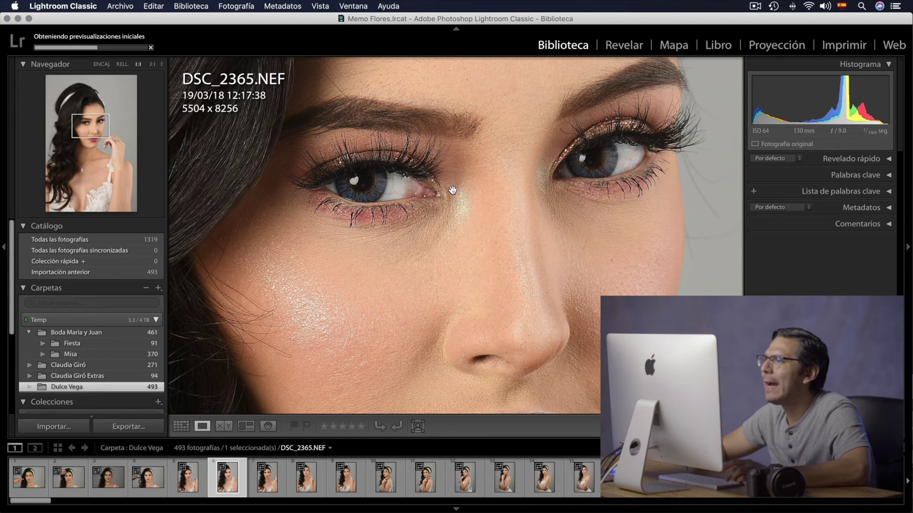
click(452, 190)
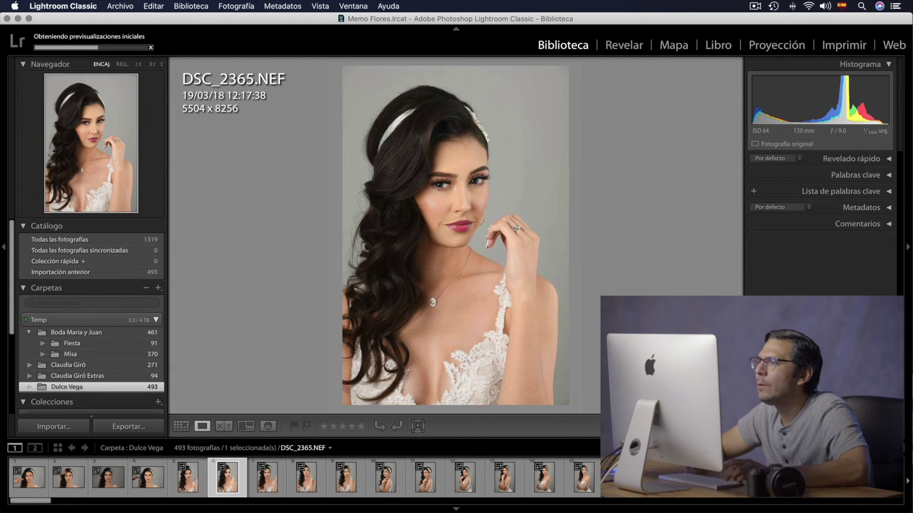
- Settle on DSC_2373 and inspect its eye and face at 1:1
key(Right)
key(Right)
key(Right)
key(Right)
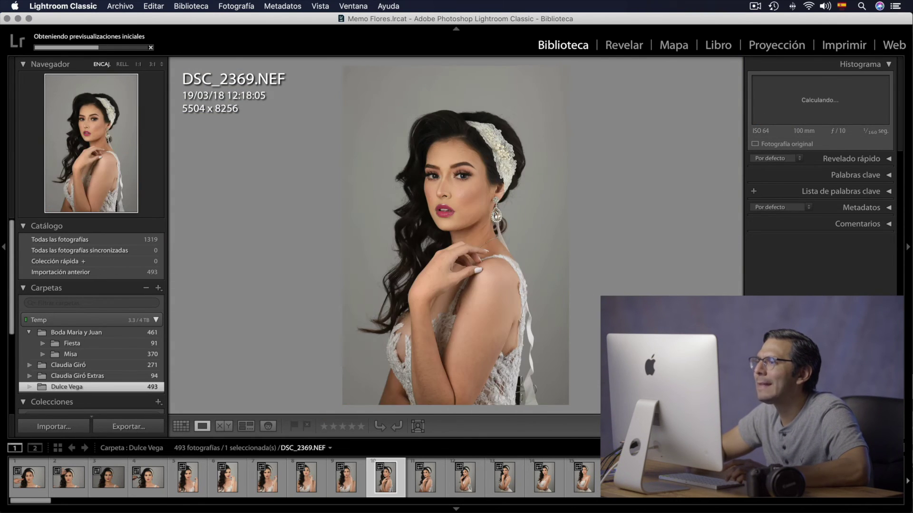
key(Right)
key(Right)
key(Right)
key(Right)
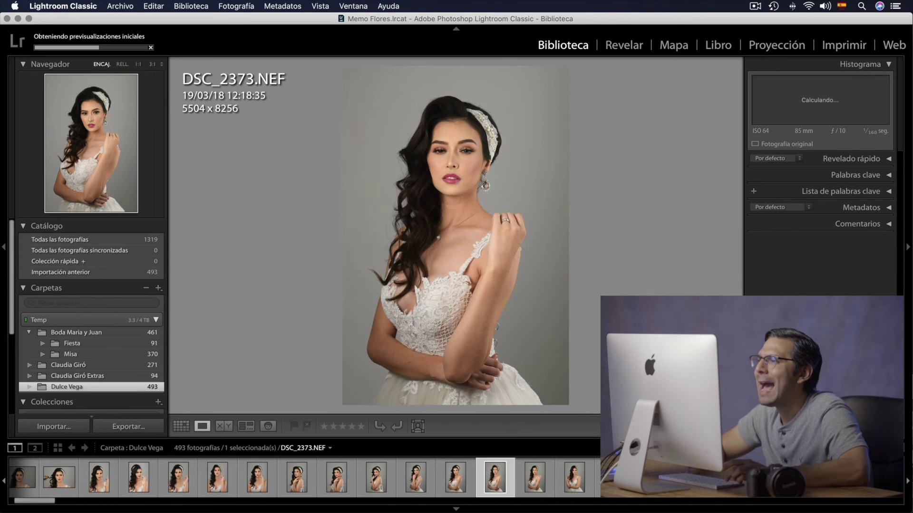
key(Right)
key(Right)
key(Left)
key(Left)
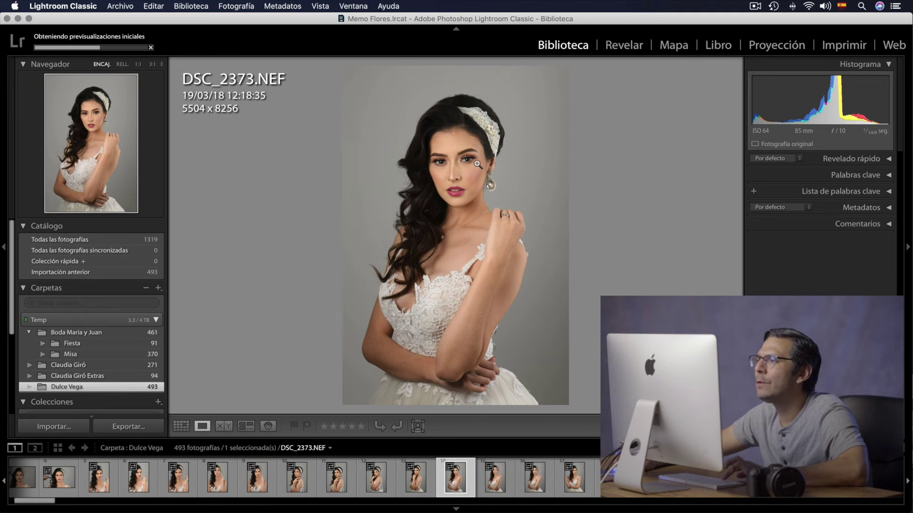
click(476, 162)
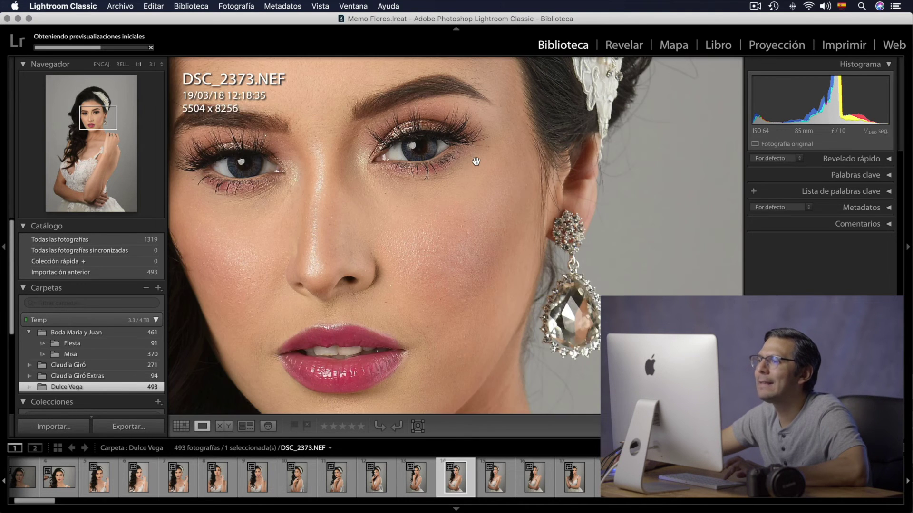
drag(442, 164, 532, 175)
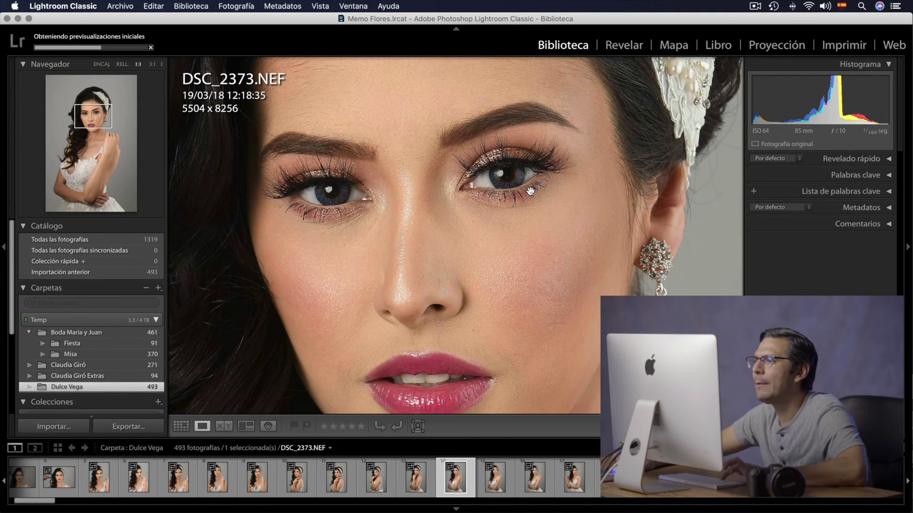
click(532, 193)
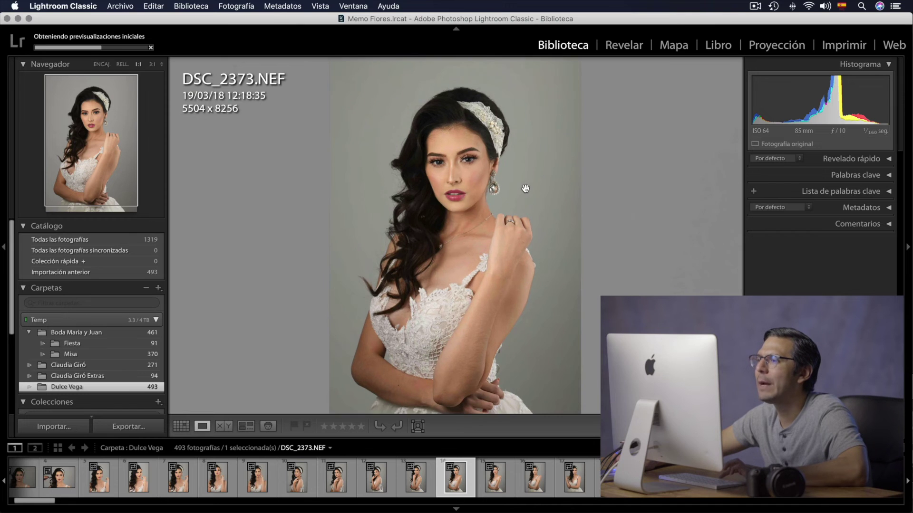
click(527, 190)
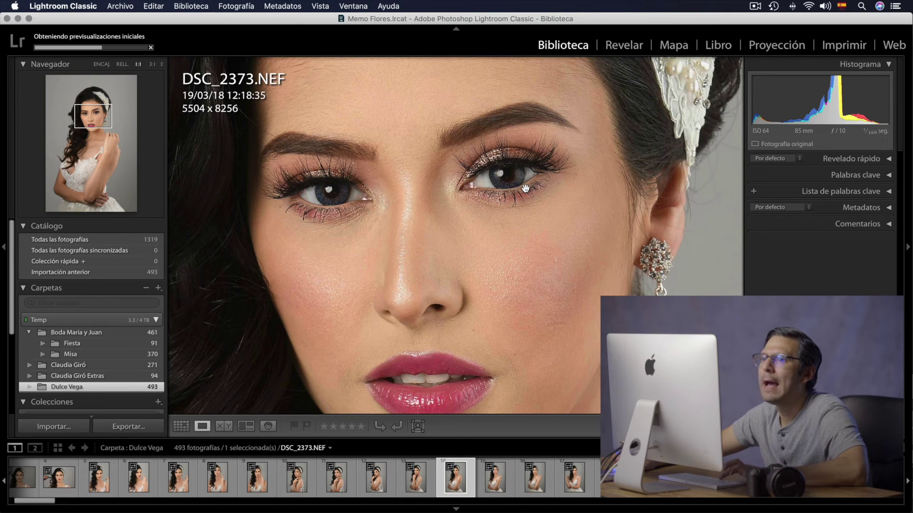
- Compare the portrait at Fit, Fill, 3:1, 2:1 and 1:1 in the Navigator, ending on Fit
click(102, 65)
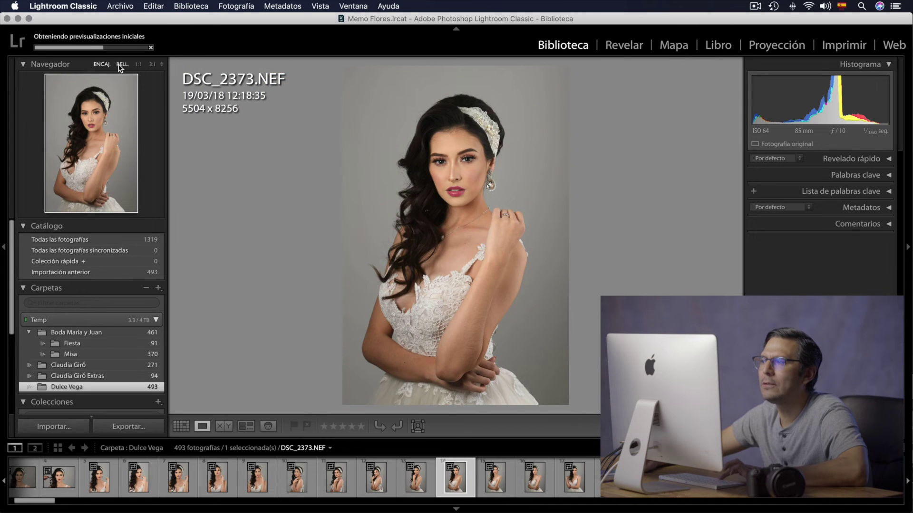
click(122, 65)
click(152, 64)
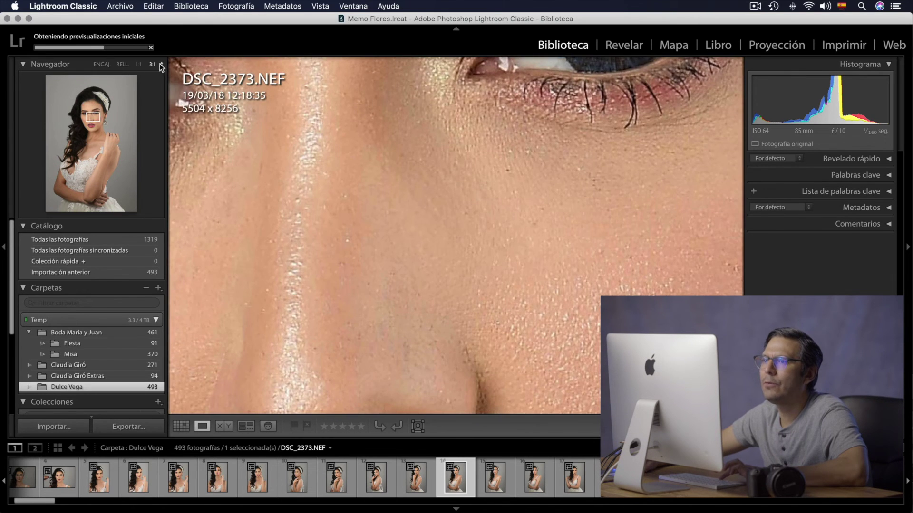
click(161, 65)
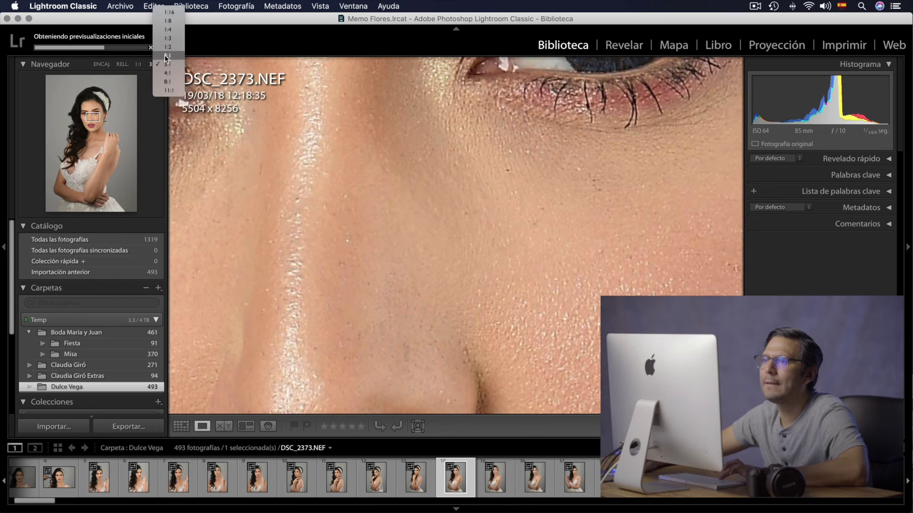
click(167, 56)
click(138, 65)
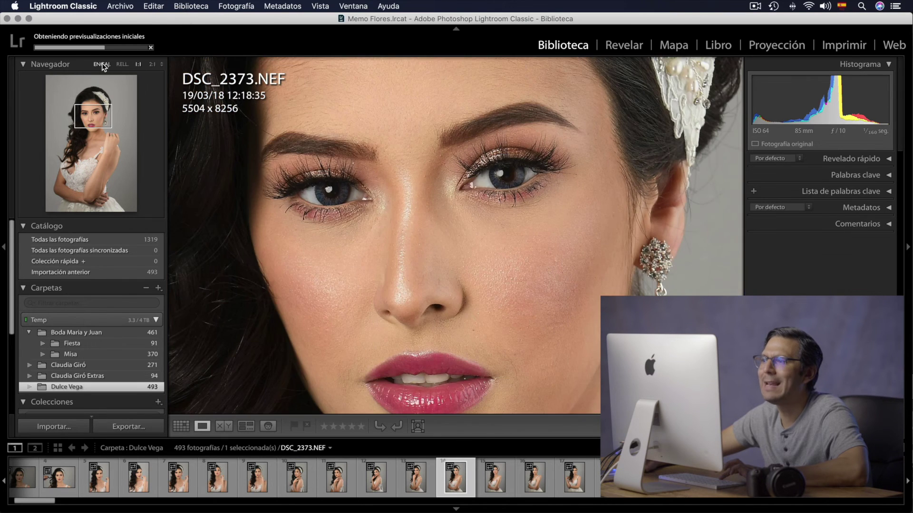
click(101, 64)
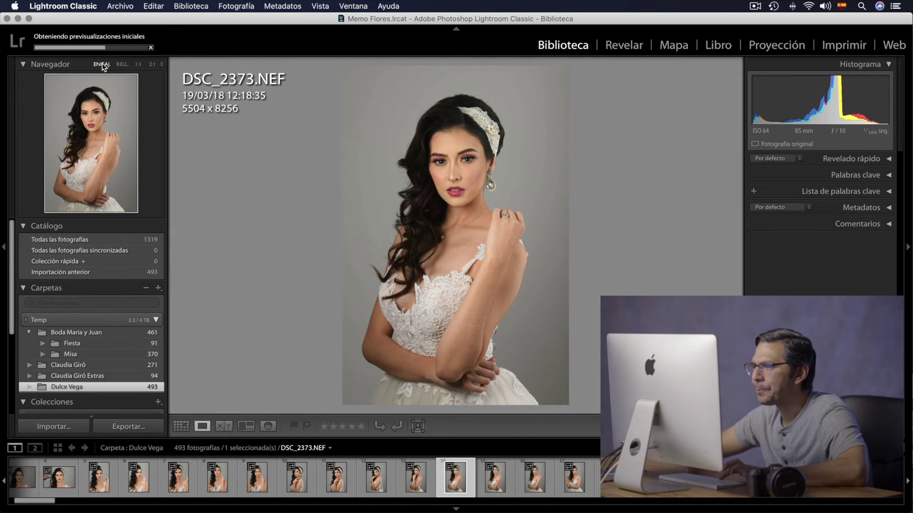
- Advance through the portraits to DSC_2382
key(Right)
key(Right)
key(Right)
key(Right)
key(Right)
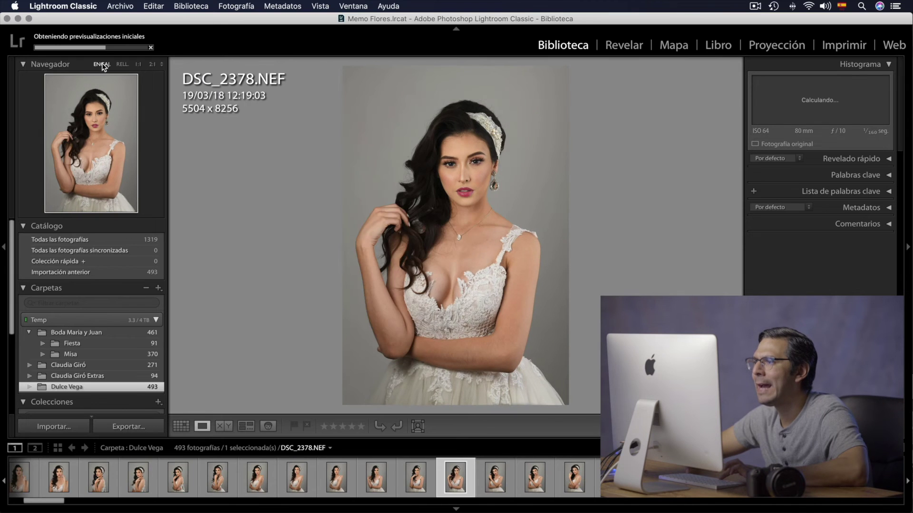
key(Right)
key(Right)
key(Right)
key(Right)
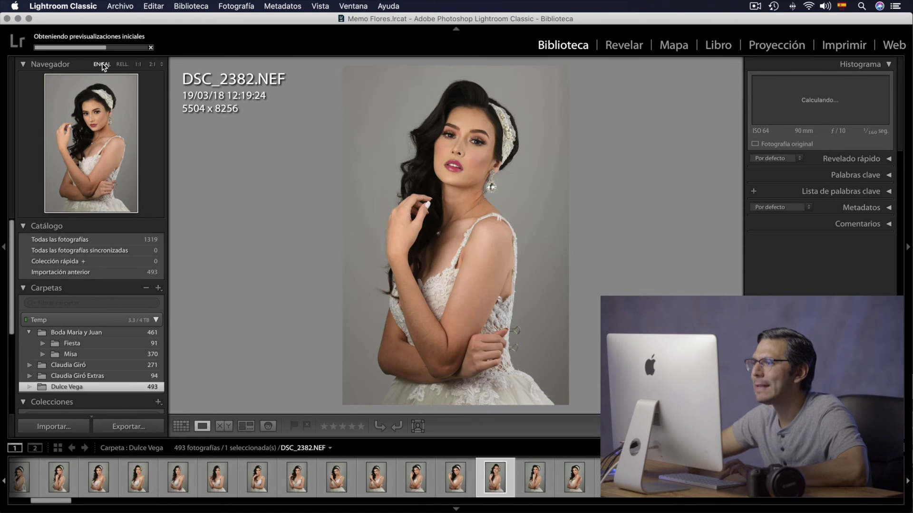
key(Right)
key(Right)
key(Right)
key(Right)
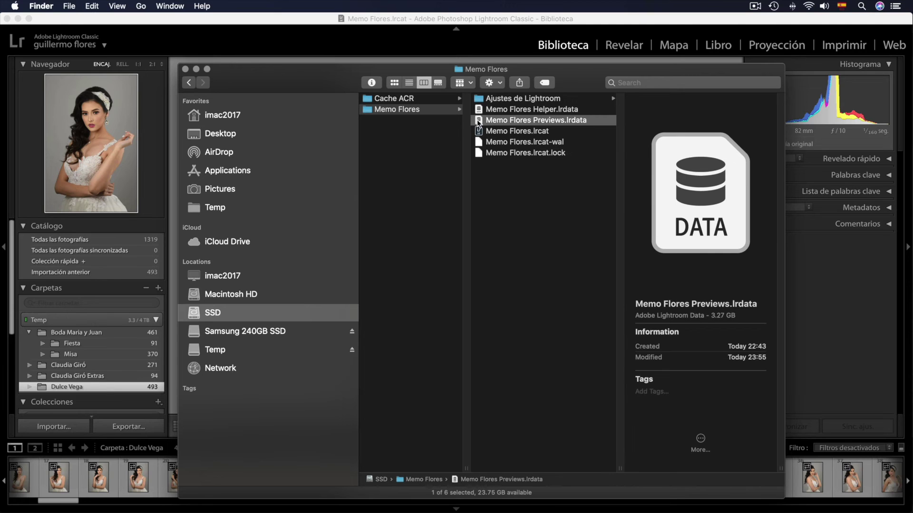
- Check the catalog and previews file sizes, then close the catalog folder window
click(518, 132)
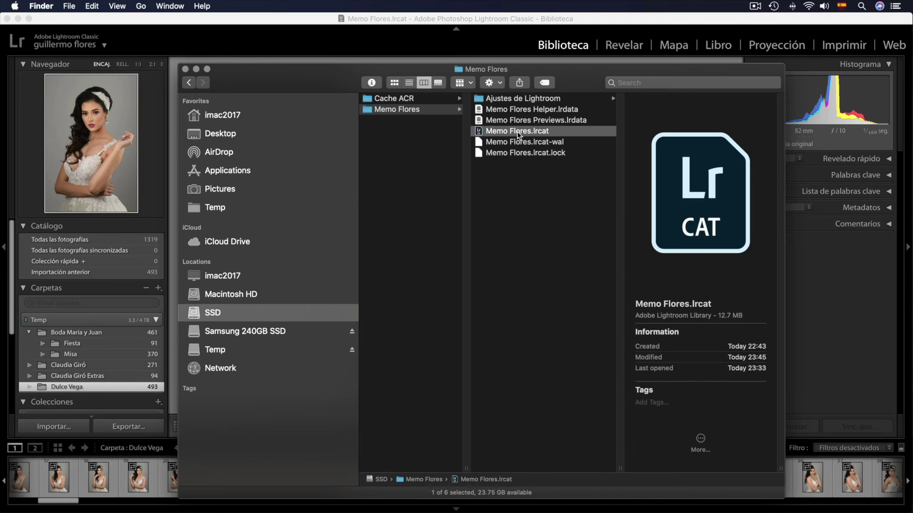
click(480, 121)
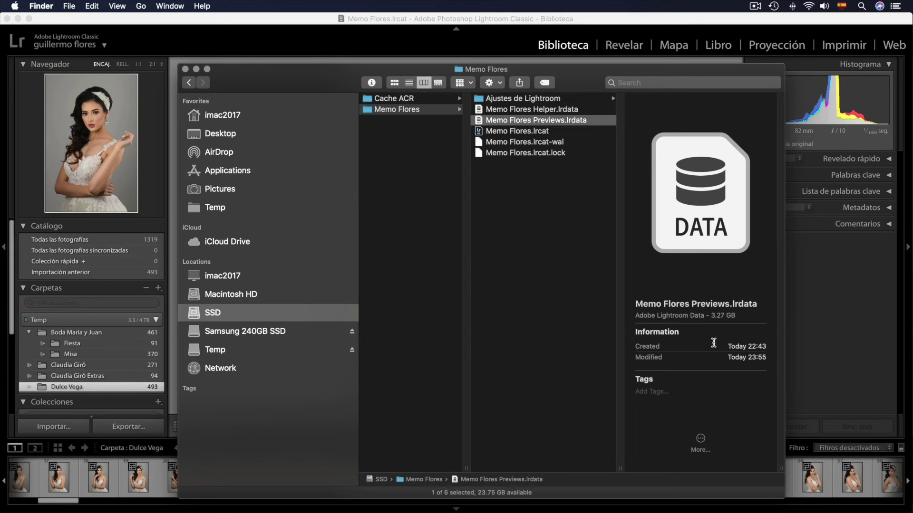
click(185, 70)
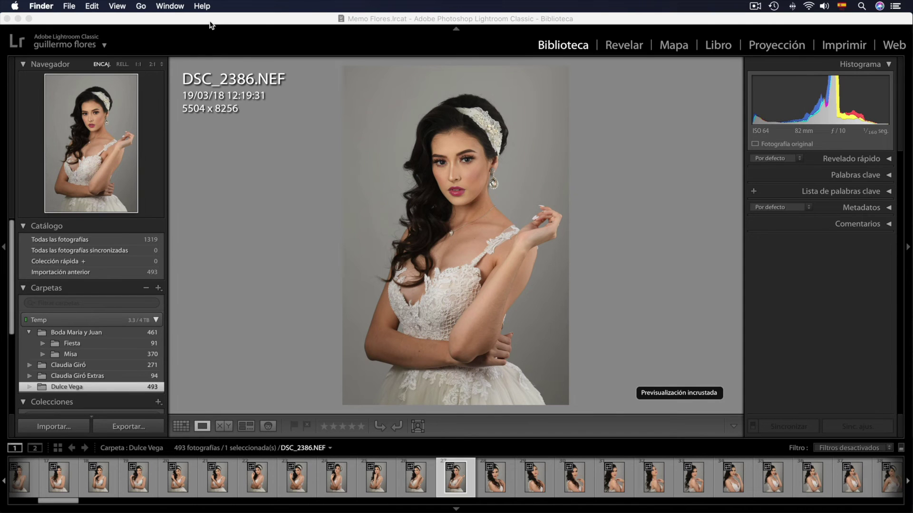
- Browse to Temp > Fotos > Grand Miramar and send that folder to Lightroom for import
click(43, 486)
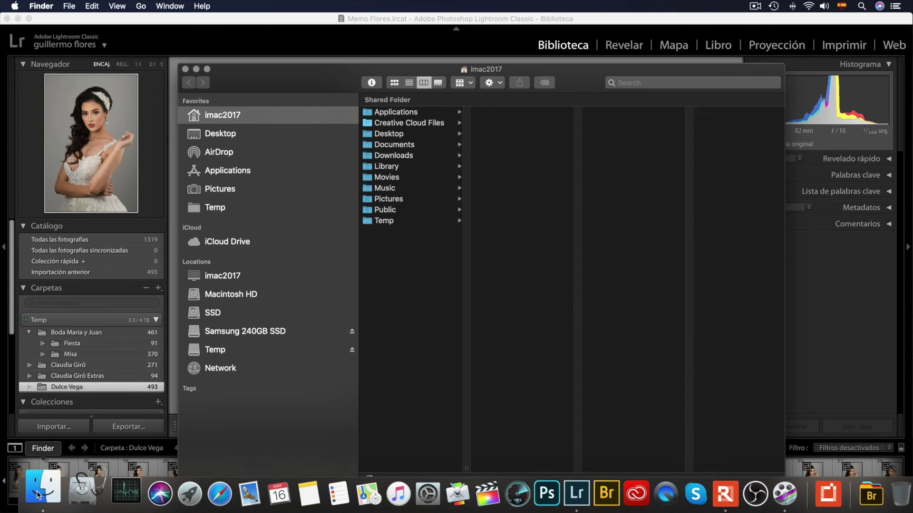
click(223, 208)
click(238, 350)
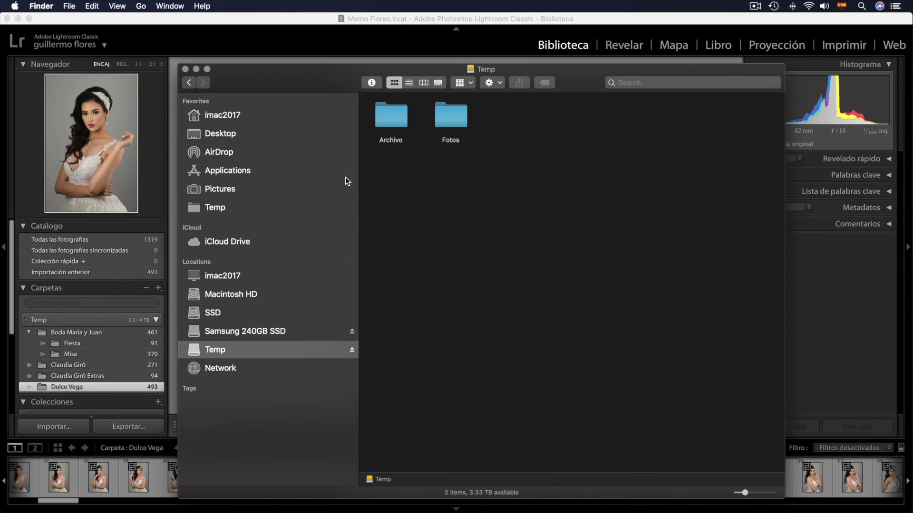
click(411, 111)
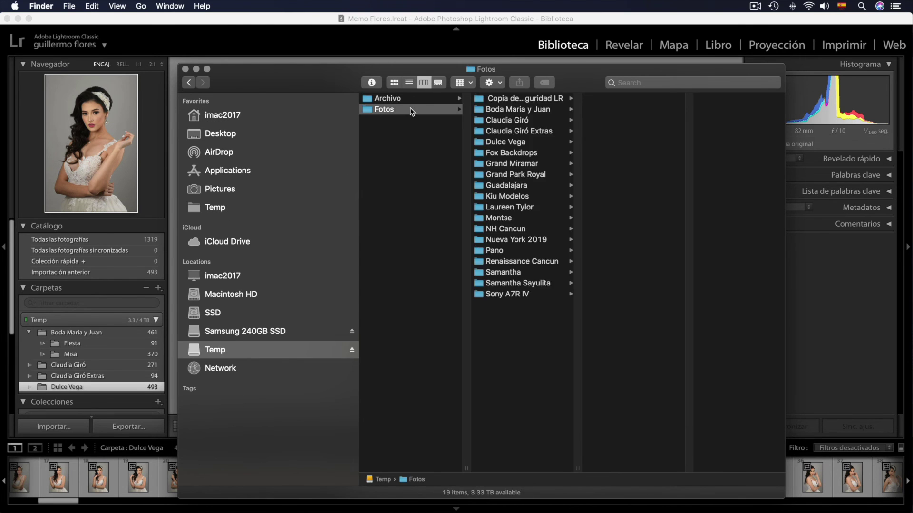
click(557, 153)
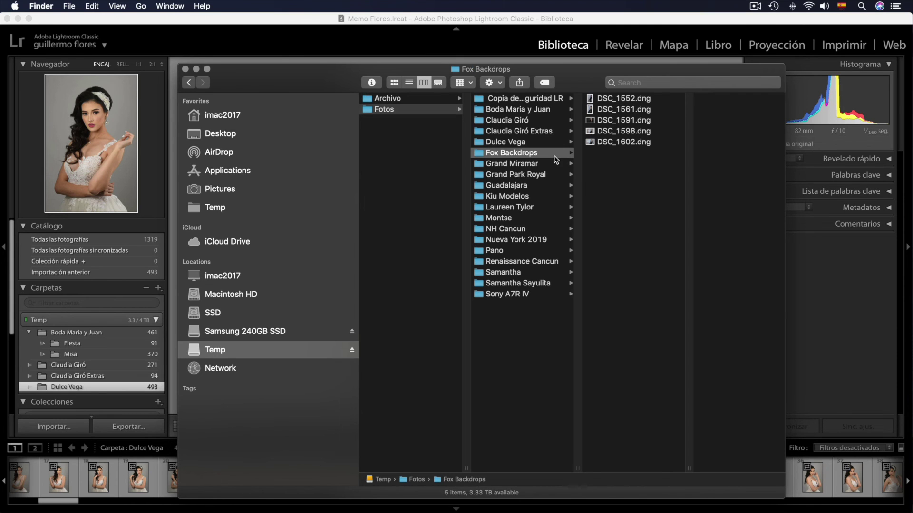
click(550, 162)
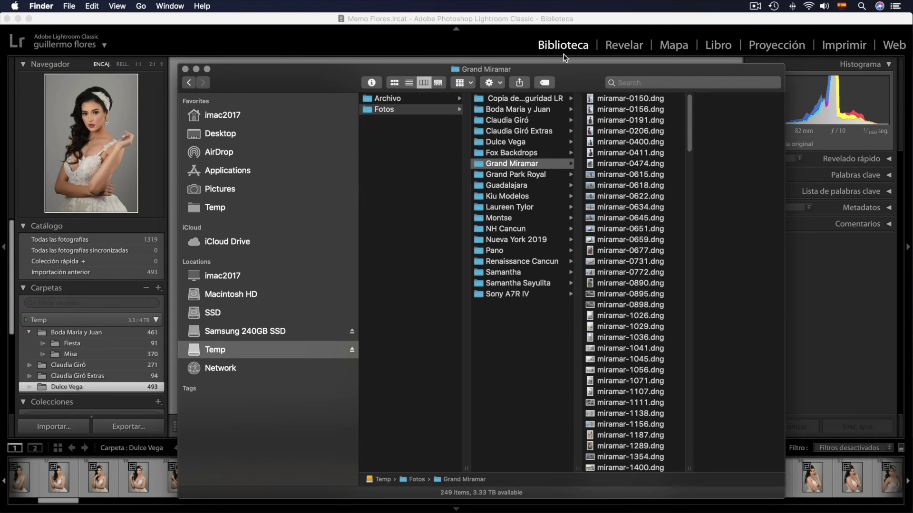
drag(551, 69, 517, 18)
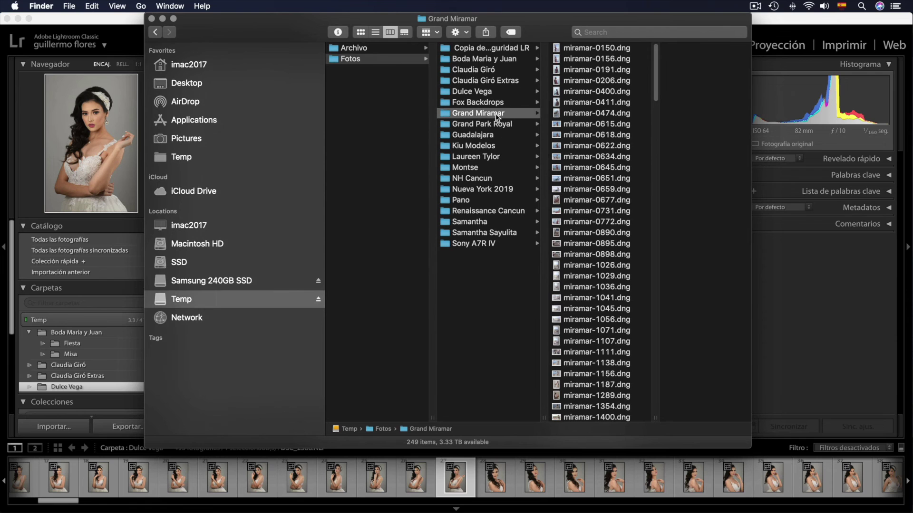
drag(500, 125, 546, 494)
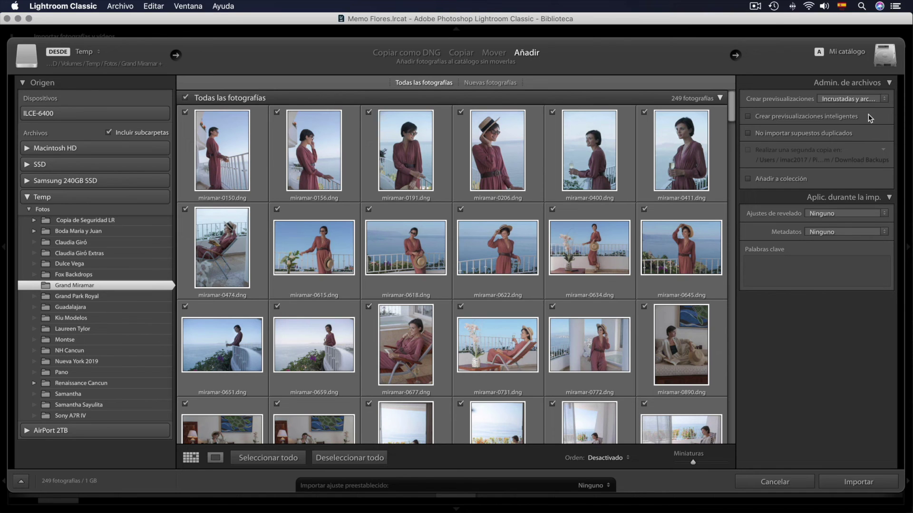
- Set import previews to Estándar and import the 249 Grand Miramar photos
click(848, 99)
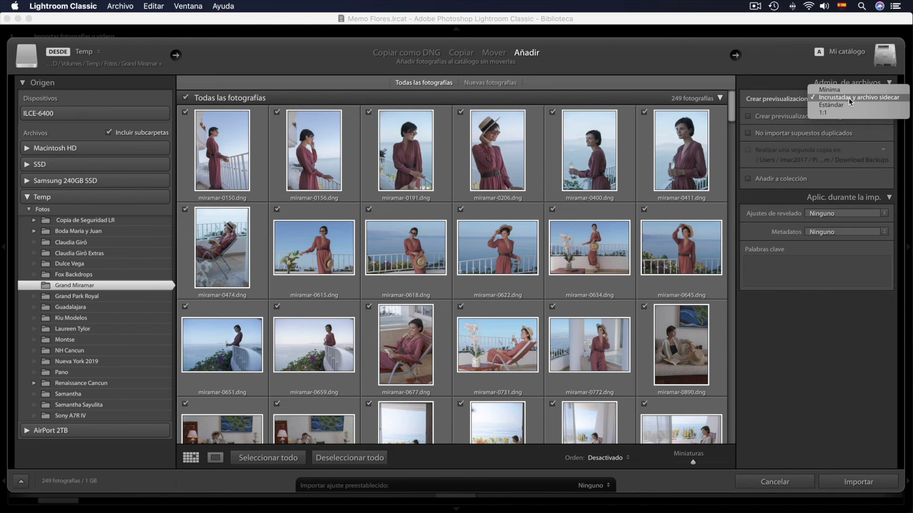
click(846, 103)
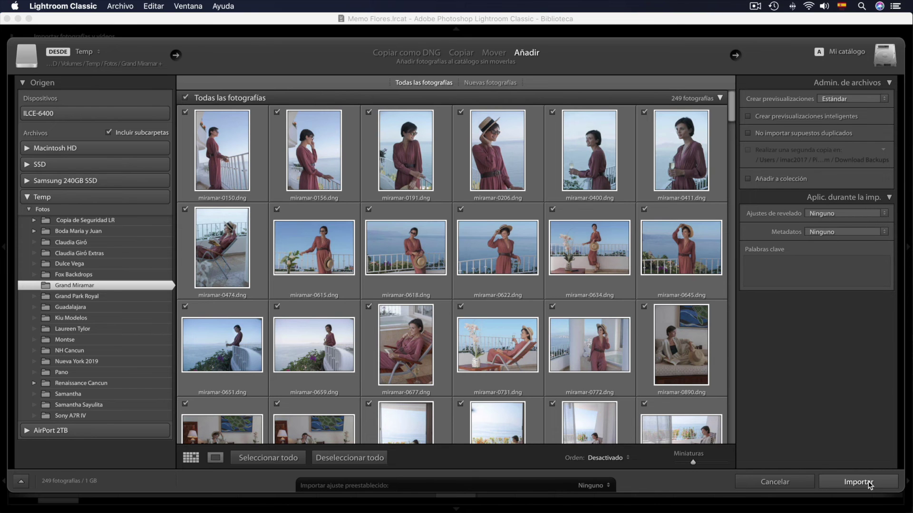
click(858, 482)
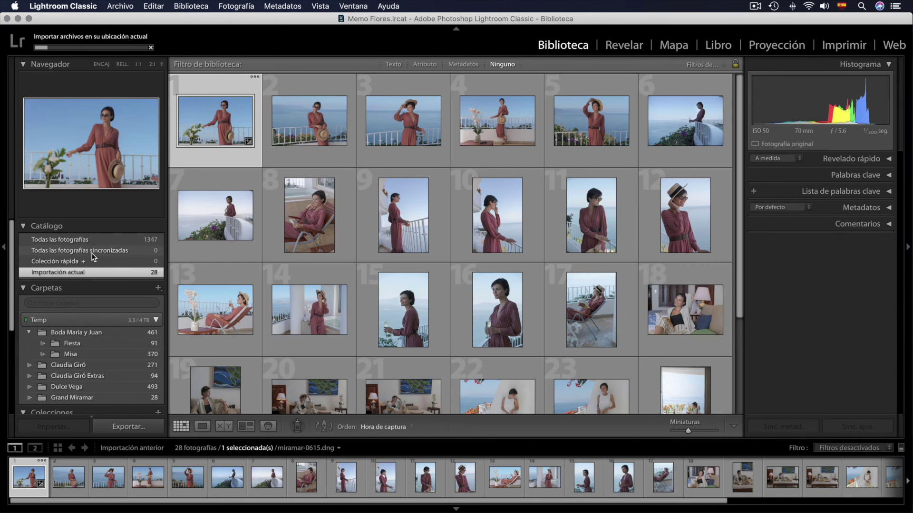
- Show the Todas las fotografías sincronizadas collection in the Catálogo panel
click(78, 250)
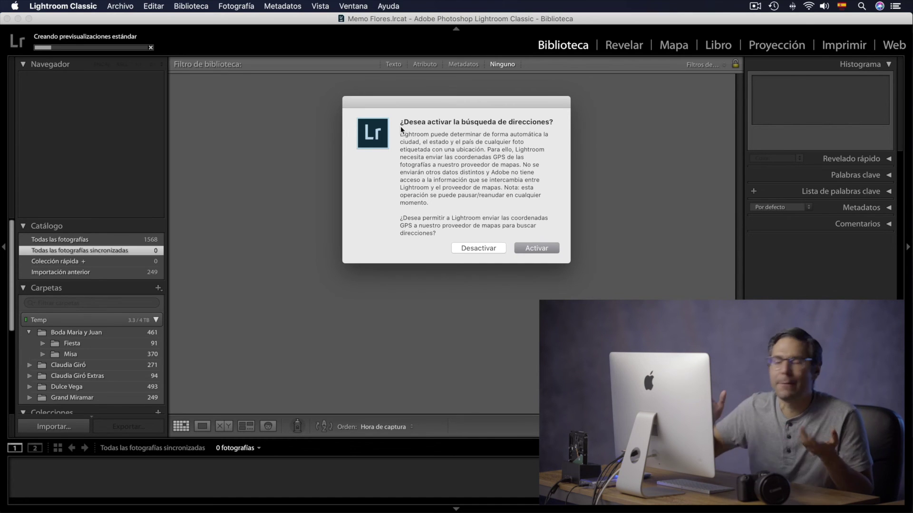
- Dismiss the address-lookup prompt, check preview progress, and show the Grand Miramar folder
click(545, 249)
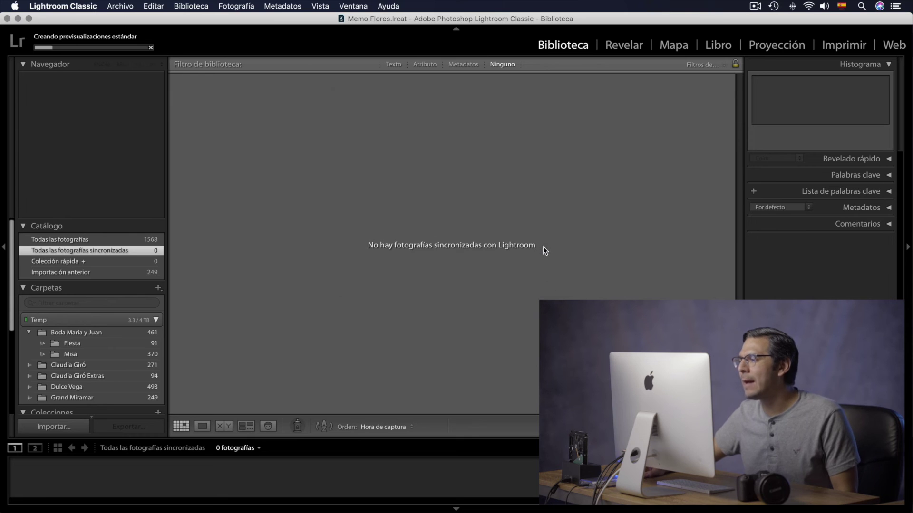
click(44, 43)
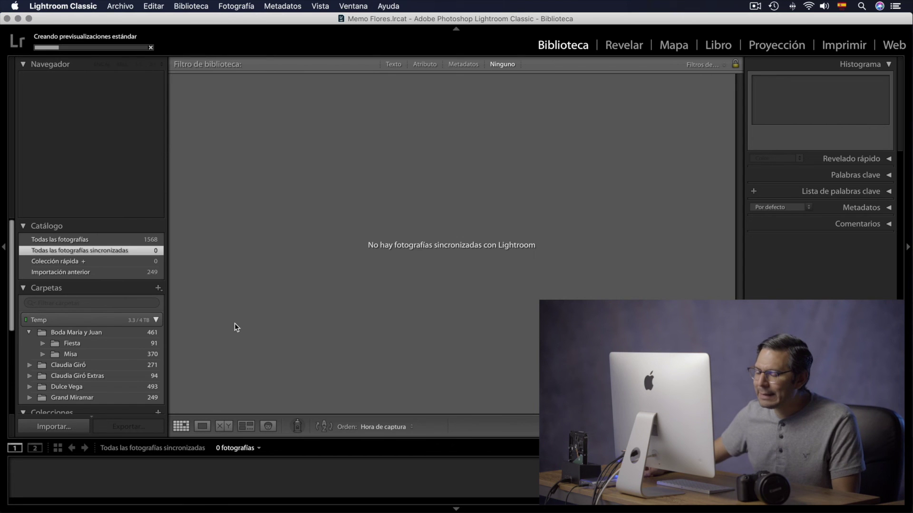
click(106, 399)
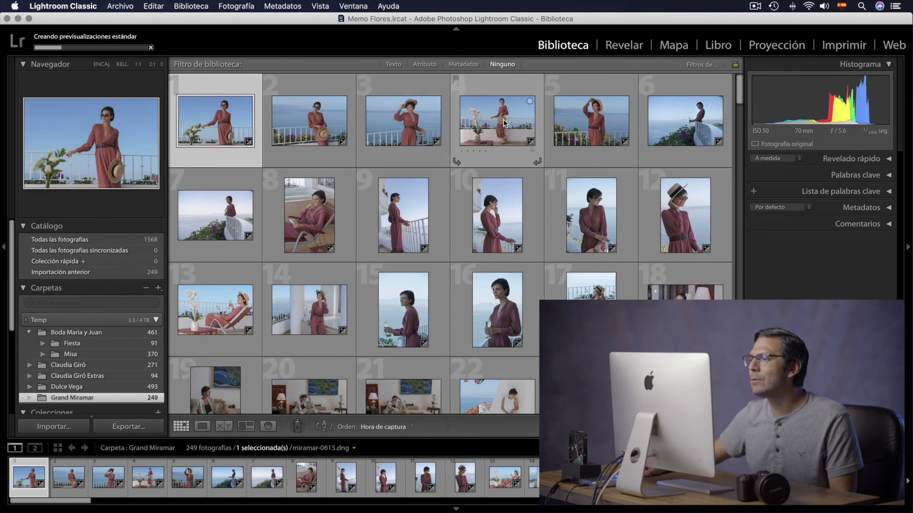
- Open the first Miramar photo and check the sunglasses and face at 1:1
double_click(217, 126)
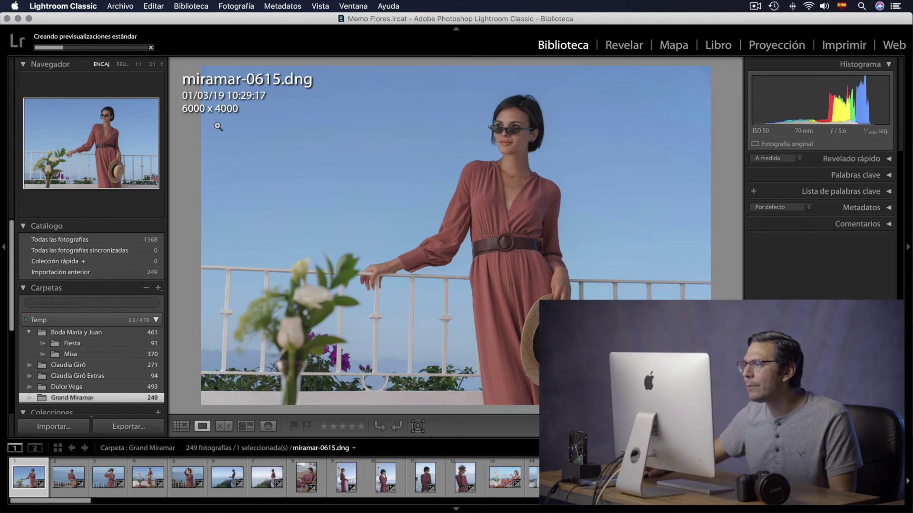
click(506, 131)
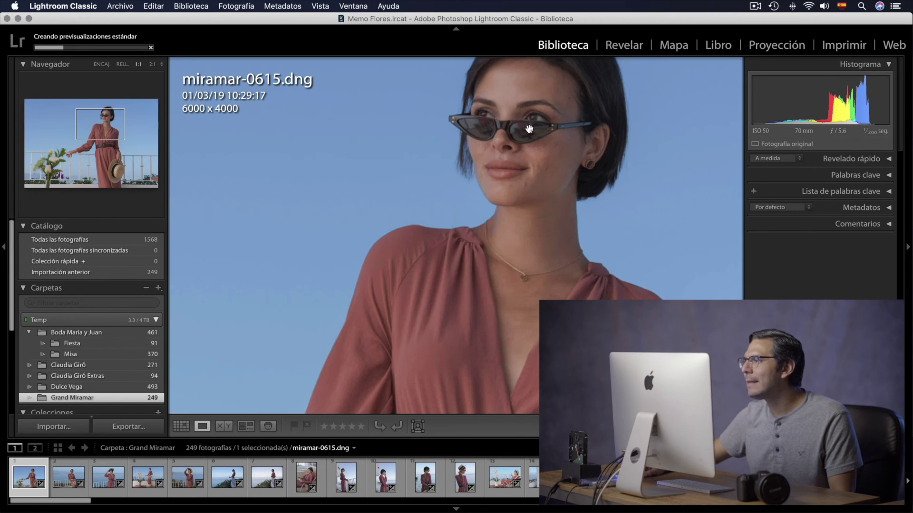
click(555, 126)
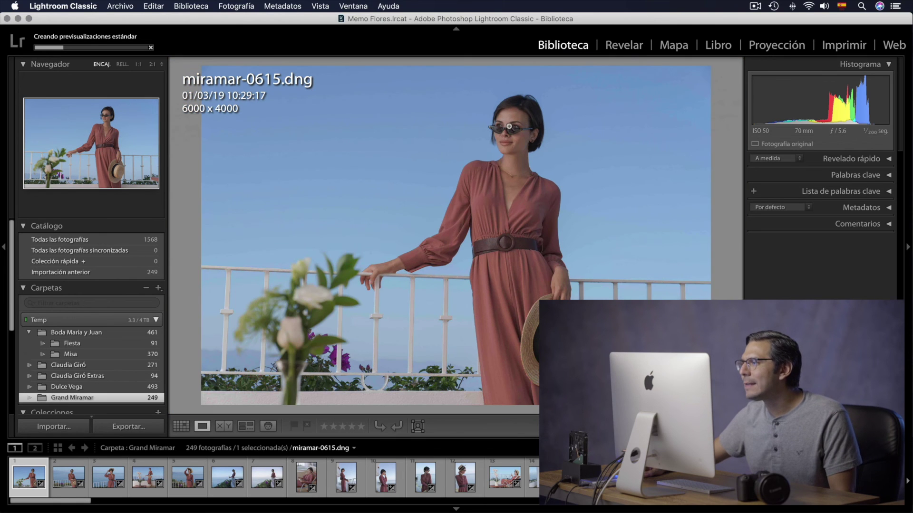
click(508, 128)
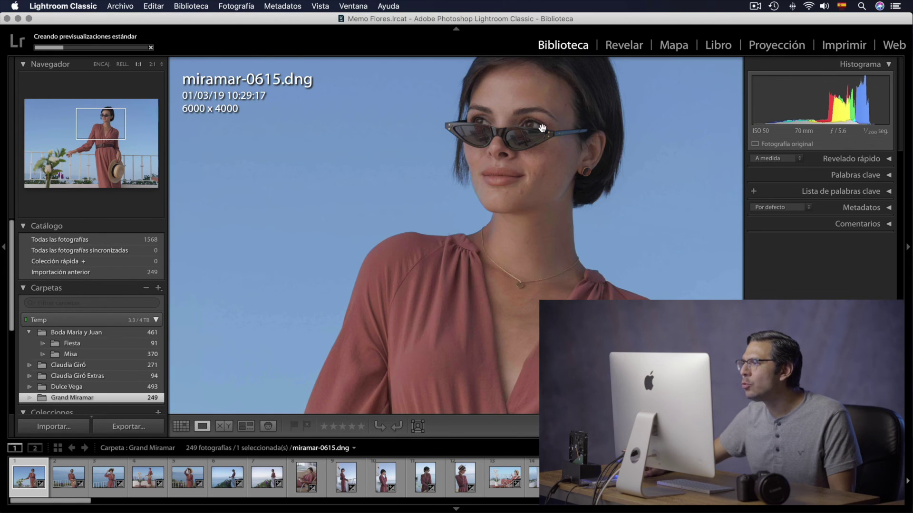
- Step through miramar-0618 and later shots, checking faces and eyes at 1:1
key(Right)
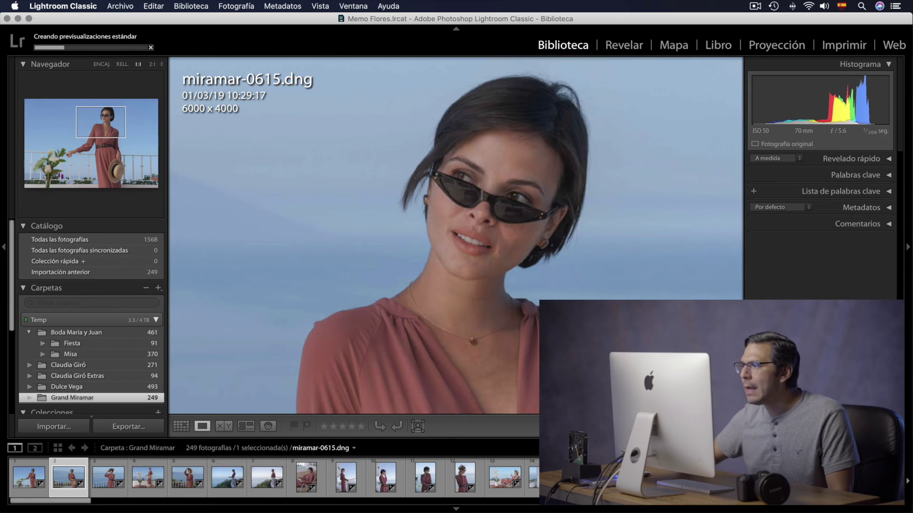
key(Right)
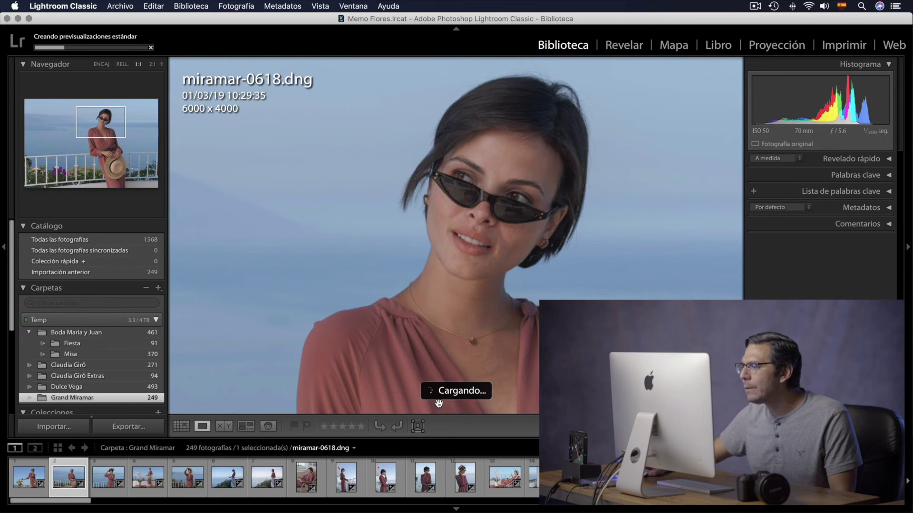
drag(527, 336, 524, 315)
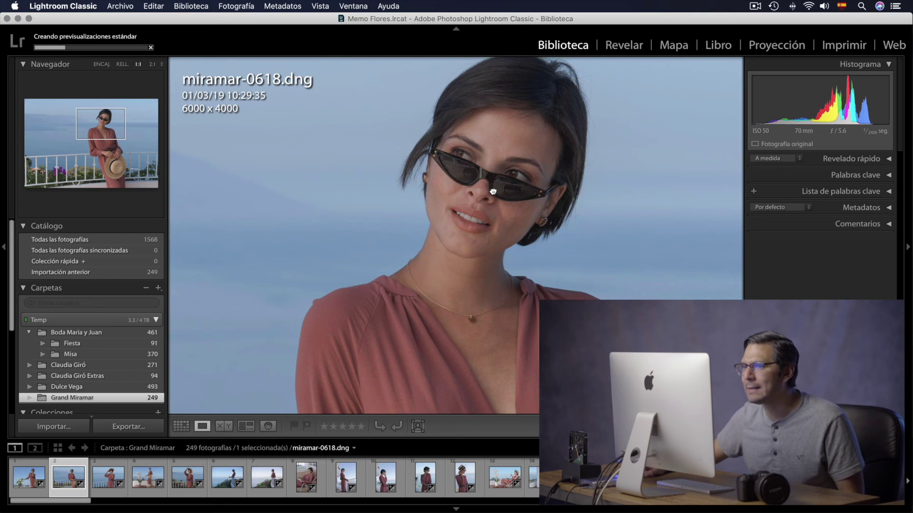
click(493, 191)
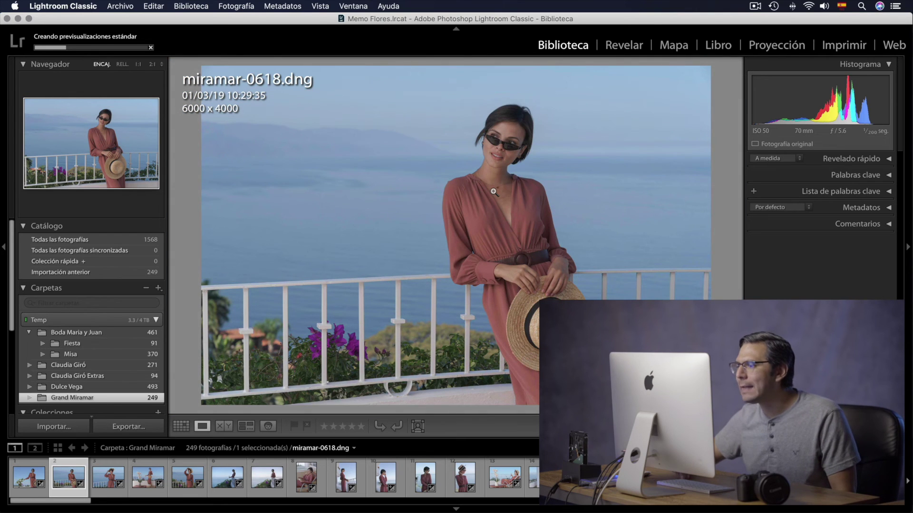
key(Right)
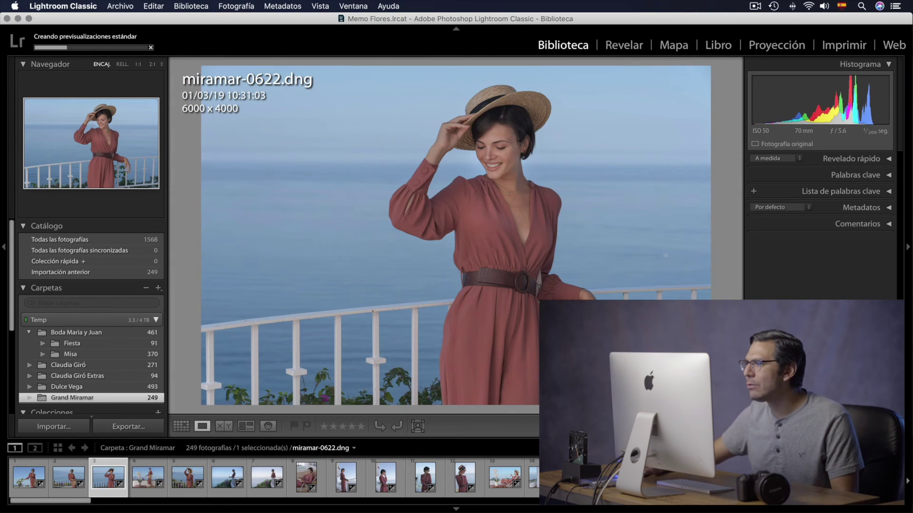
click(504, 149)
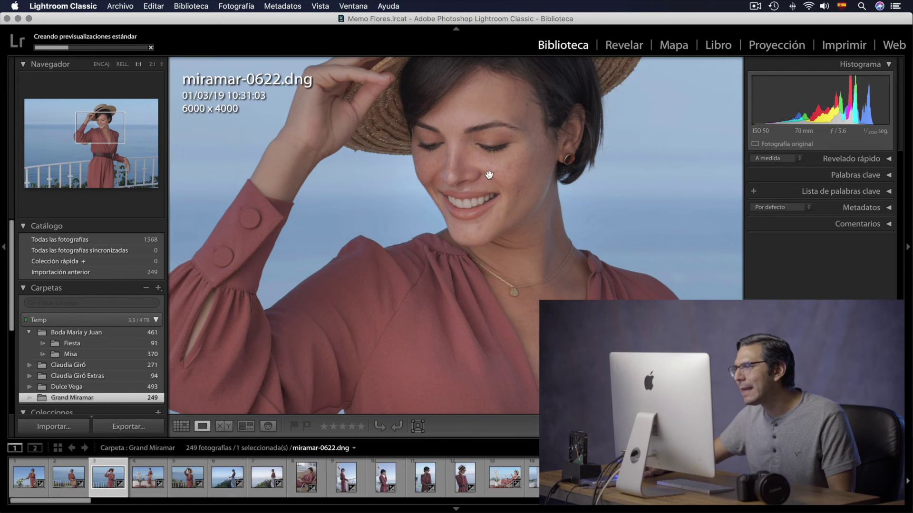
key(Right)
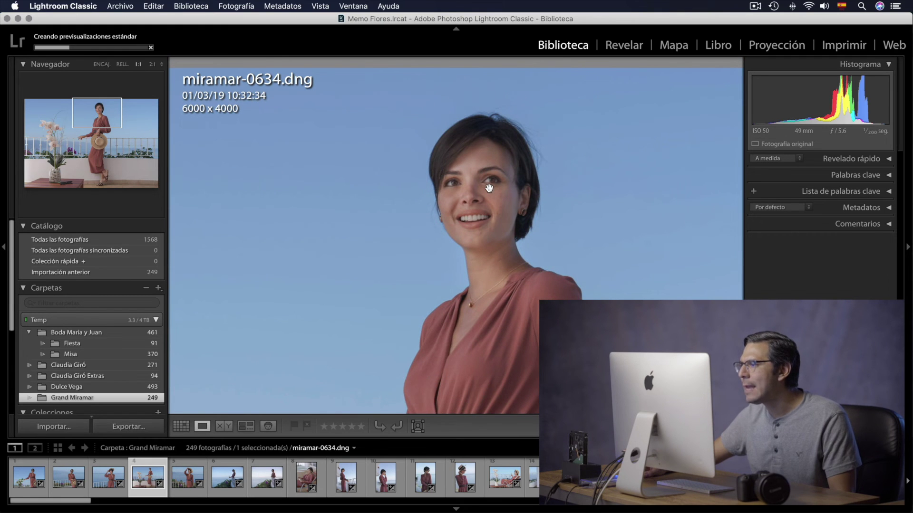
click(492, 187)
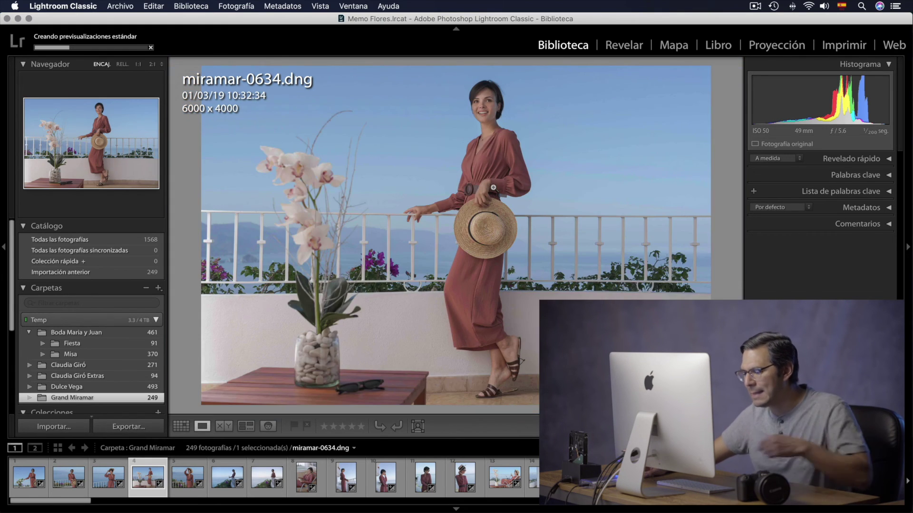
- Return to Grid view and scroll down through the Grand Miramar thumbnails
key(g)
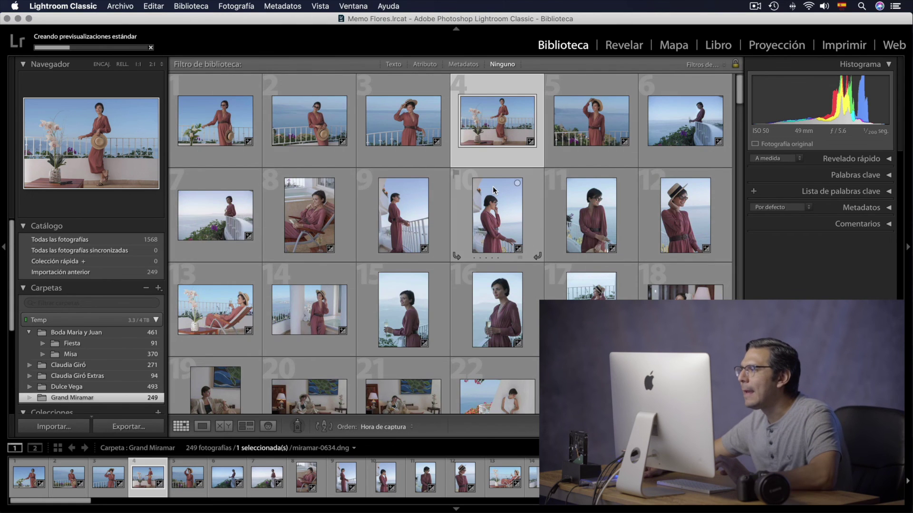
scroll(492, 186, down, 3)
scroll(493, 187, down, 10)
scroll(493, 186, down, 10)
scroll(493, 186, down, 10)
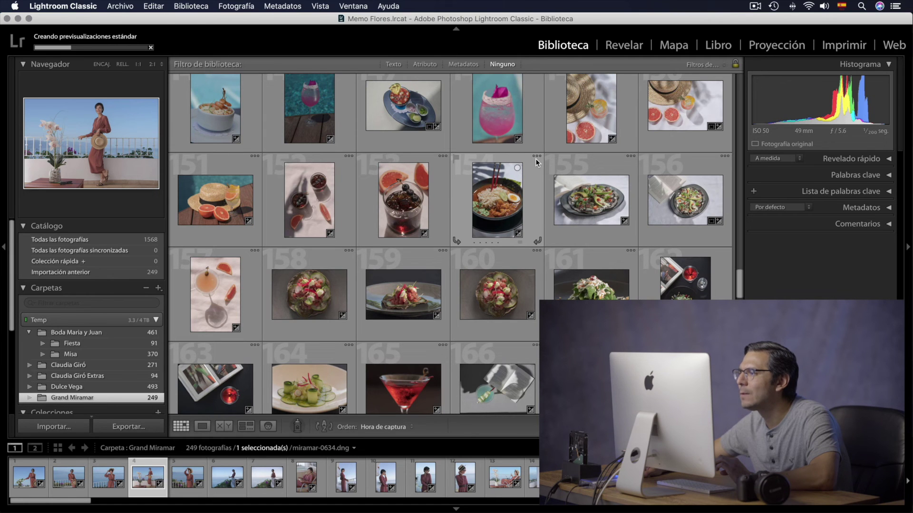
- Scroll back to the top and open miramar-0615.dng in Loupe view
scroll(535, 161, up, 3)
scroll(535, 161, up, 3)
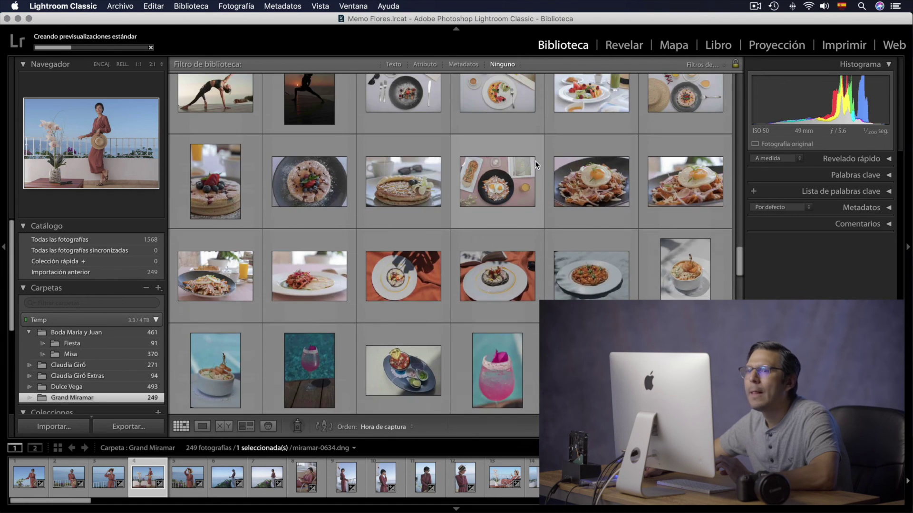
scroll(535, 161, up, 3)
scroll(535, 161, up, 3)
scroll(534, 161, up, 3)
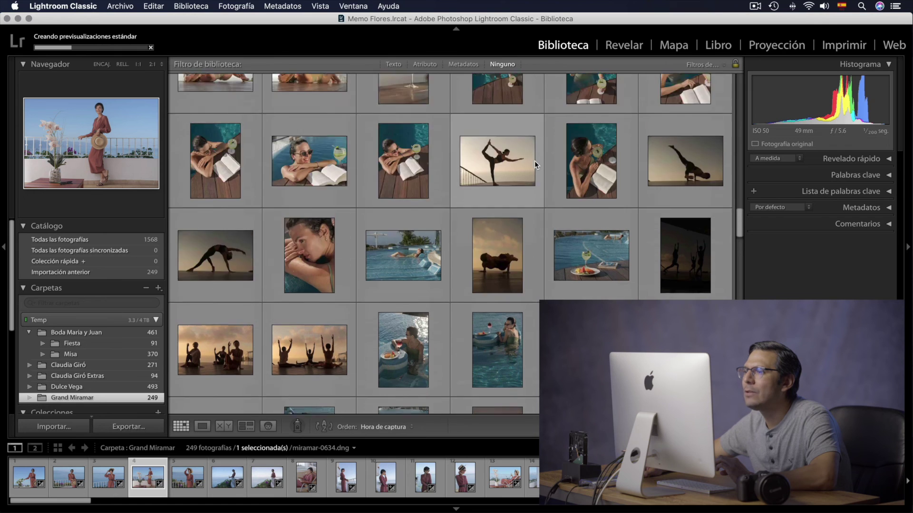
scroll(534, 160, up, 3)
scroll(534, 160, up, 1)
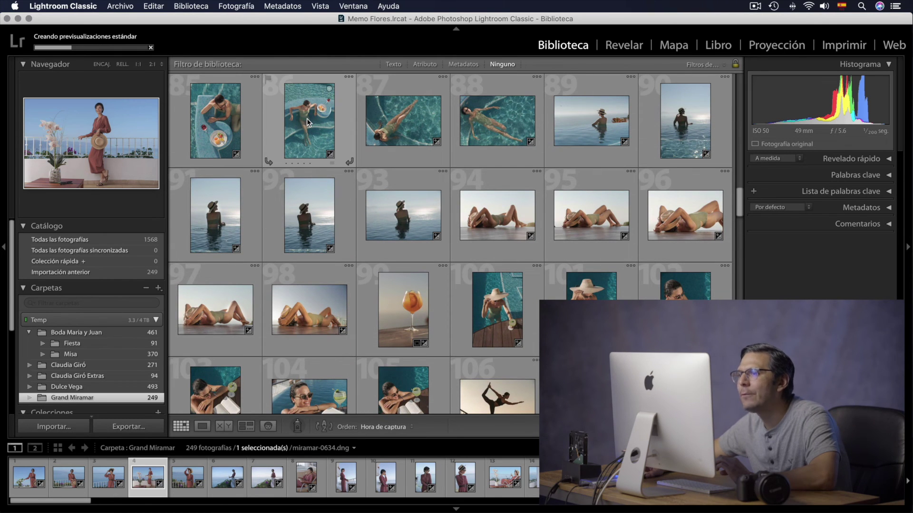
mouse_move(309, 120)
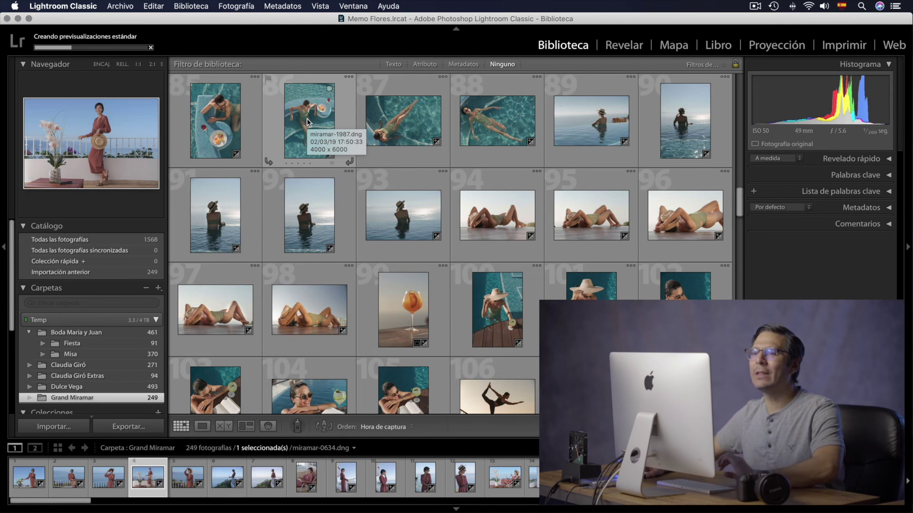
key(Home)
double_click(182, 130)
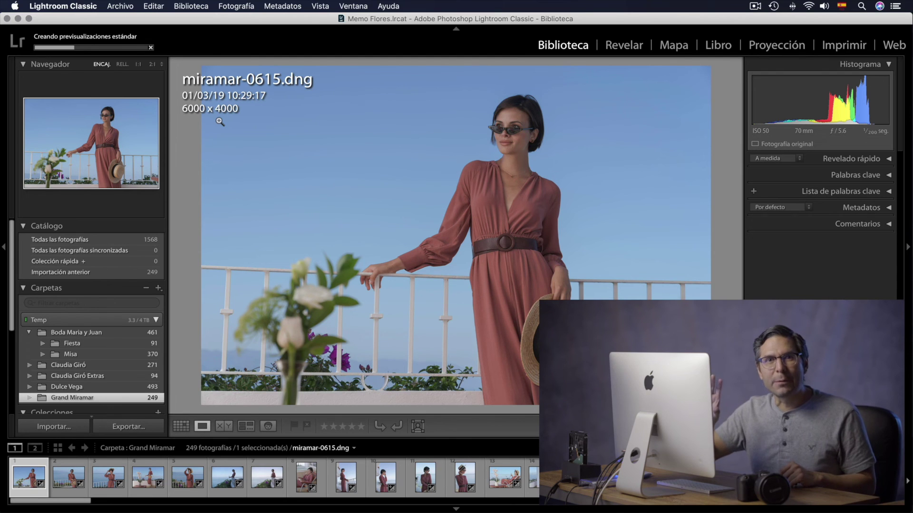
click(54, 6)
click(71, 45)
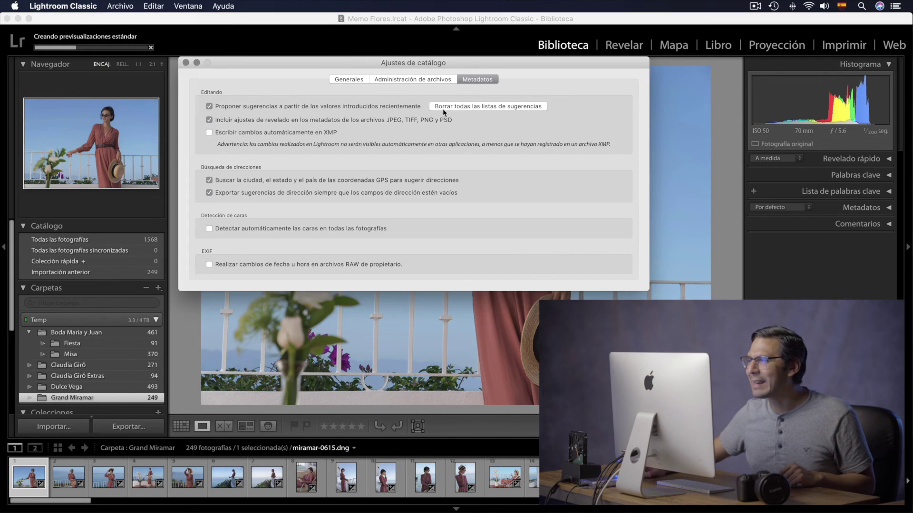
click(409, 79)
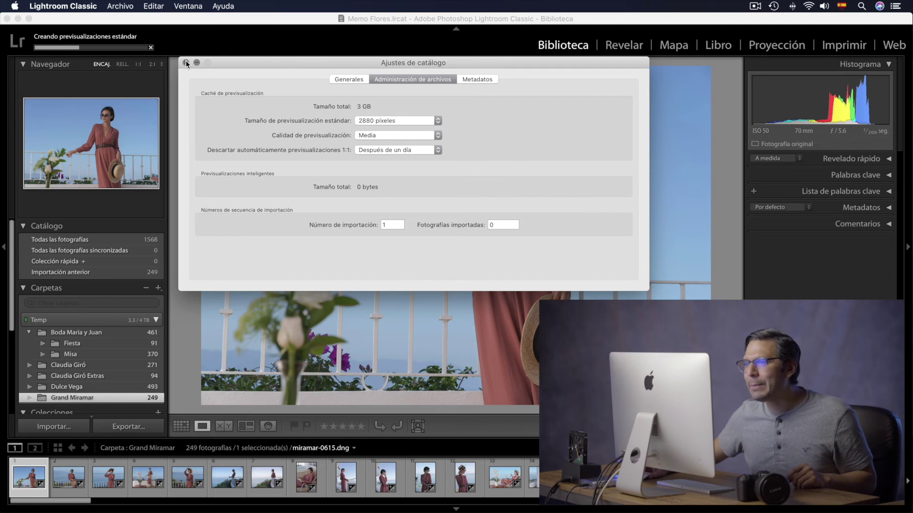
click(186, 62)
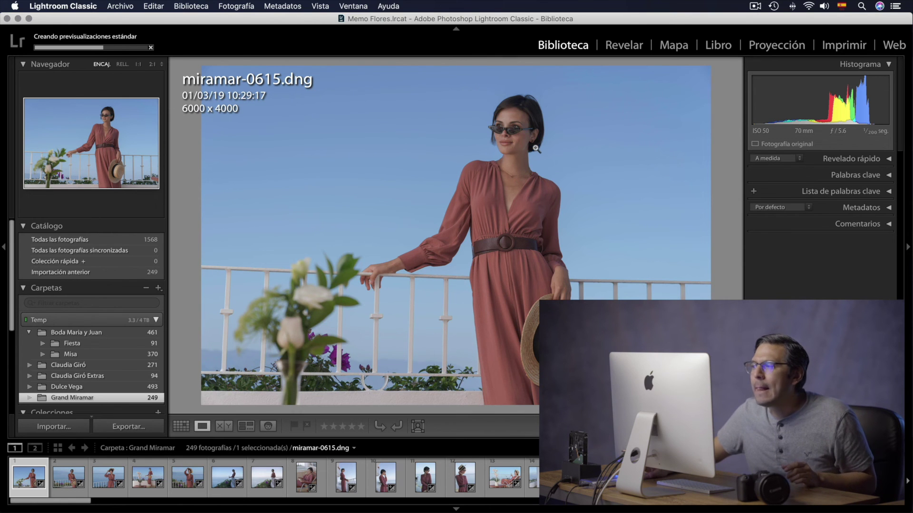
- Zoom miramar-0615.dng to 1:1 on the model's sunglasses
click(497, 128)
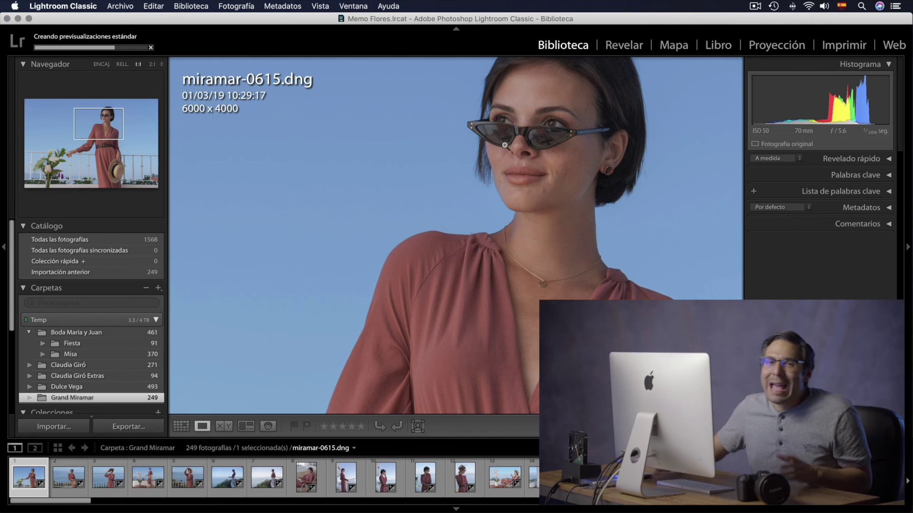
- Fit miramar-0615.dng back in view, select the Montse folder in Finder, and return to Lightroom
click(505, 145)
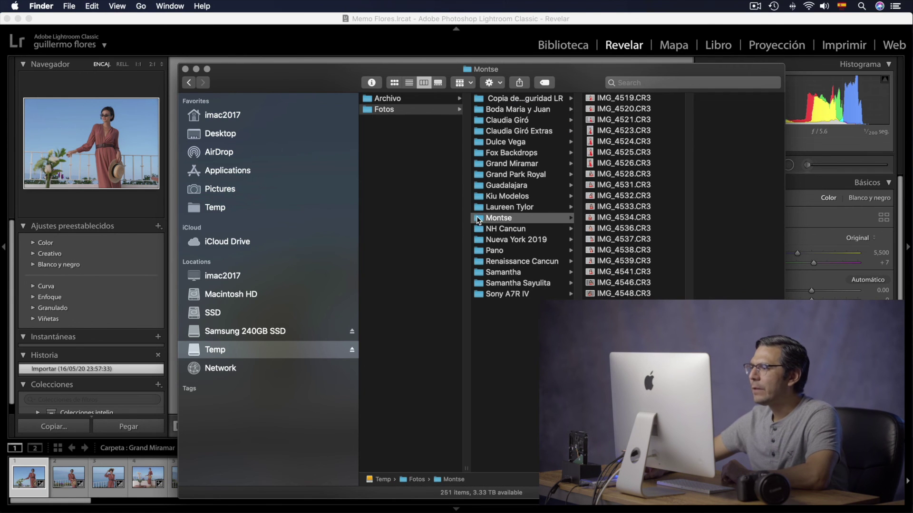
click(477, 217)
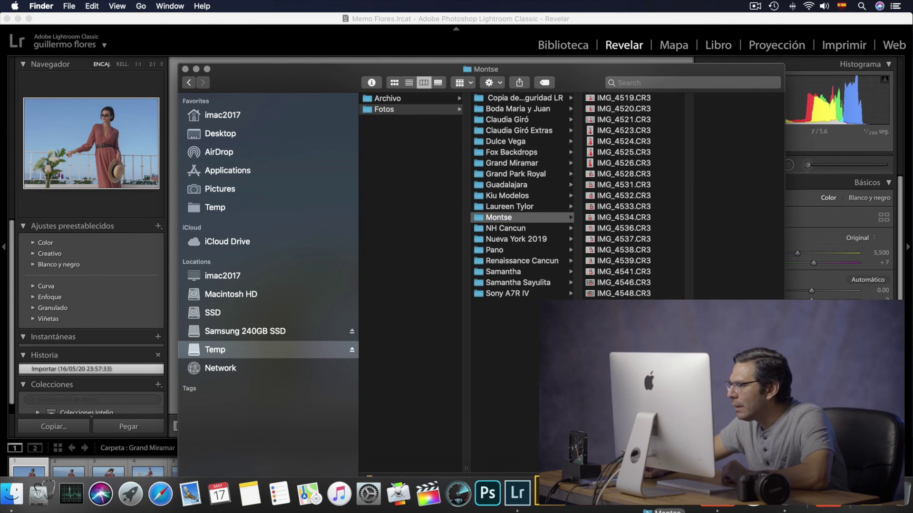
click(541, 489)
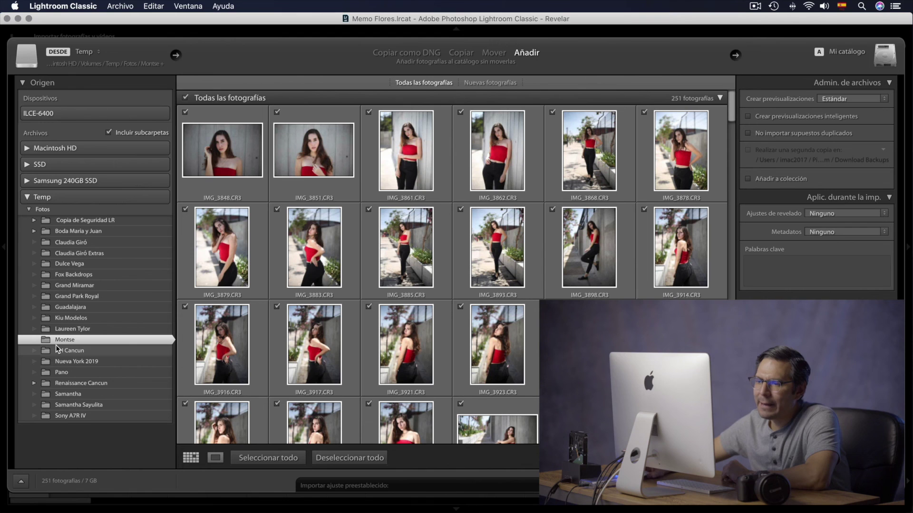
- Import the 251 Montse photos in place with Minimal previews, then show the Montse folder's thumbnails
click(836, 96)
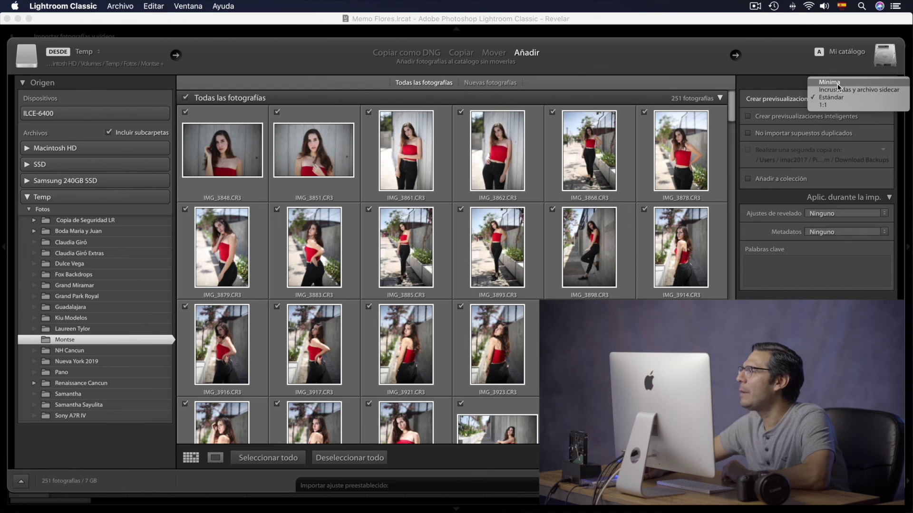
click(837, 84)
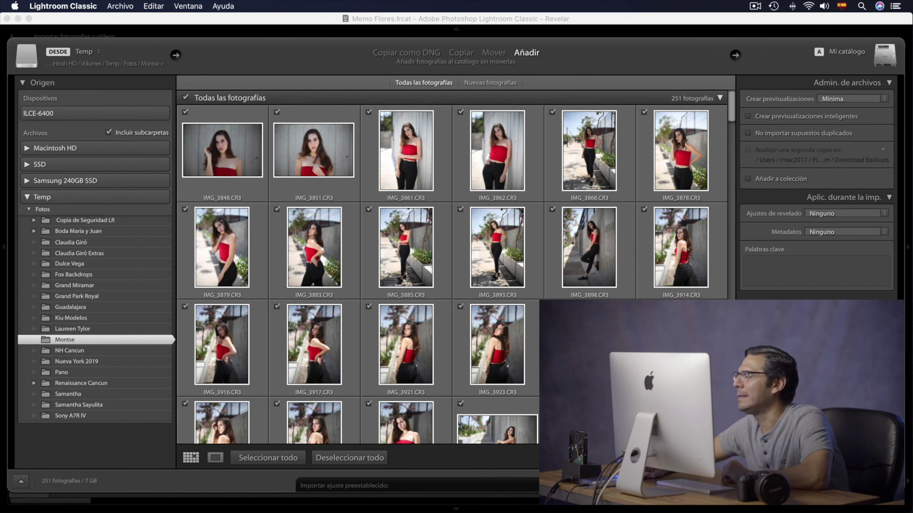
key(Return)
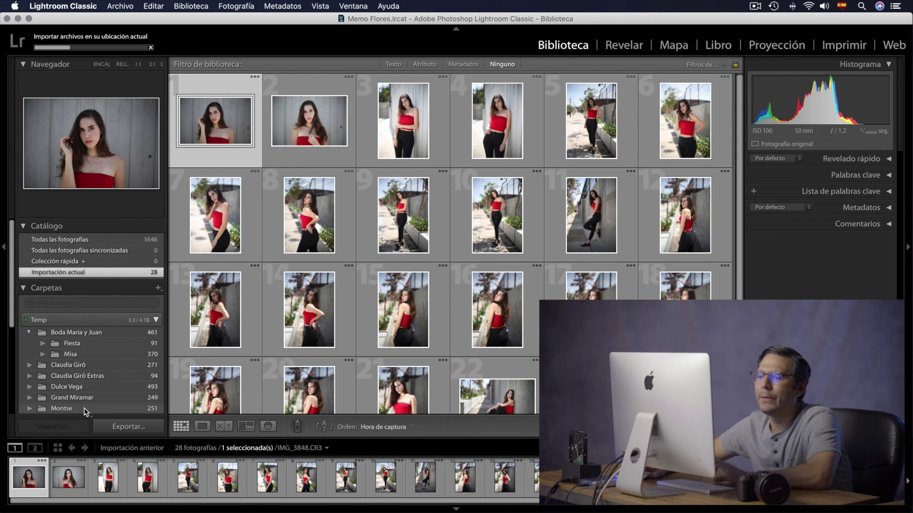
click(43, 410)
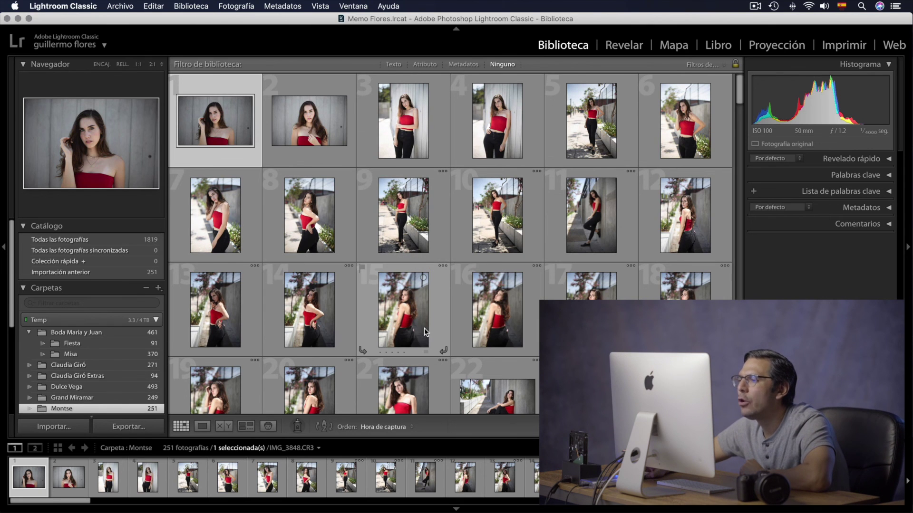
- Open IMG_3921.CR3 and pan around the model's eye at 1:1 zoom
double_click(400, 314)
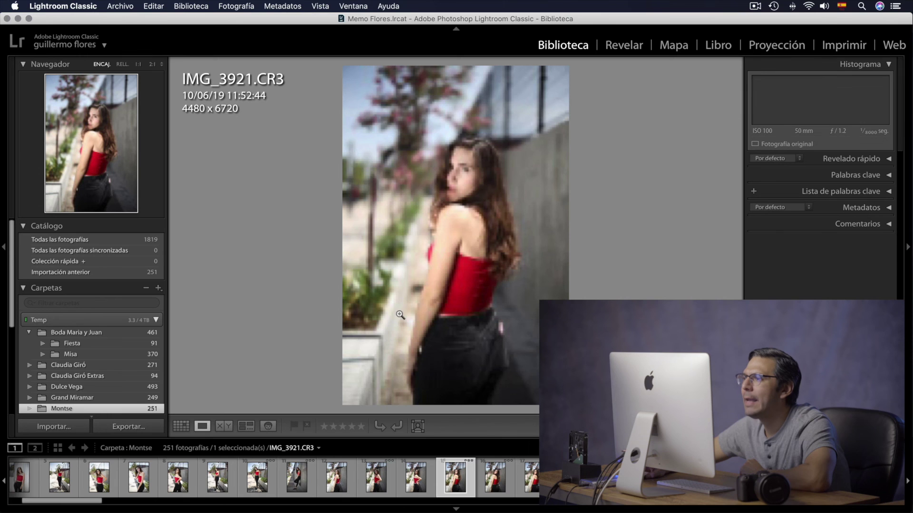
click(463, 178)
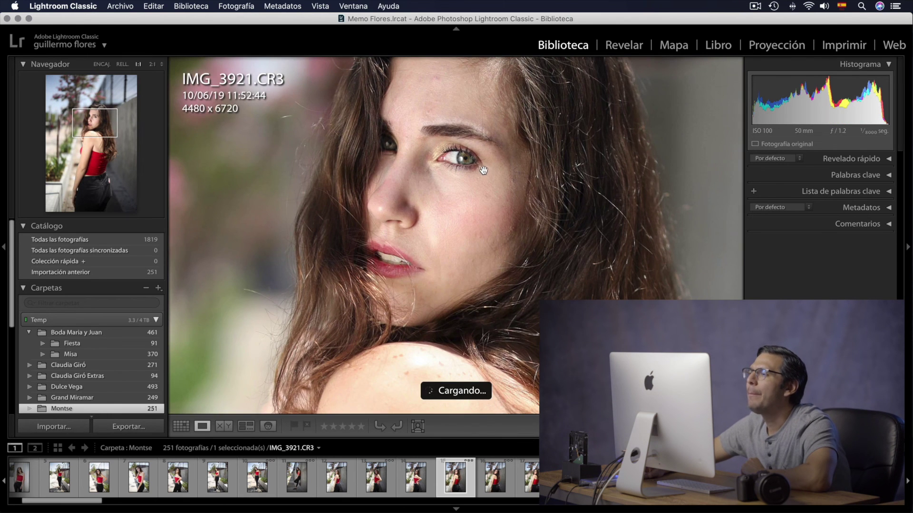
drag(479, 170, 441, 181)
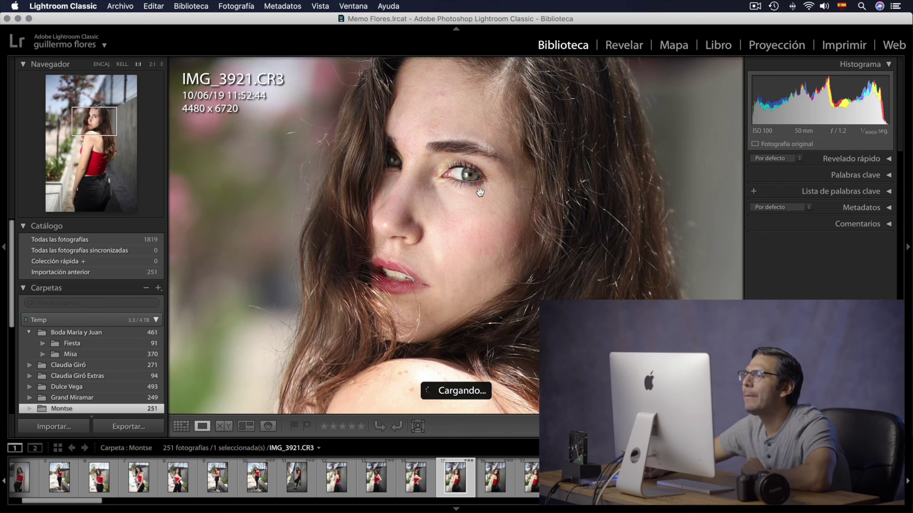
mouse_move(471, 181)
mouse_down()
mouse_move(480, 183)
mouse_move(472, 192)
mouse_up()
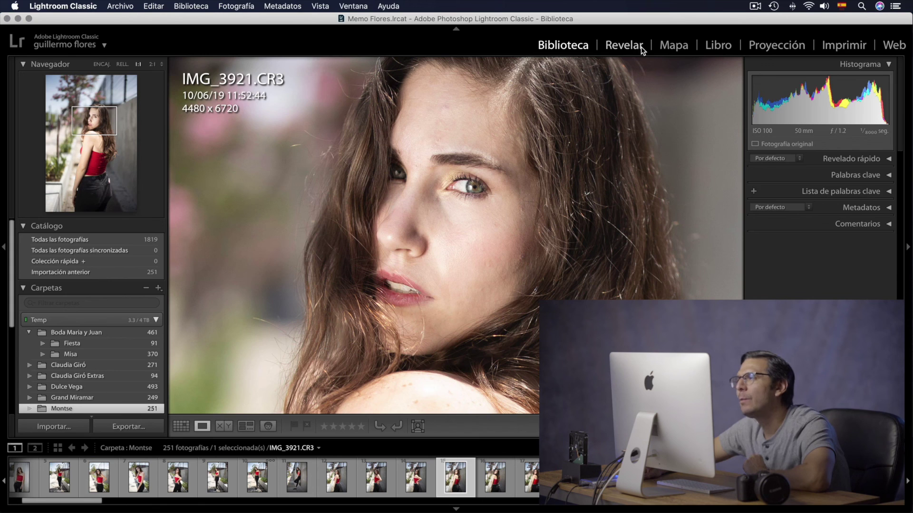
- In the Develop Detail panel, set sharpening Amount 100, Radius 1.5 and Detail 100
click(641, 49)
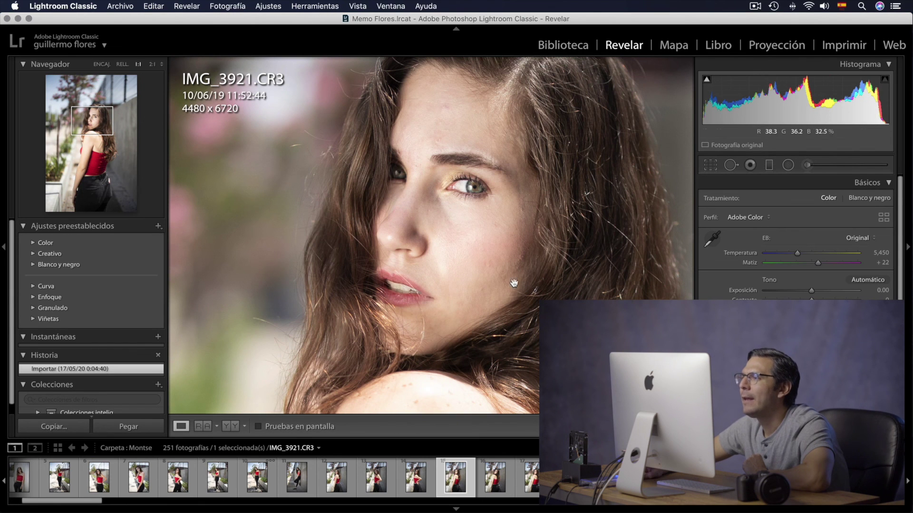
scroll(795, 238, down, 3)
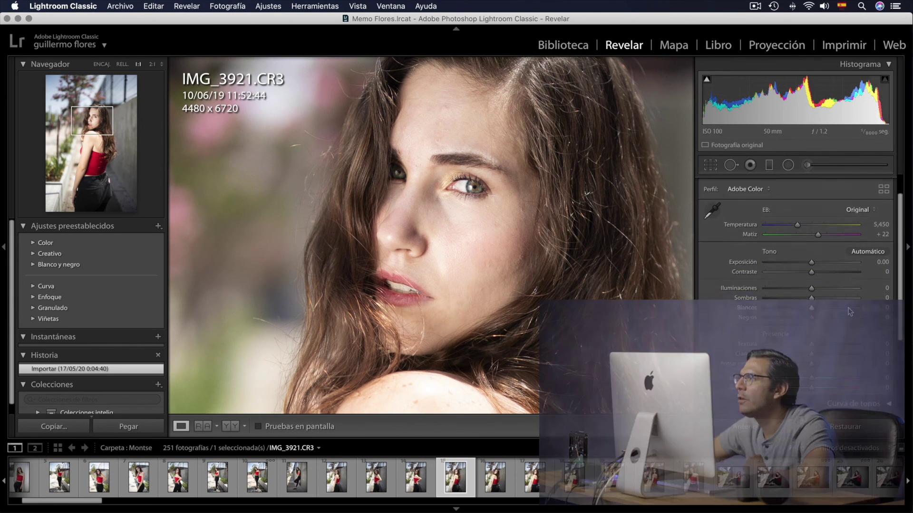
scroll(832, 264, down, 3)
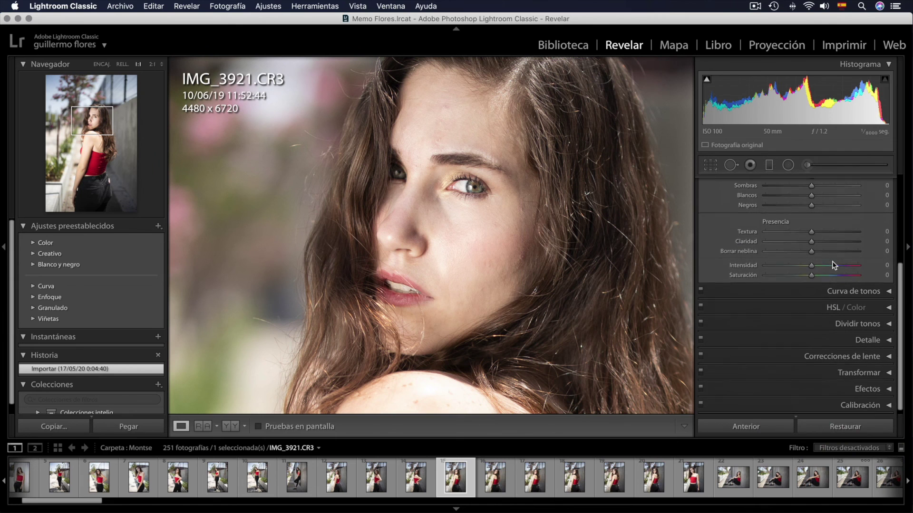
click(872, 337)
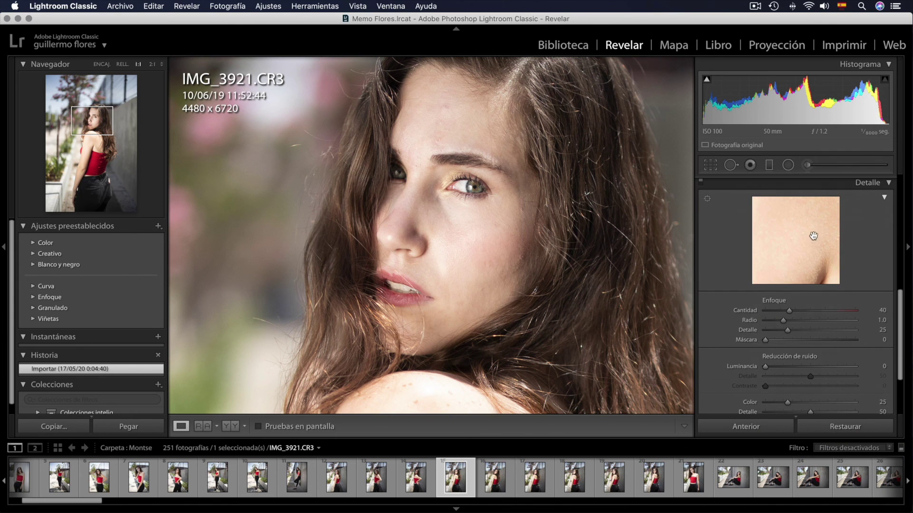
scroll(842, 260, up, 1)
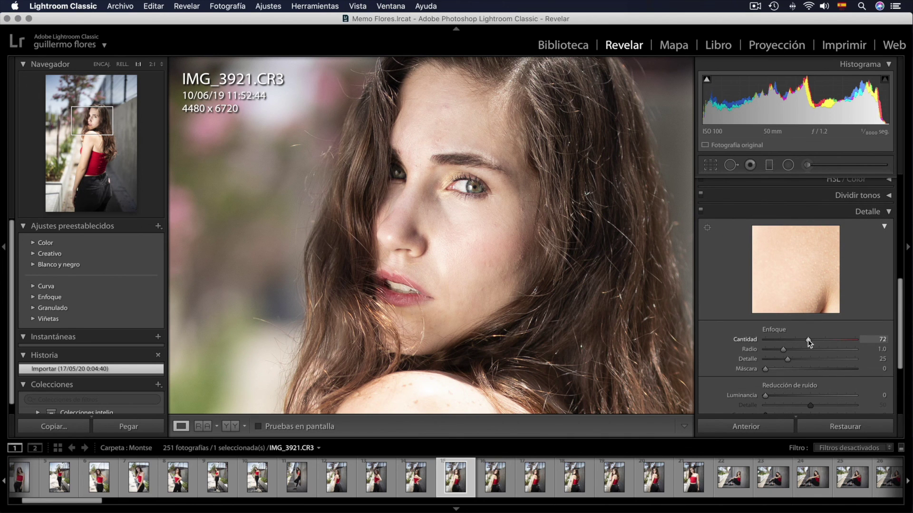
drag(810, 342, 809, 340)
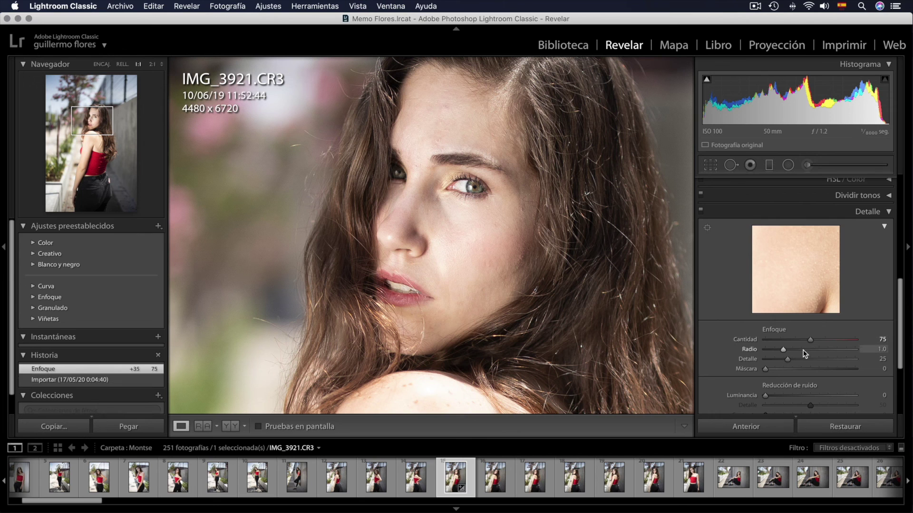
click(828, 339)
mouse_move(827, 337)
mouse_down()
mouse_move(836, 357)
mouse_move(859, 359)
mouse_up()
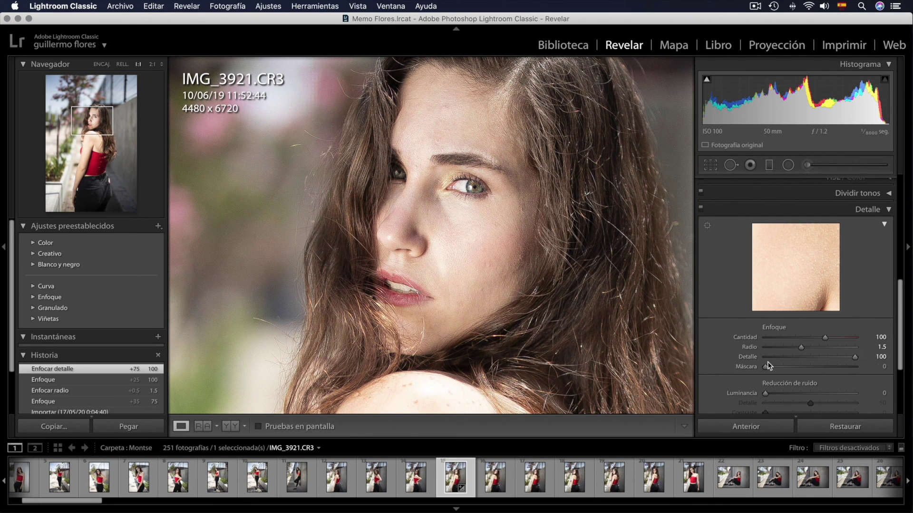
- Set sharpening Masking to 25 and Color noise reduction to 0, then fit the whole photo
scroll(769, 359, down, 1)
scroll(769, 359, down, 1)
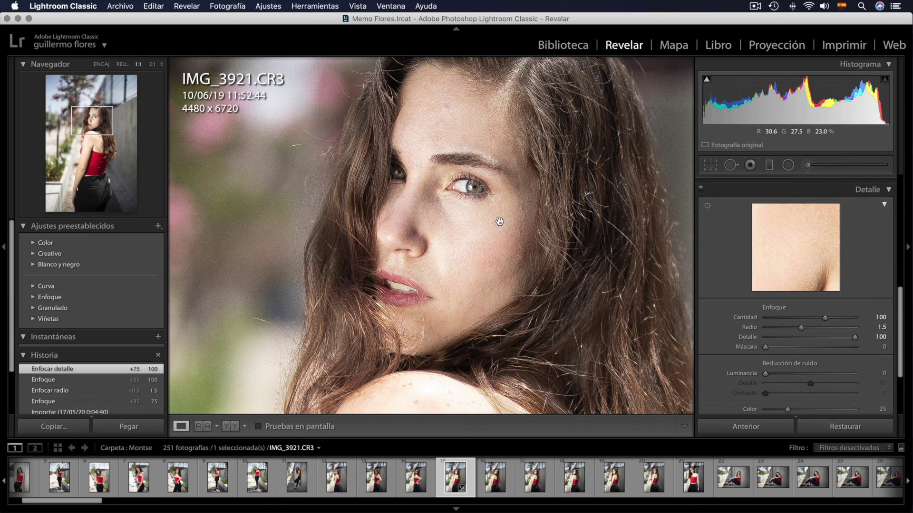
mouse_move(491, 222)
mouse_down()
mouse_move(483, 233)
mouse_move(508, 259)
mouse_up()
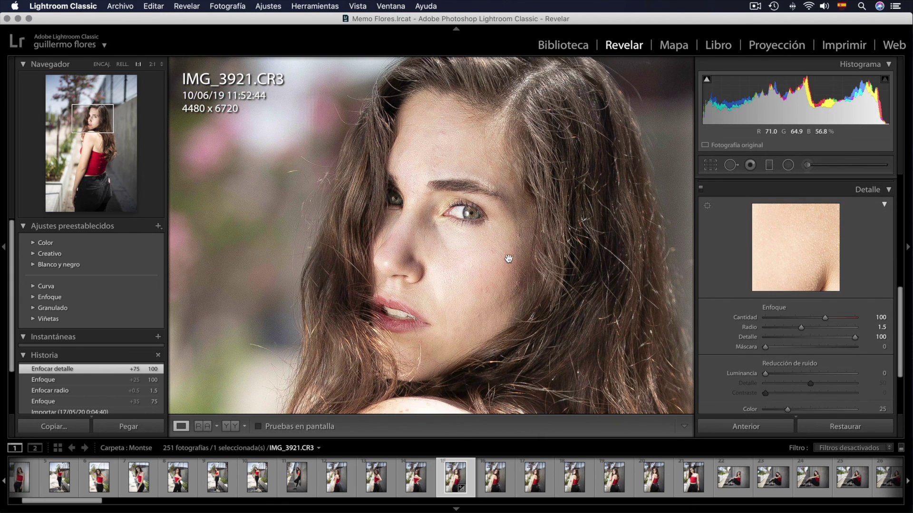
click(787, 347)
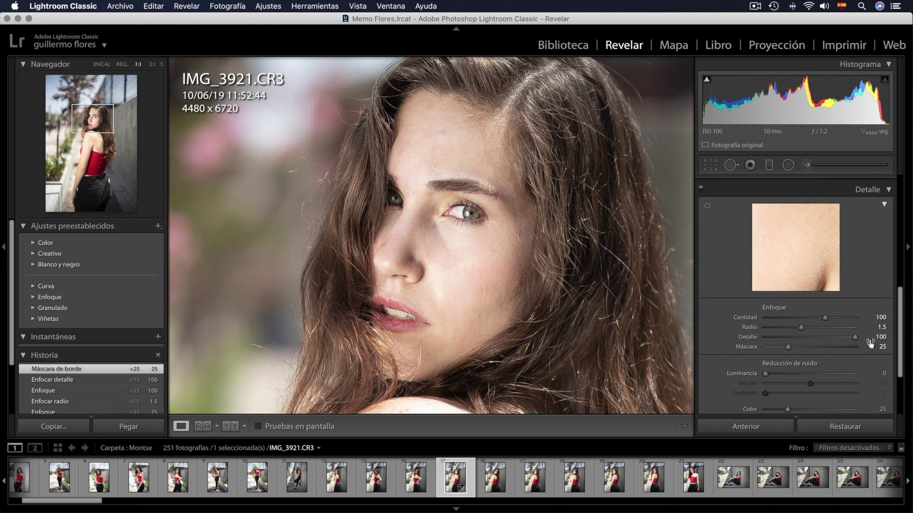
drag(527, 252, 526, 261)
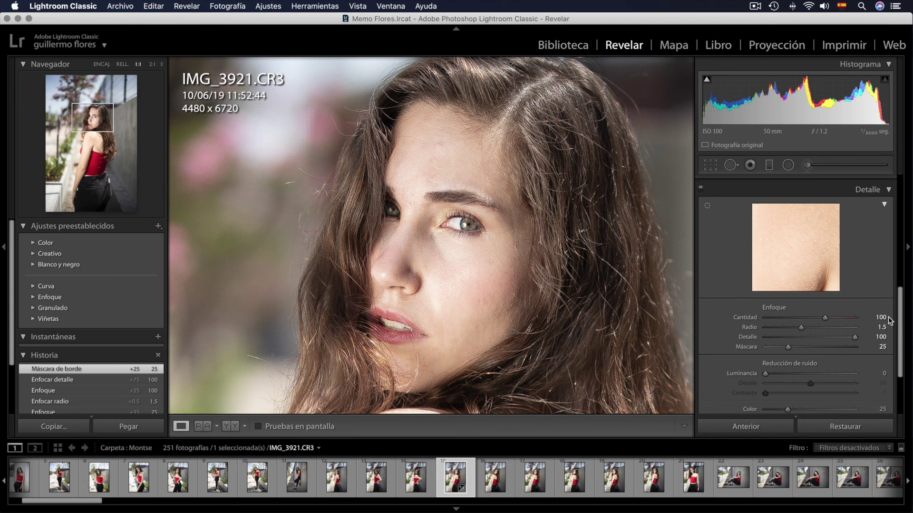
scroll(890, 320, down, 2)
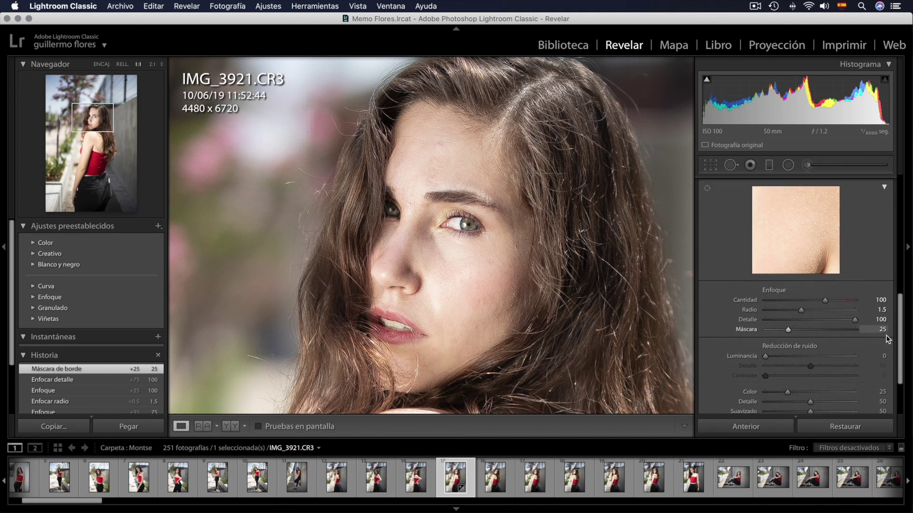
scroll(892, 319, down, 2)
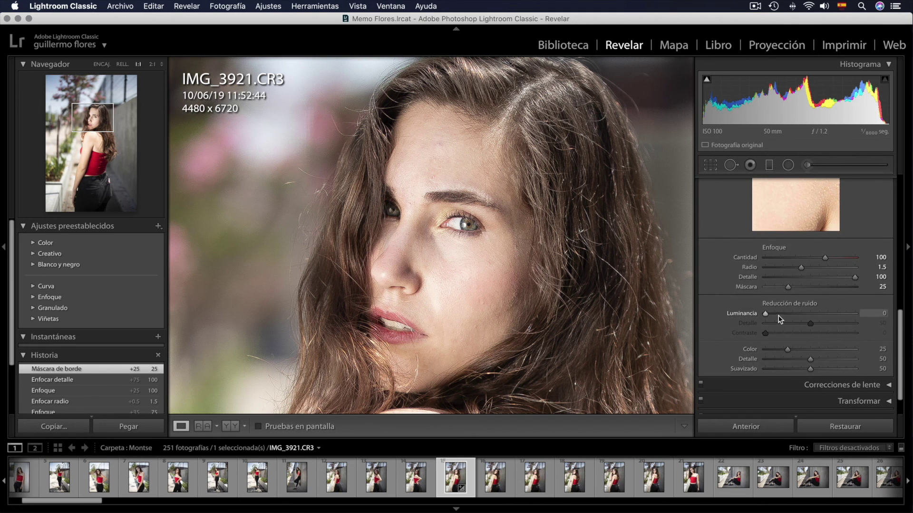
drag(786, 349, 744, 350)
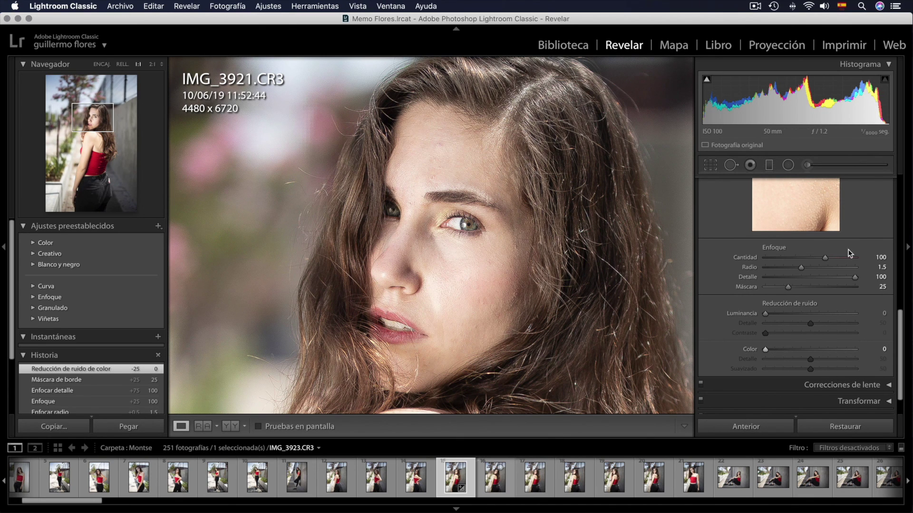
click(536, 235)
scroll(845, 267, up, 10)
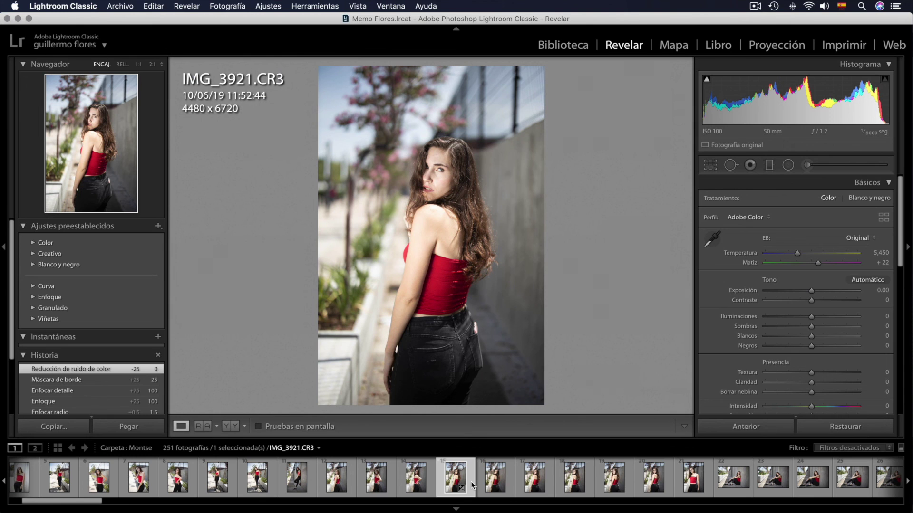
- Show the Montse folder as a Library grid and select all 251 photos with Edit > Select All
click(585, 48)
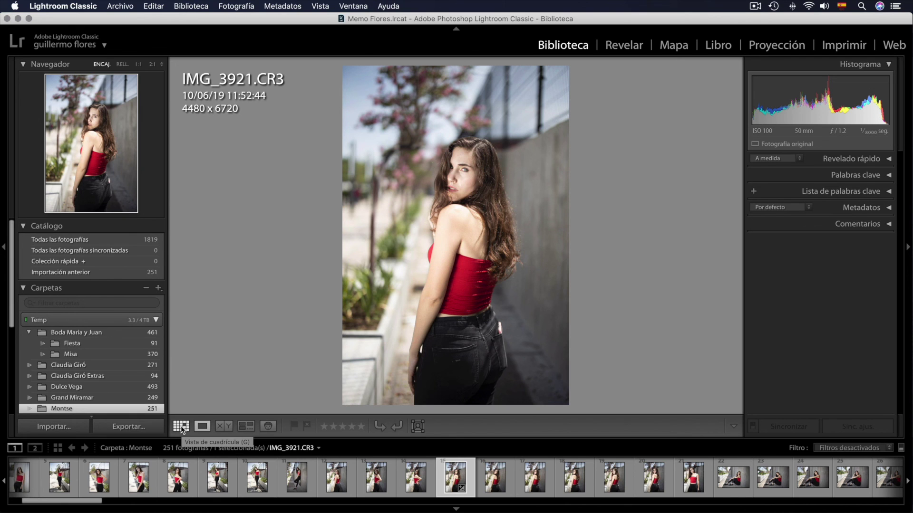
click(180, 426)
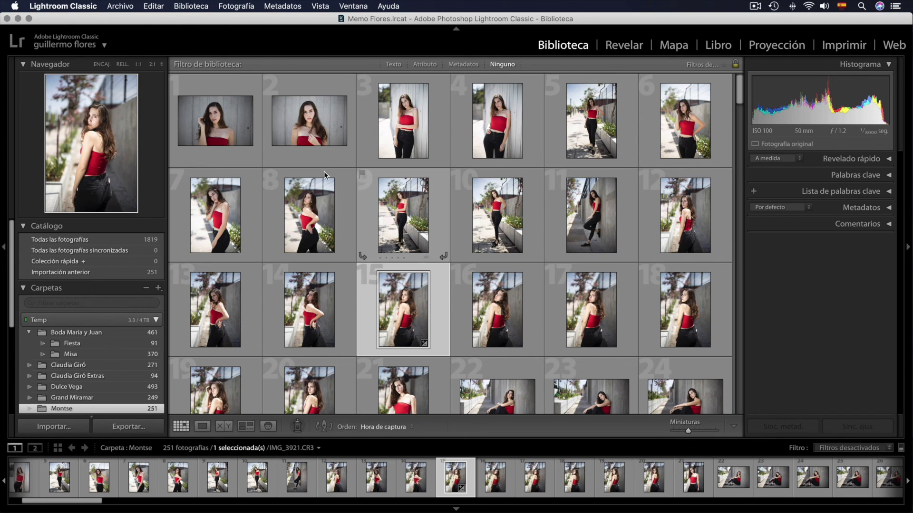
click(157, 5)
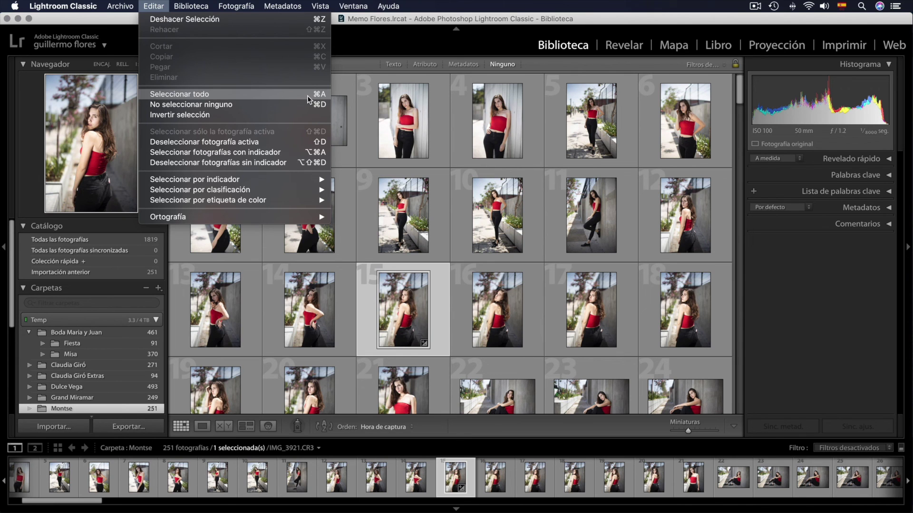
click(291, 94)
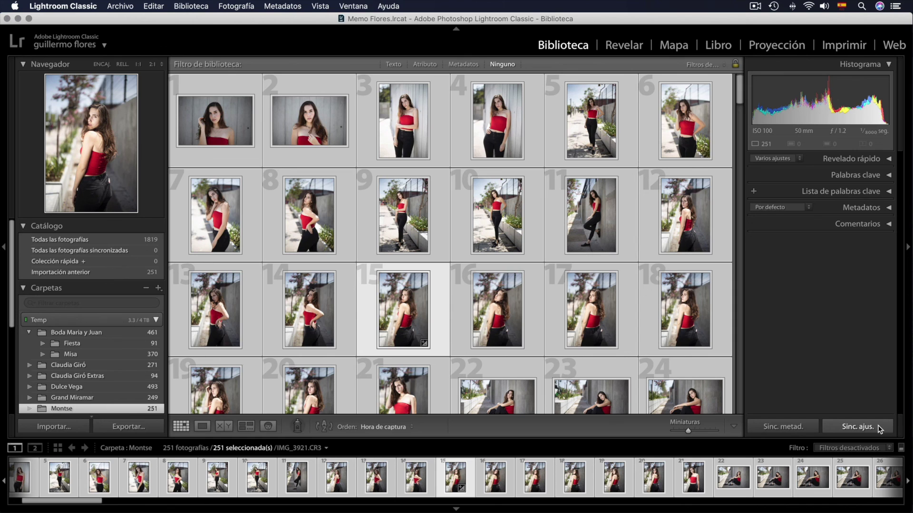
- Sync only Sharpening and Noise Reduction from IMG_3921 to all selected Montse photos
click(879, 428)
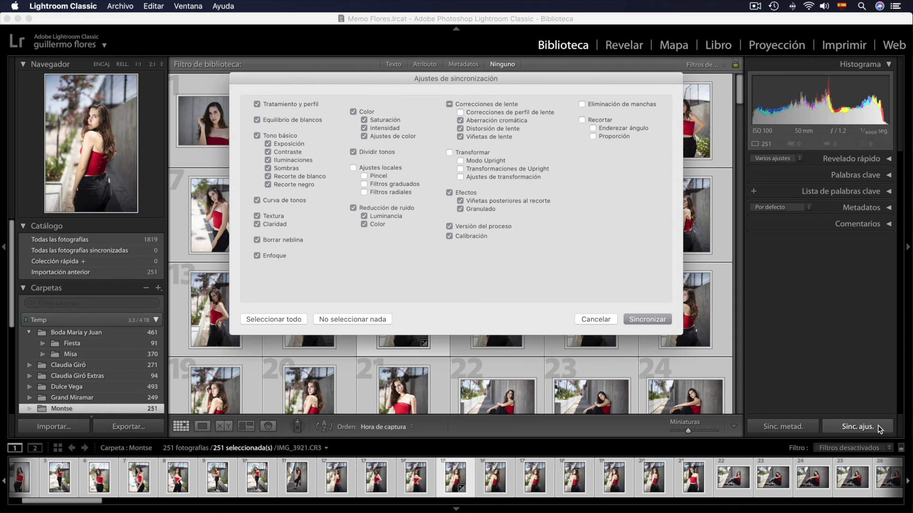
click(297, 320)
click(371, 320)
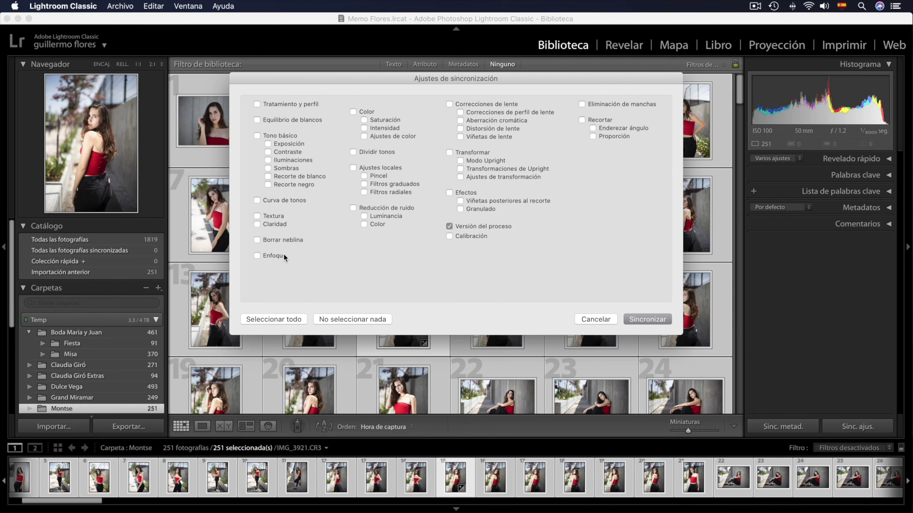
click(400, 207)
click(650, 319)
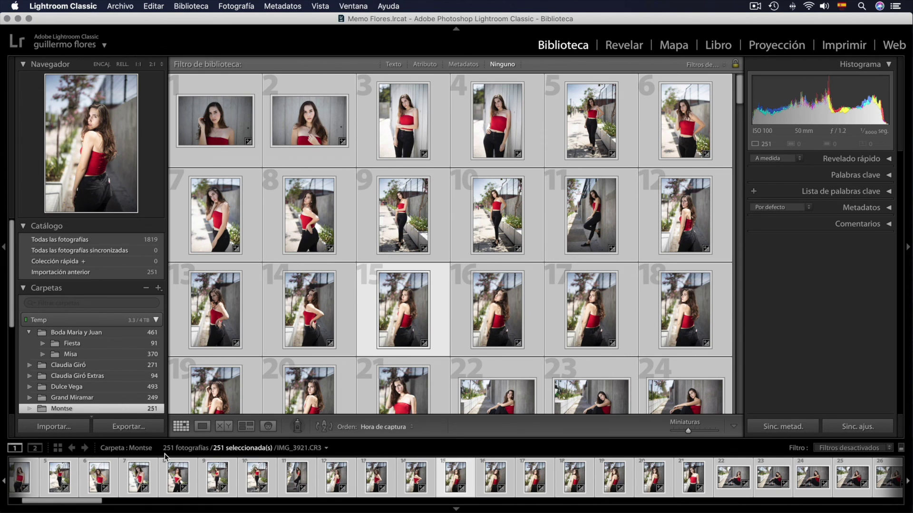
mouse_move(309, 121)
click(257, 127)
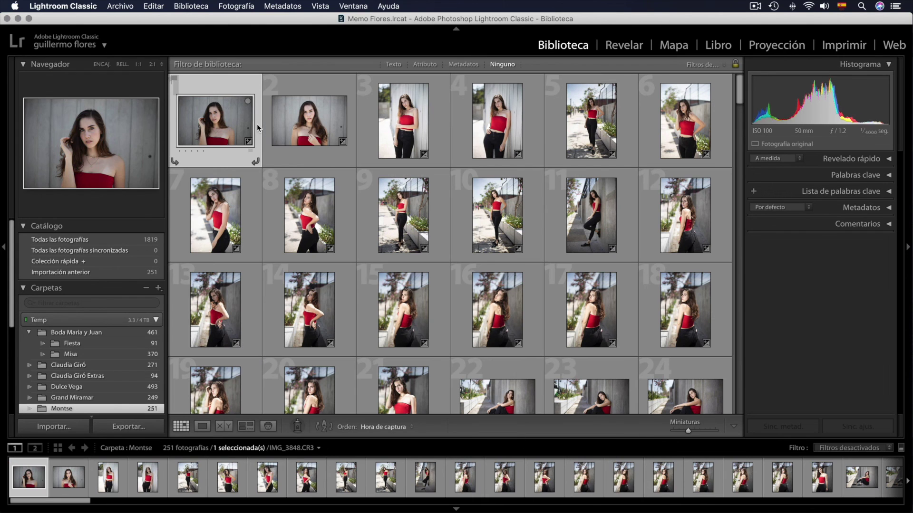
- Build Standard-Sized Previews for all photos in the Montse folder
click(159, 5)
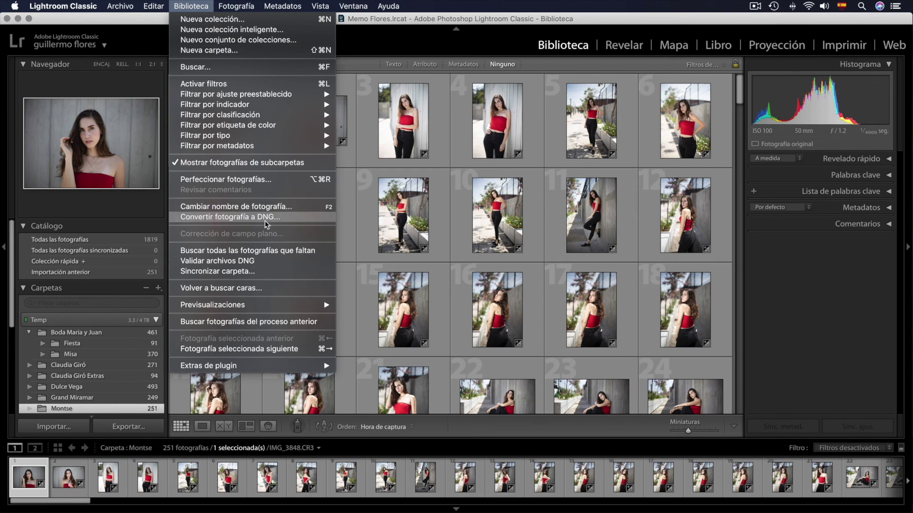
mouse_move(212, 304)
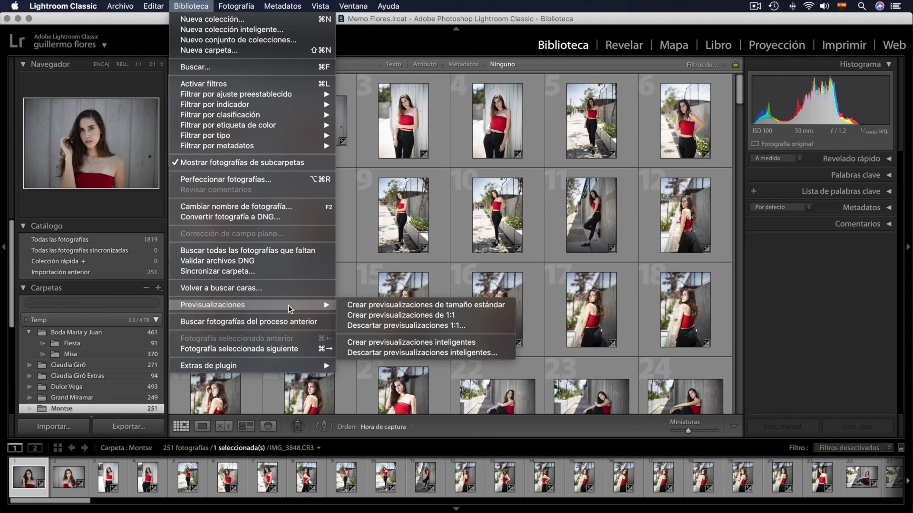
click(373, 308)
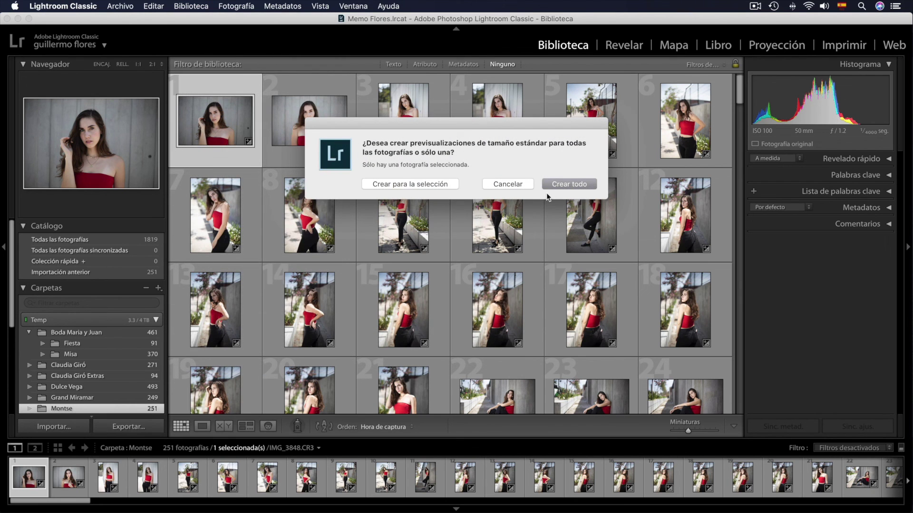
click(583, 184)
- Build 1:1 Previews for all photos in the Montse folder
click(189, 5)
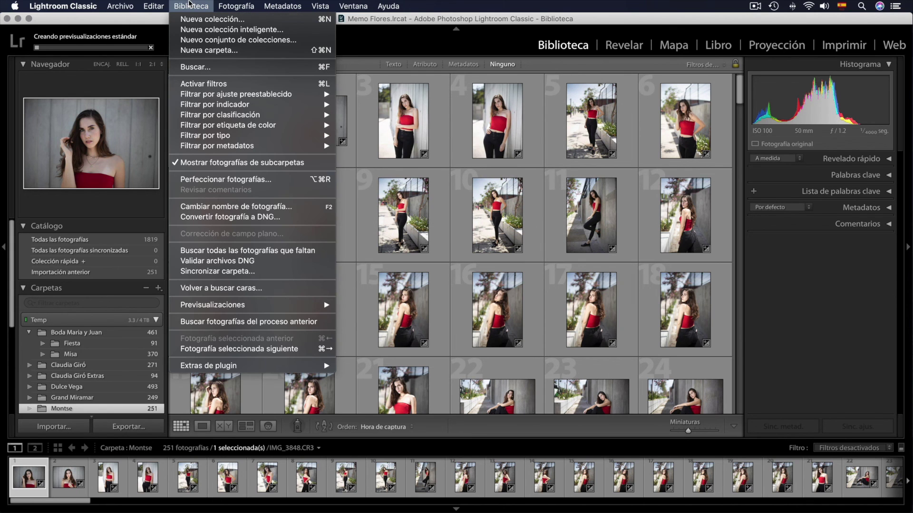
mouse_move(212, 304)
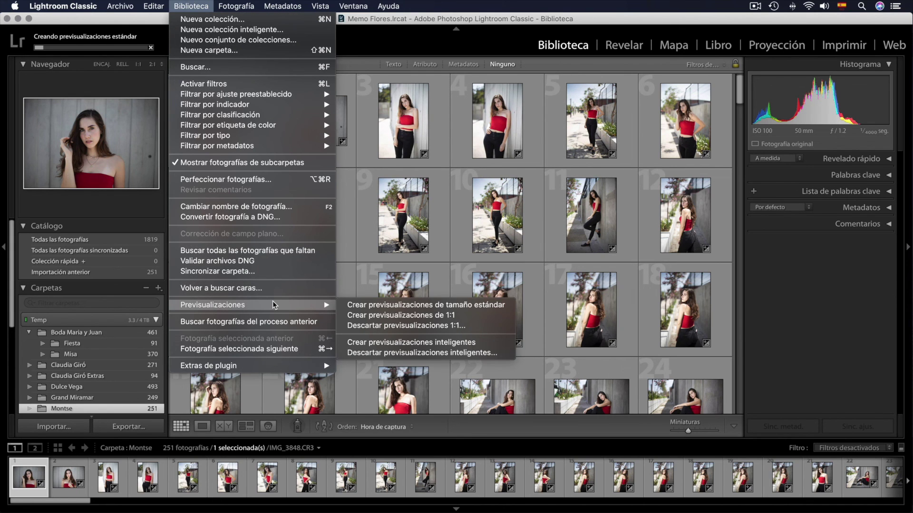
click(416, 315)
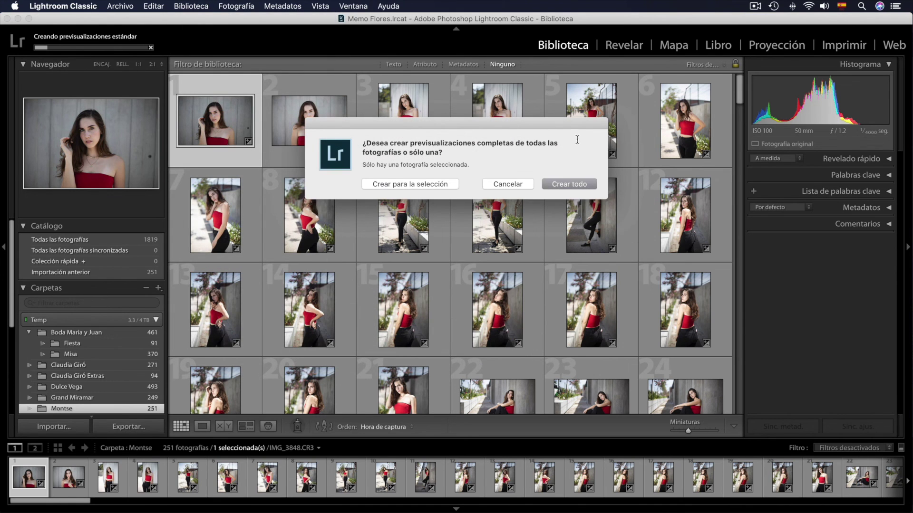
click(585, 184)
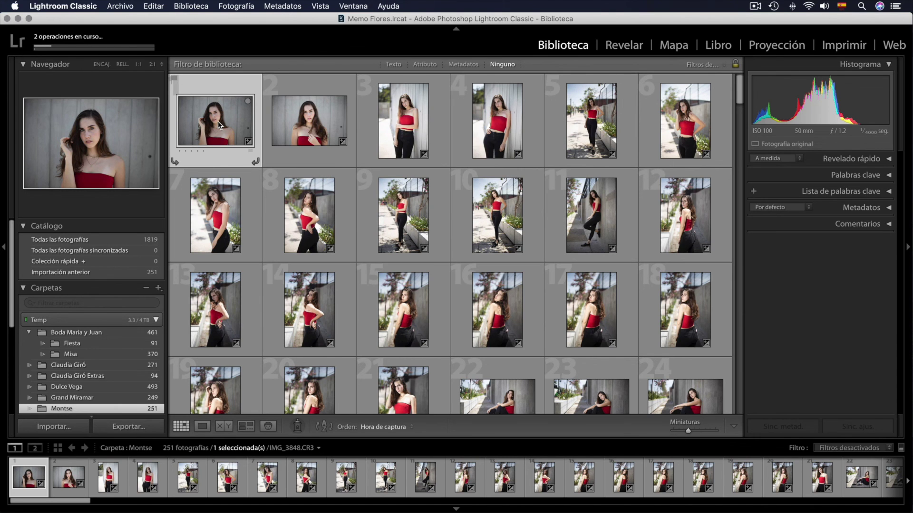
- Build Smart Previews for all photos in the Montse folder
click(190, 6)
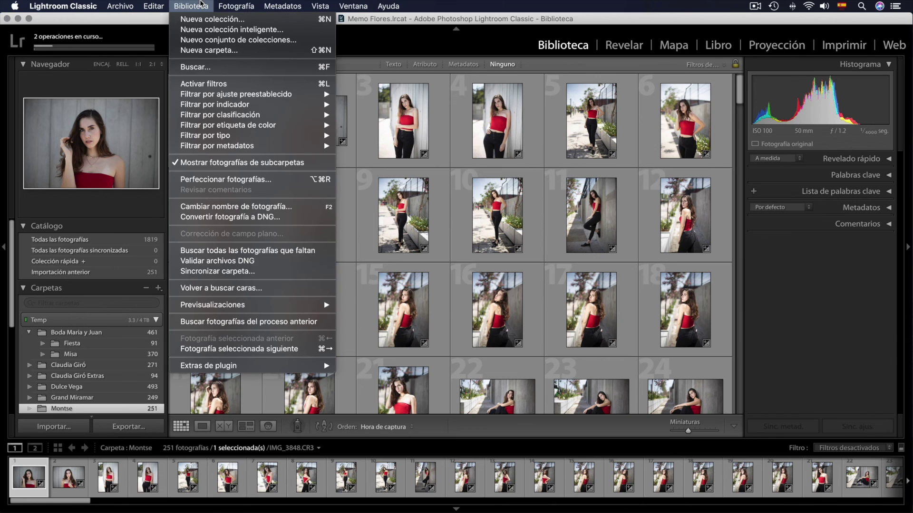
mouse_move(212, 305)
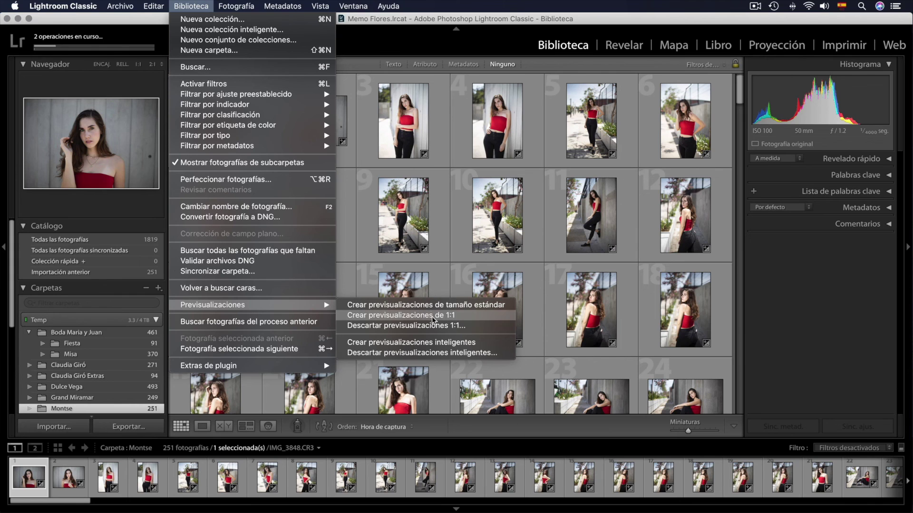
click(480, 343)
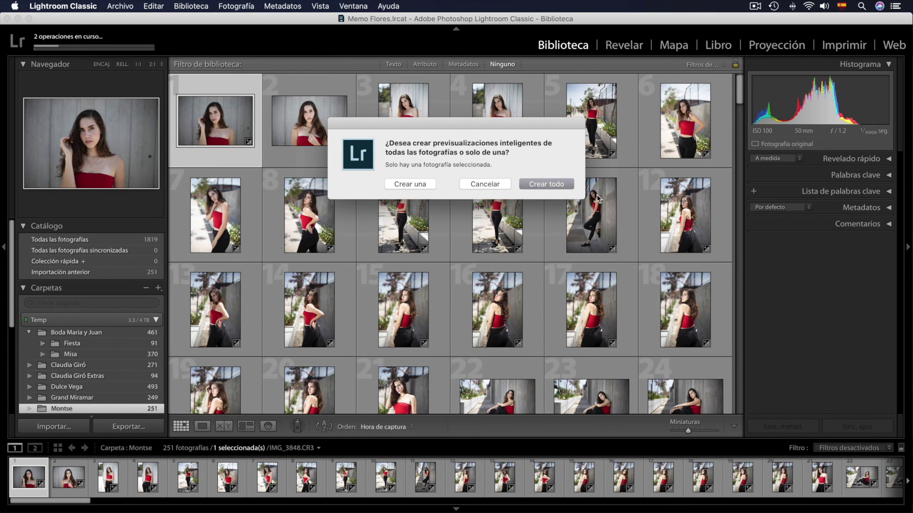
click(564, 184)
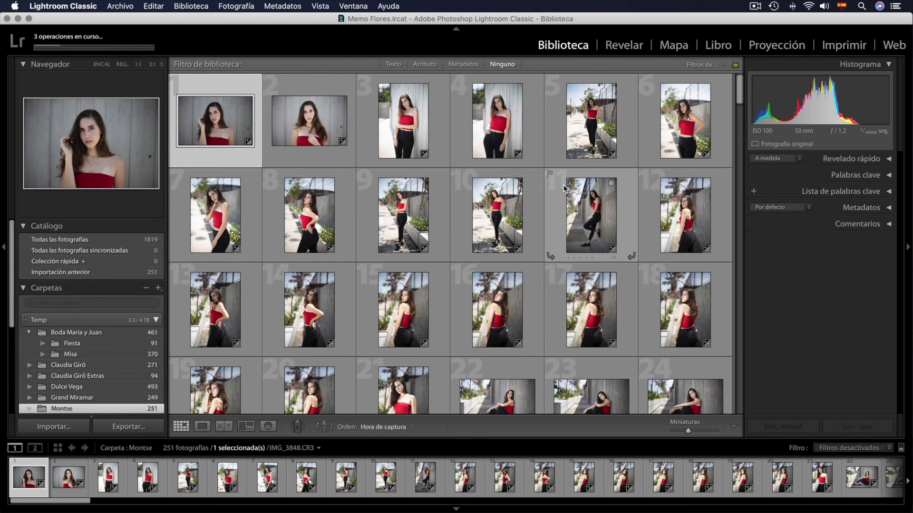